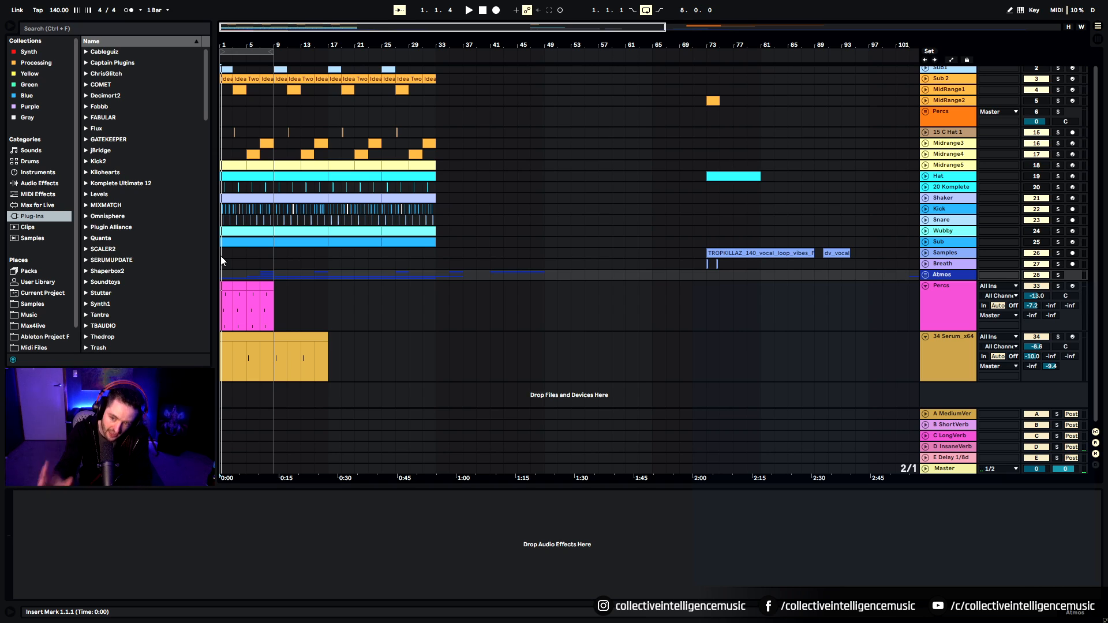
Step: Examine the clips inside the Atmos group and the other tracks in the opening bars of the arrangement
left_click_drag(235, 44, 308, 83)
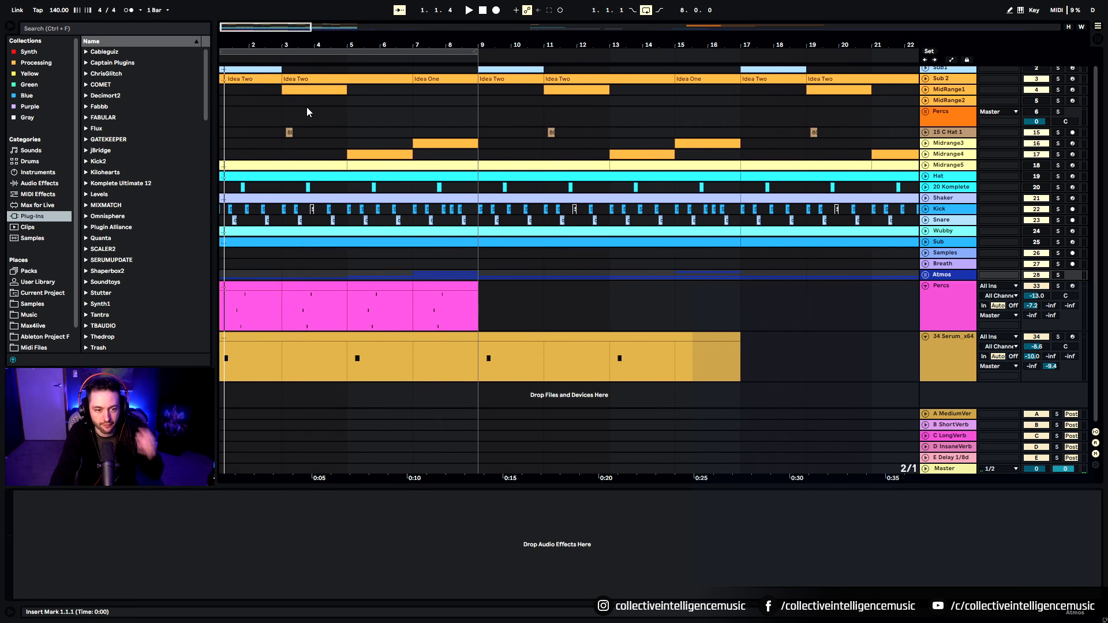
left_click_drag(245, 45, 306, 86)
left_click(925, 275)
scroll(636, 265, "down", 2)
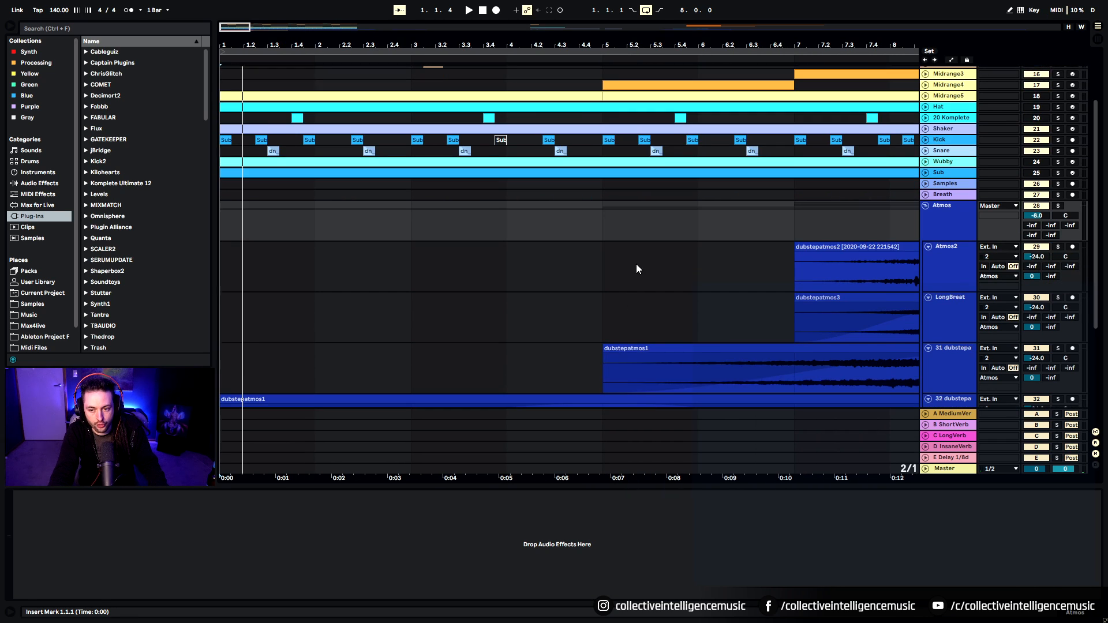
left_click_drag(629, 46, 301, 24)
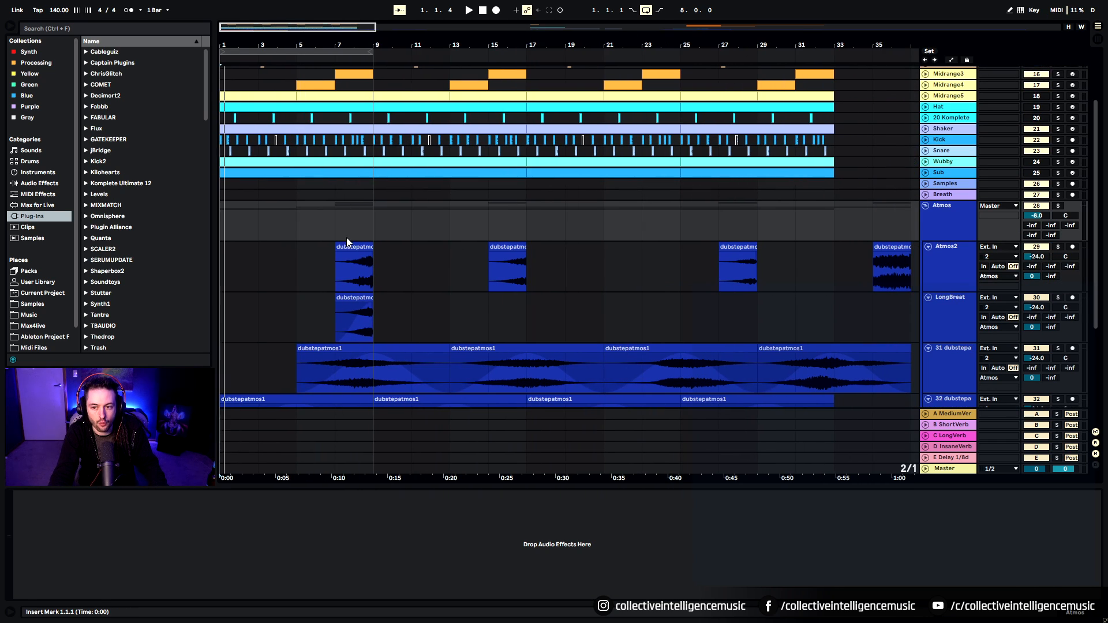
left_click(926, 206)
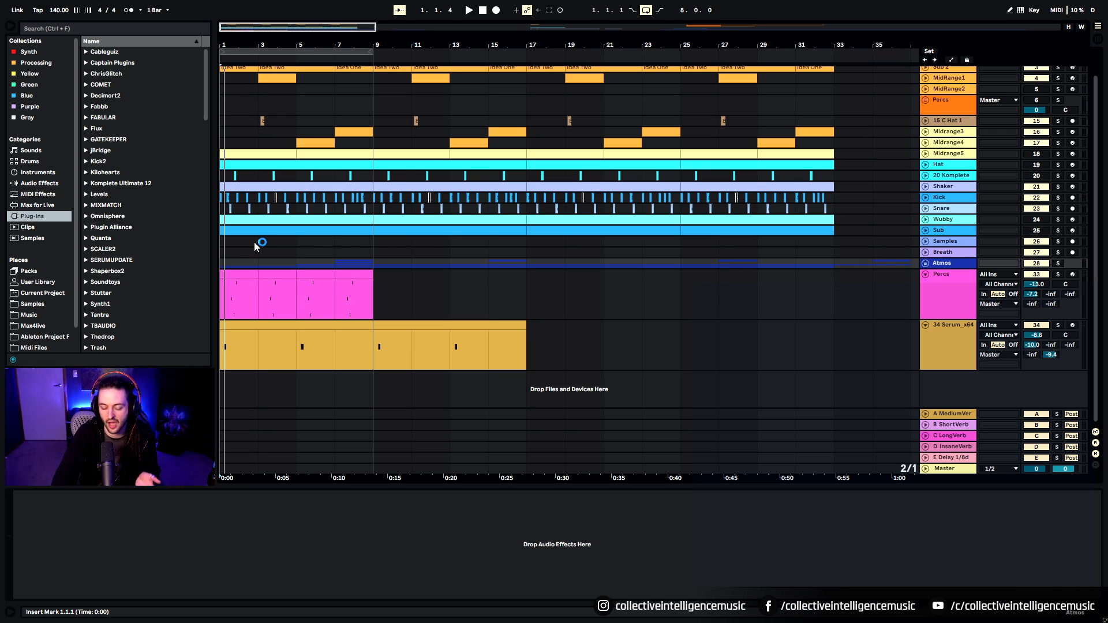
scroll(278, 224, "up", 2)
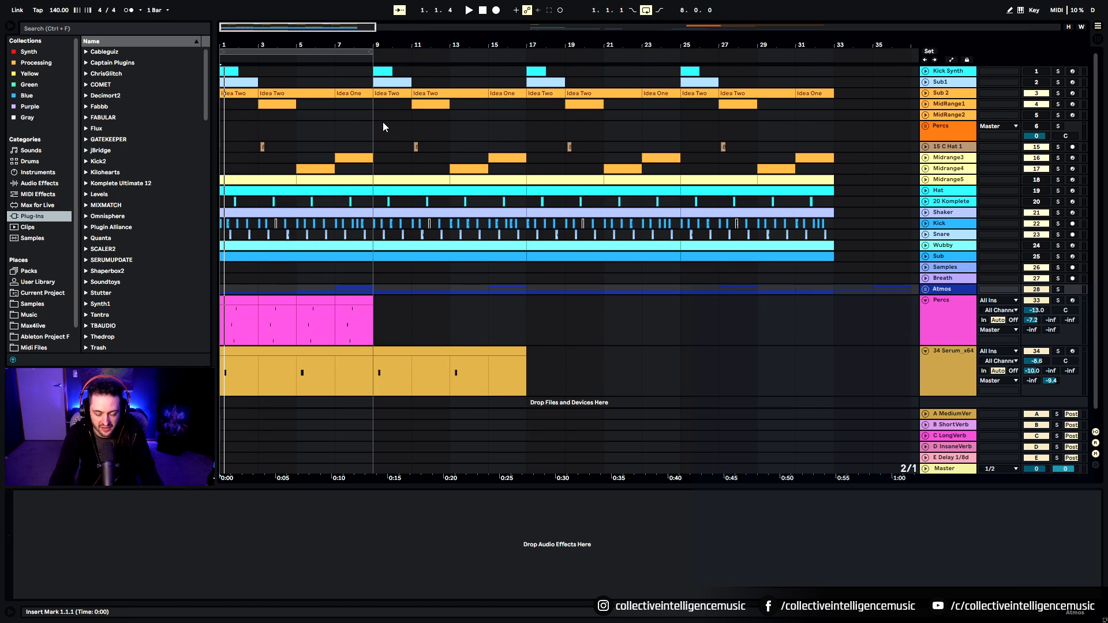
scroll(398, 294, "down", 1)
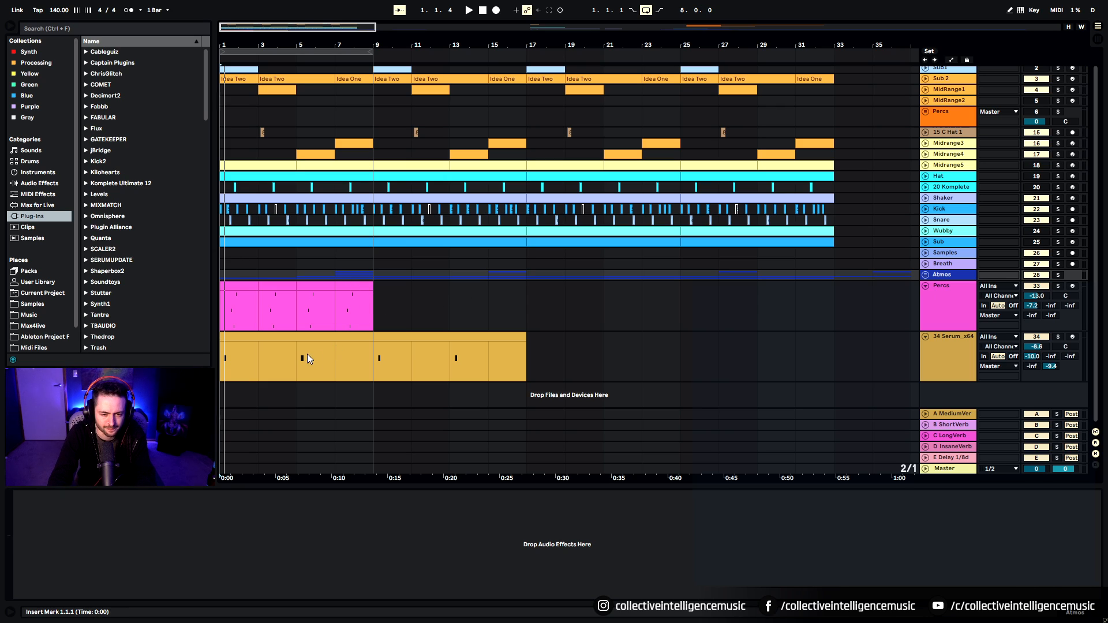
left_click(295, 338)
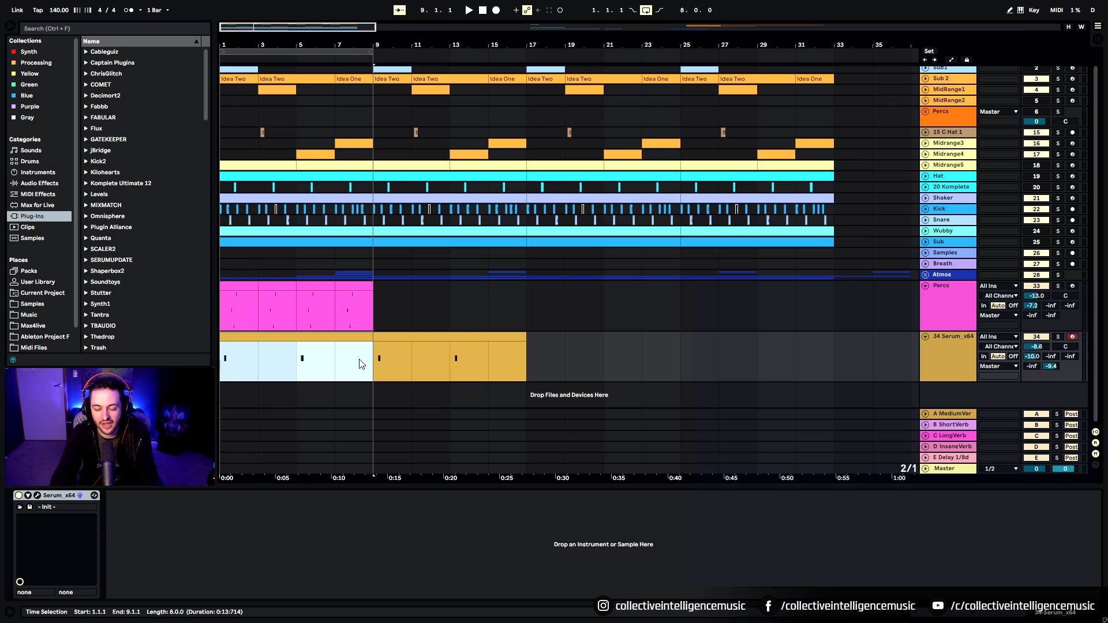
Step: Unfold the Atmos group and extend the arrangement loop to 32 bars, ending at bar 33
left_click(926, 274)
scroll(691, 351, "down", 2)
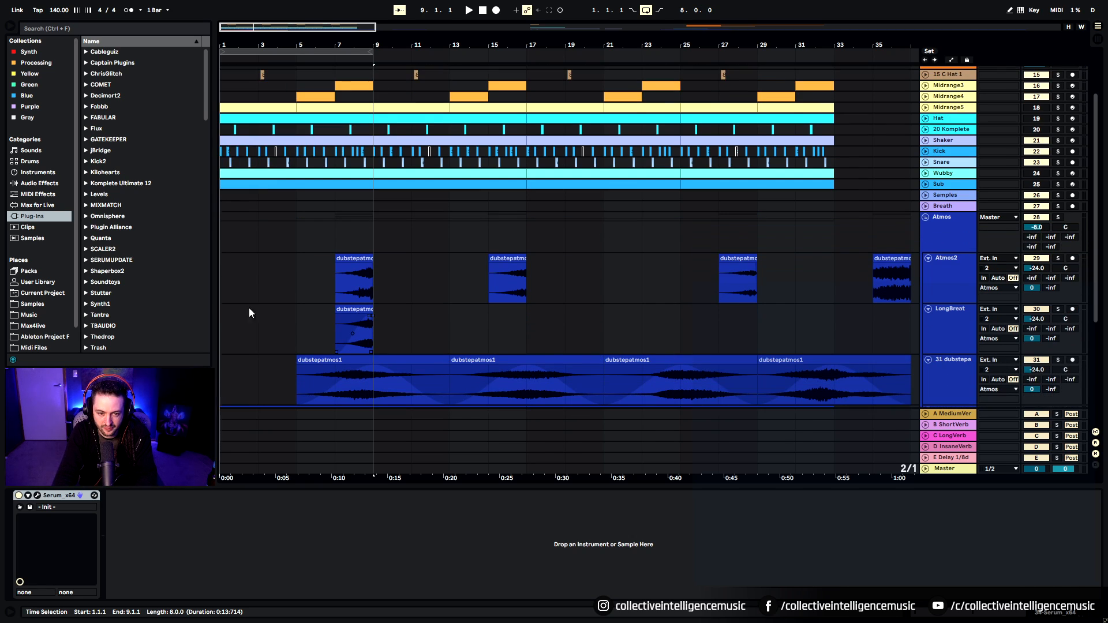
scroll(446, 332, "down", 2)
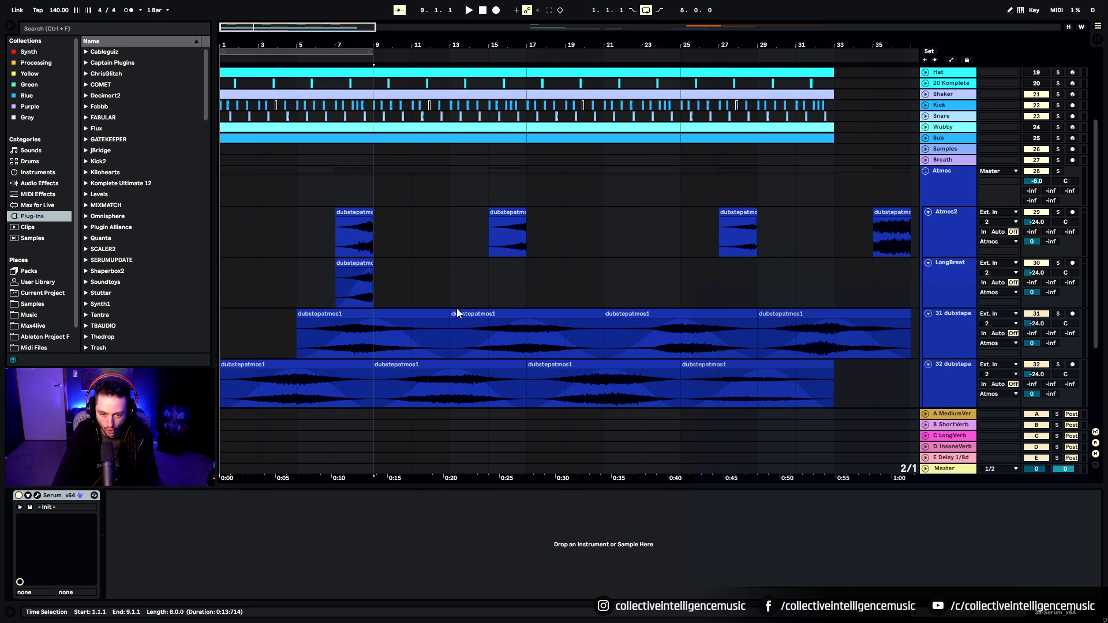
left_click_drag(633, 41, 633, 25)
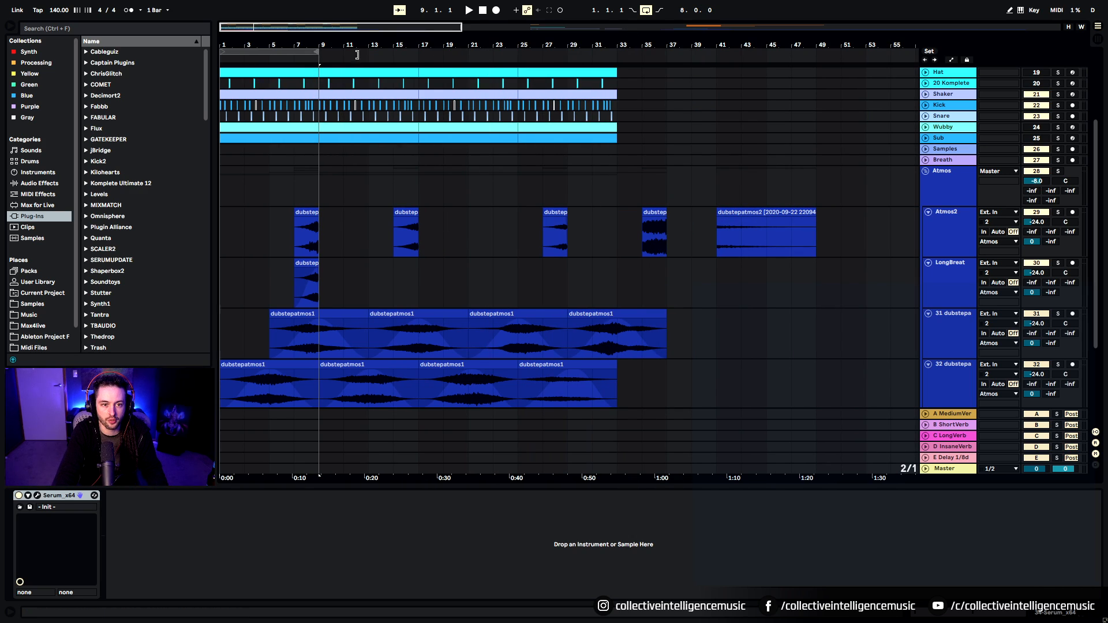
left_click_drag(357, 54, 616, 52)
Step: Solo the Atmos group and play the arrangement from the beginning
left_click(1058, 171)
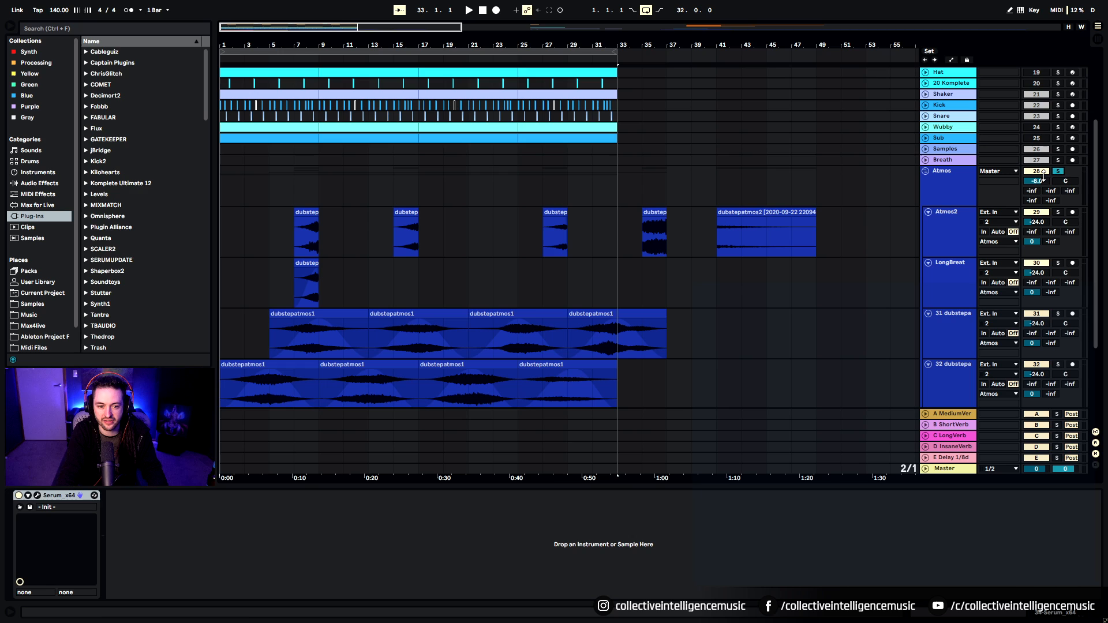
left_click(267, 284)
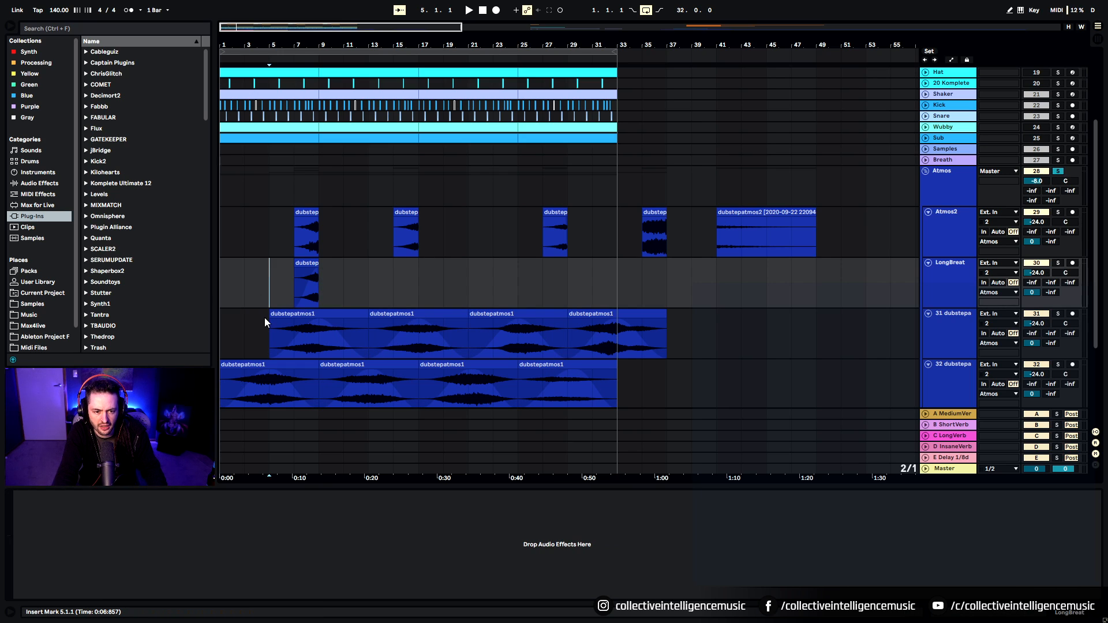
left_click(232, 328)
key("space")
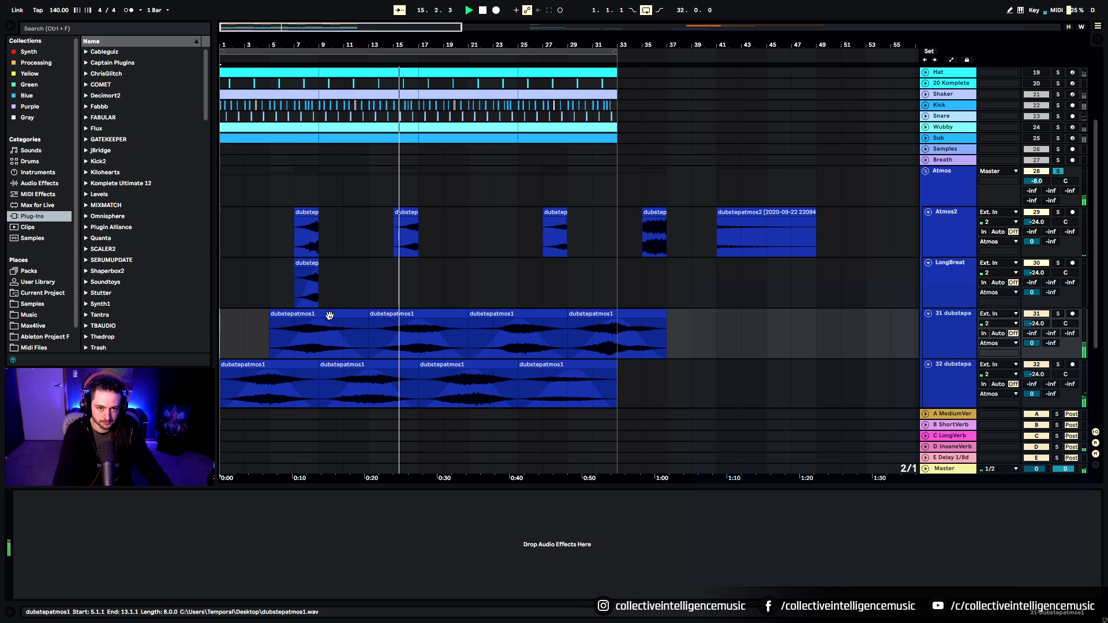
Step: Add the Kick and Snare tracks to the solo during playback, and stop playback after listening
left_click(1059, 105)
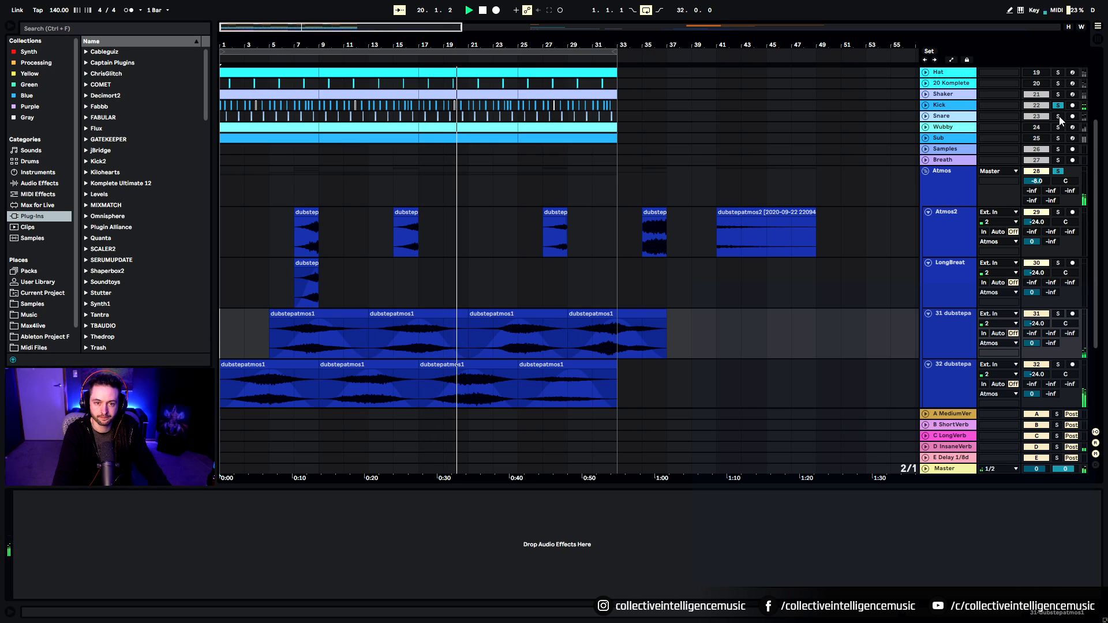
left_click(1058, 116)
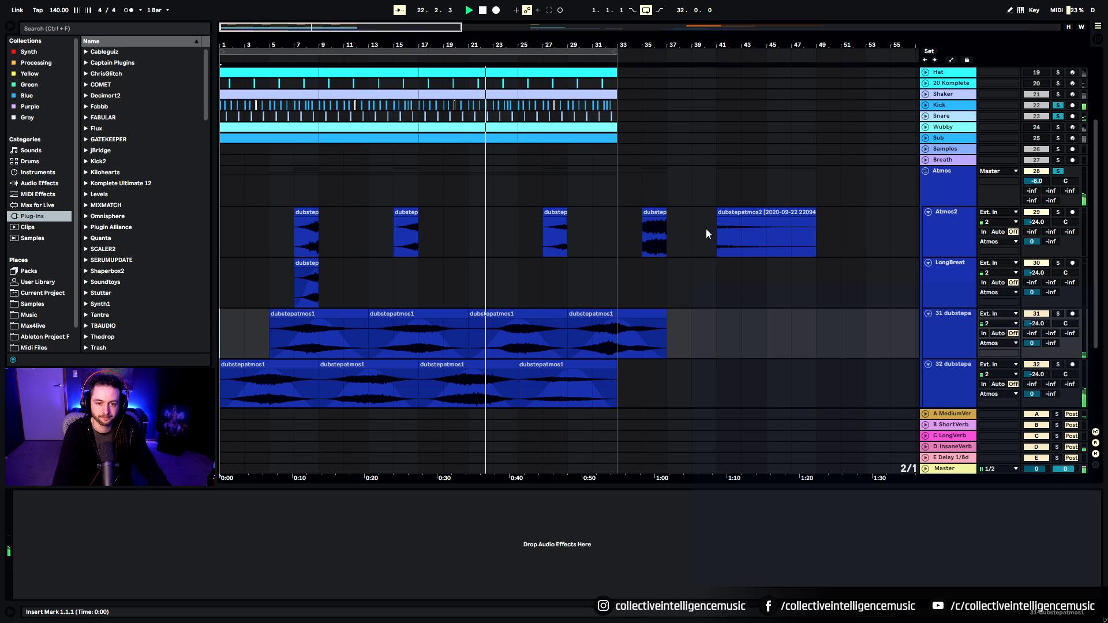
key("space")
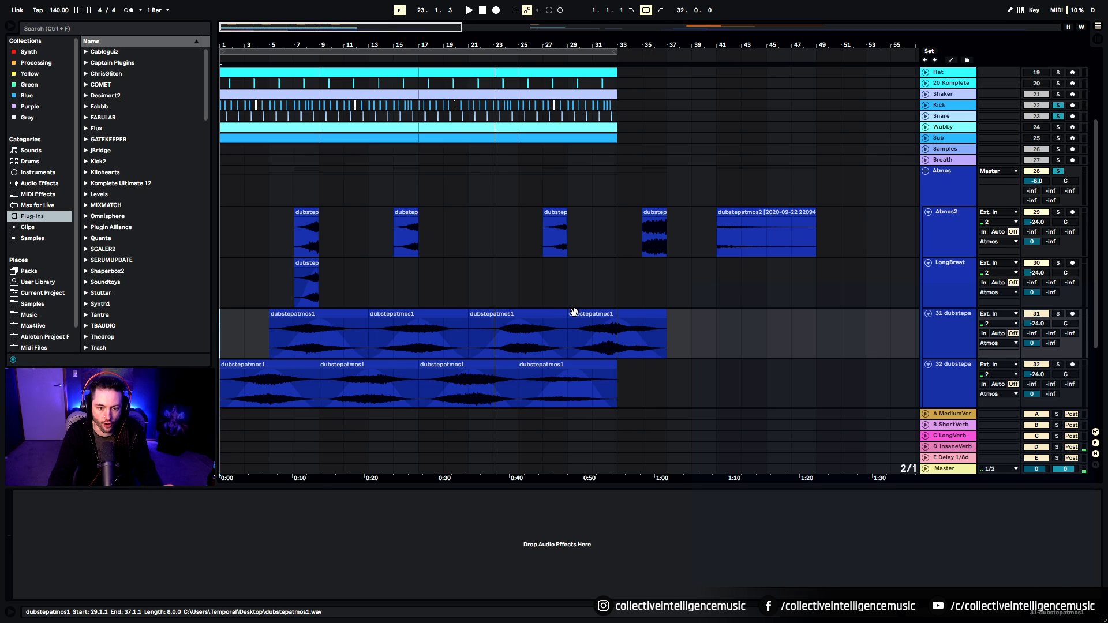
Step: Extend the start of the long dubstepatmos1 clip beginning at bar 103 on track 31 back to bar 55
scroll(573, 313, "down", 4)
left_click(944, 161)
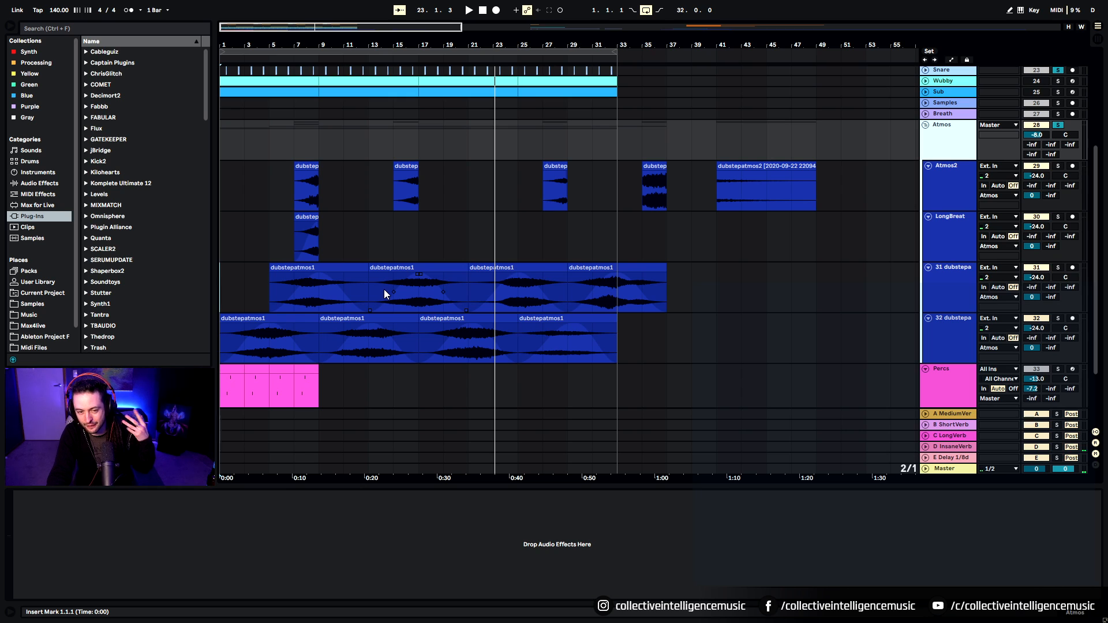
scroll(425, 260, "down", 2)
scroll(424, 259, "down", 4)
left_click_drag(442, 45, 462, 29)
scroll(562, 331, "up", 4)
left_click_drag(640, 41, 474, 43)
left_click(752, 242)
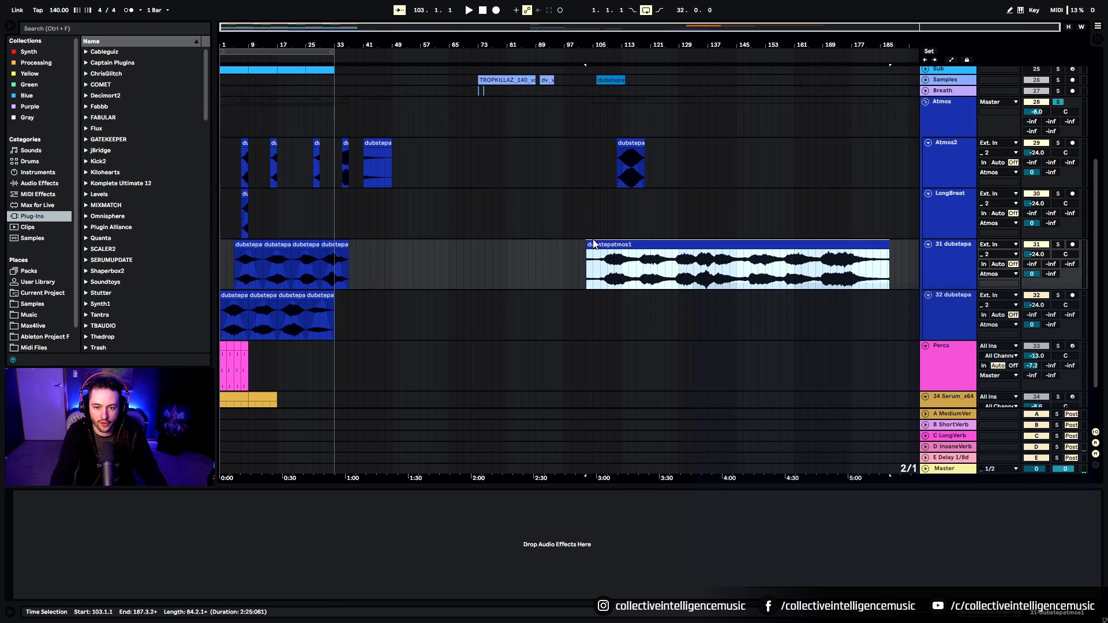
left_click_drag(587, 254, 352, 254)
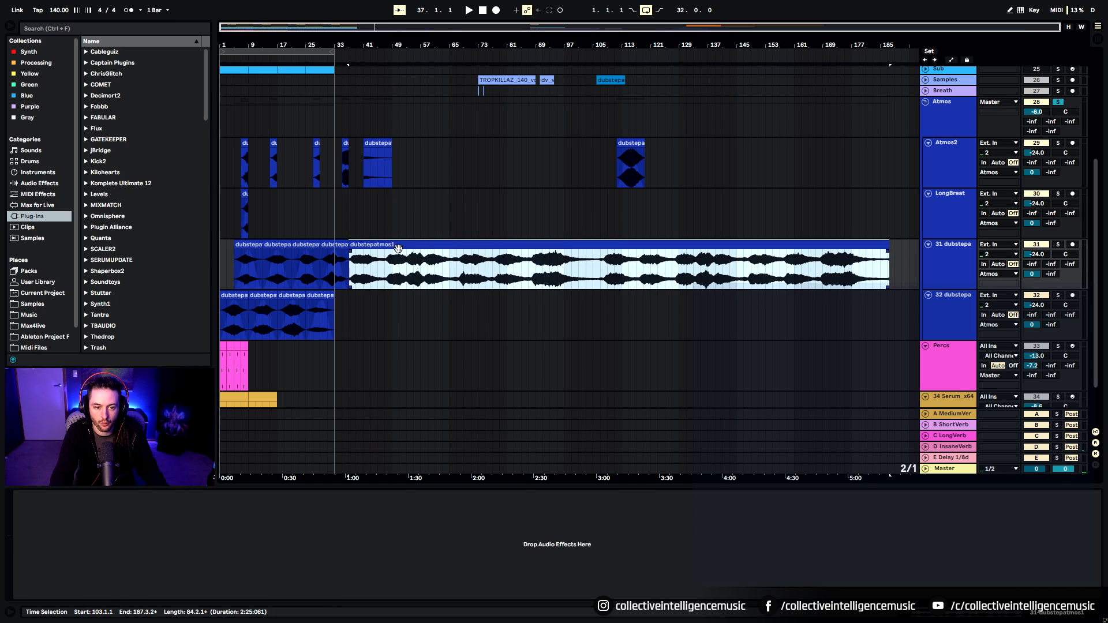
key("ctrl+z")
left_click_drag(593, 254, 413, 253)
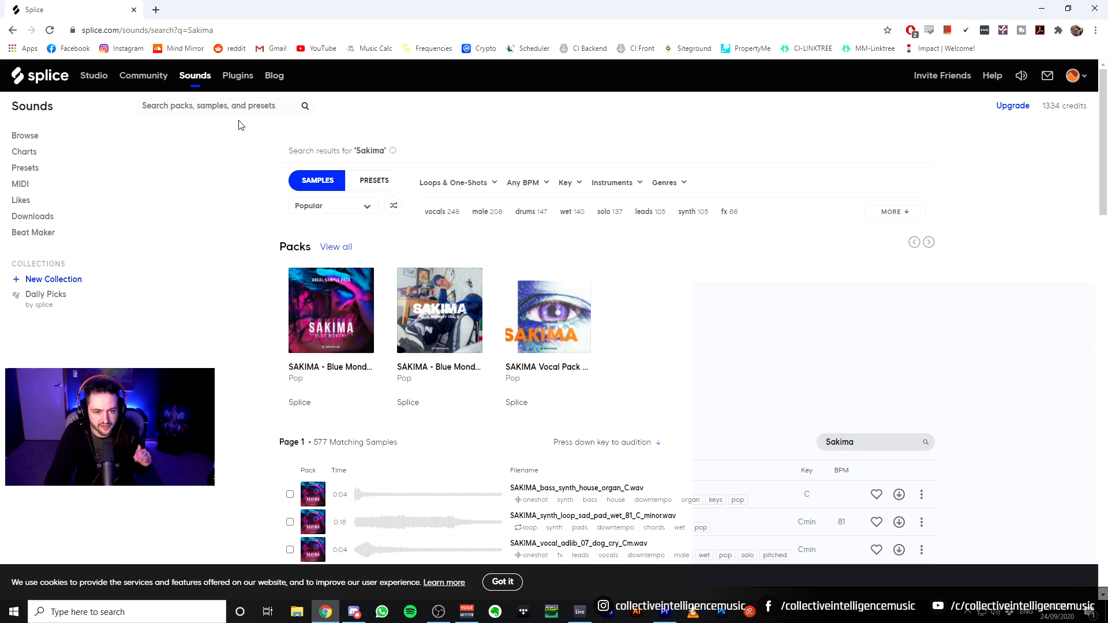
Step: Search the Splice sounds library for "female vocal"
left_click(226, 105)
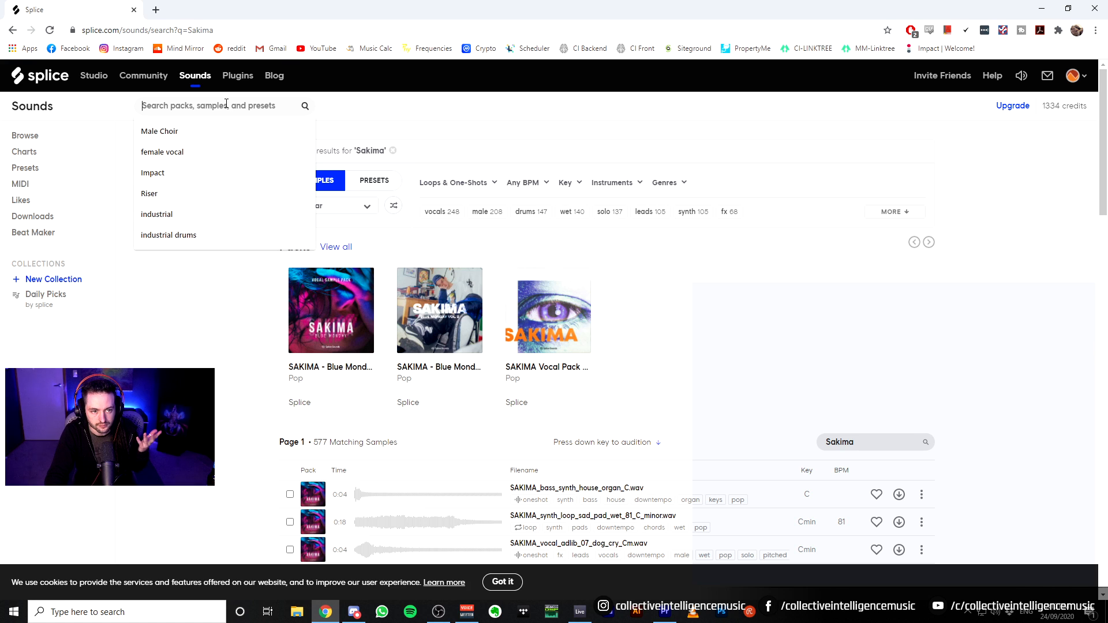
left_click(206, 152)
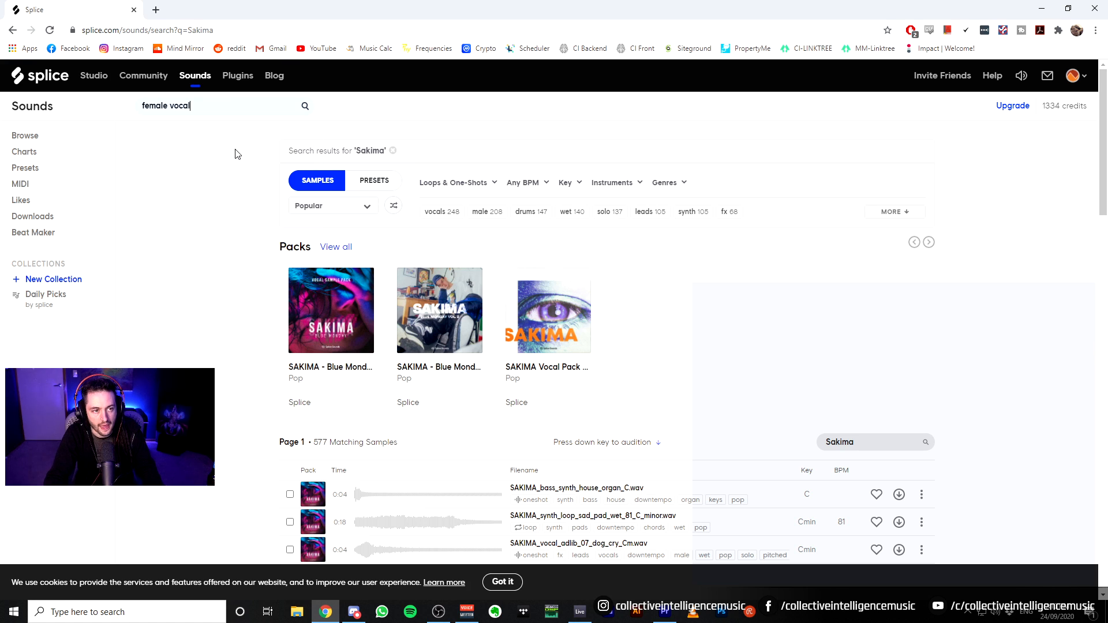
left_click(230, 109)
key("Return")
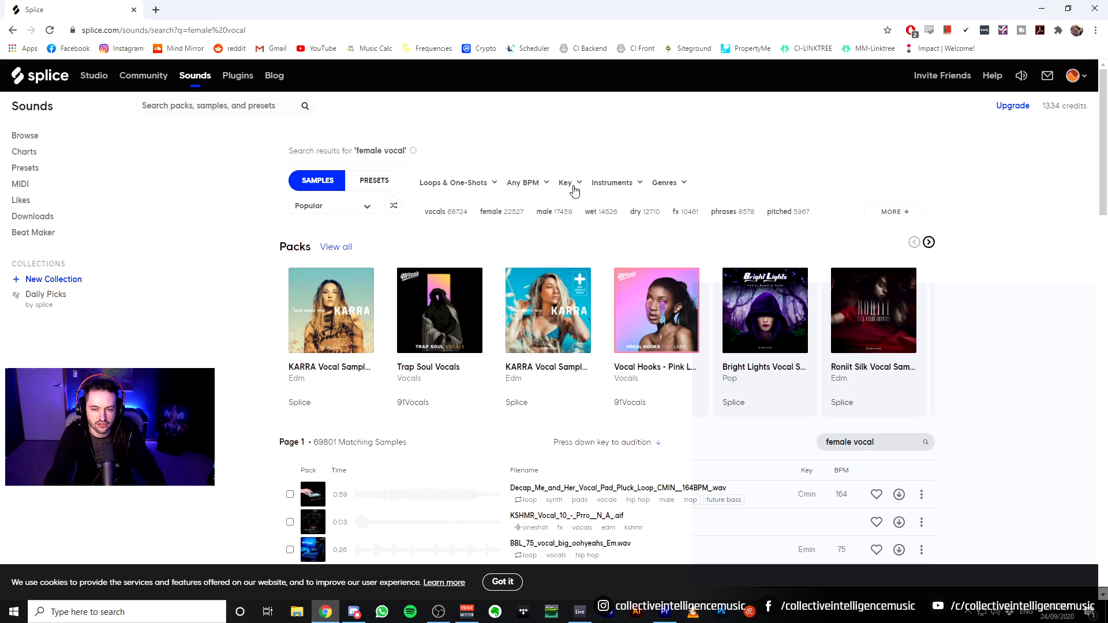
Step: Filter the female vocal samples to a tempo range of 139 to 140 BPM
left_click(524, 183)
left_click_drag(520, 224, 600, 228)
left_click(578, 274)
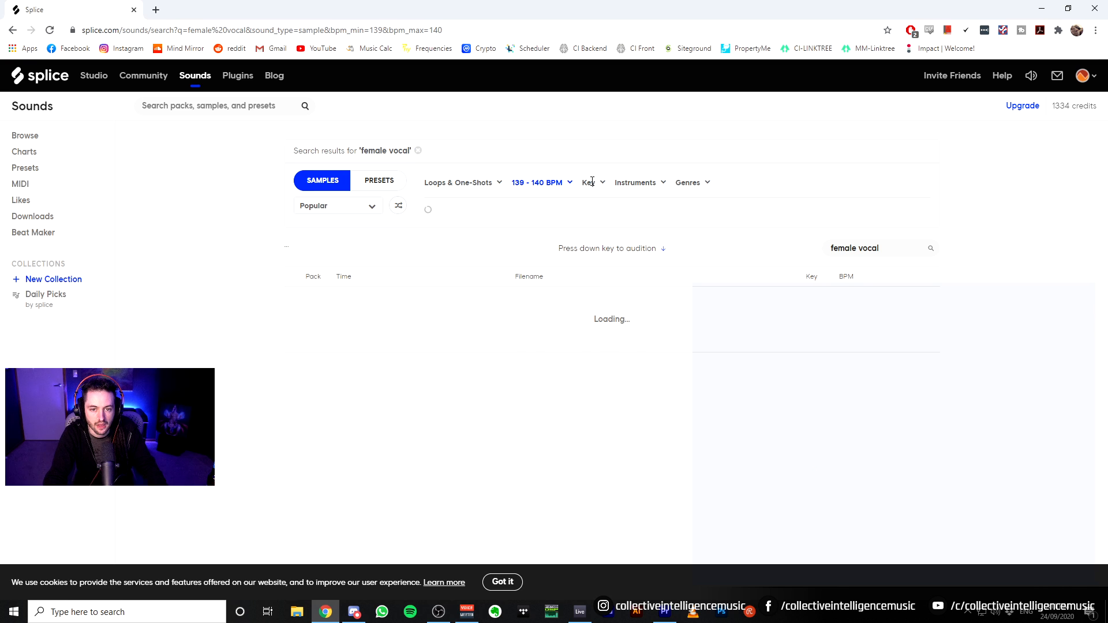
Step: Filter the samples by key, with root note F and the Minor chord type
left_click(588, 182)
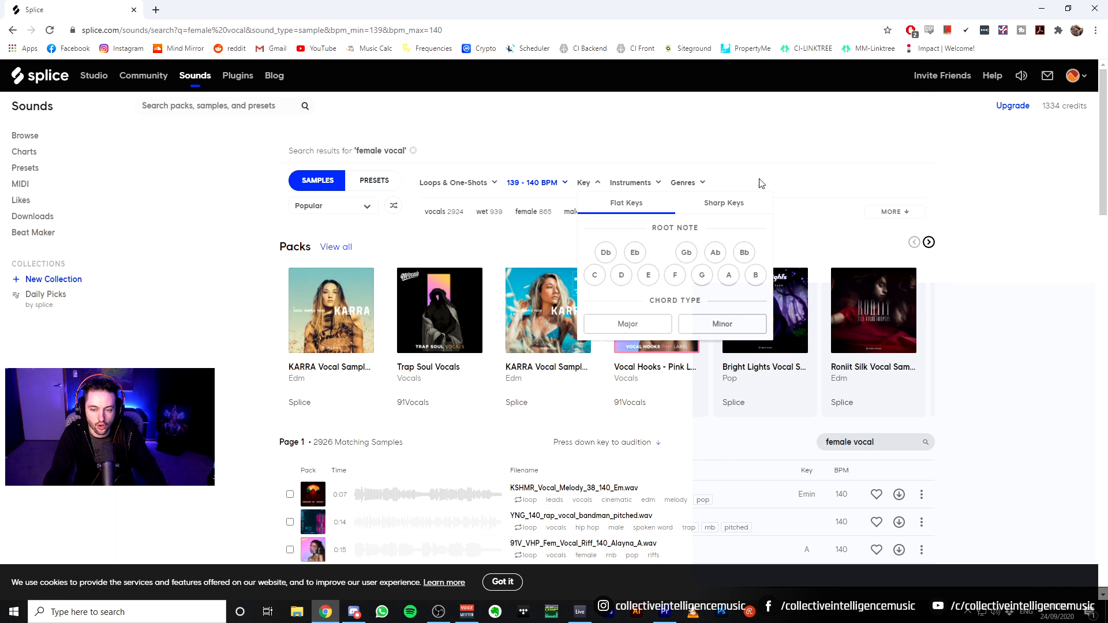
left_click(675, 276)
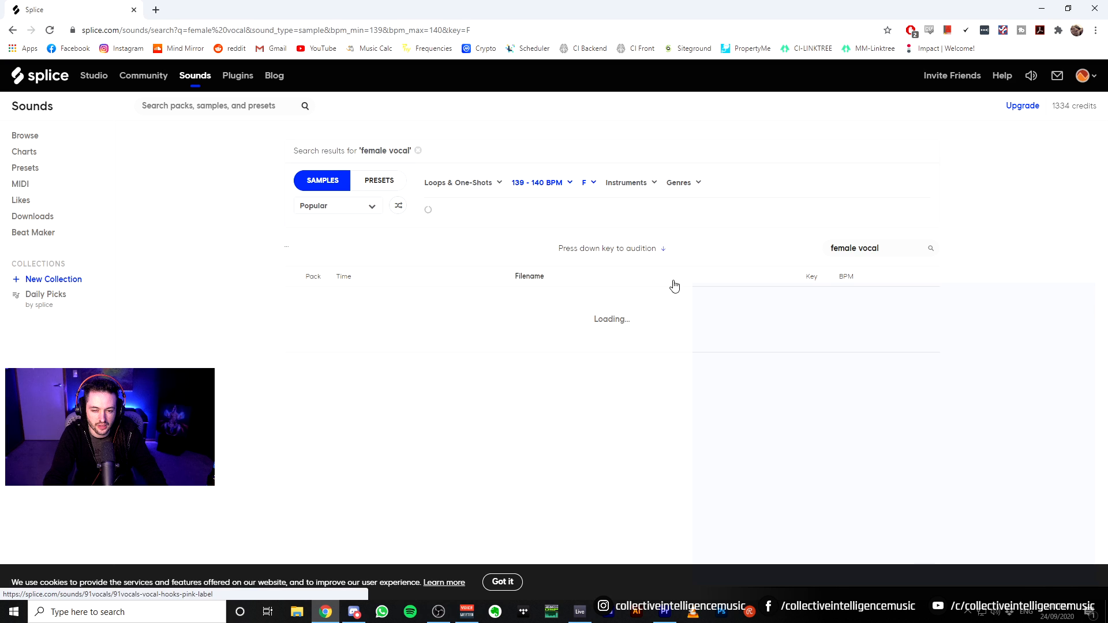
left_click(590, 187)
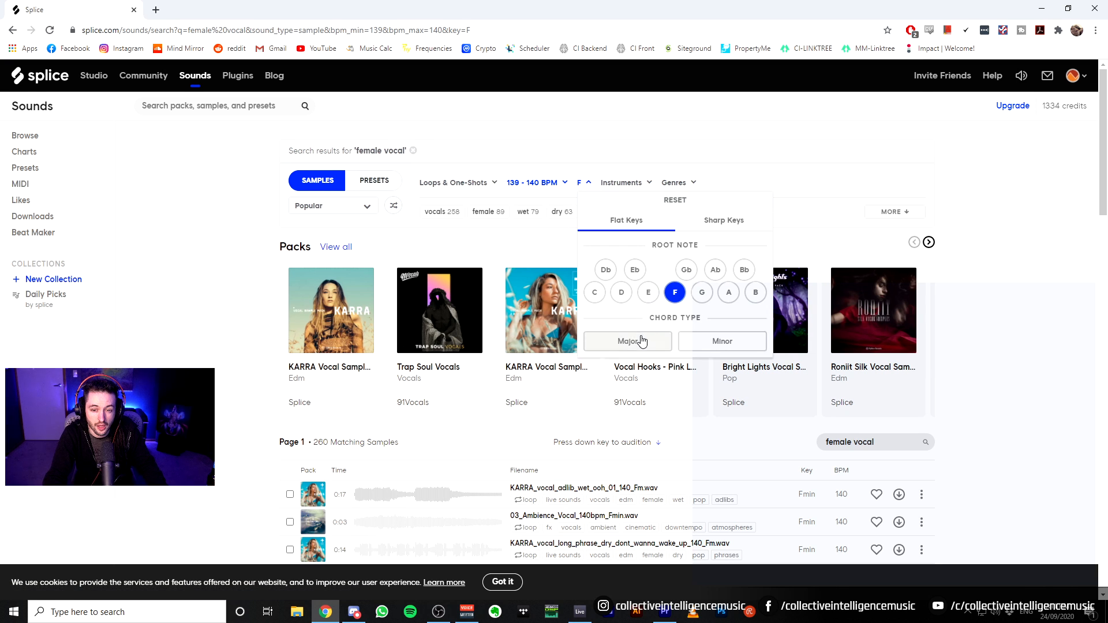
left_click(642, 343)
left_click(590, 183)
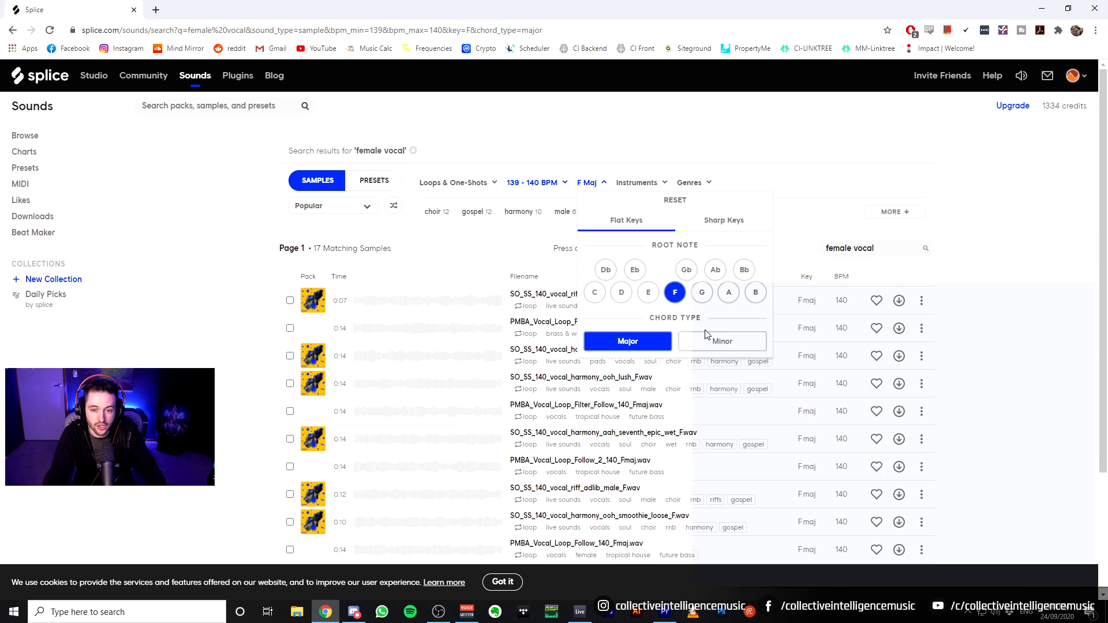
left_click(741, 343)
Step: Switch to Ableton Live and inspect the Sub1 and Sub 2 tracks in the opening bars
left_click(580, 611)
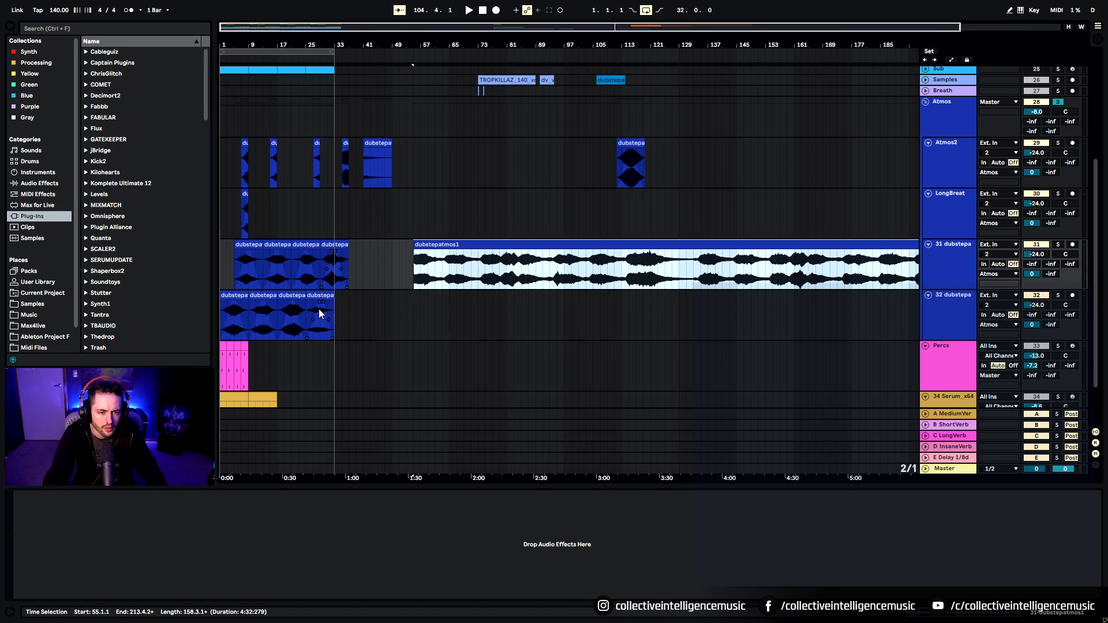
scroll(289, 239, "up", 6)
scroll(290, 242, "up", 1)
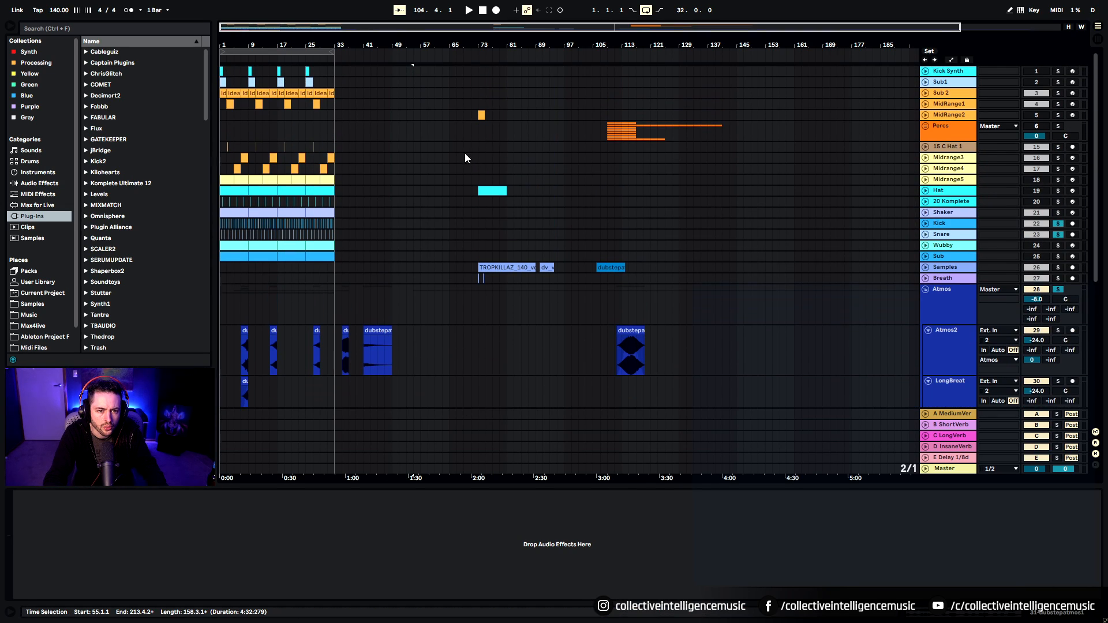
left_click(925, 82)
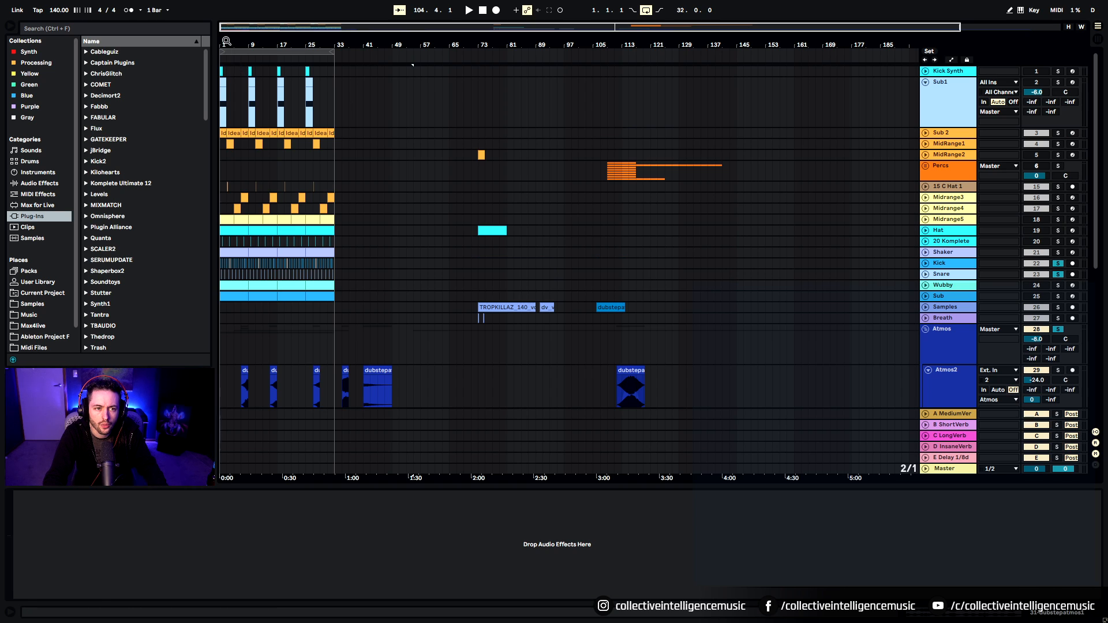
left_click_drag(226, 45, 292, 134)
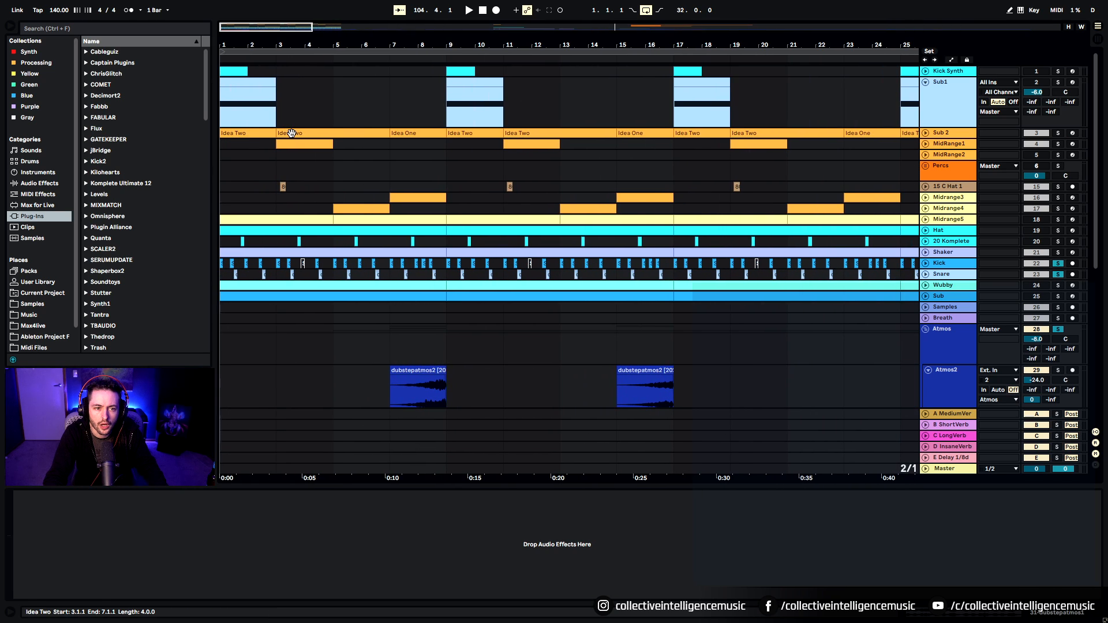
left_click(924, 134)
Step: Switch back to Splice and audition the sample KARRA_vocal_adlib_wet_ooh_01_140_Fm.wav
left_click(951, 611)
key("alt+Tab")
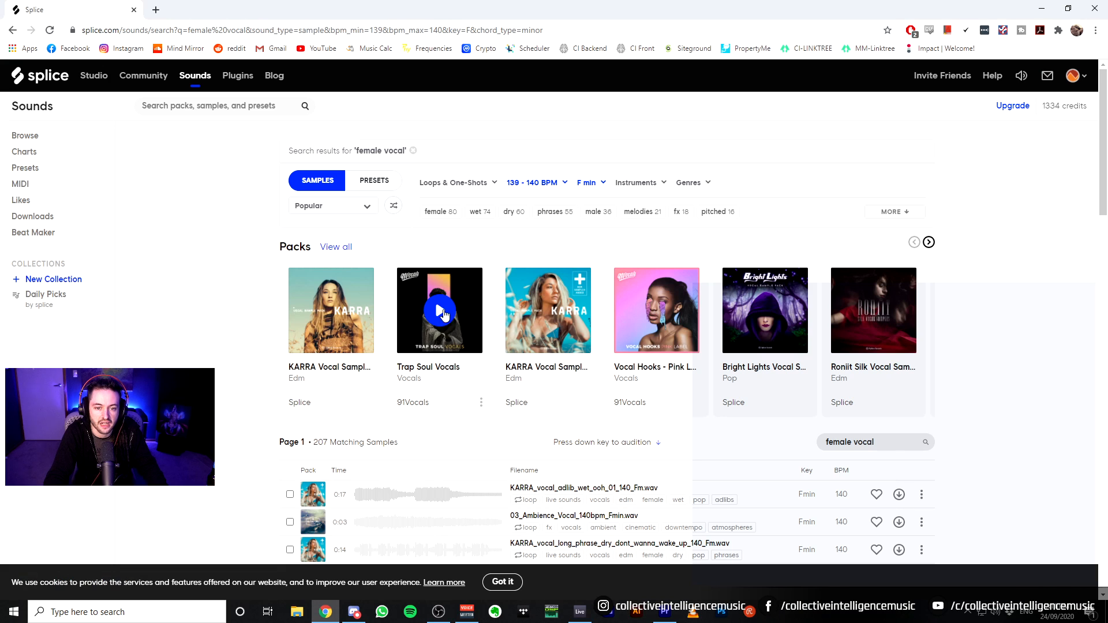
scroll(396, 397, "down", 1)
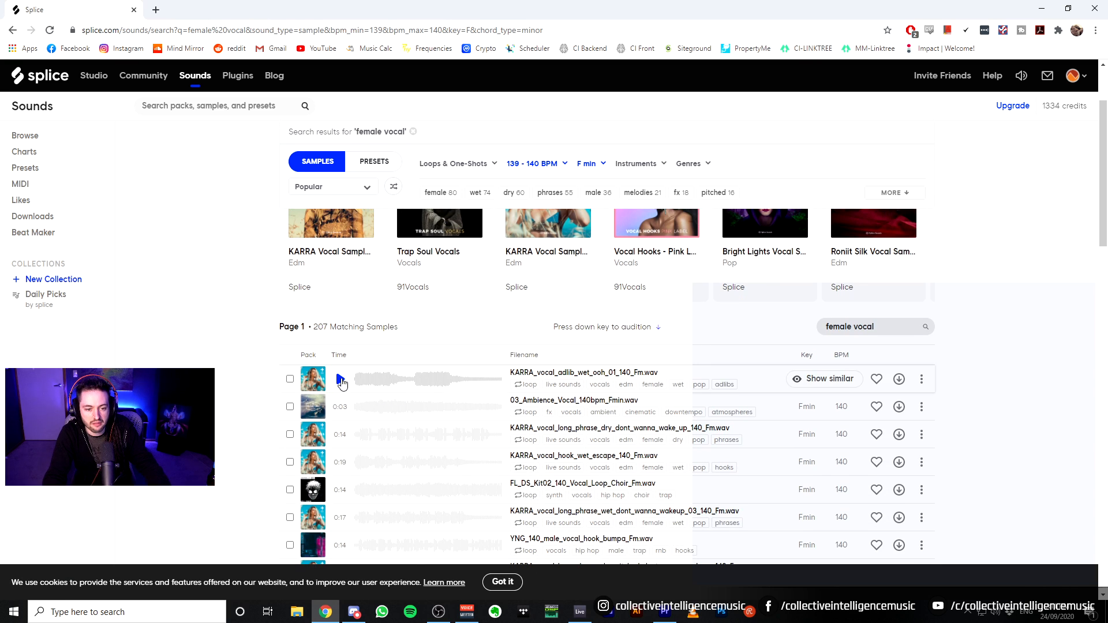
left_click(341, 379)
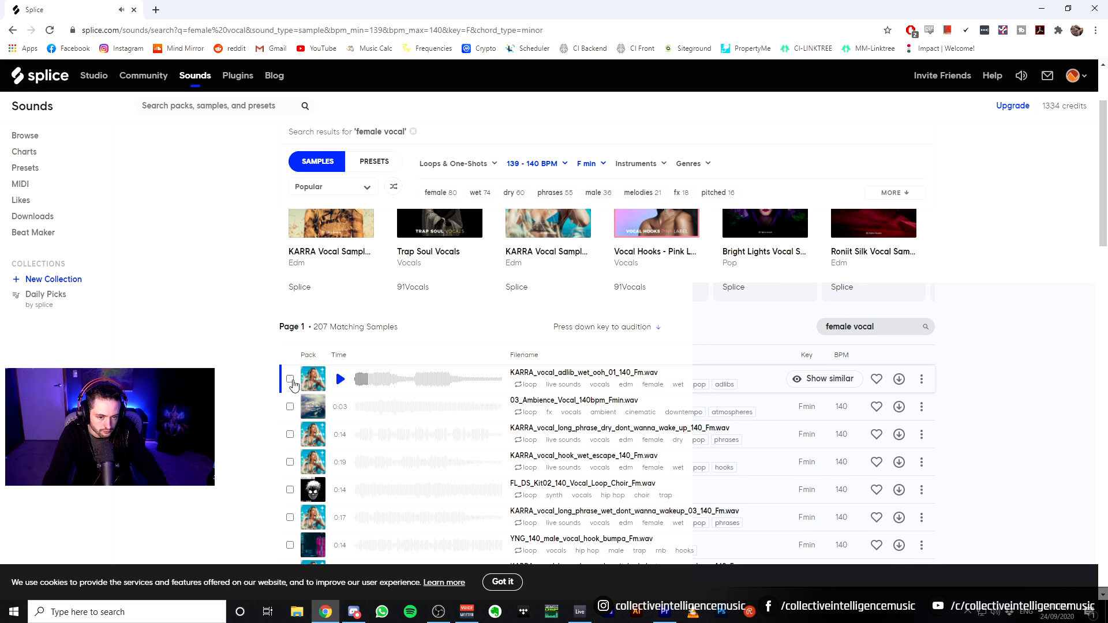
Step: Audition KARRA_vocal_short_phrase_dry_from_you_140_Fm.wav and browse the rest of the filtered Splice vocal samples
scroll(354, 372, "down", 3)
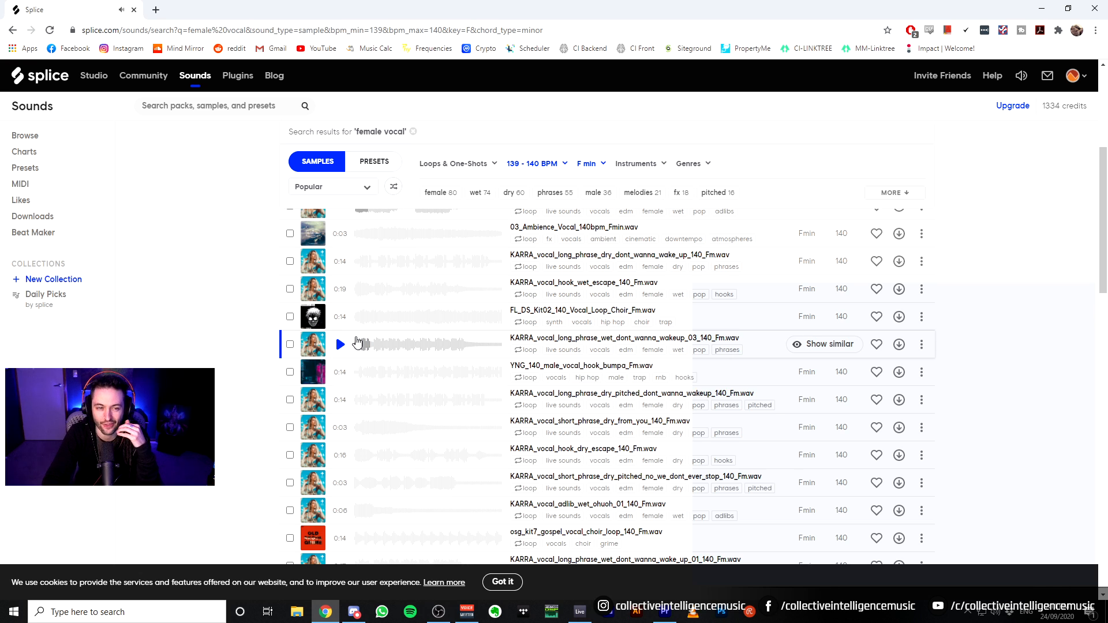
left_click(340, 427)
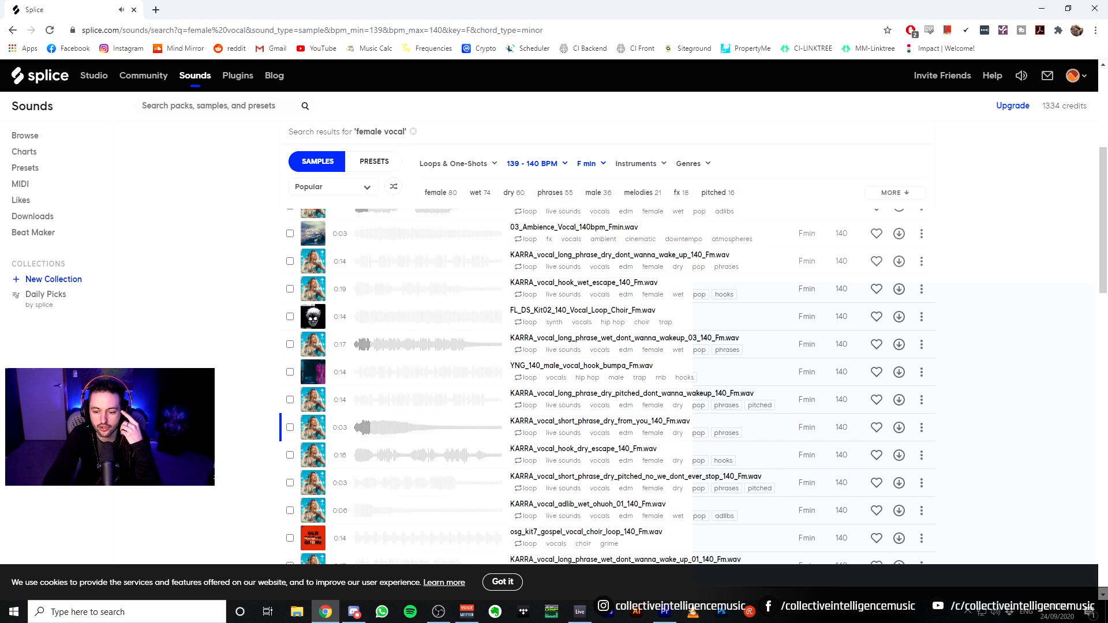
scroll(975, 355, "down", 5)
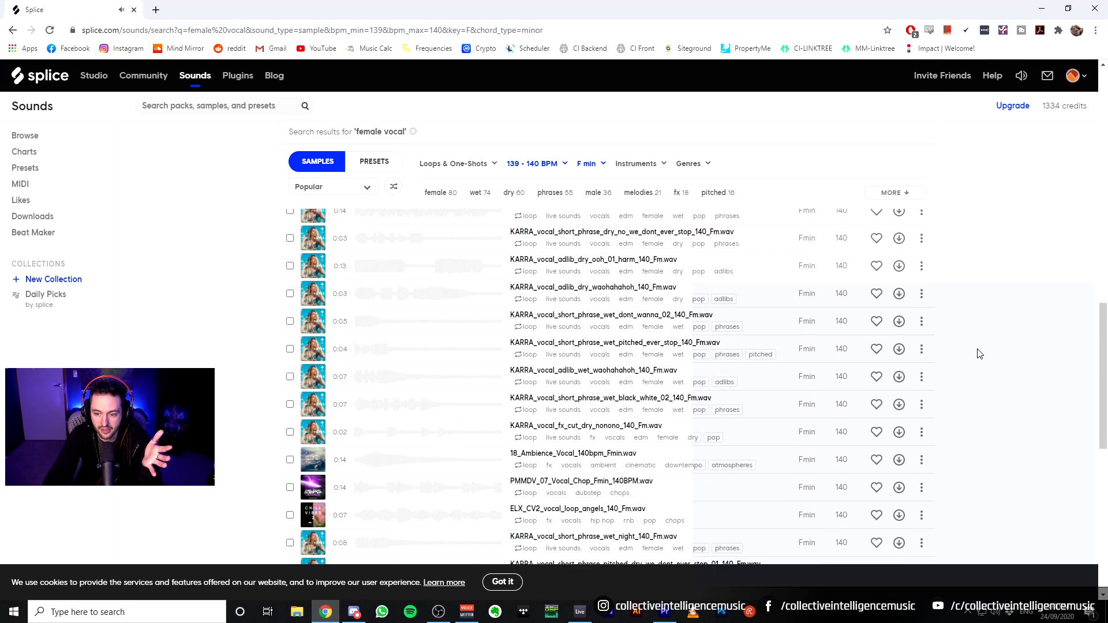
scroll(979, 353, "down", 8)
Step: Take Ableton Live out of full screen and minimize the browser, Live and Discord windows to reach the desktop
left_click(1040, 8)
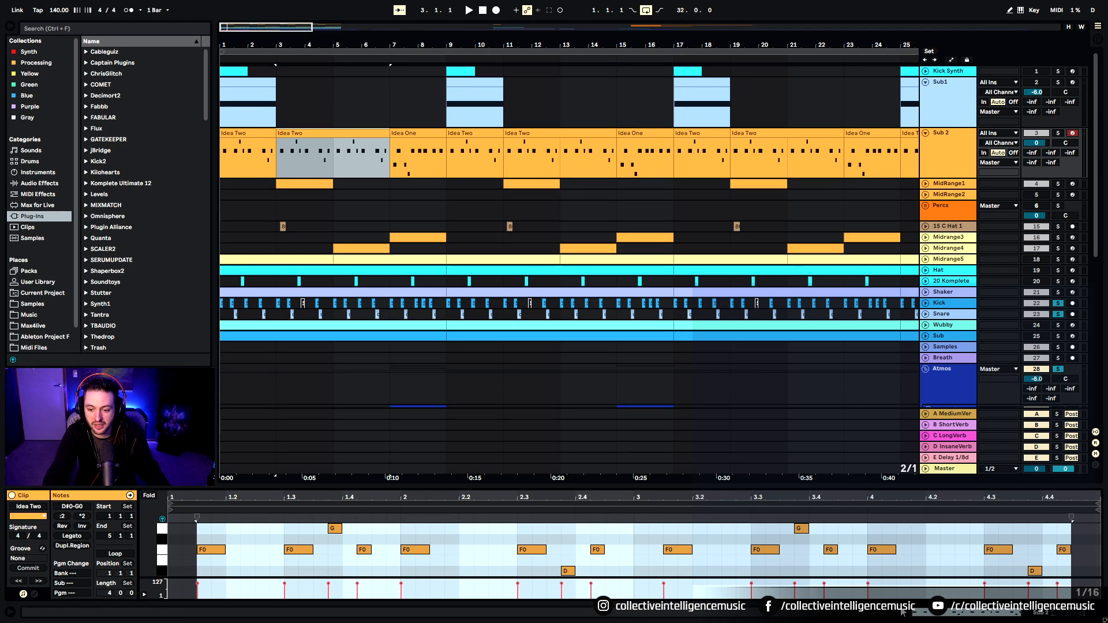
key("super")
right_click(970, 609)
key("super")
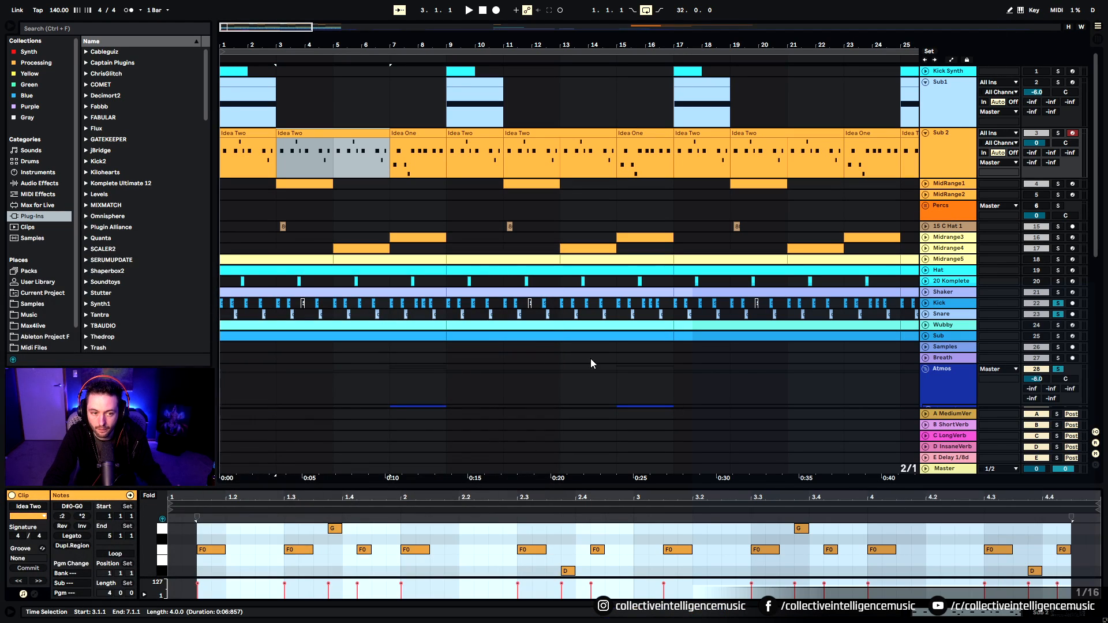
key("F11")
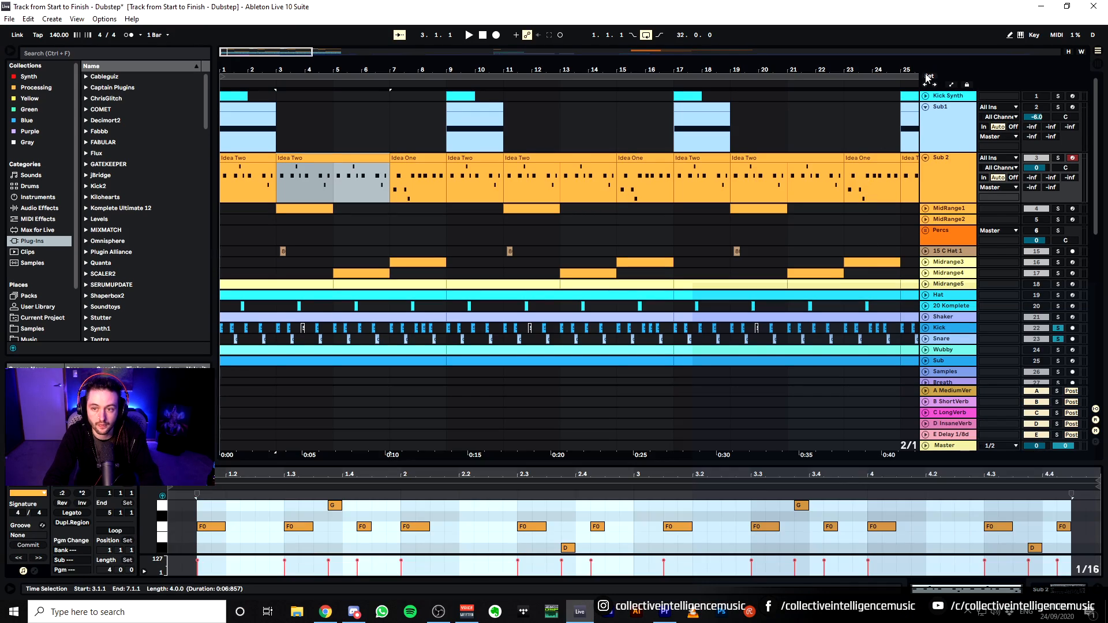
left_click(1037, 9)
left_click(1036, 7)
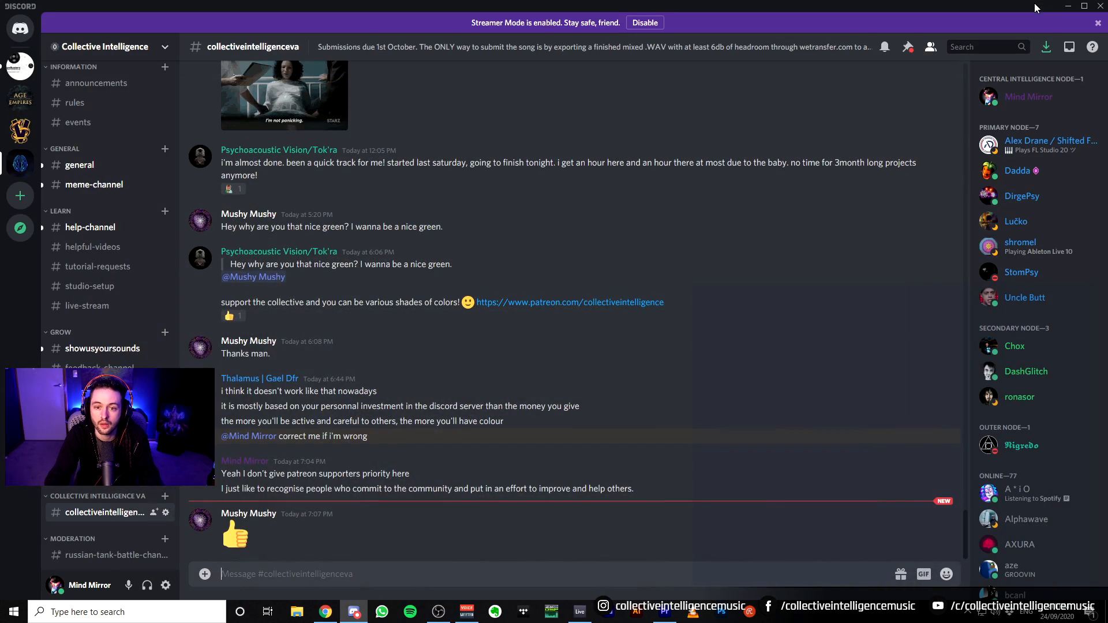
left_click(1068, 6)
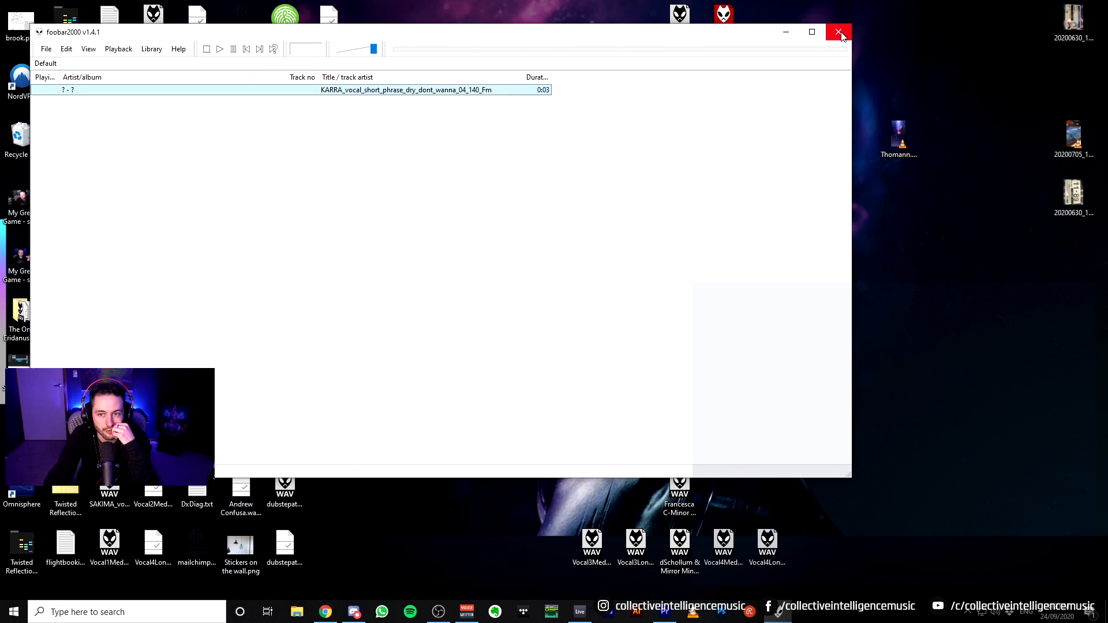
Step: Close the KARRA sample's player and audition the desktop sample dv_vocal_140_hook_dry_Fm_7 in foobar2000
left_click(837, 33)
double_click(285, 199)
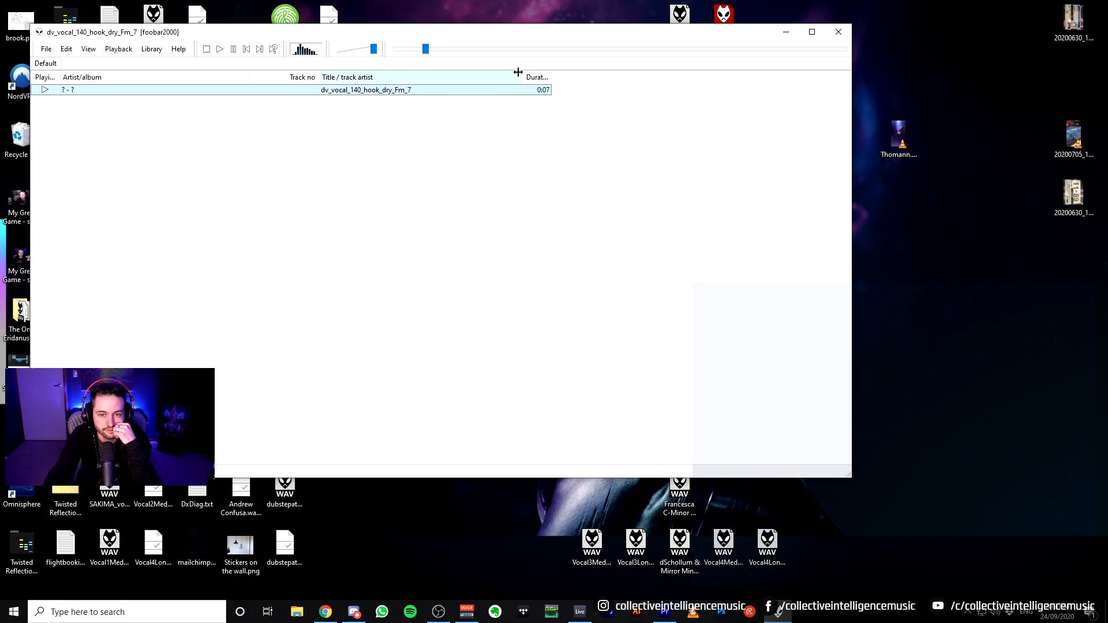
left_click(838, 32)
Step: Audition several points in the desktop sample TROPKILLAZ_140_vocal_loop_vibes_Fmin and close the player
double_click(285, 255)
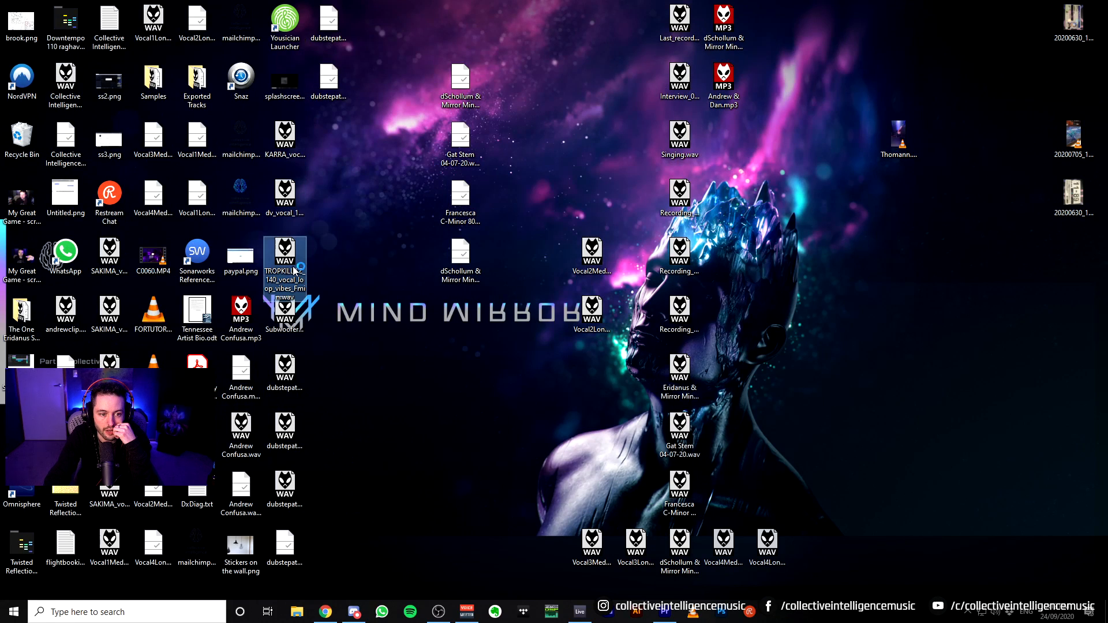
left_click(489, 51)
left_click(637, 49)
left_click(743, 51)
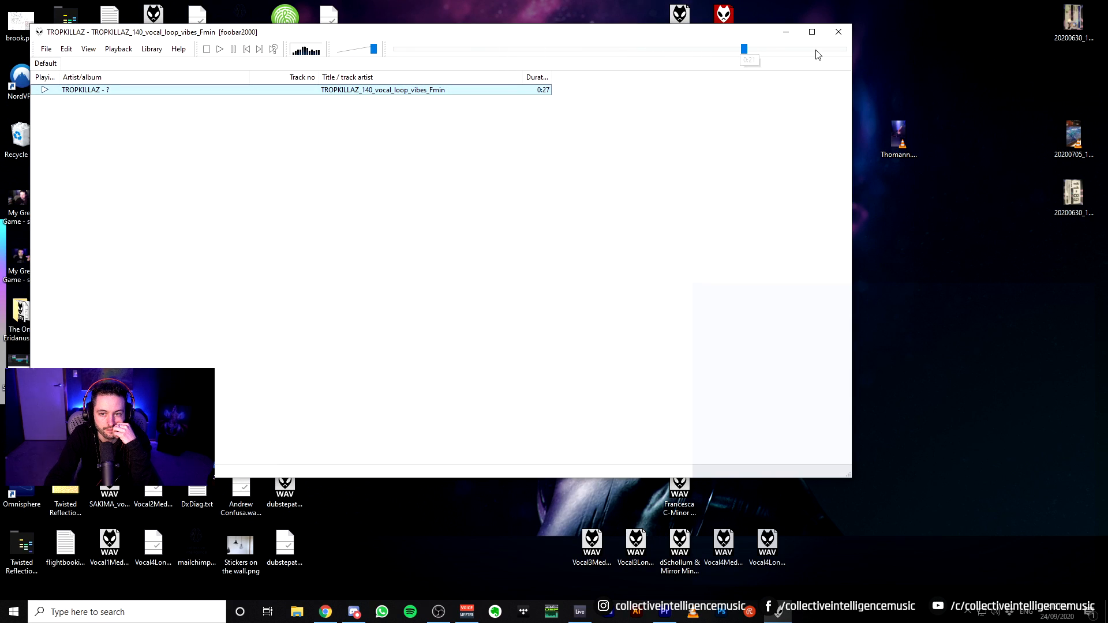
left_click(842, 34)
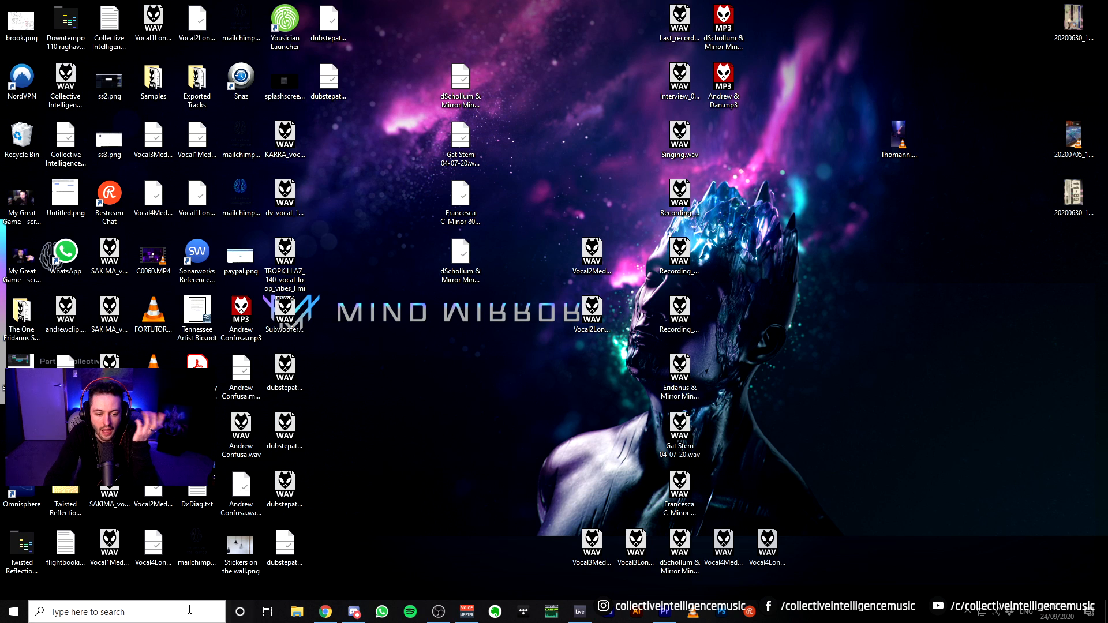
Step: Search Windows for paulstretch and launch paulstretch.exe
left_click(168, 606)
type("pau")
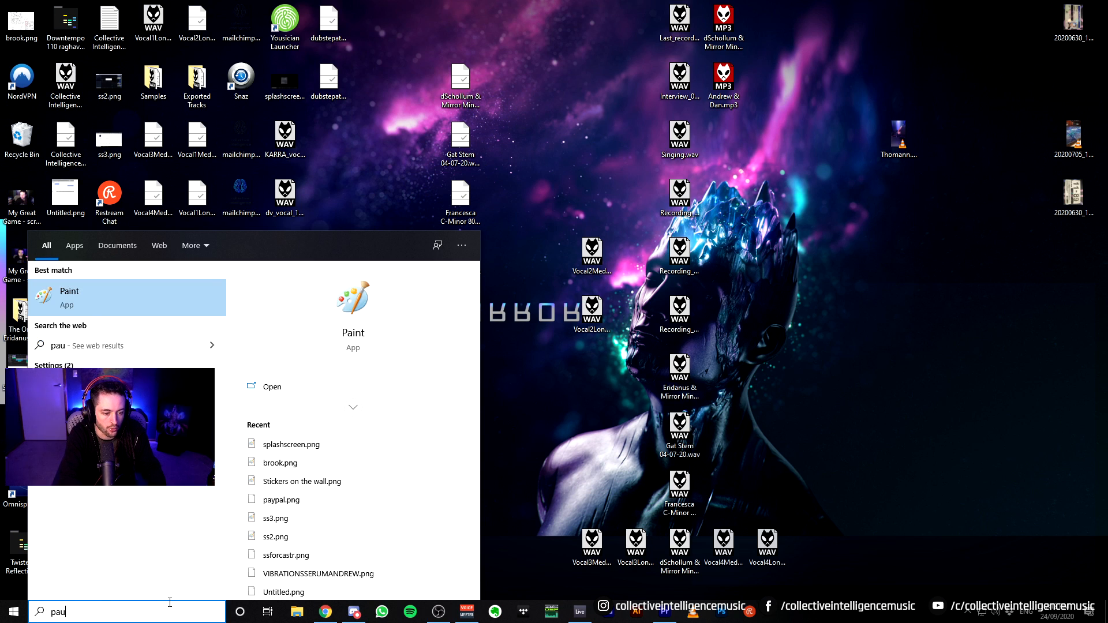
type("lstretch")
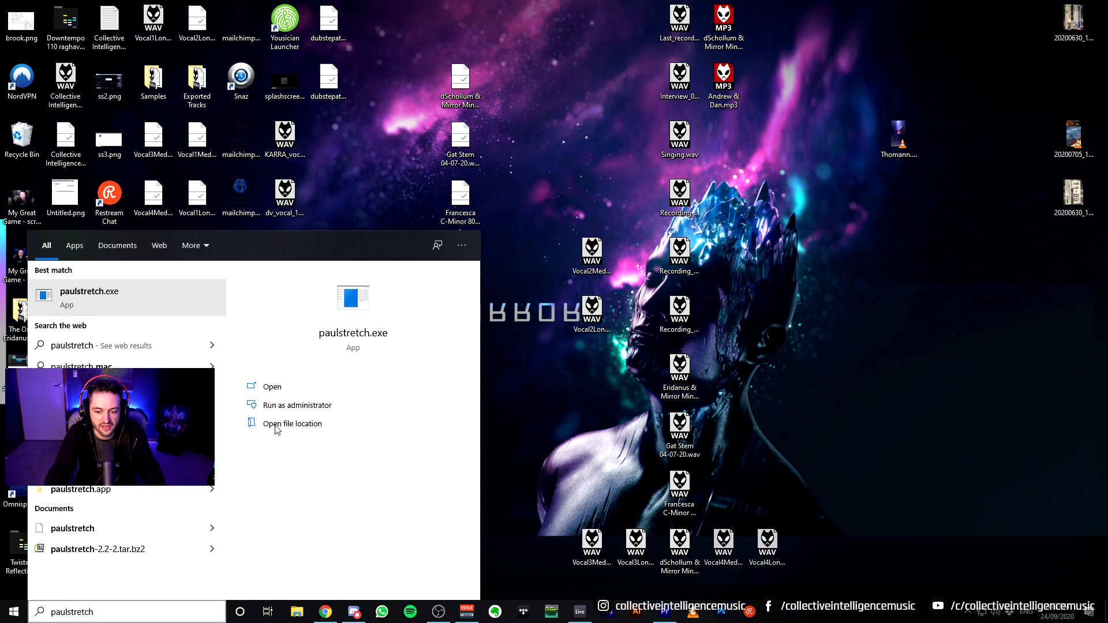
left_click(272, 386)
Step: Switch to Chrome, search for paulstretch in a new tab and review the Paul's Extreme Sound Stretch page
mouse_move(326, 616)
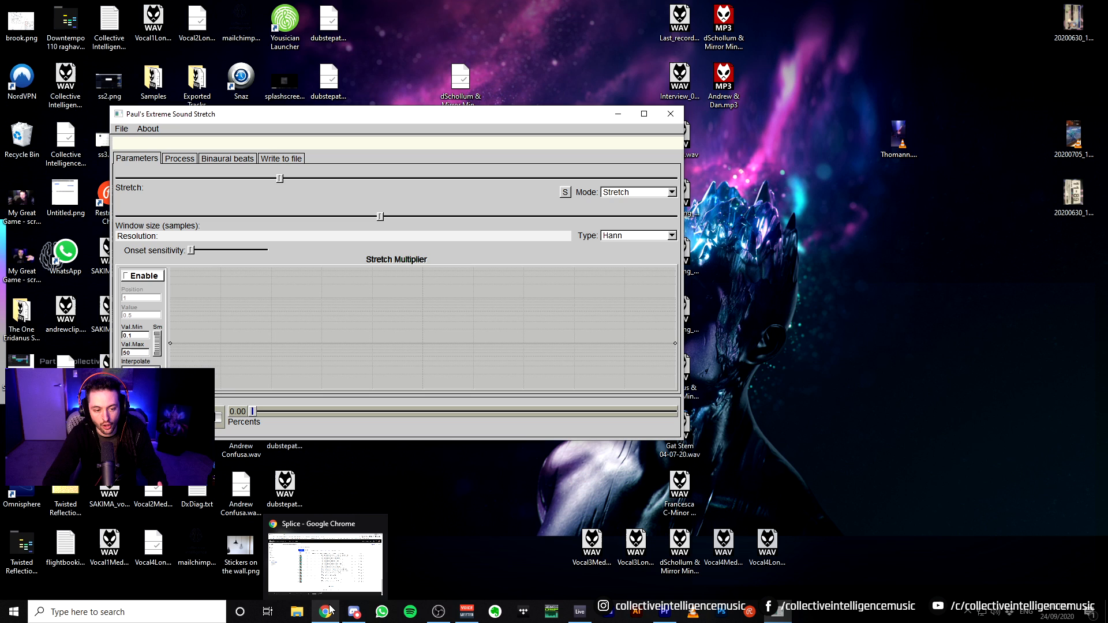
left_click(331, 609)
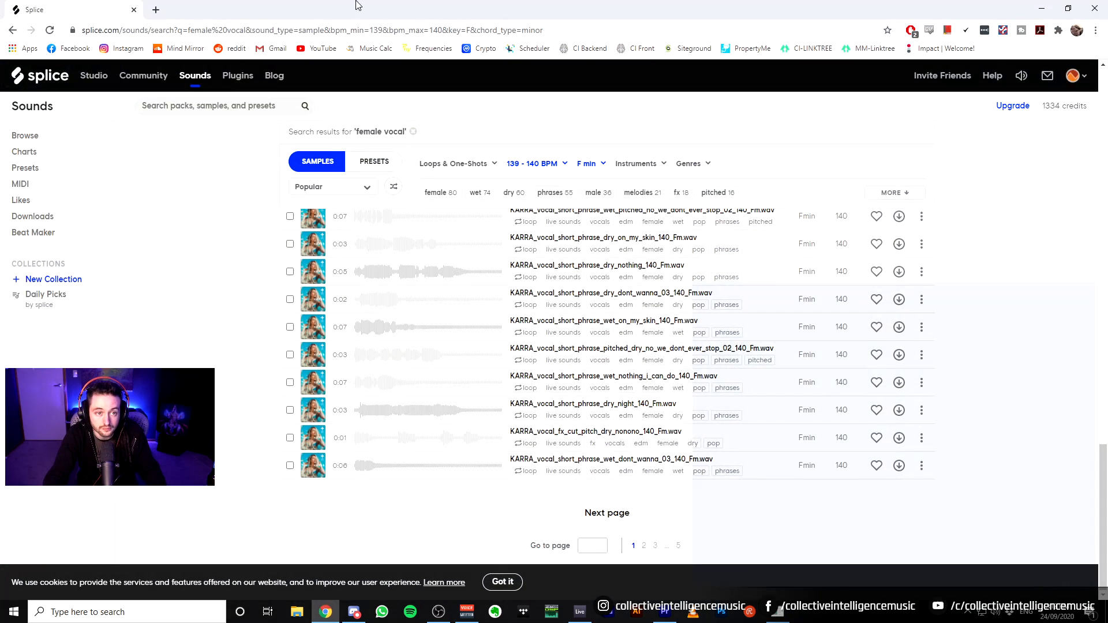
left_click(156, 10)
type("paulstret")
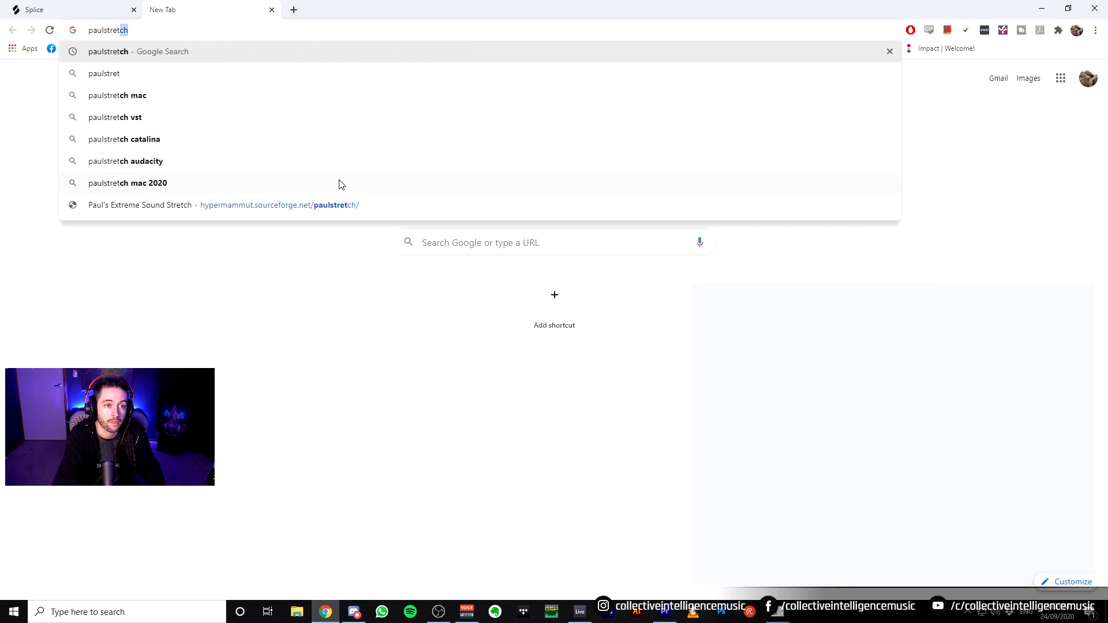
type("ch")
key("Return")
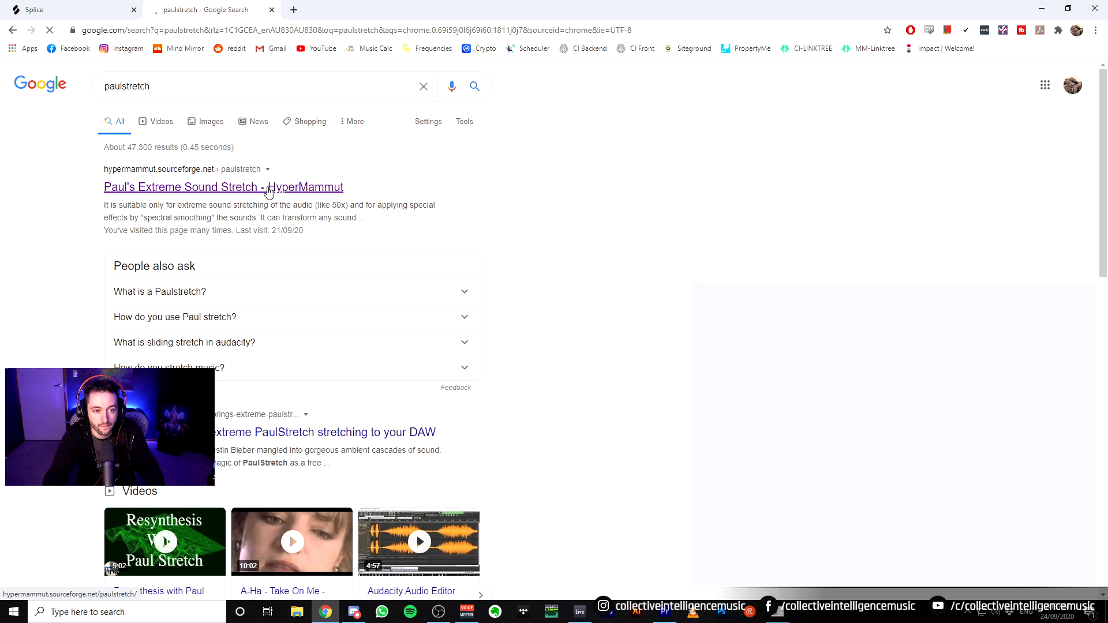
left_click(269, 192)
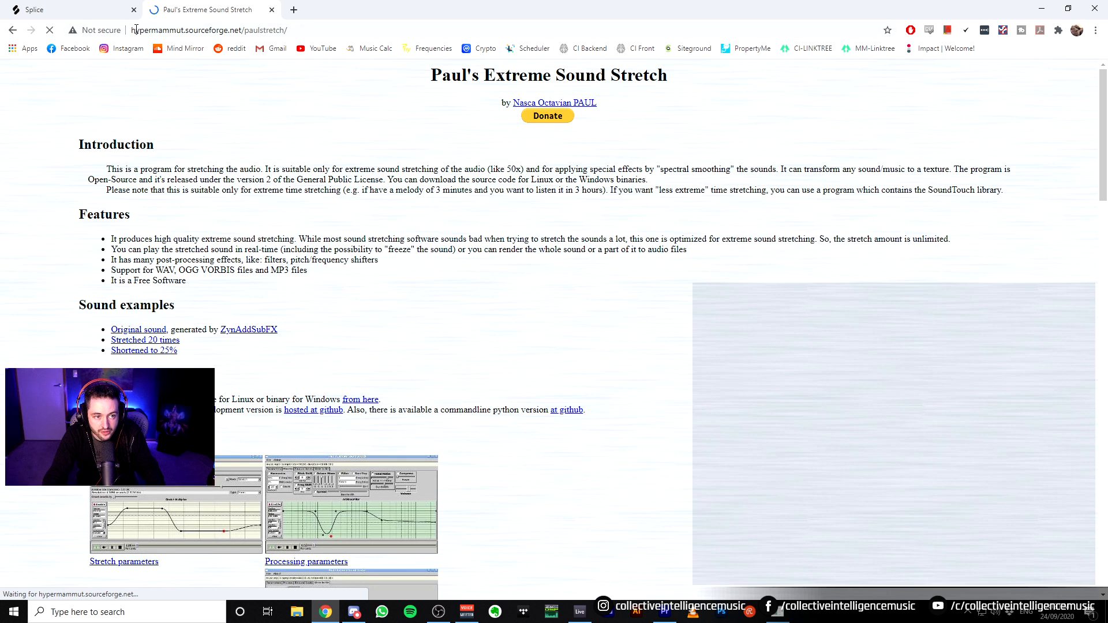
scroll(290, 211, "down", 2)
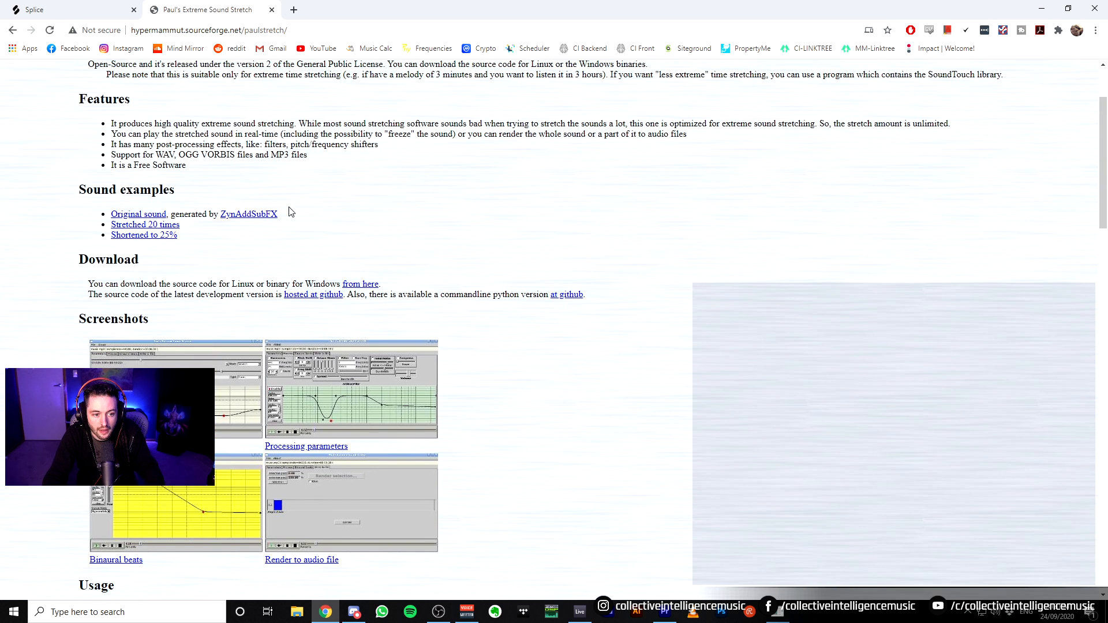
scroll(391, 173, "up", 2)
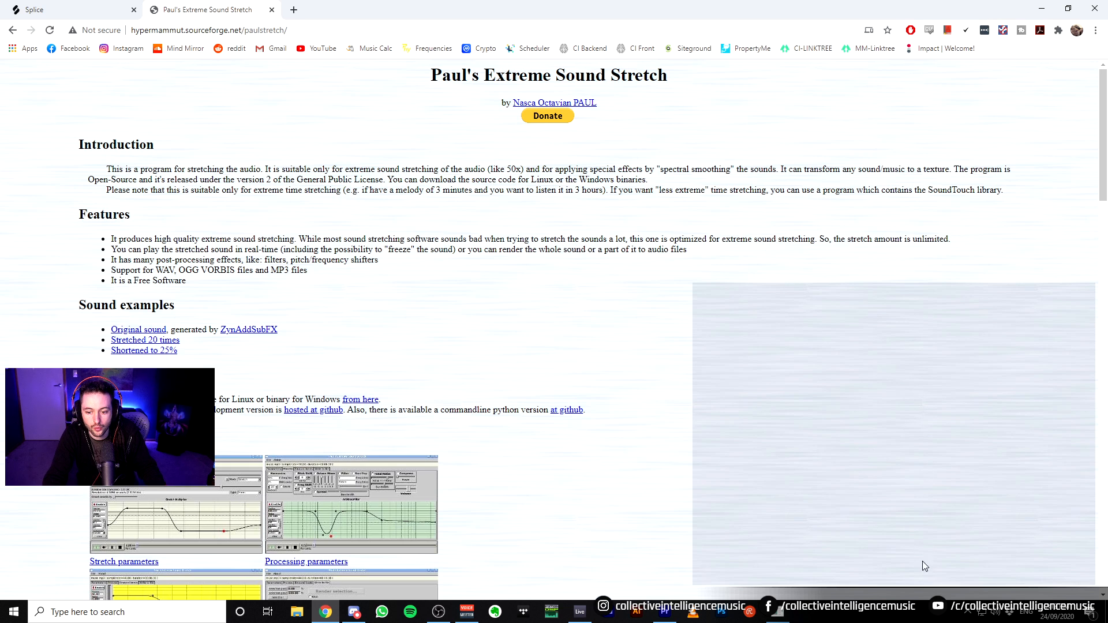
Step: Switch back to Paul's Extreme Sound Stretch, start opening an audio file and go to the Desktop folder
left_click(778, 614)
left_click_drag(417, 117, 600, 148)
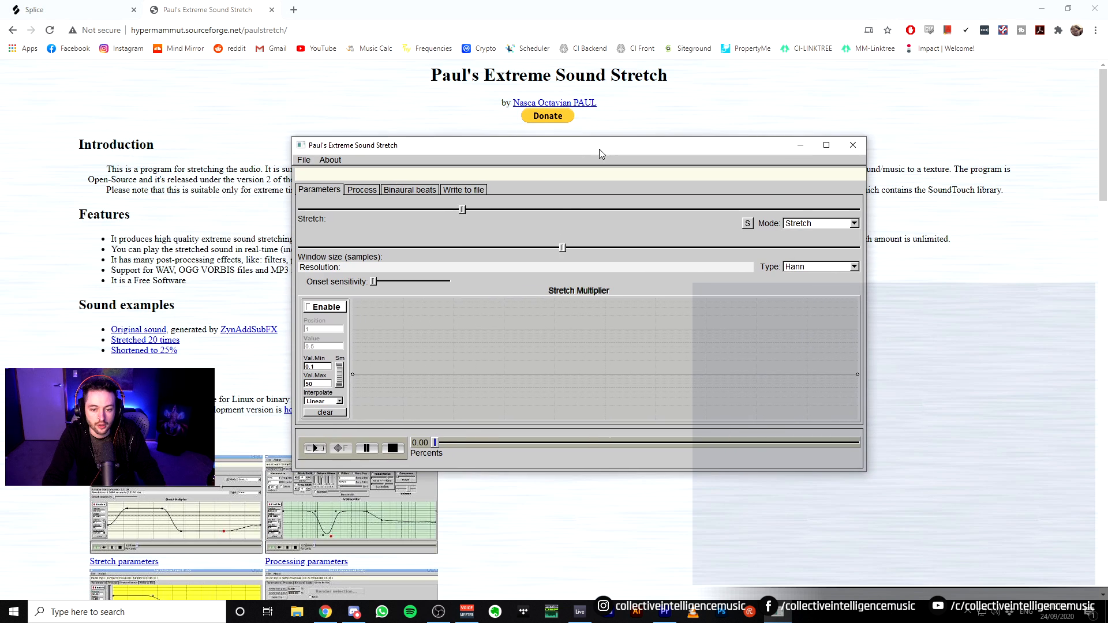
left_click(304, 160)
left_click(326, 171)
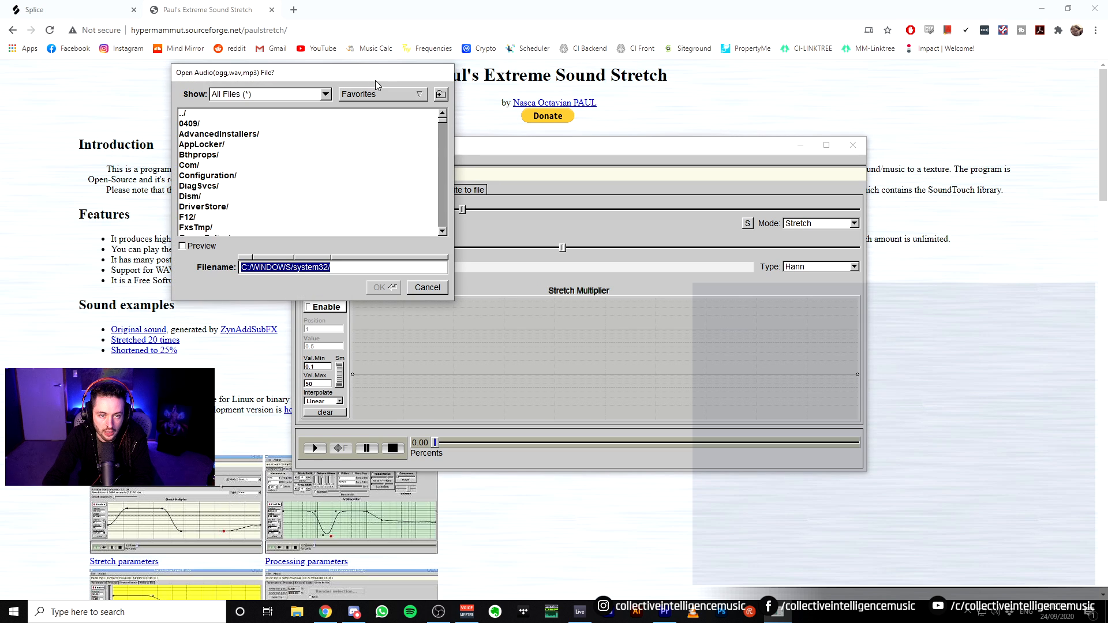
left_click(375, 95)
left_click(400, 146)
left_click(359, 96)
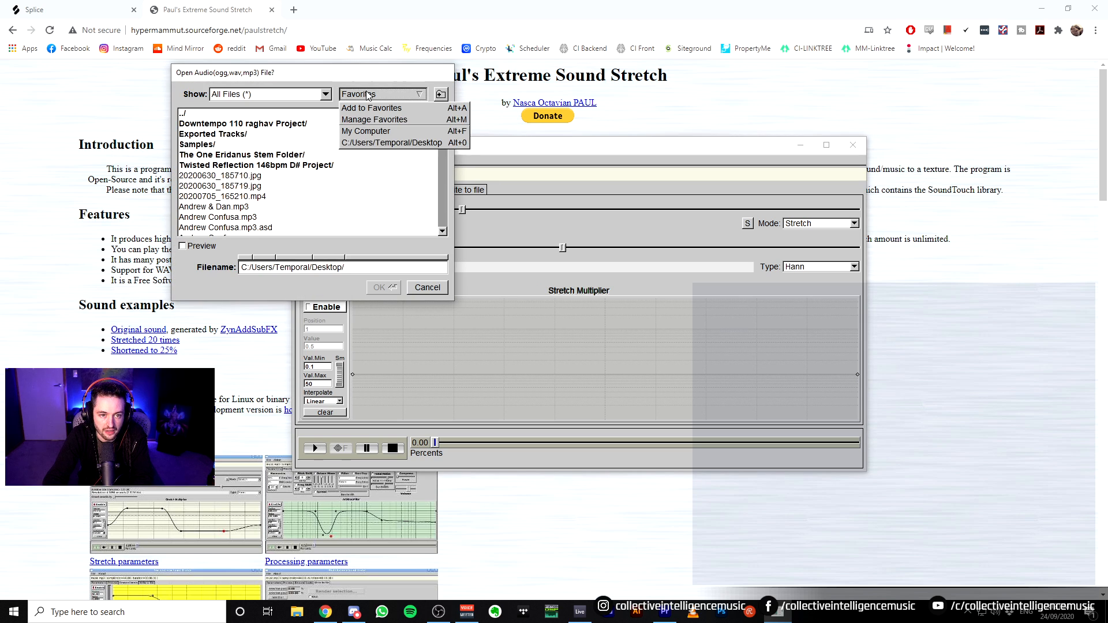
left_click(404, 147)
Step: Load KARRA_vocal_short_phrase_dry_dont_wanna_04_140_Fm.wav from the Desktop folder
scroll(232, 207, "down", 1)
scroll(191, 206, "down", 2)
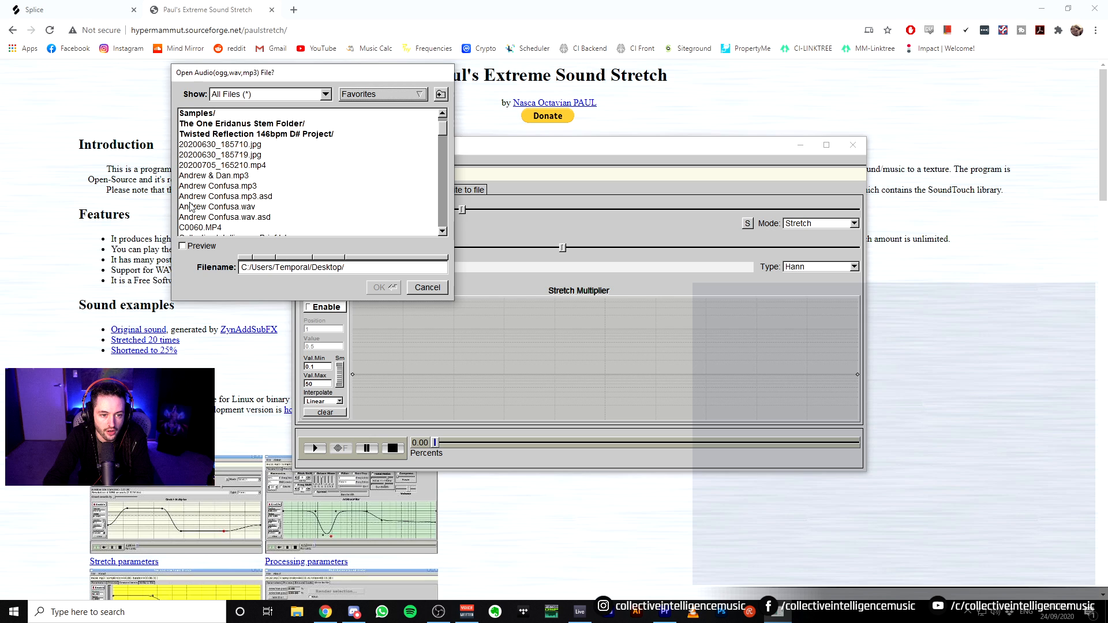
scroll(263, 228, "down", 9)
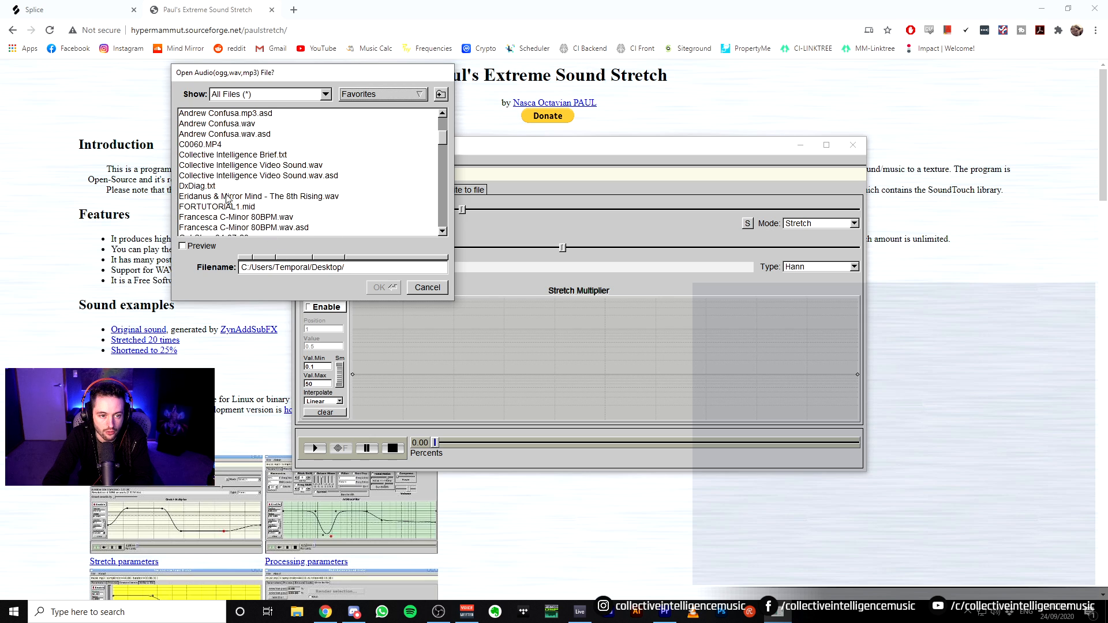
scroll(270, 229, "down", 3)
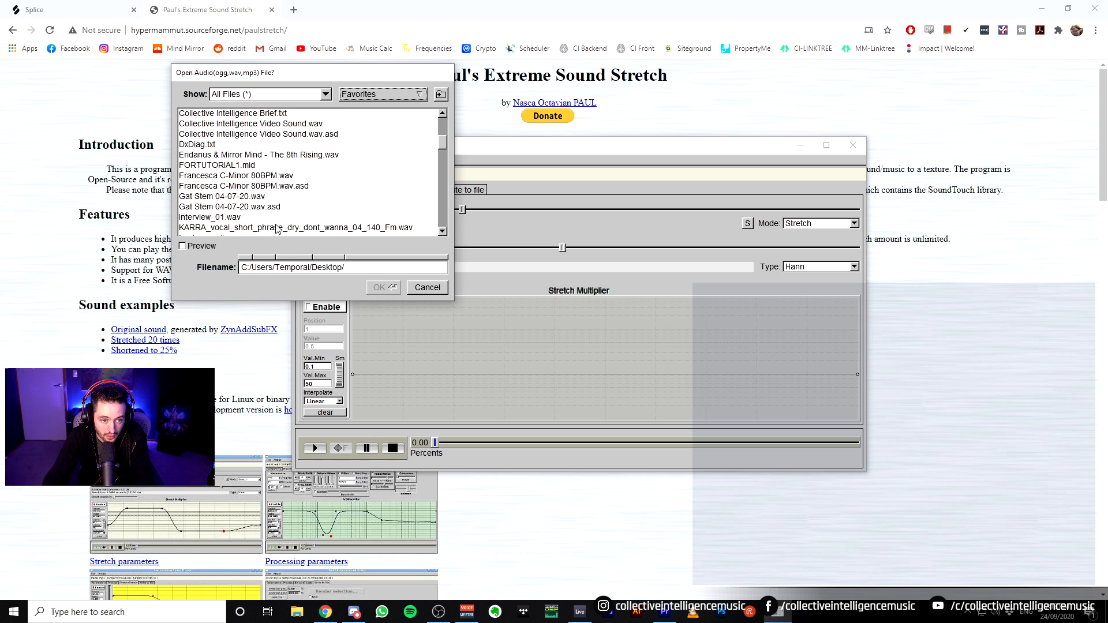
scroll(274, 237, "down", 5)
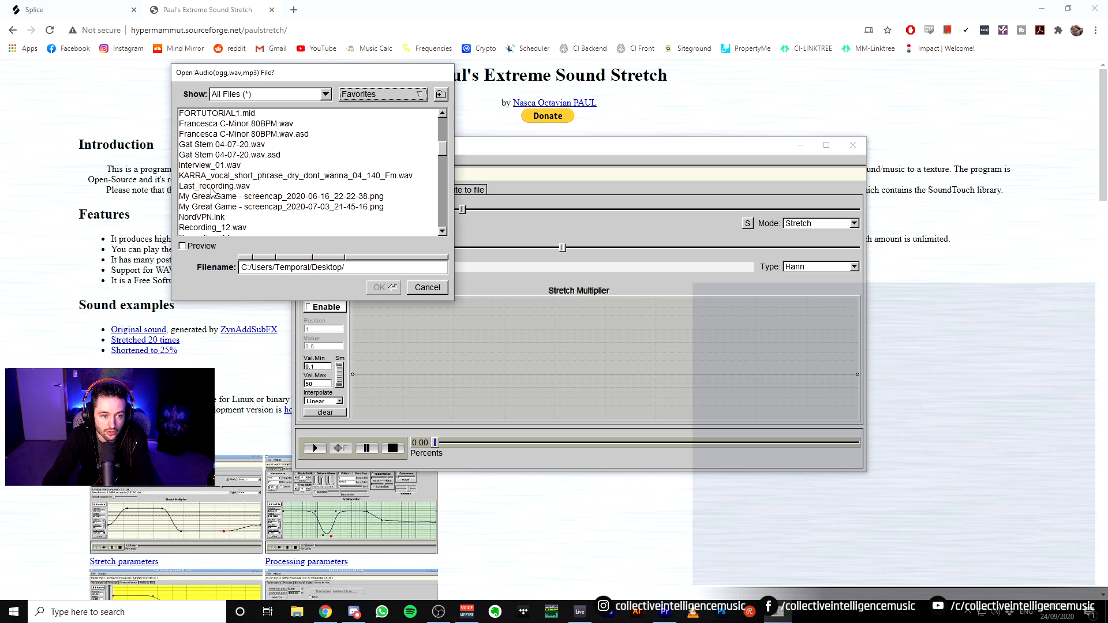
left_click(238, 175)
left_click(380, 288)
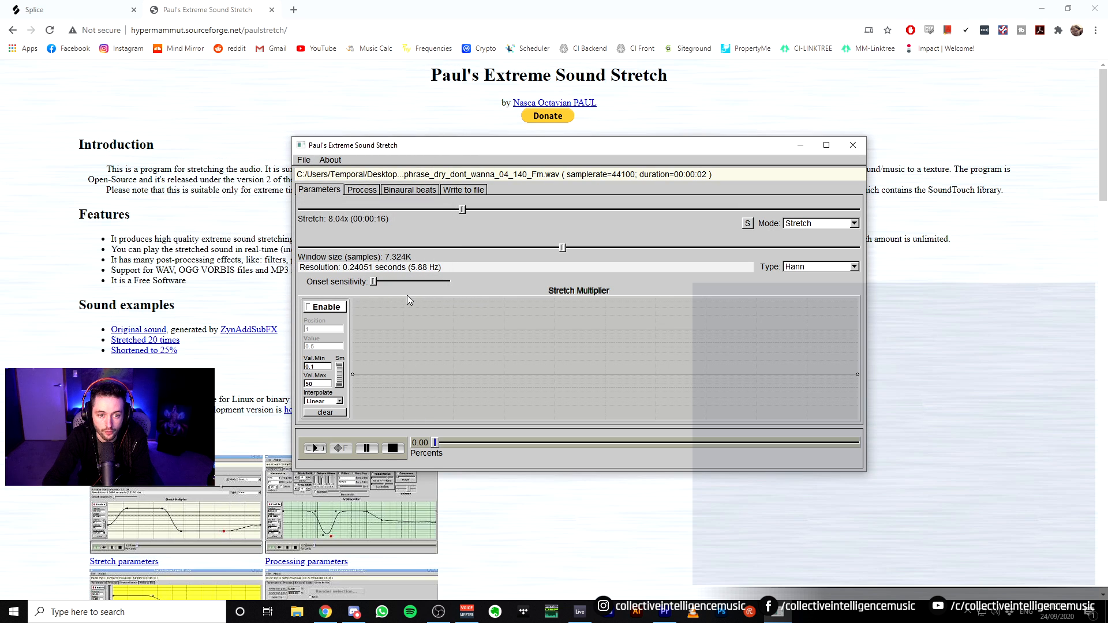
Step: Set the stretch to 134.08x and render the vocal to the Desktop as a wave file named dubstepatmos4
left_click_drag(461, 210, 612, 215)
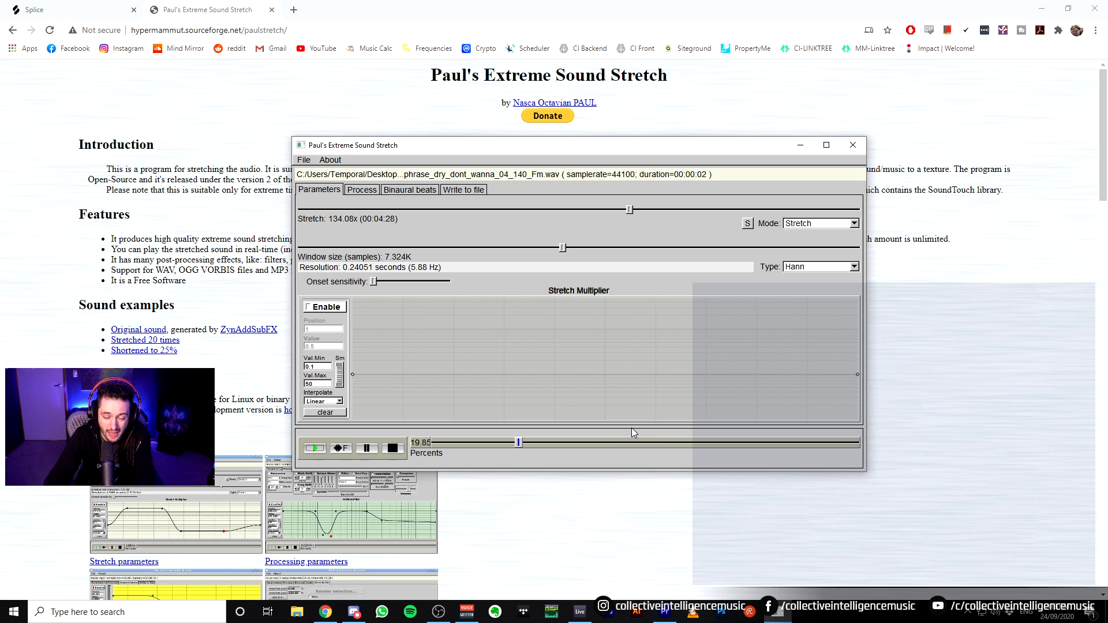
left_click(312, 165)
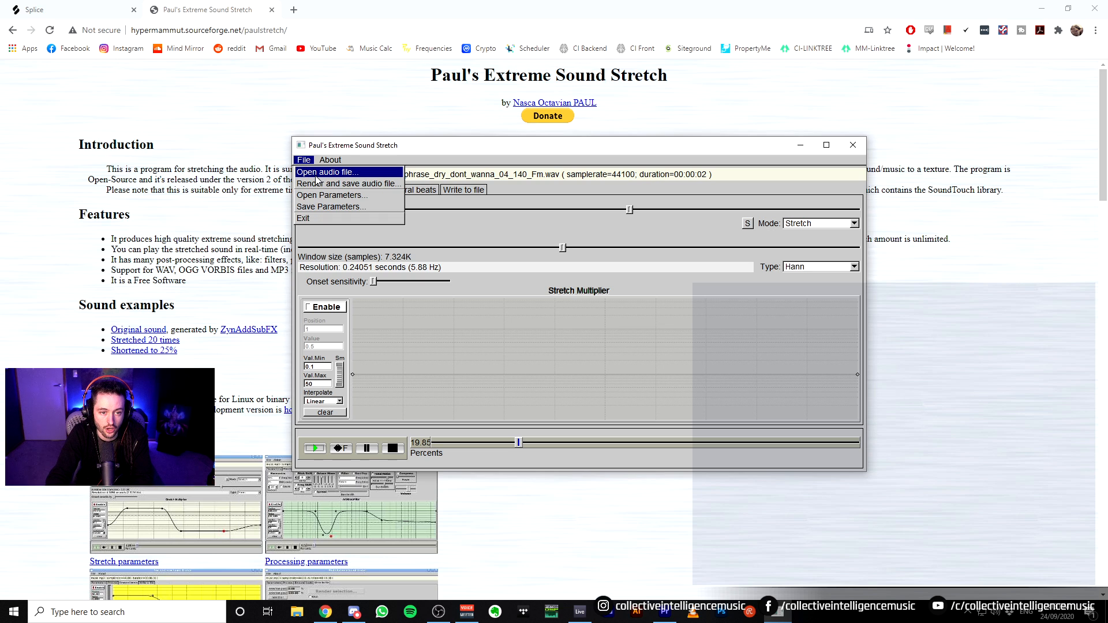
left_click(323, 183)
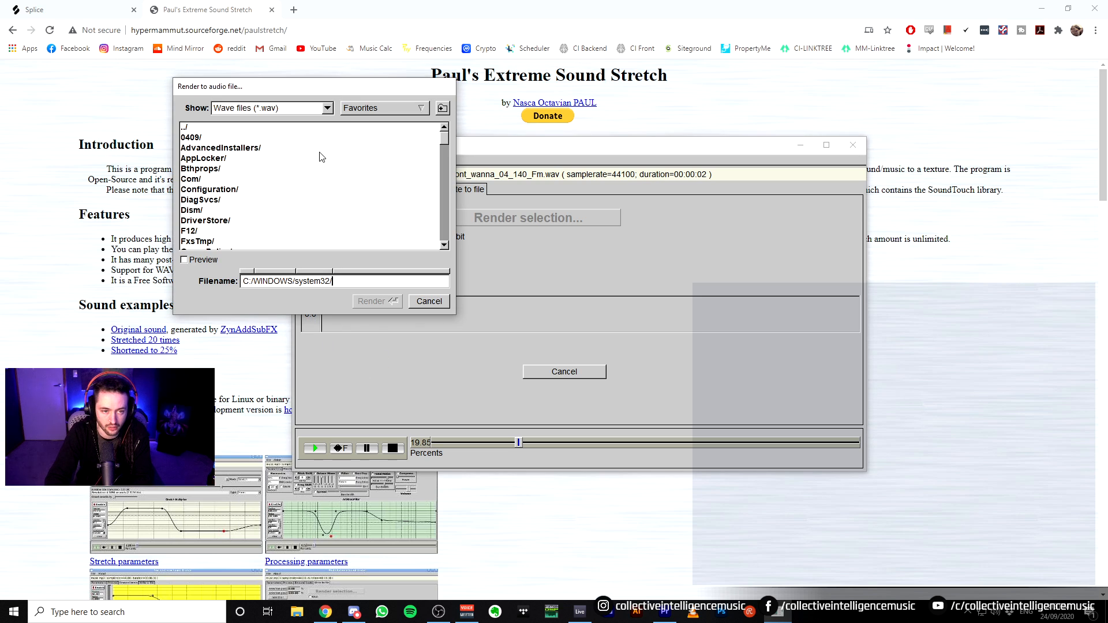
left_click(383, 108)
left_click(381, 158)
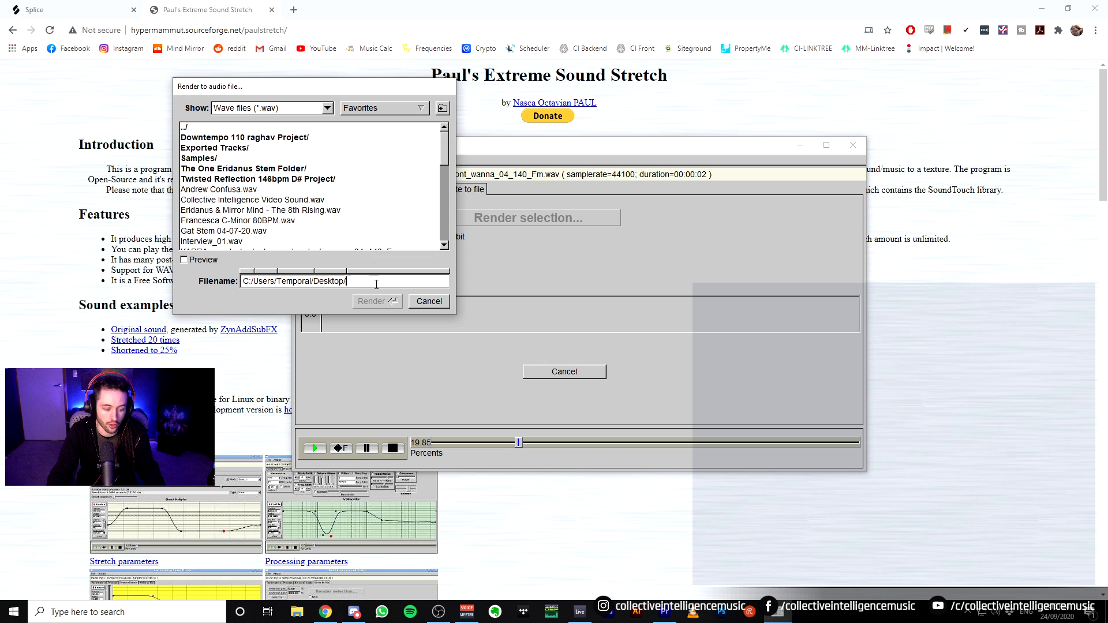
type("dubstepatmos4")
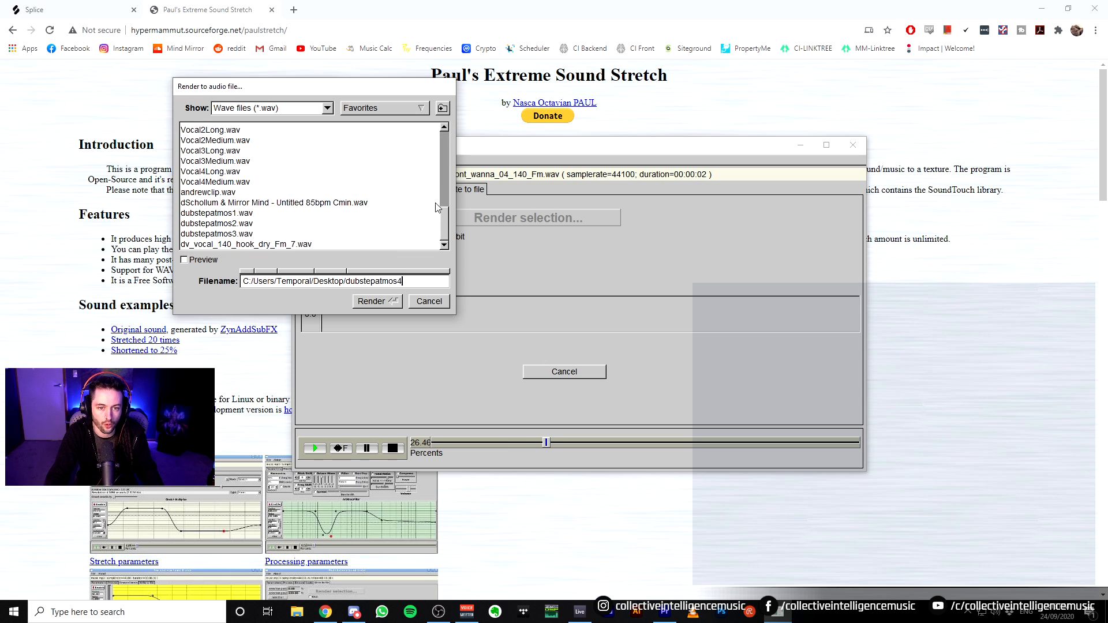
left_click(369, 301)
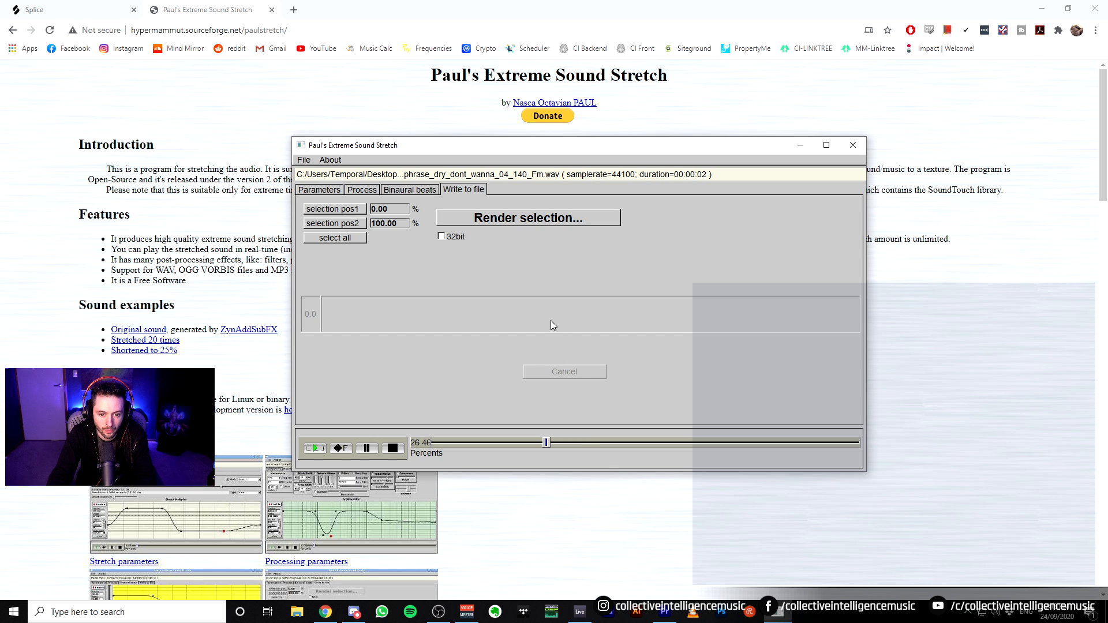
Step: Close PaulStretch, show the desktop and add the rendered dubstepatmos4 file to the Live arrangement on a new audio track at bar 25
left_click(852, 145)
right_click(841, 615)
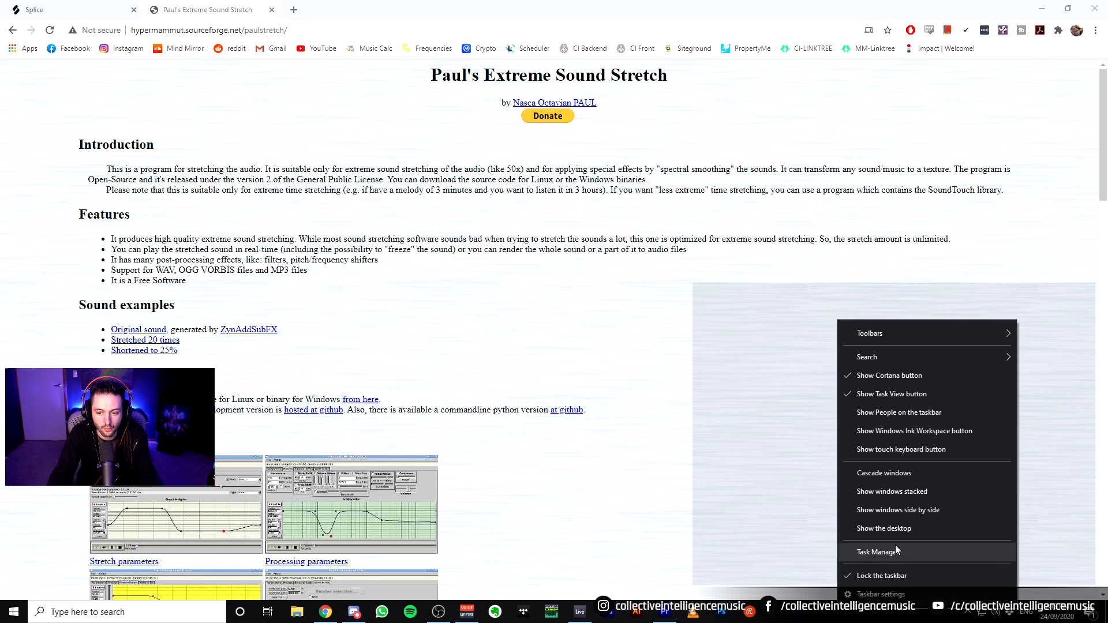
left_click(900, 528)
left_click(329, 138)
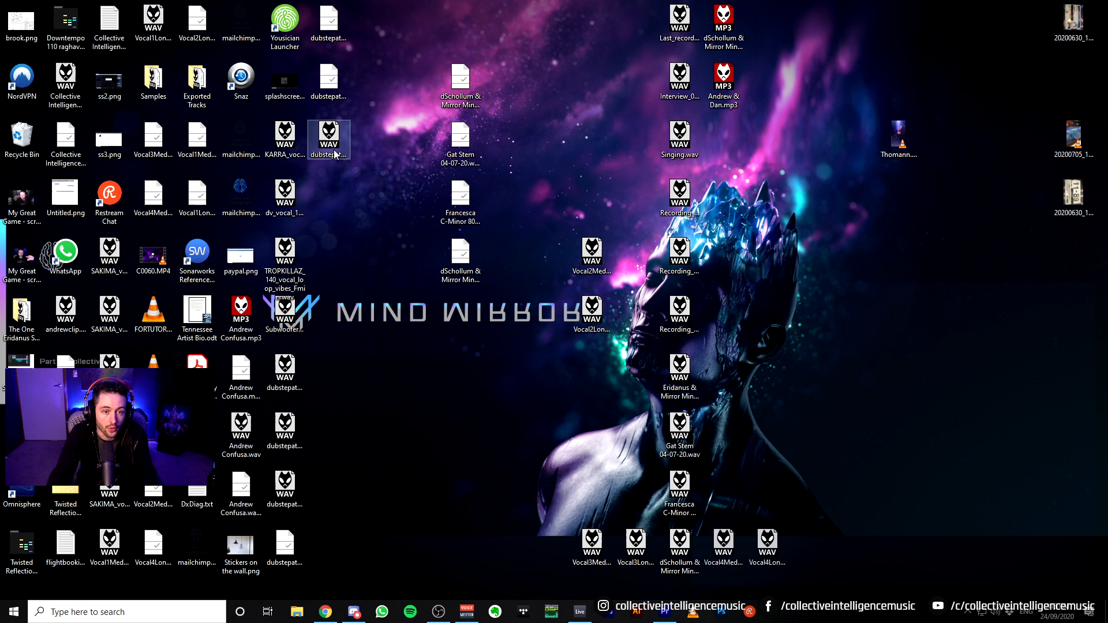
left_click_drag(329, 138, 871, 369)
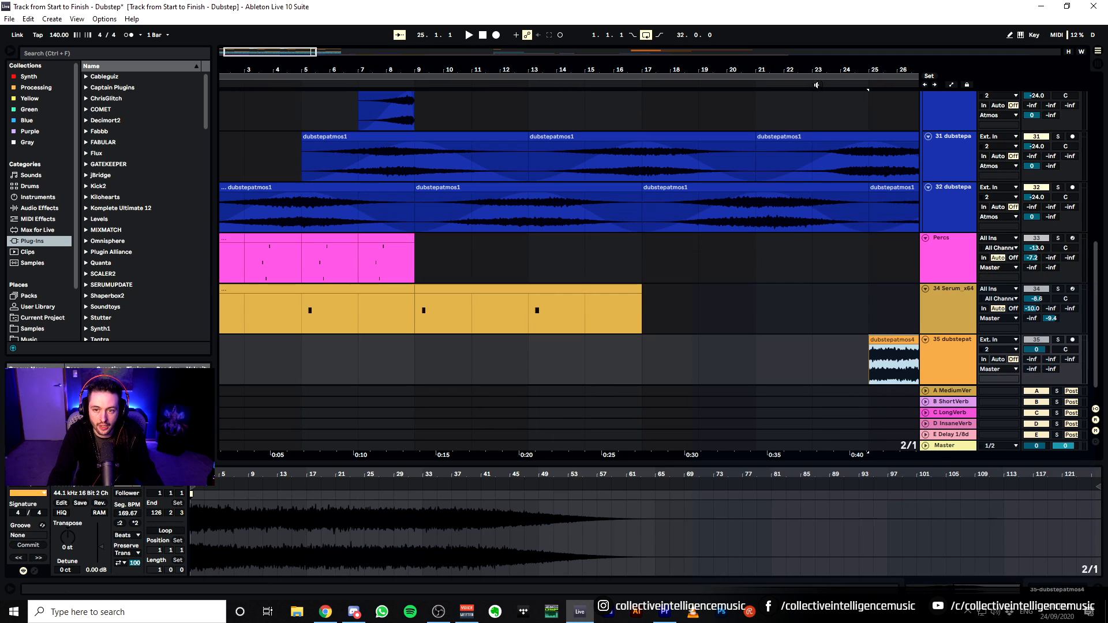
Step: Extend the start of the dubstepatmos4 clip to reveal the beginning of its audio, and turn off Warp
left_click_drag(831, 70, 346, 12)
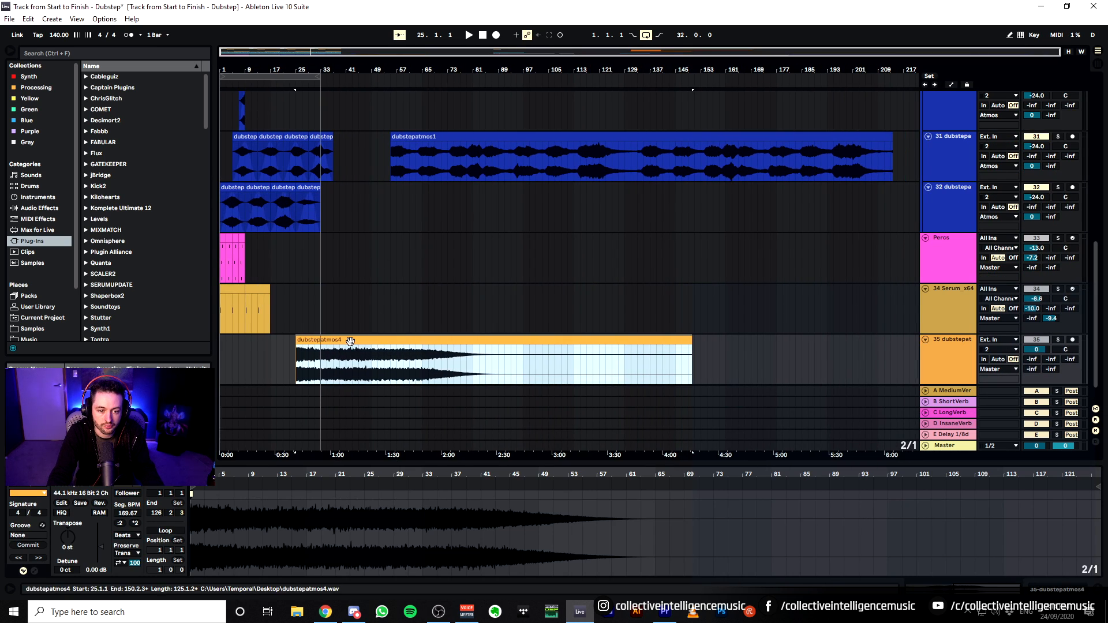
left_click_drag(350, 340, 252, 340)
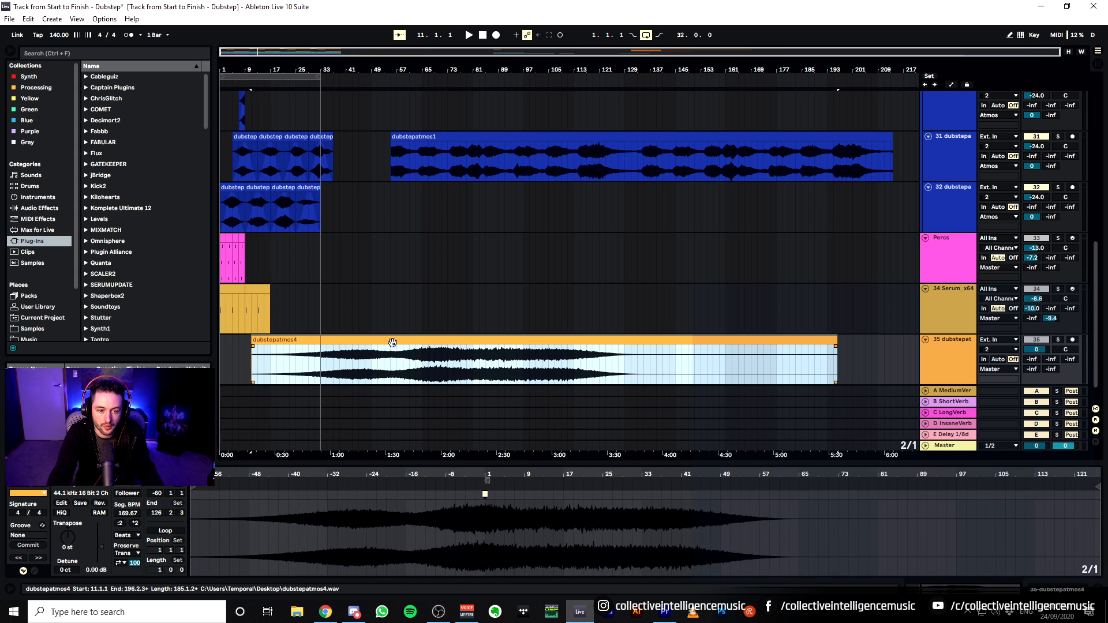
left_click_drag(390, 341, 478, 341)
left_click_drag(341, 341, 330, 342)
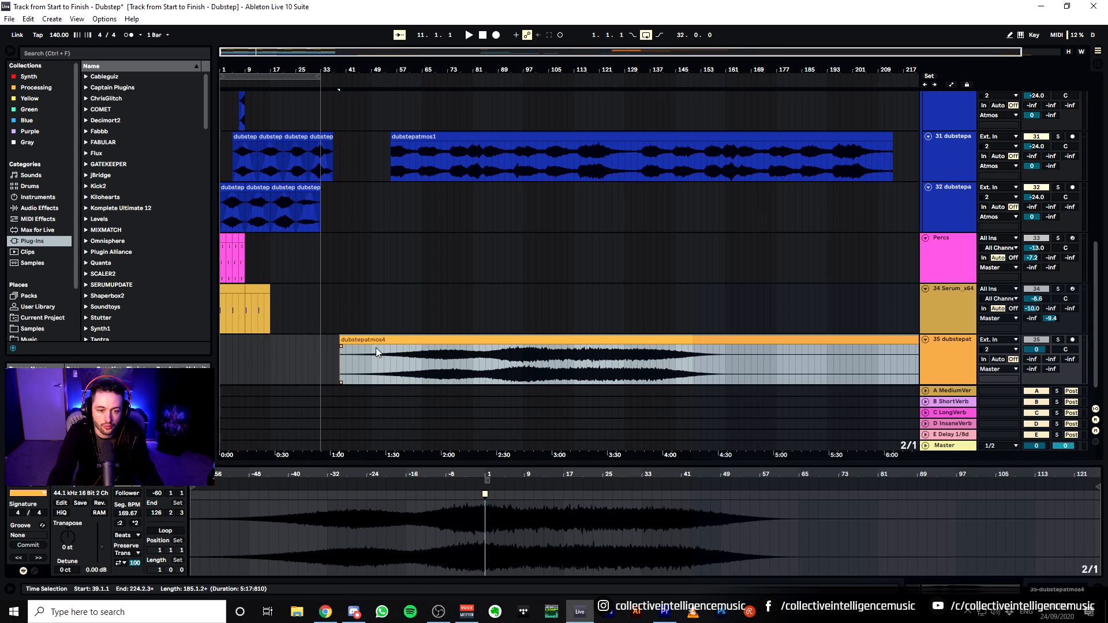
left_click(352, 372)
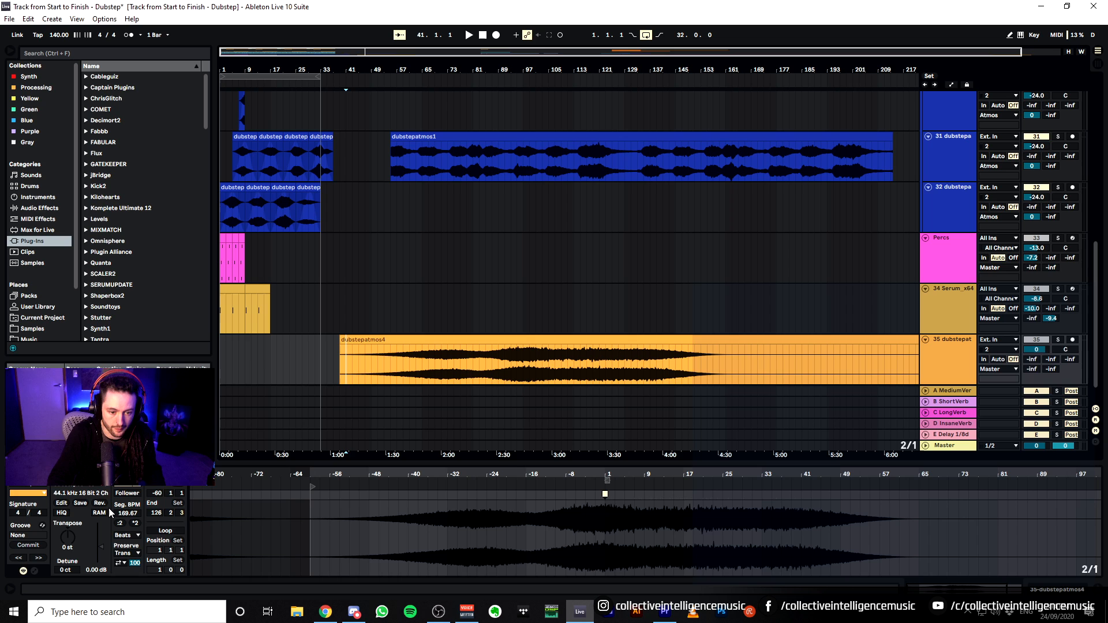
left_click(126, 485)
Step: Reposition the unwarped dubstepatmos4 clip so that it starts at bar 33
left_click_drag(341, 340, 282, 344)
left_click_drag(282, 357, 277, 356)
left_click(300, 340)
left_click_drag(363, 361, 605, 350)
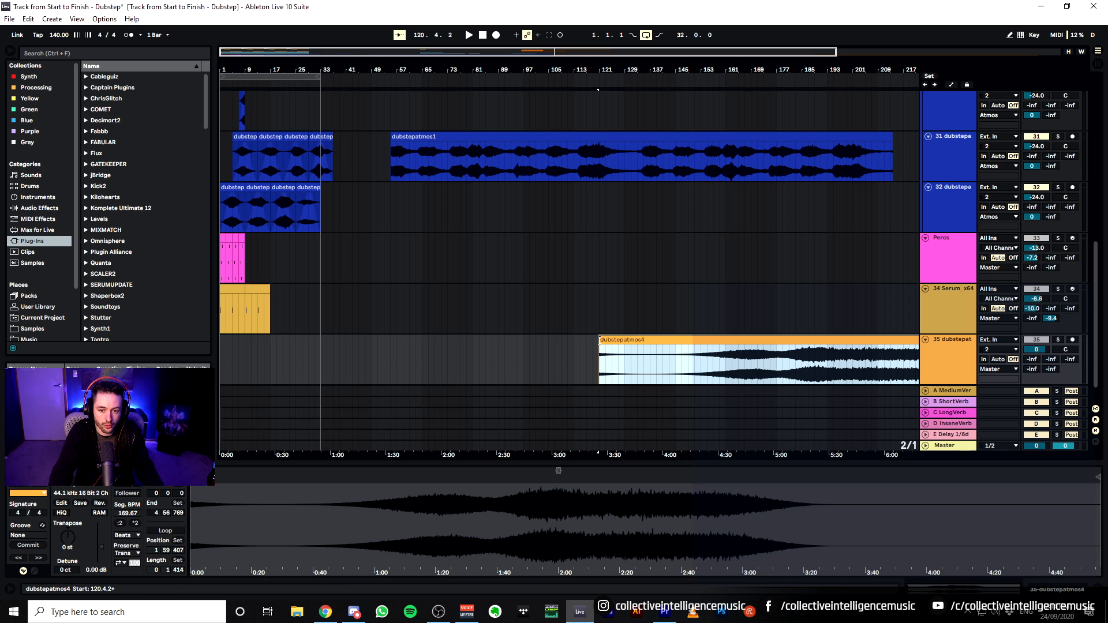
left_click_drag(649, 340, 371, 362)
Step: Solo the dubstepatmos4 track and listen to the clip from its start and around bars 65 to 67
left_click(1062, 343)
key("space")
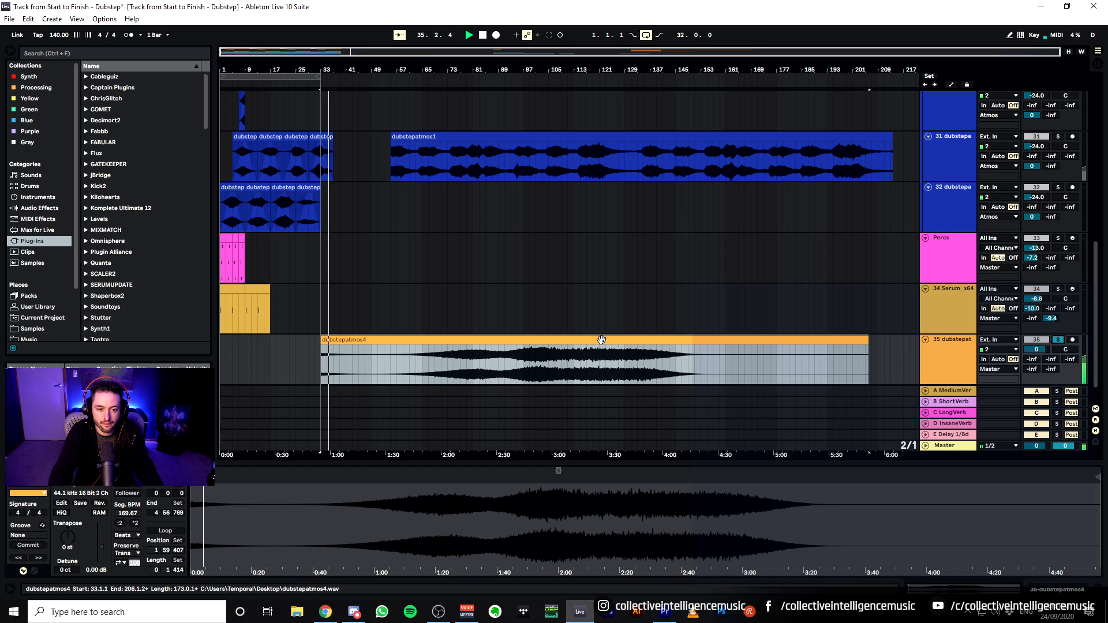
left_click(421, 362)
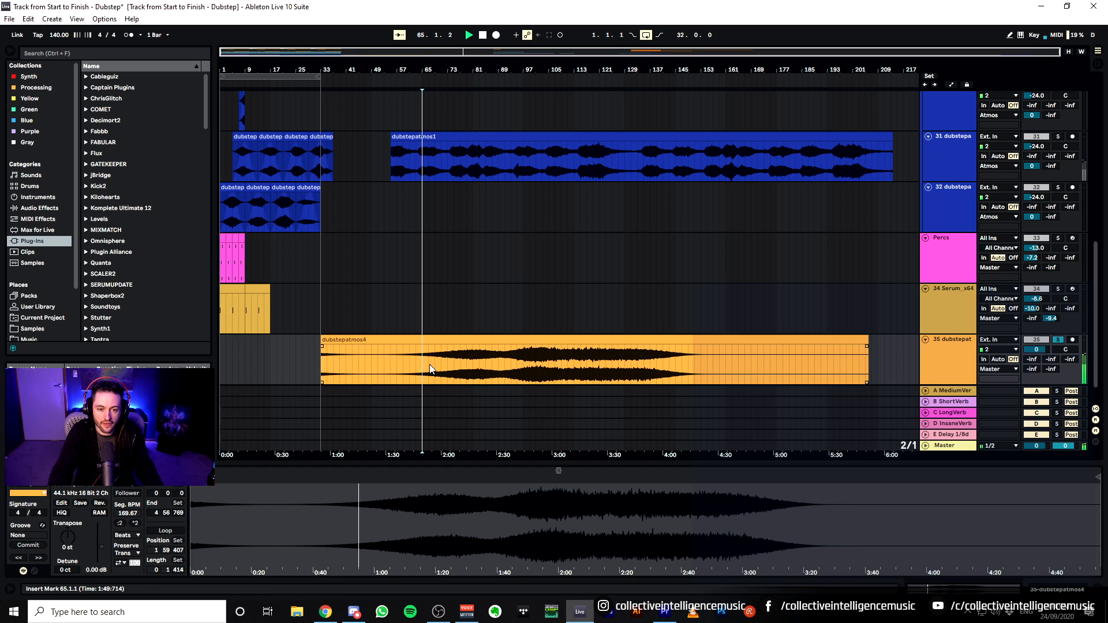
left_click_drag(429, 364, 469, 367)
left_click(428, 362)
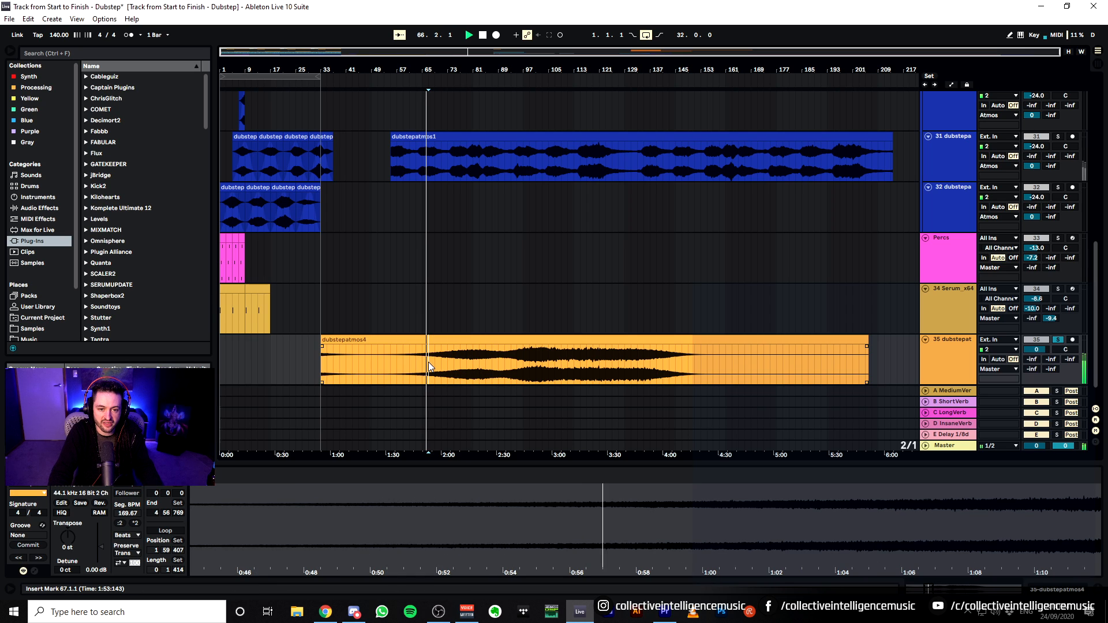
key("space")
Step: Split the dubstepatmos4 clip at bars 65 and 67 to isolate a two-bar piece
left_click_drag(465, 54, 702, 67)
key("ctrl+e")
key("space")
left_click(441, 367)
key("ctrl+e")
Step: Move the two-bar piece to bar 31 and shift the two remaining dubstepatmos4 pieces together to start at bar 53
left_click(446, 340)
left_click_drag(677, 340, 441, 371)
left_click(488, 342)
left_click(721, 342, "shift")
left_click_drag(582, 339, 679, 343)
Step: Search Windows for "car", launch the keystroke display tool, and put Live in full screen
left_click(149, 613)
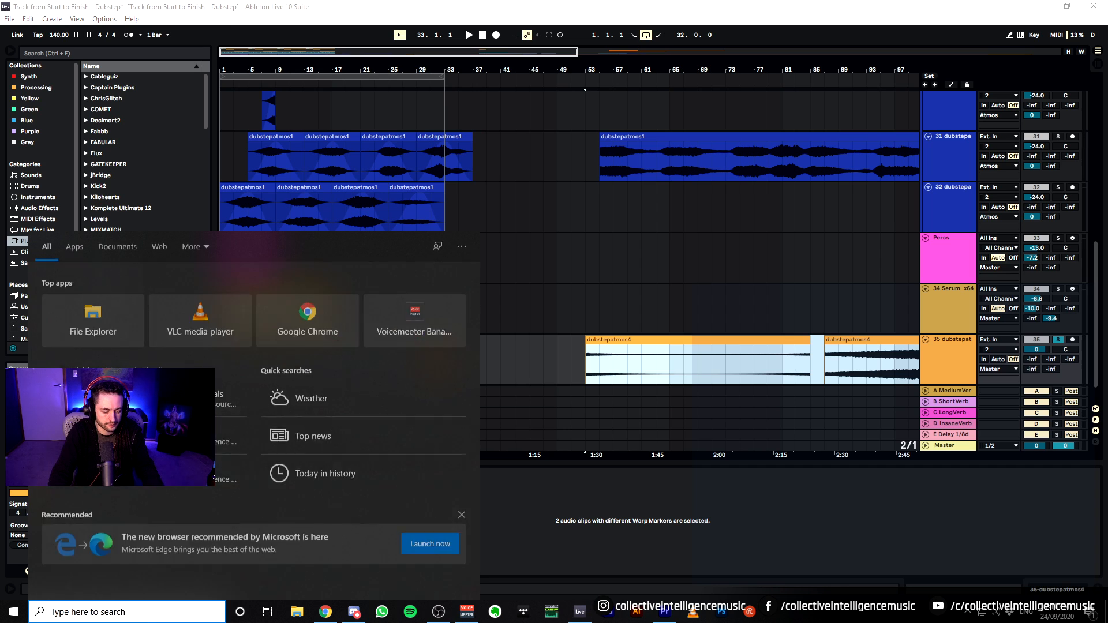
type("car")
left_click(79, 299)
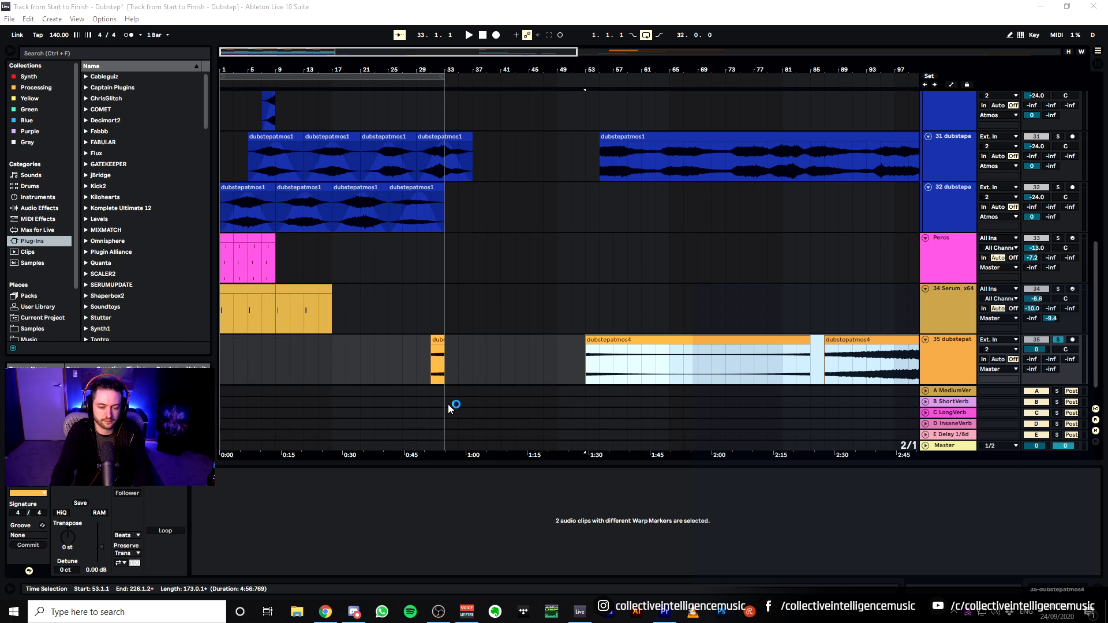
key("F11")
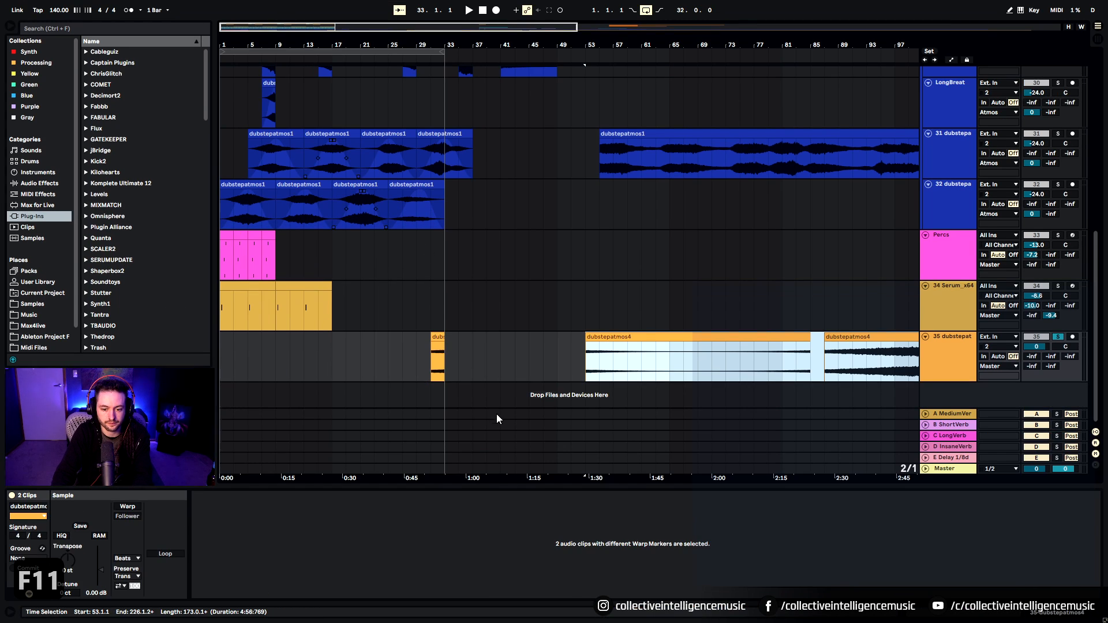
Step: Set a one-bar grid and trim the two-bar dubstepatmos4 piece to its last bar, placing it at bar 34
left_click(439, 336)
left_click_drag(433, 45, 445, 118)
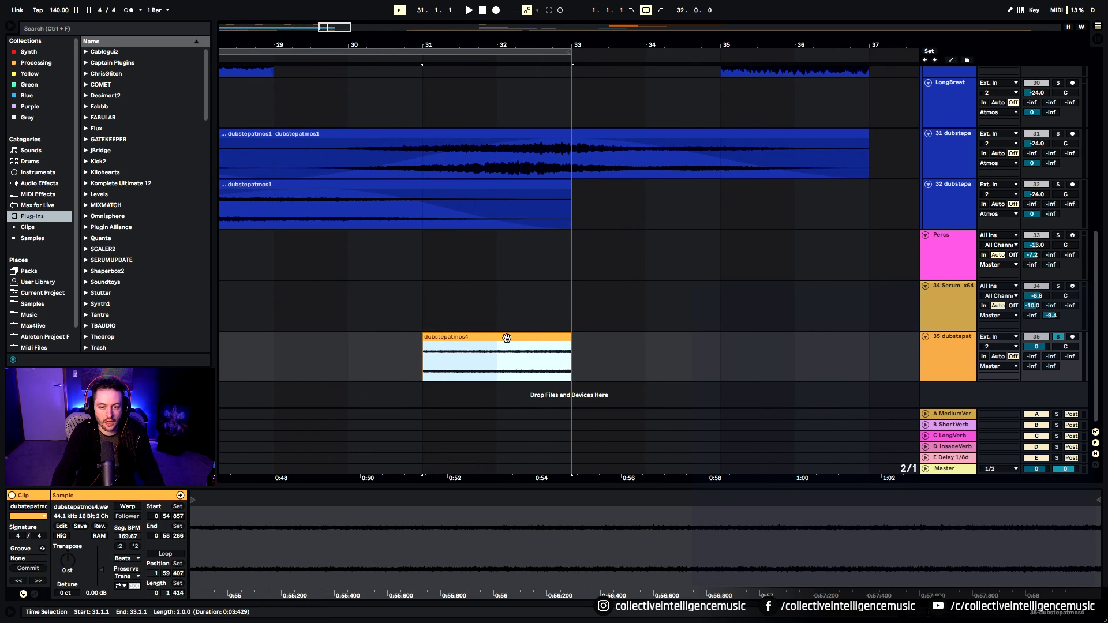
right_click(351, 345)
left_click(462, 305)
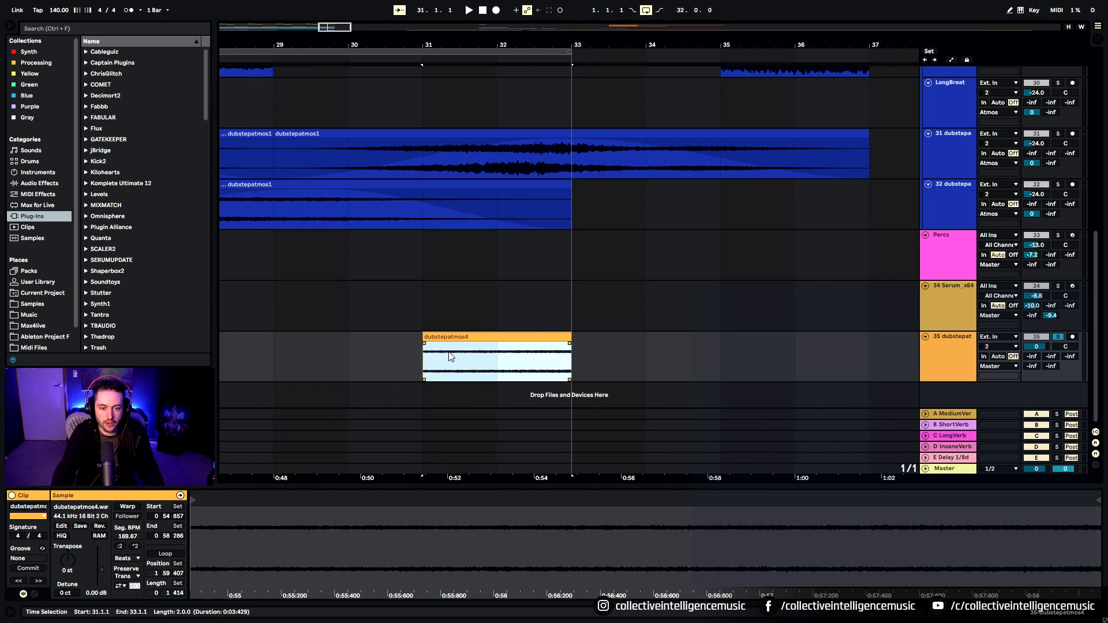
left_click_drag(424, 339, 704, 353)
Step: Audition the one-bar dubstepatmos4 clip, add a fade-in across its whole length, and play it again
left_click(557, 354)
key("space")
key("space")
key("space")
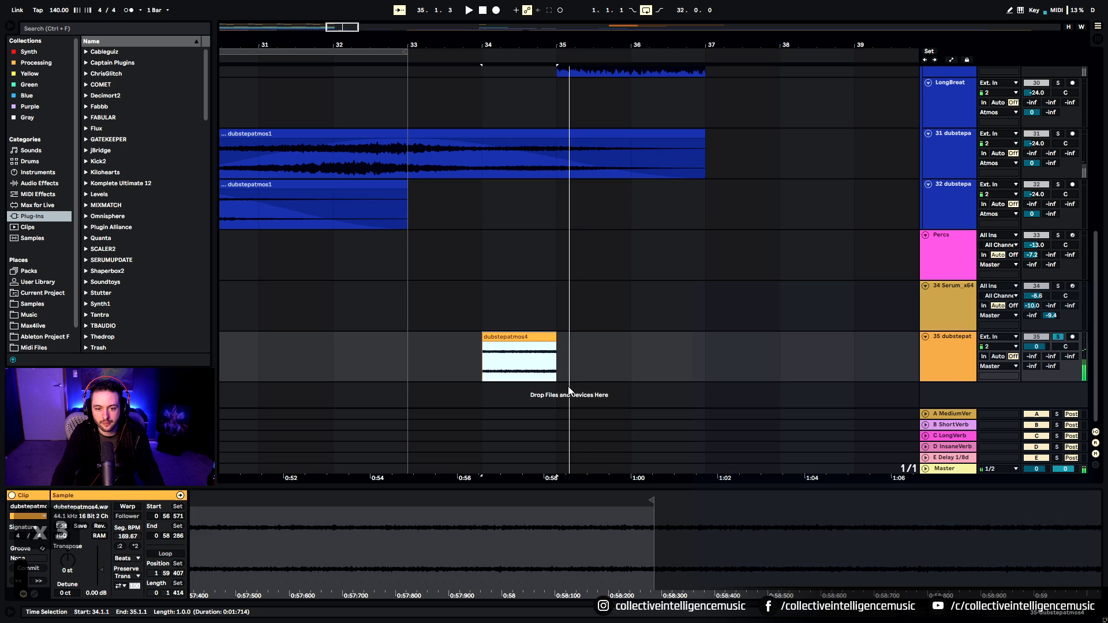
left_click(621, 358)
left_click_drag(483, 344, 649, 338)
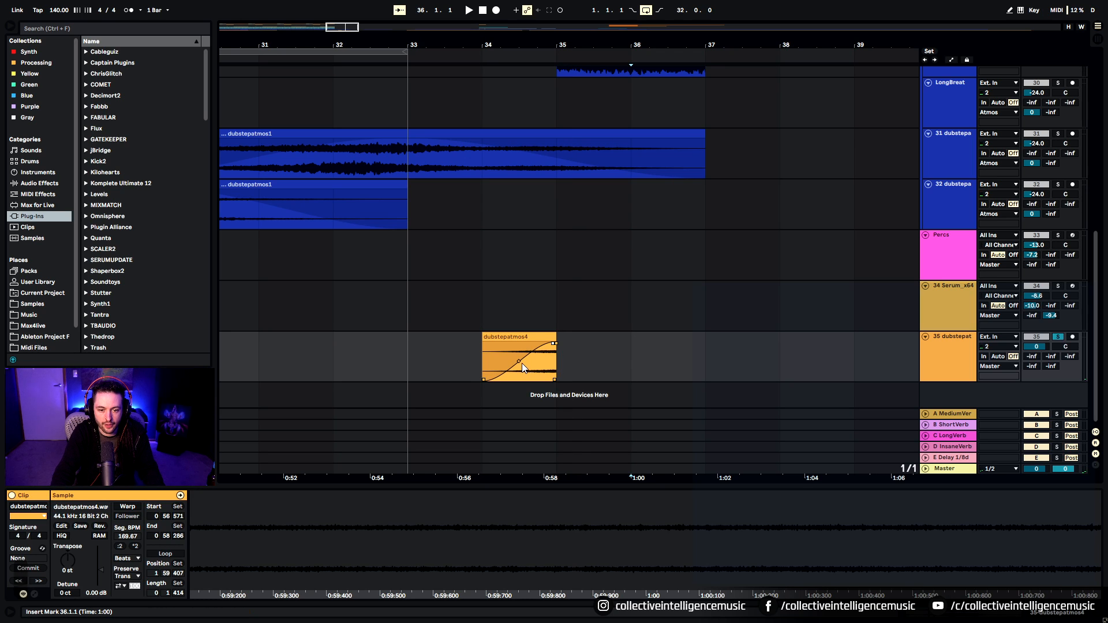
left_click(521, 341)
key("space")
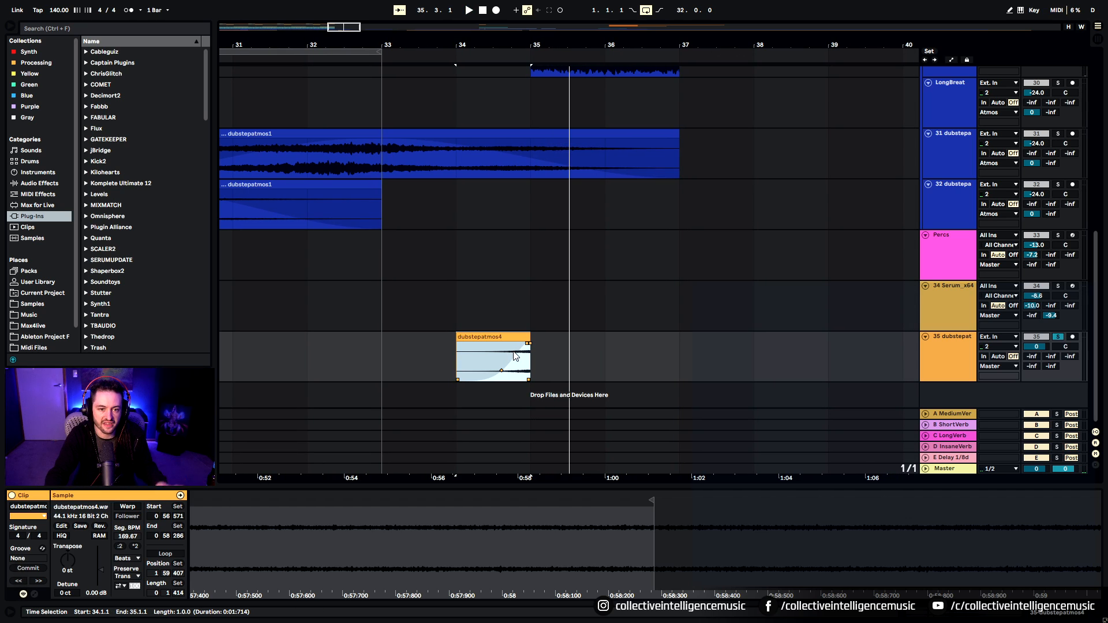
Step: Move the faded one-bar dubstepatmos4 clip to bar 4 and play it there
key("w")
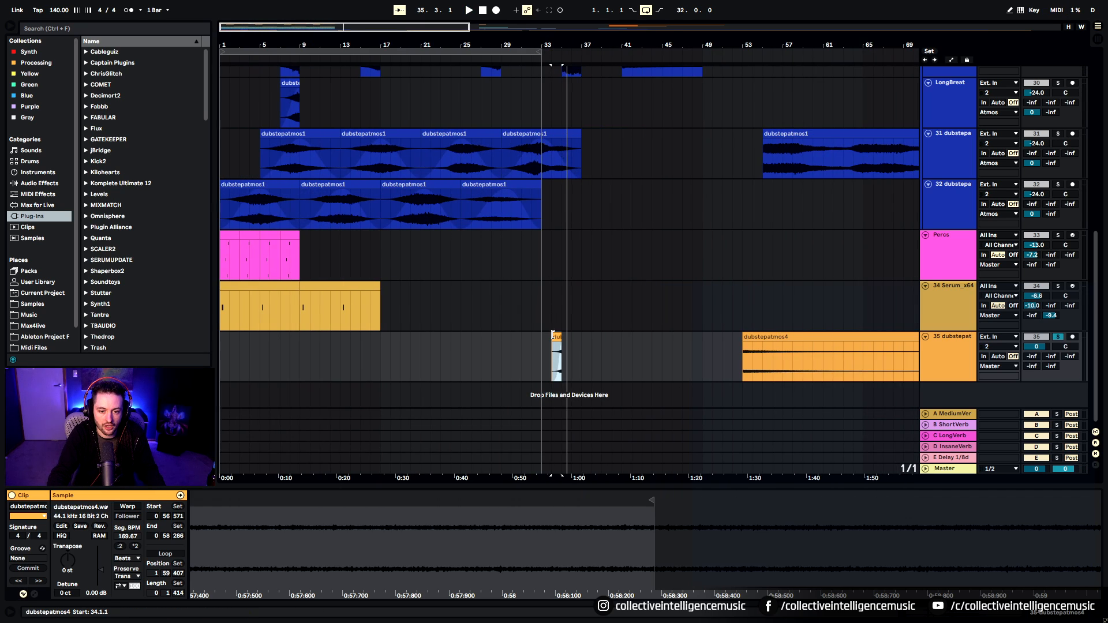
left_click_drag(553, 335, 254, 349)
left_click_drag(250, 40, 313, 55)
key("space")
key("space")
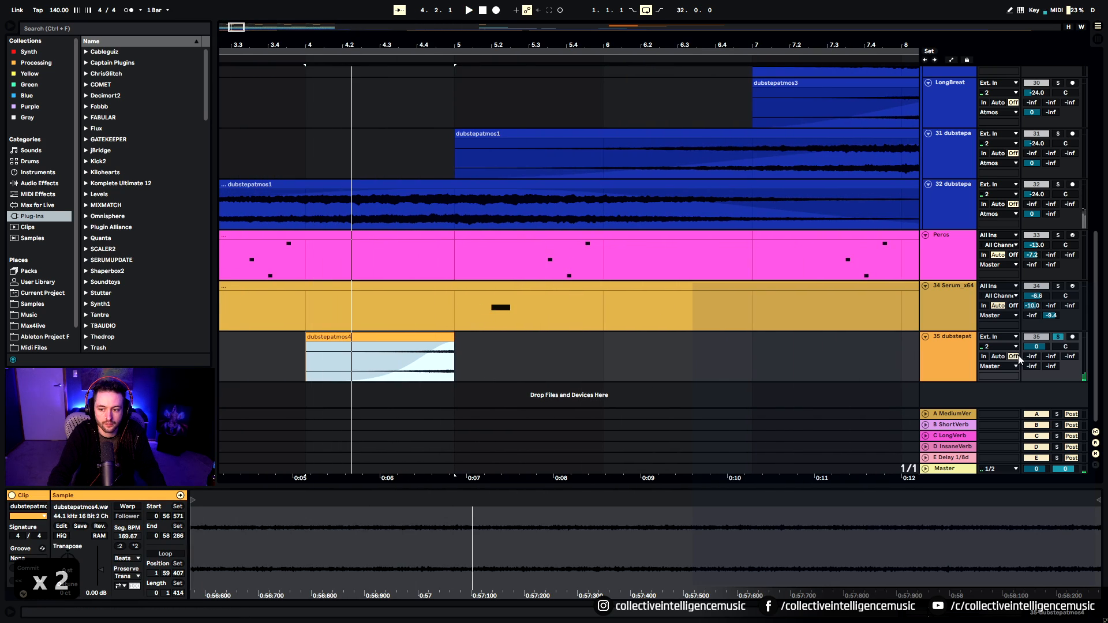
Step: Unsolo the dubstepatmos4 track and lower its volume to -6.7 dB while playing it with the other layers
left_click(1058, 337)
key("space")
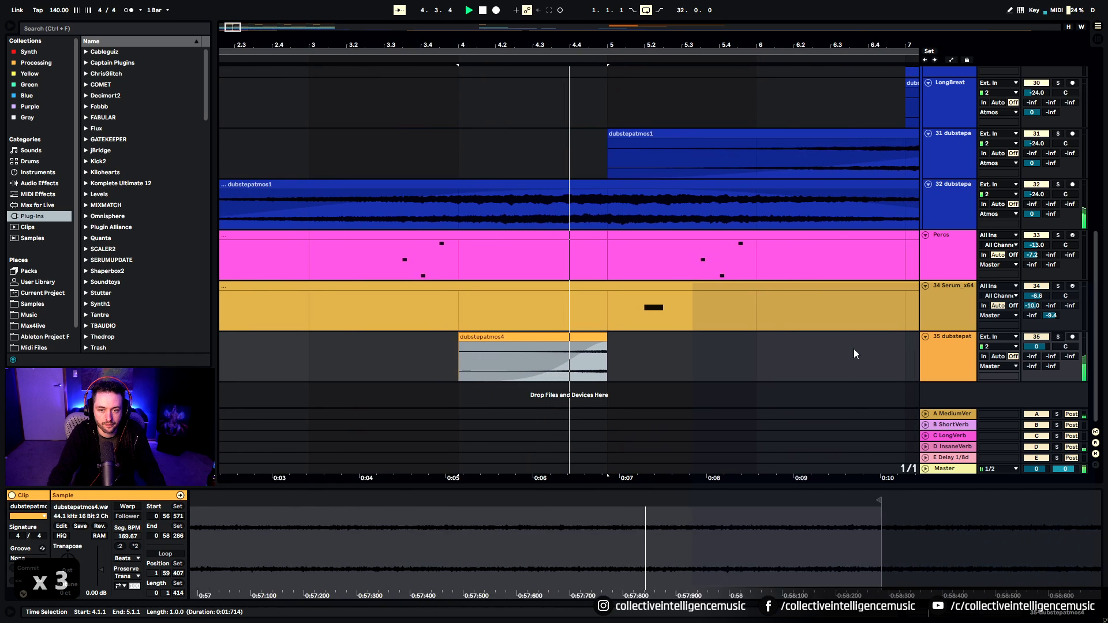
mouse_move(1041, 349)
left_mouse_down()
mouse_move(1032, 383)
mouse_move(1042, 347)
left_mouse_up()
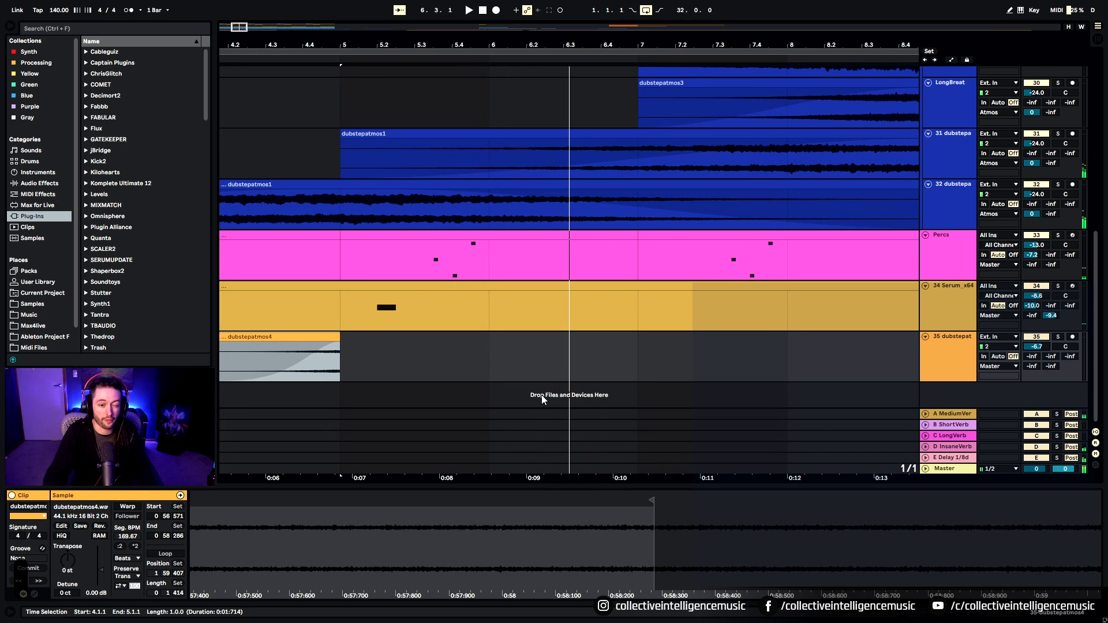
Step: Solo the Atmos2 track and play its dubstepatmos2 clip from bar 7
left_click_drag(449, 45, 494, 25)
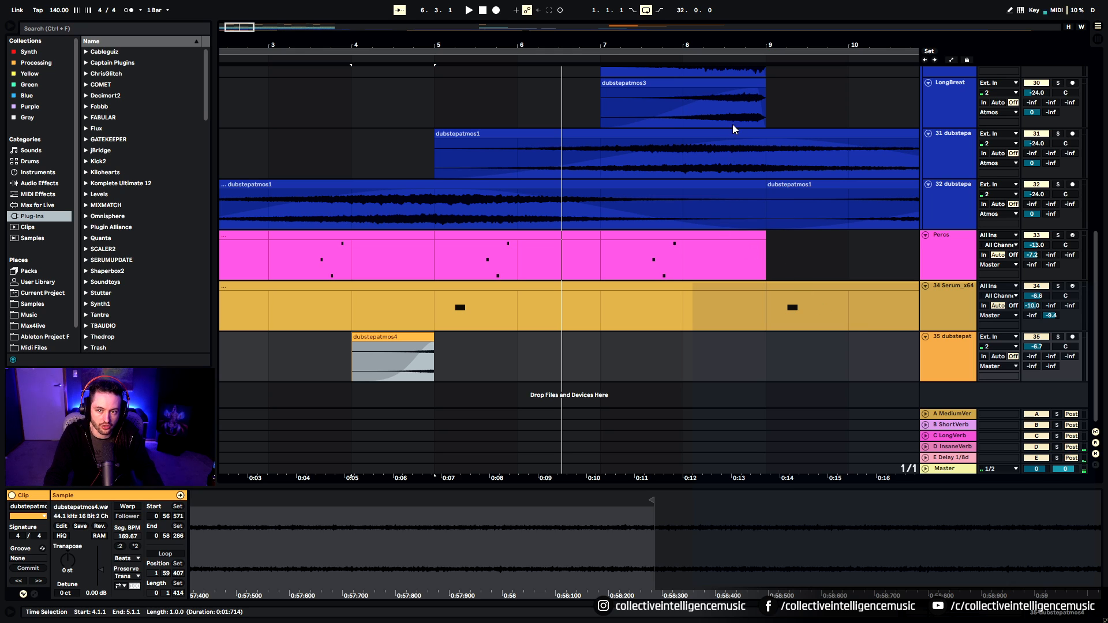
scroll(732, 124, "up", 1)
left_click(662, 109)
left_click(1057, 79)
key("space")
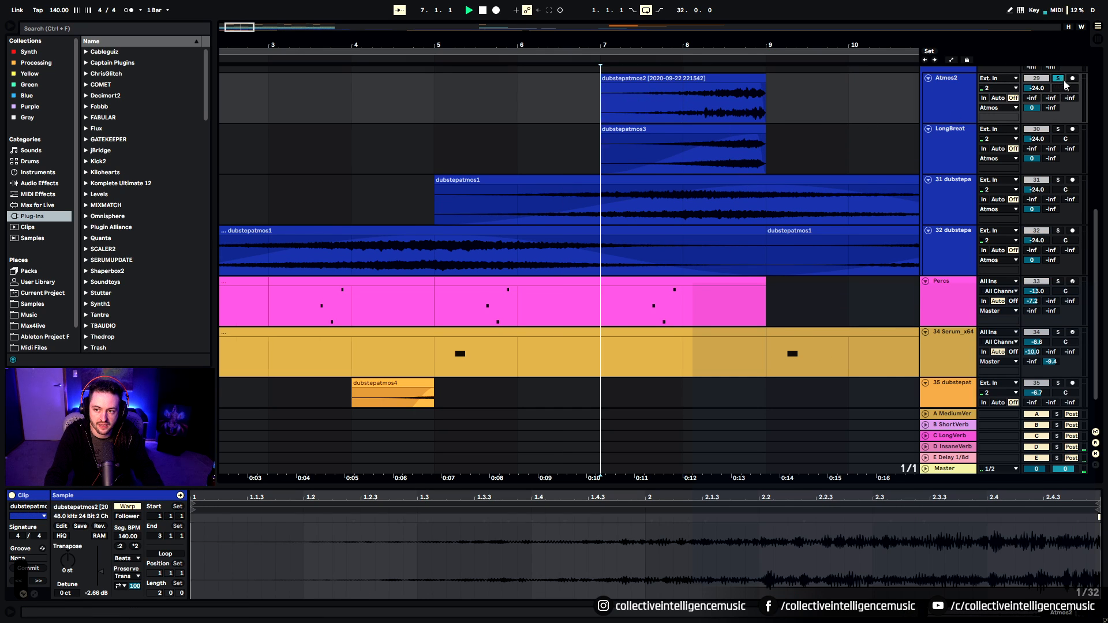
left_click_drag(647, 46, 410, 44)
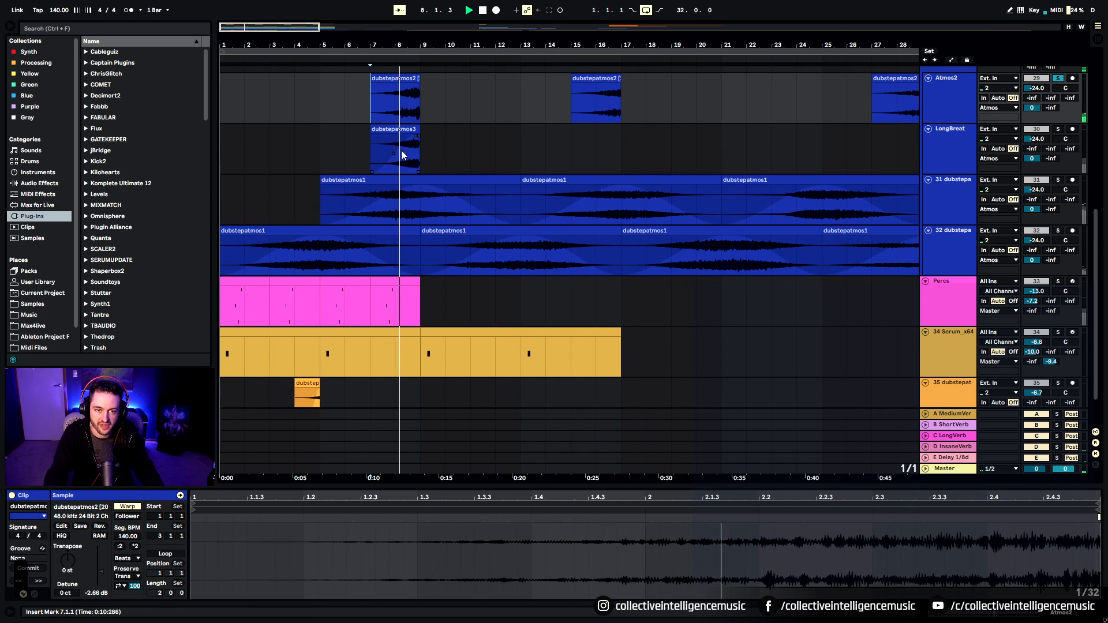
Step: Move the dubstepatmos4 clip at bar 53 to bar 33 and extend its end to bar 186
left_click_drag(535, 47, 535, 12)
scroll(779, 326, "down", 2)
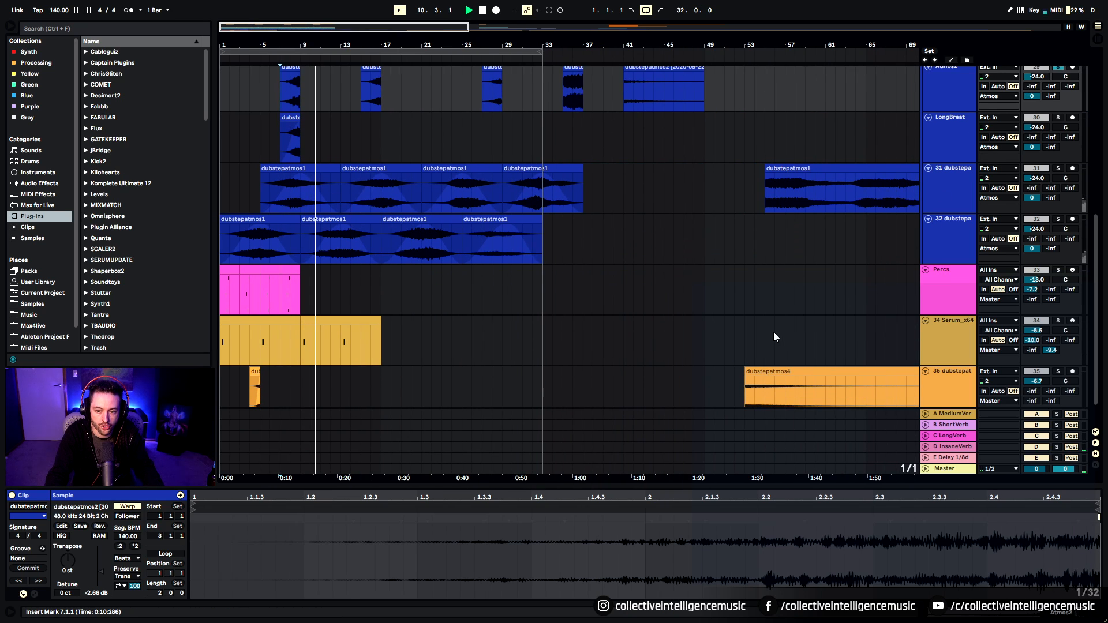
left_click(749, 336)
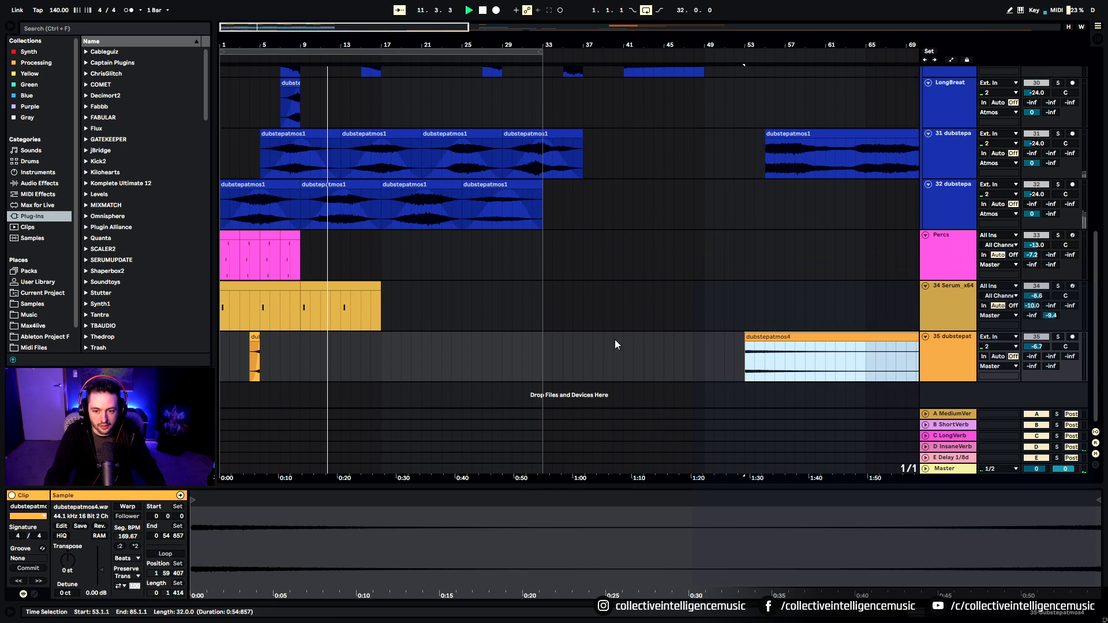
left_click_drag(801, 354, 600, 354)
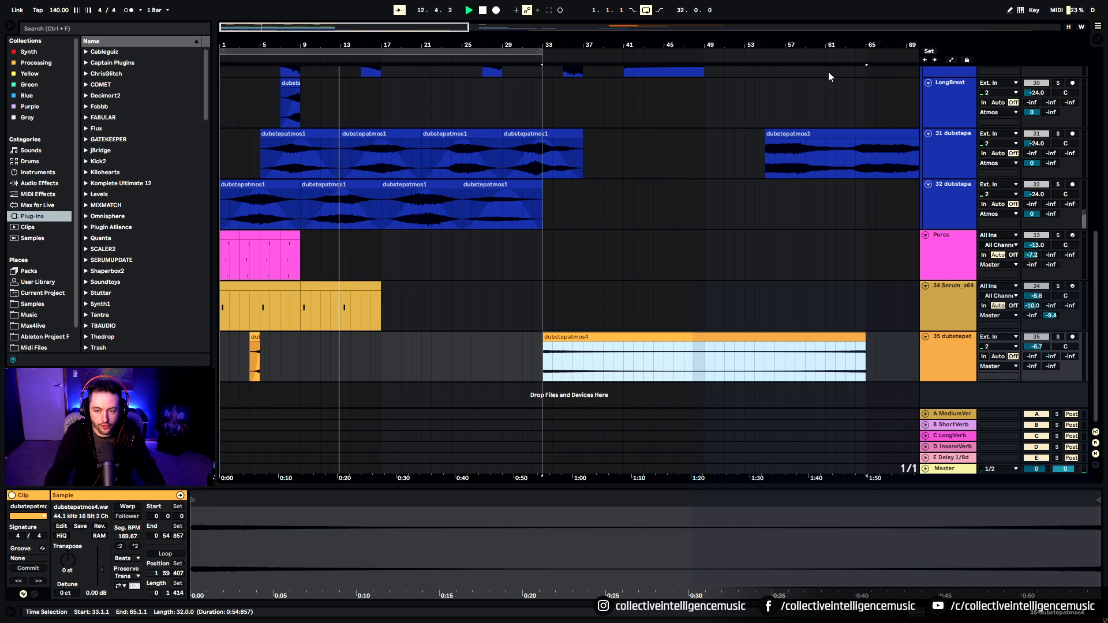
left_click_drag(831, 46, 830, 11)
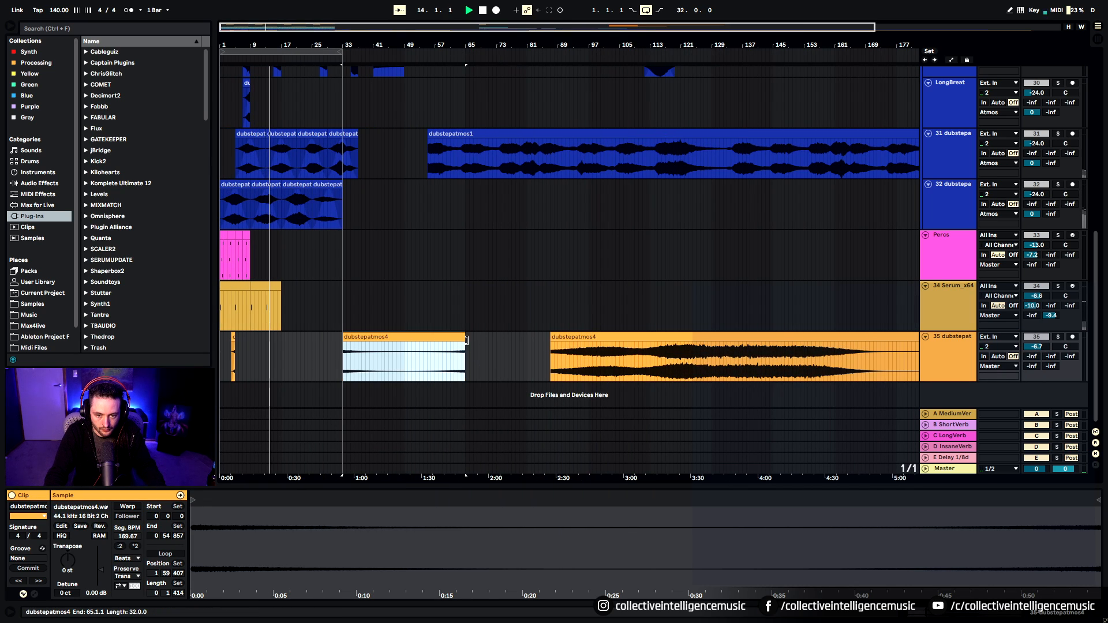
left_click_drag(469, 348, 917, 352)
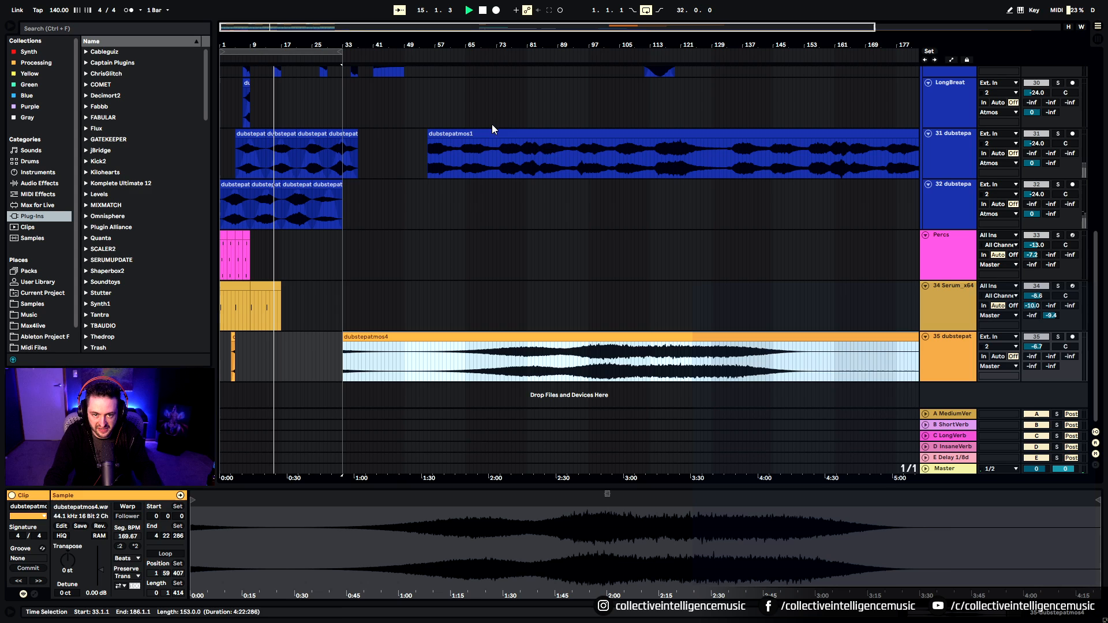
Step: Split the extended dubstepatmos4 clip at bars 80 and 91
left_click(457, 360)
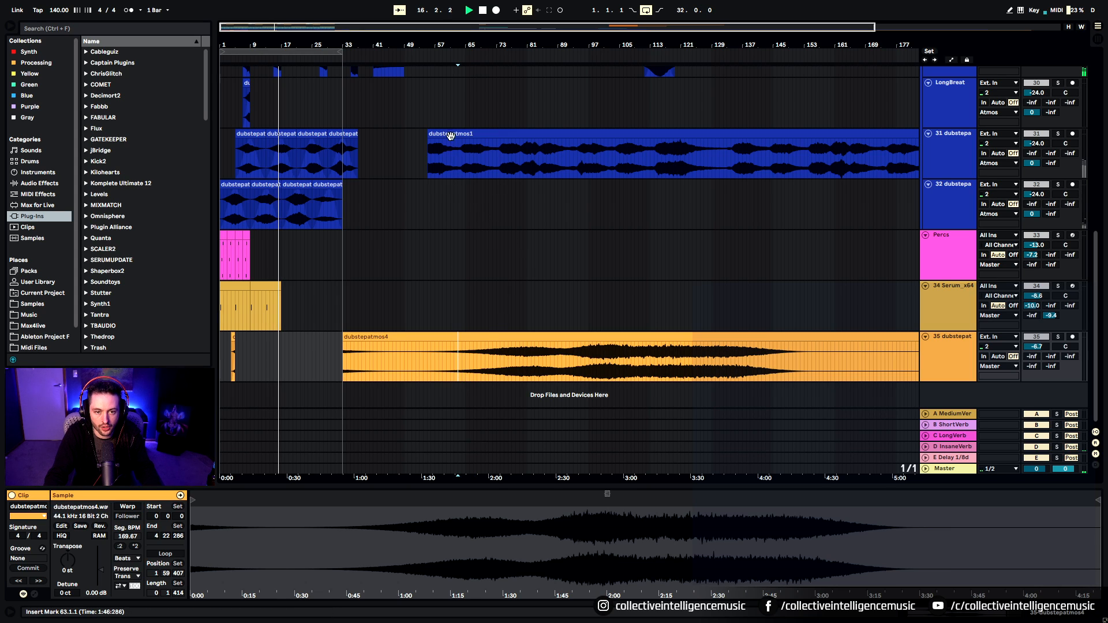
left_click(474, 373)
left_click(530, 365)
left_click(524, 365)
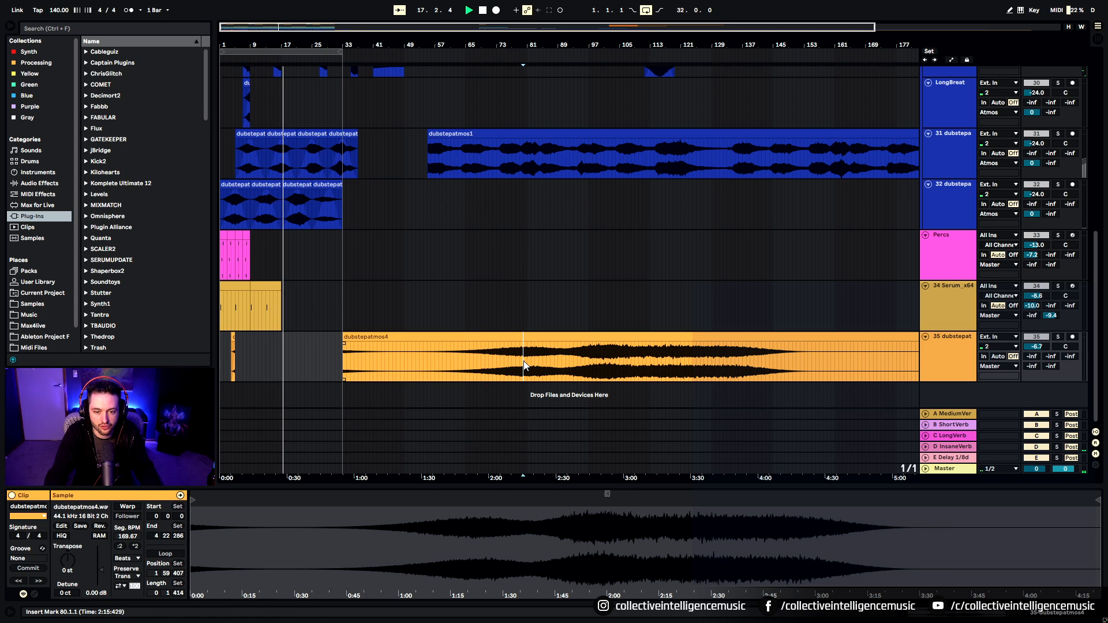
key("ctrl+e")
left_click(565, 359)
key("ctrl+e")
Step: Delete the dubstepatmos4 pieces before and after the isolated 11-bar section
left_click(494, 346)
left_click(495, 338)
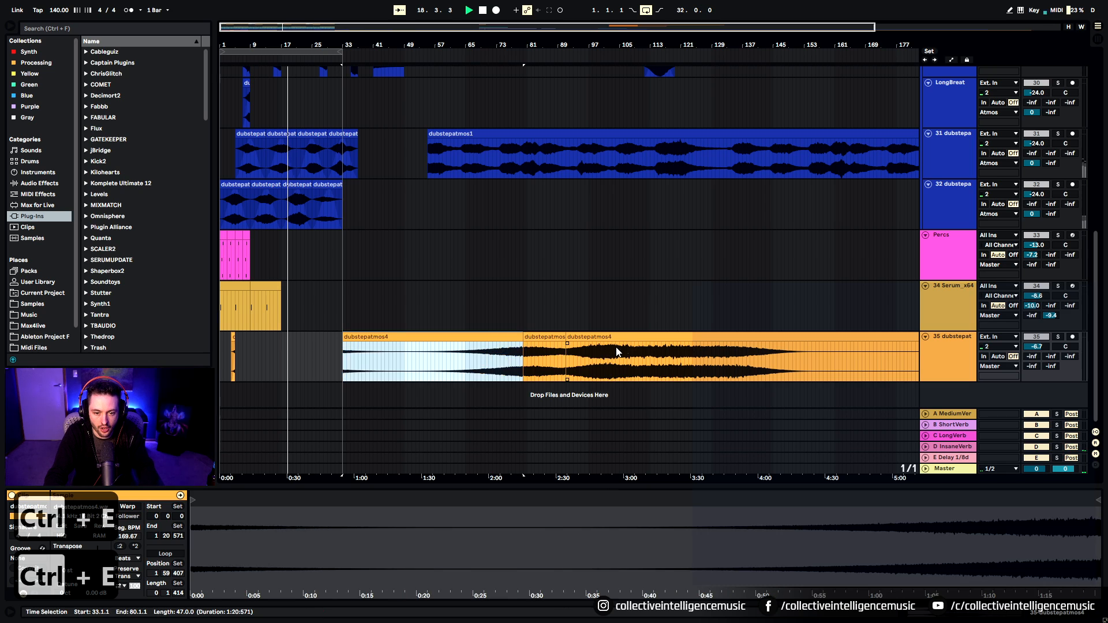
key("Delete")
left_click(622, 338)
key("Delete")
Step: Move the 11-bar dubstepatmos4 piece to bar 33 and add a fade-in and fade-out that meet at its middle
left_click(550, 336)
left_click_drag(539, 337, 365, 358)
left_click(415, 371)
left_click(362, 349)
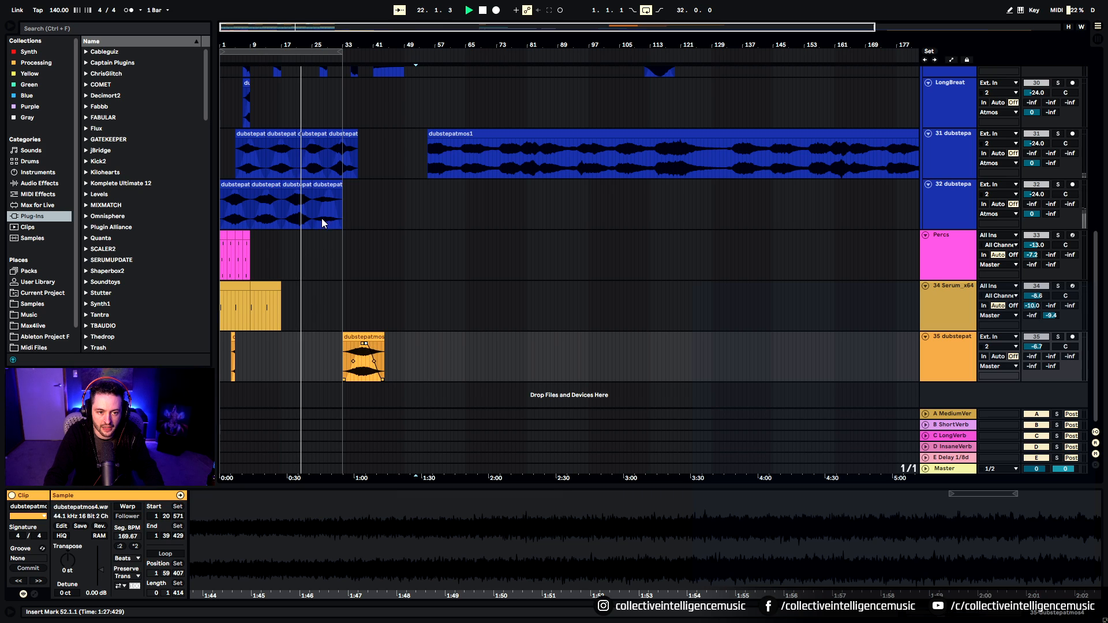
Step: Solo the dubstepatmos4 track and load FabFilter Pro-Q 3 onto it from a plug-in search for "pro q"
double_click(367, 336)
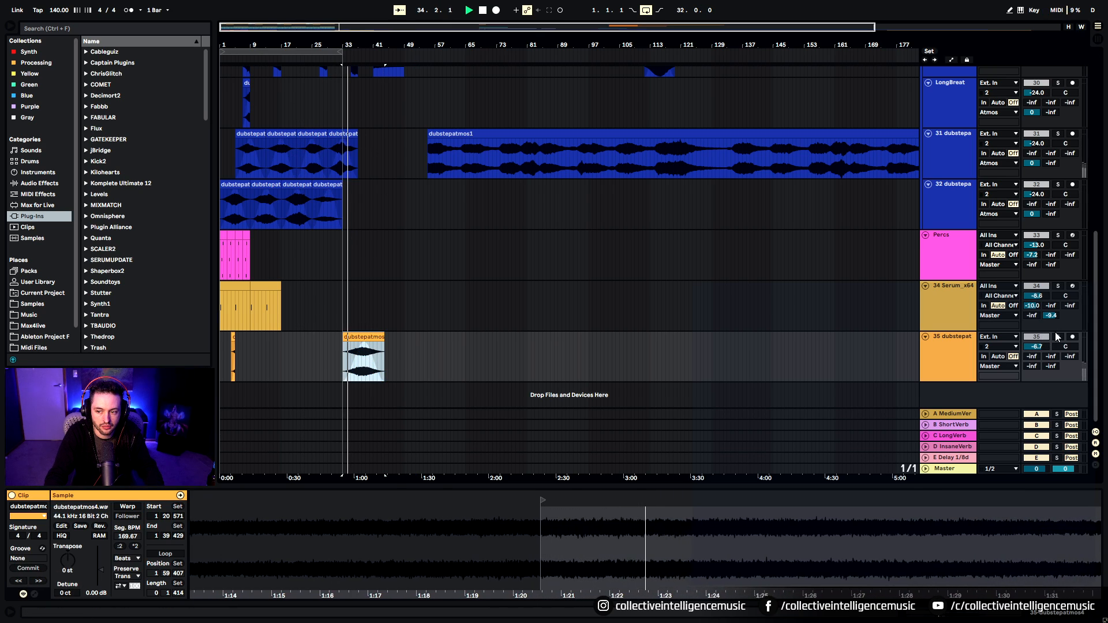
left_click(1058, 338)
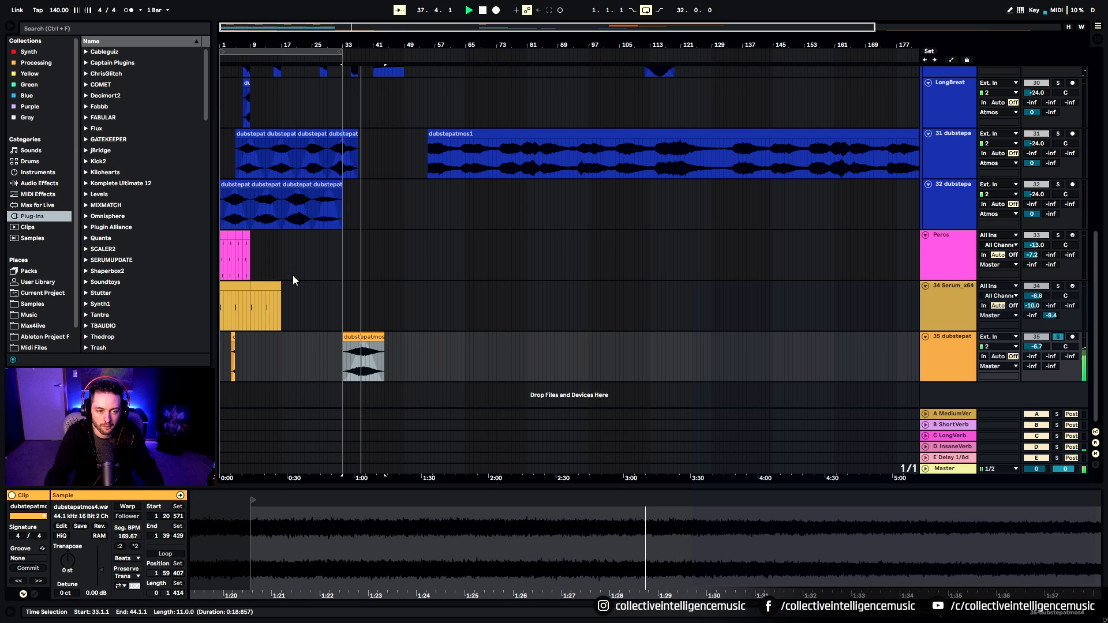
left_click(40, 27)
type("pro q")
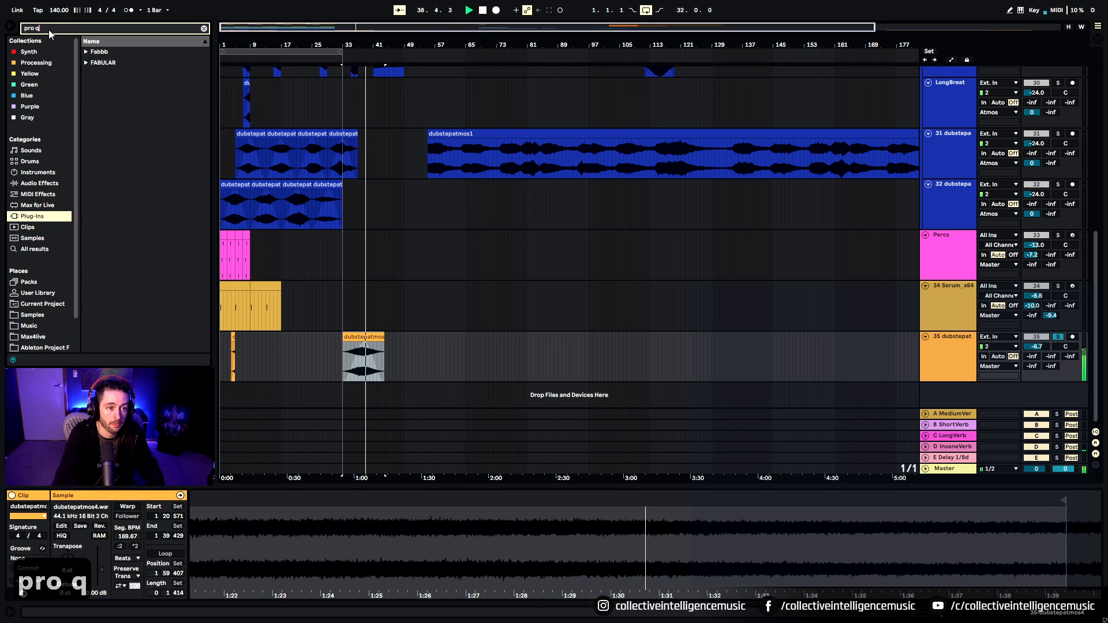
left_click(87, 63)
left_click(87, 52)
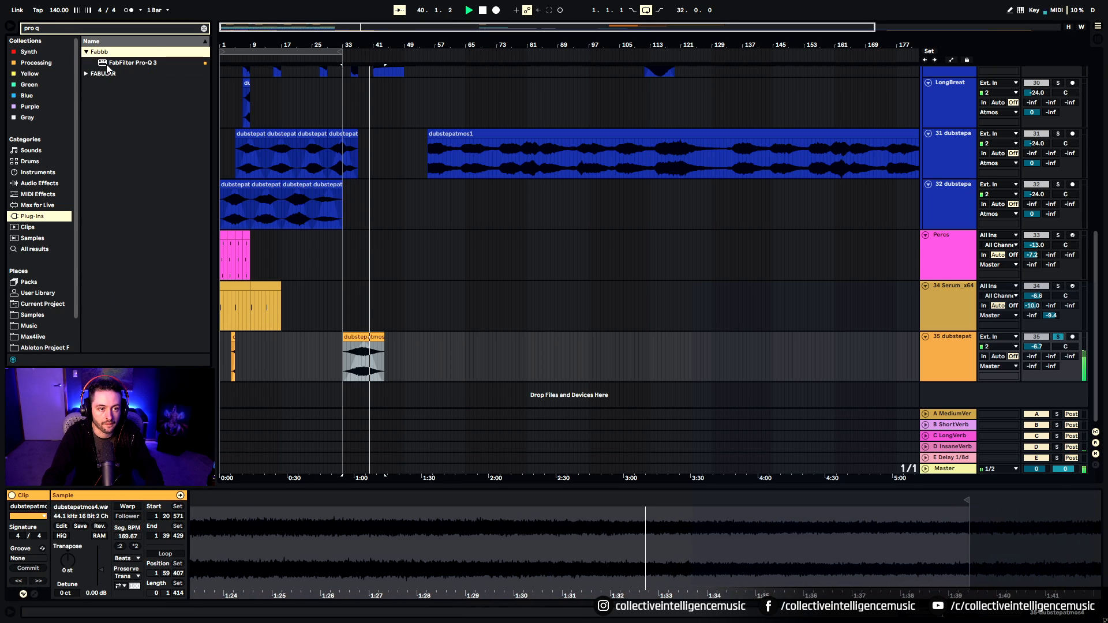
left_click_drag(109, 63, 347, 286)
left_click_drag(369, 364, 369, 364)
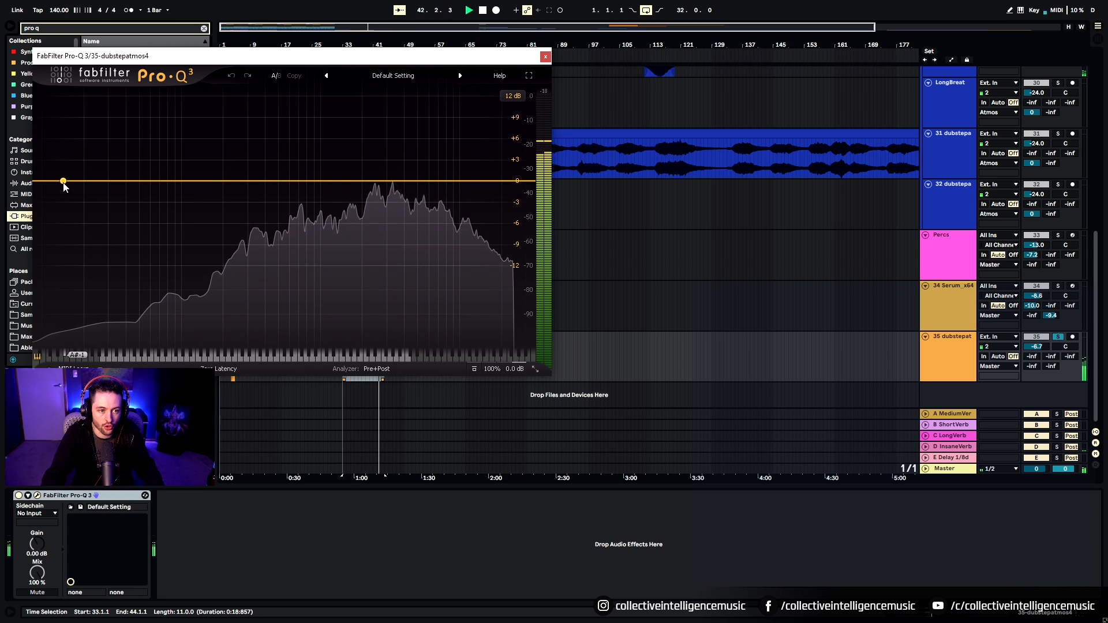
Step: Shape the dubstepatmos4 track in Pro-Q 3 with a 12 dB/oct low cut and a 12 dB/oct high cut at about 10 kHz
left_click(64, 181)
left_click_drag(118, 313, 185, 231)
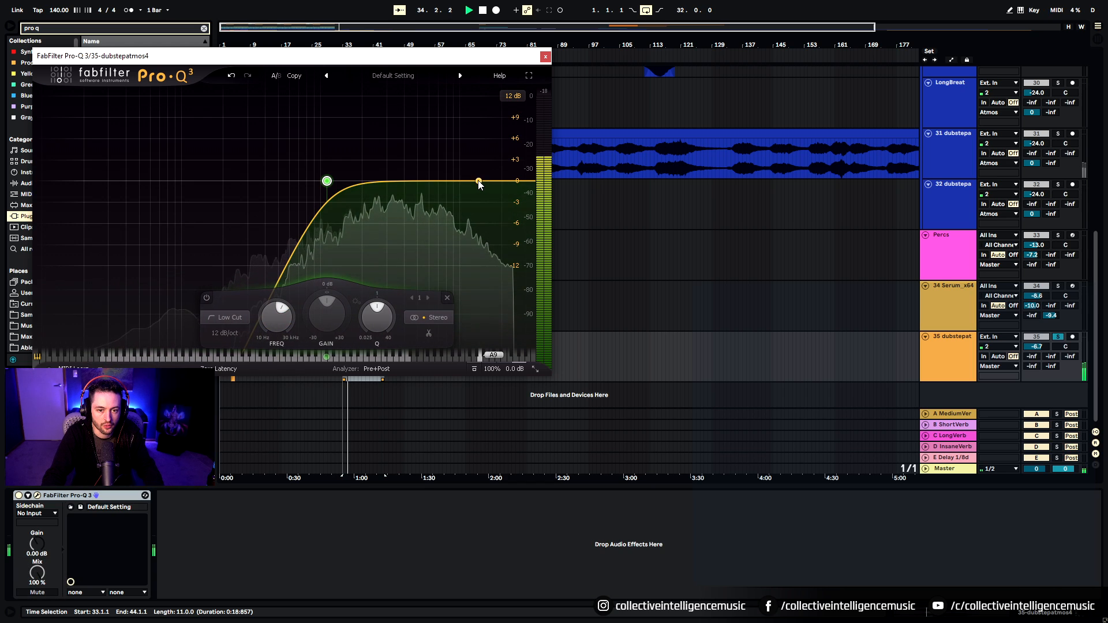
left_click(513, 199)
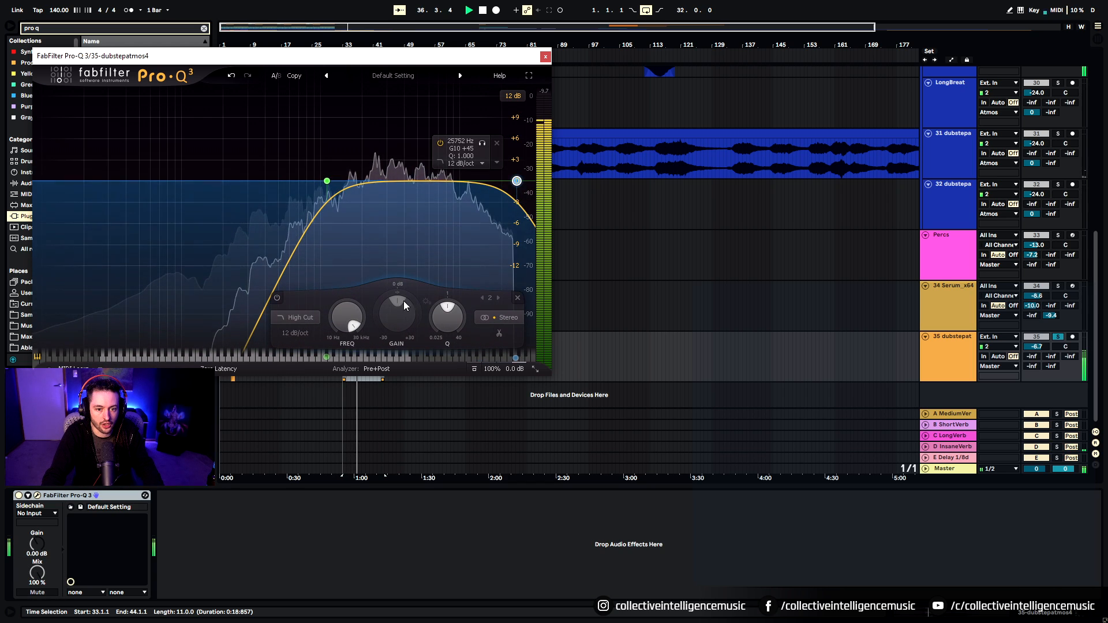
mouse_move(346, 317)
left_mouse_down()
mouse_move(346, 351)
mouse_move(350, 316)
left_mouse_up()
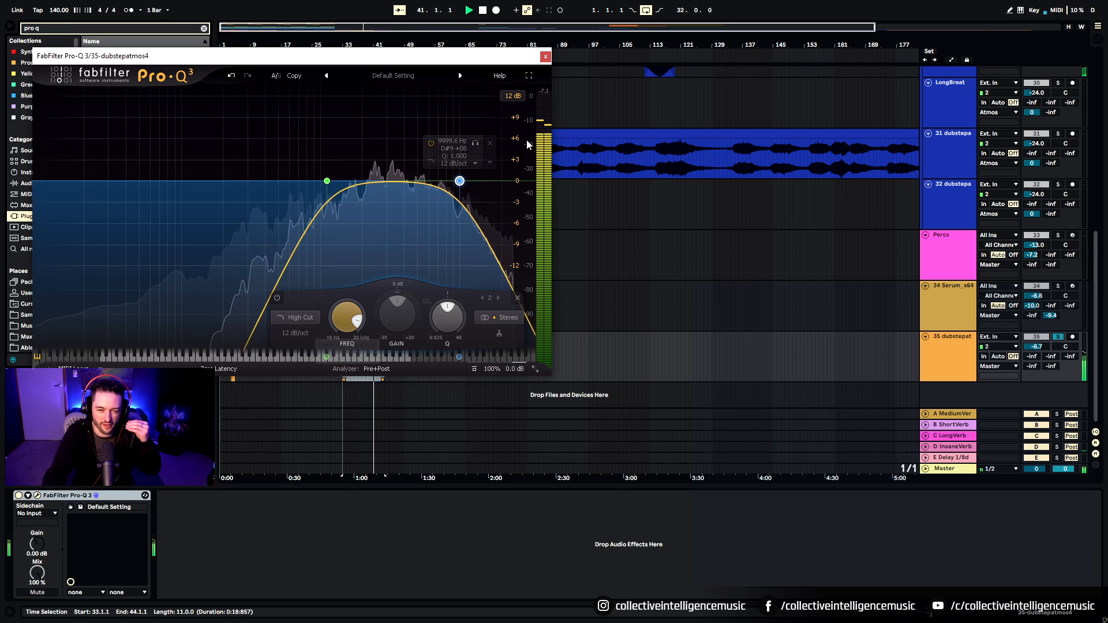
left_click(545, 57)
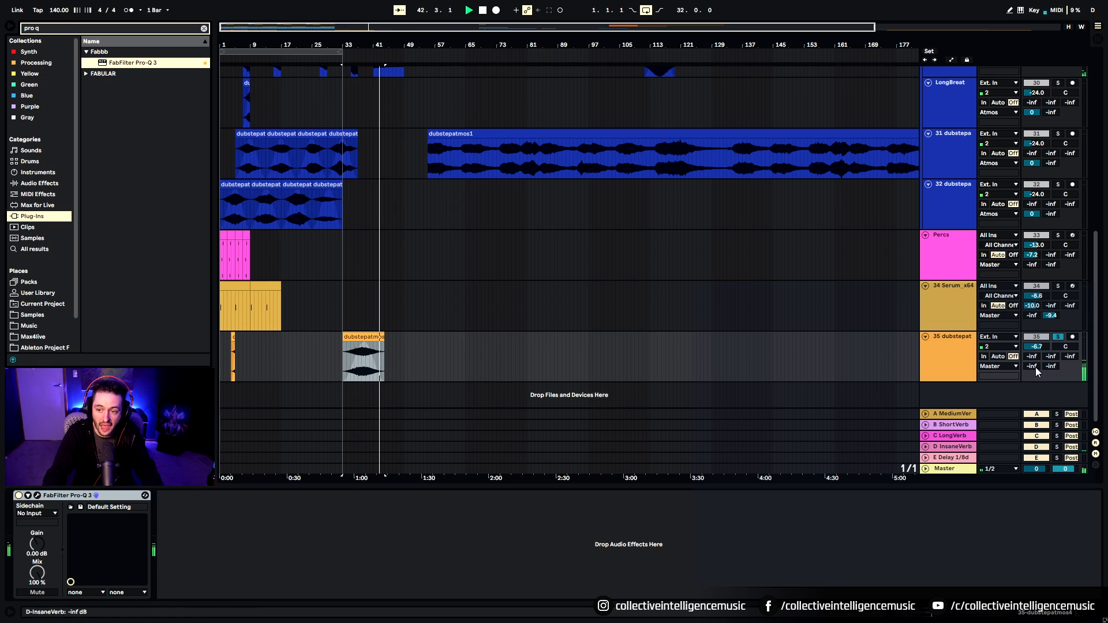
Step: Raise the dubstepatmos4 track's InsaneVerb send to 0 dB and lower the track volume to -17.2 dB during playback
left_click_drag(1032, 366, 1032, 289)
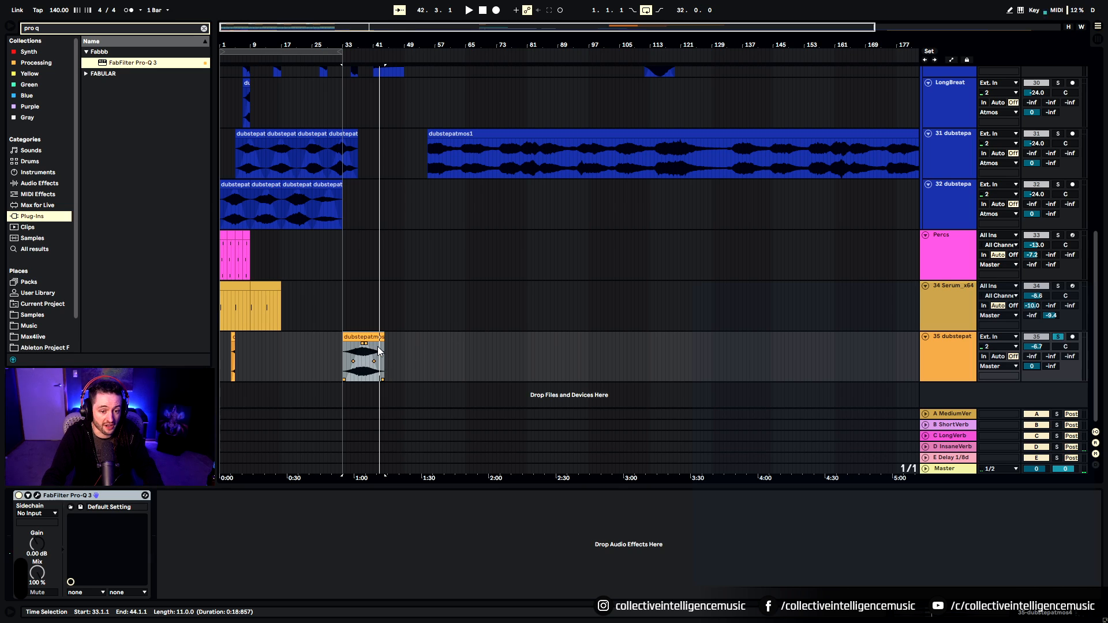
key("space")
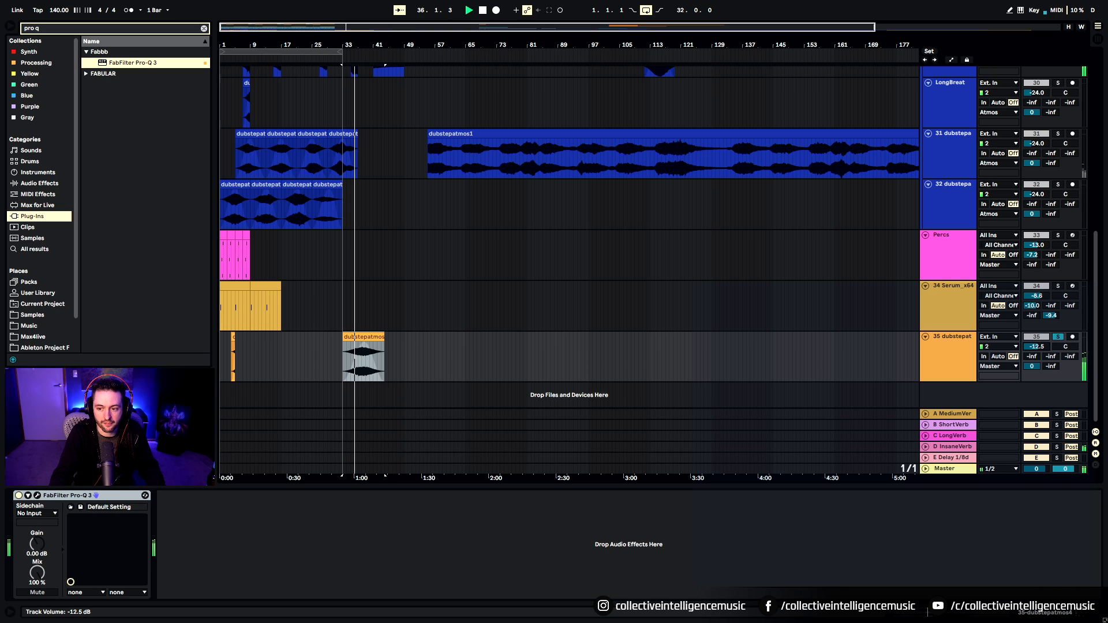
left_click_drag(1036, 346, 1036, 355)
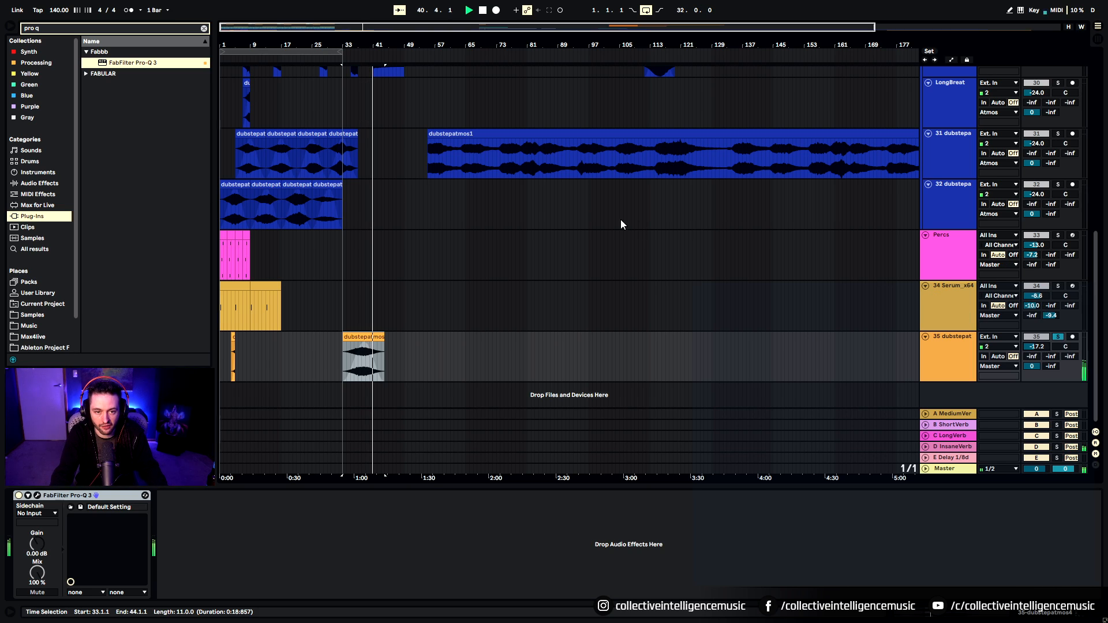
Step: Stop playback and move the 11-bar dubstepatmos4 clip from bar 33 to bar 55
scroll(289, 215, "up", 1)
key("space")
left_click_drag(366, 383, 455, 393)
Step: Solo track 31 and audition its long dubstepatmos1 clip at successive points from bar 55 to about bar 158
scroll(534, 242, "up", 1)
left_click(533, 242)
key("space")
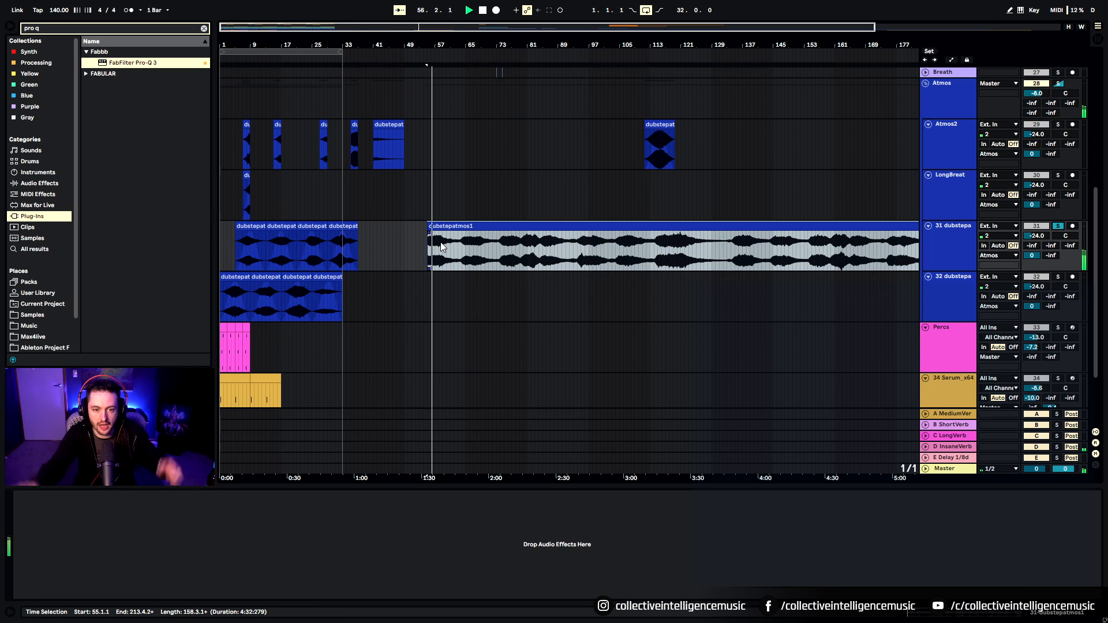
left_click(474, 255)
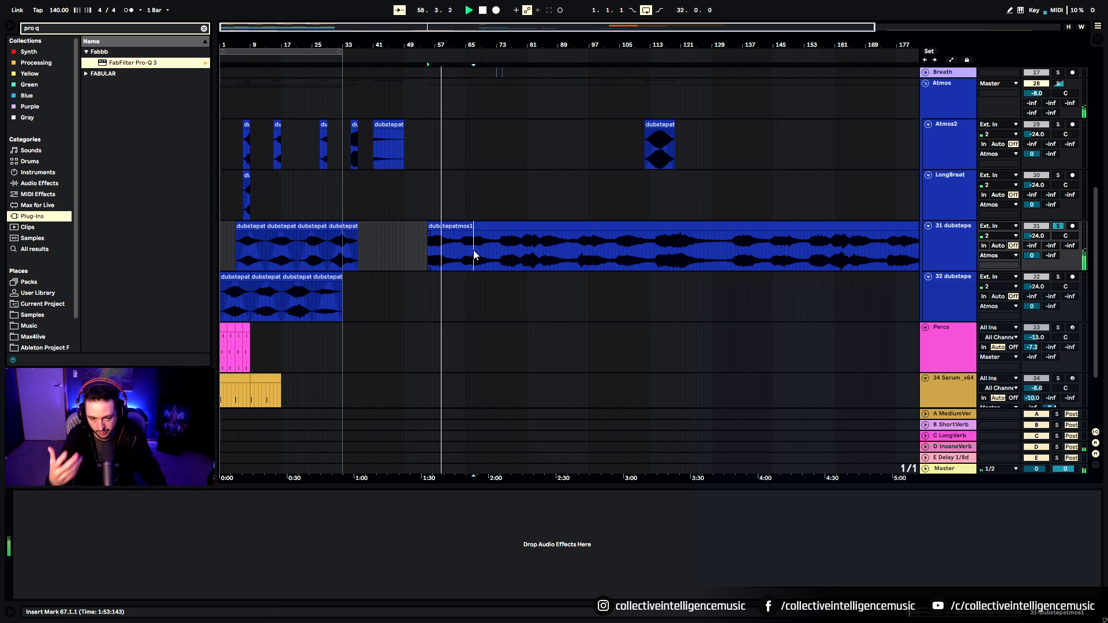
key("space")
key("space")
left_click(461, 252)
key("space")
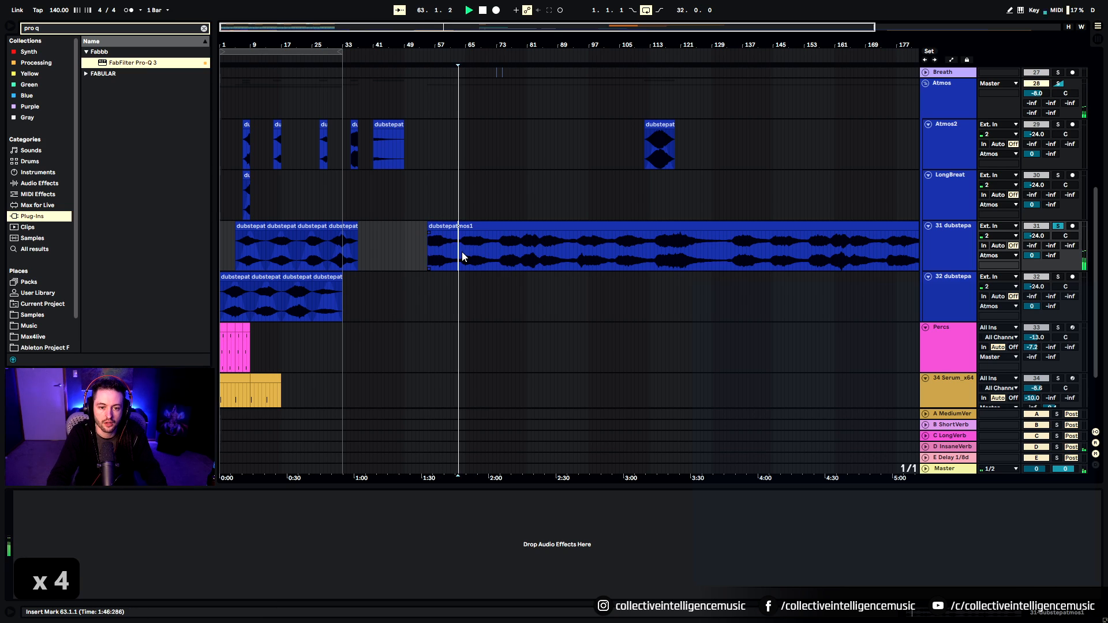
key("space")
left_click(473, 253)
key("space")
left_click(515, 254)
key("space")
key("space")
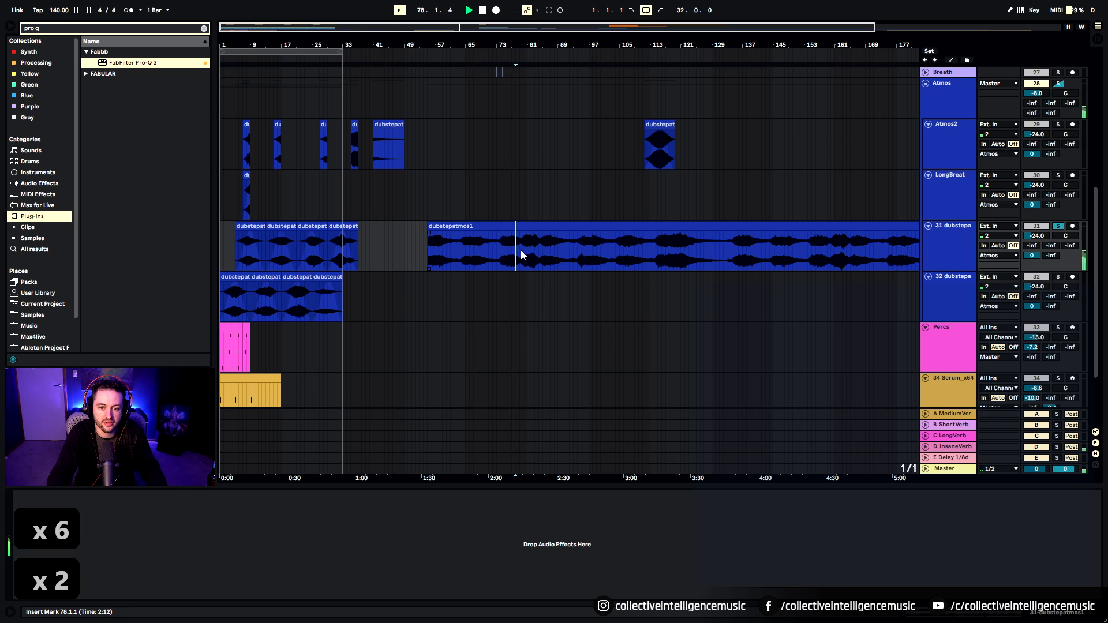
left_click(527, 250)
key("space")
key("space")
left_click(546, 248)
key("space")
key("space")
left_click(591, 252)
key("space")
key("space")
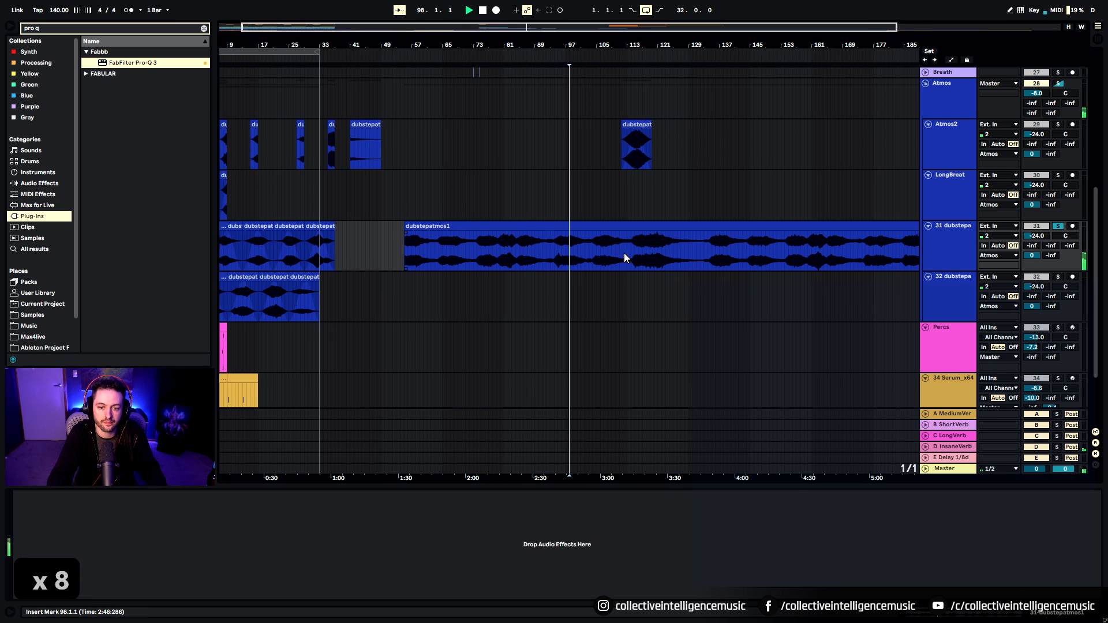
left_click(614, 252)
key("space")
key("space")
left_click(605, 249)
key("space")
key("space")
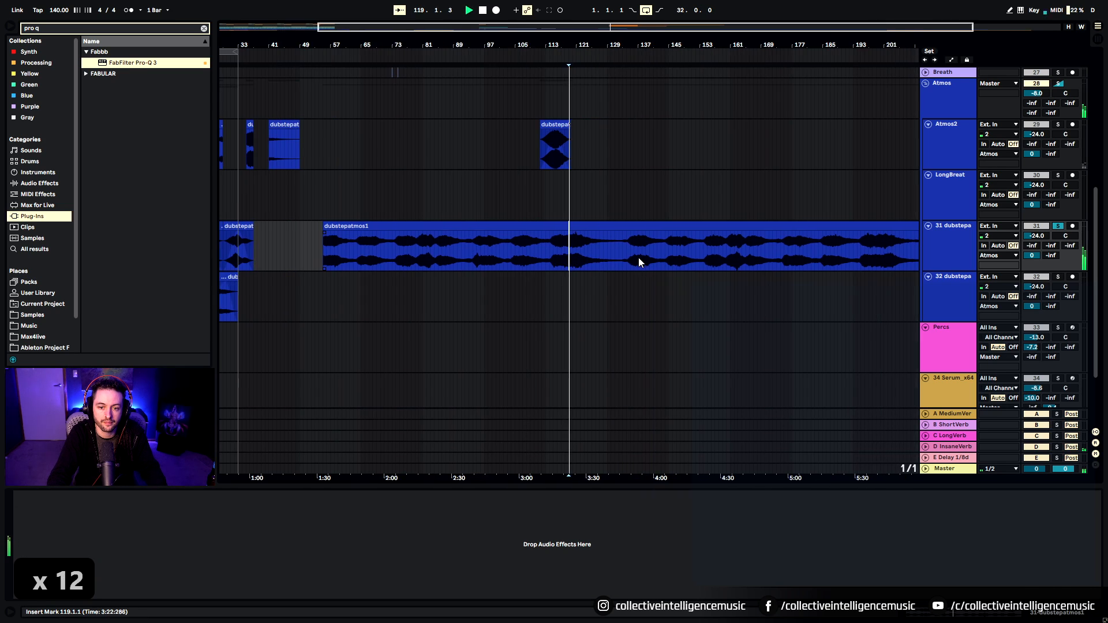
left_click(638, 257)
key("space")
key("space")
left_click(607, 257)
key("space")
key("space")
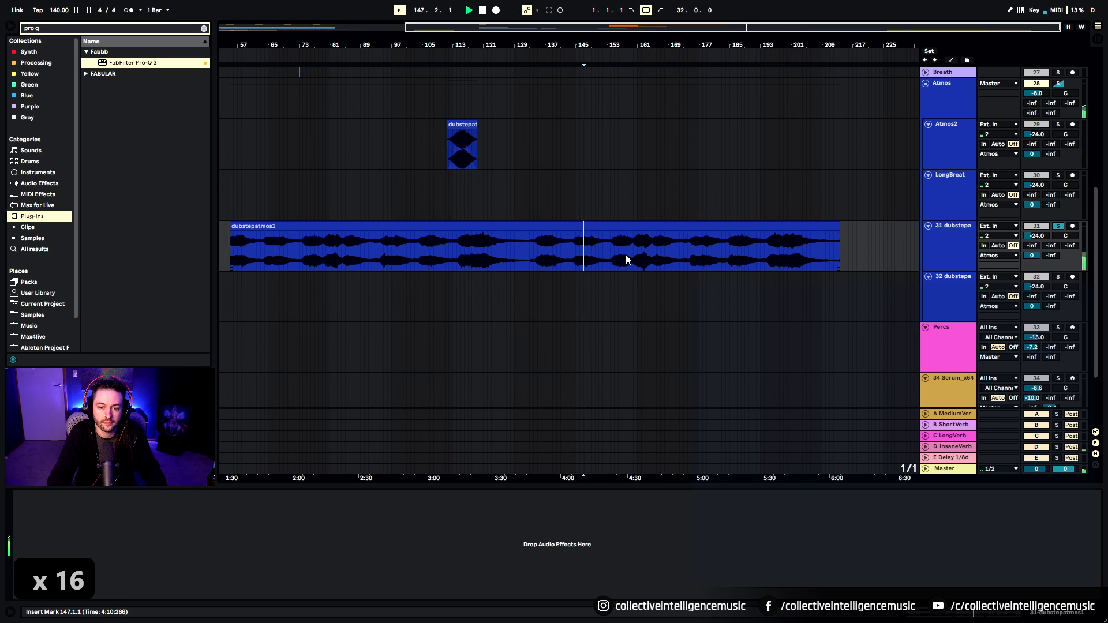
left_click(626, 254)
key("space")
key("space")
key("space")
Step: Show the clip details of the first dubstepatmos1 clip on track 32
left_click_drag(494, 44, 659, 93)
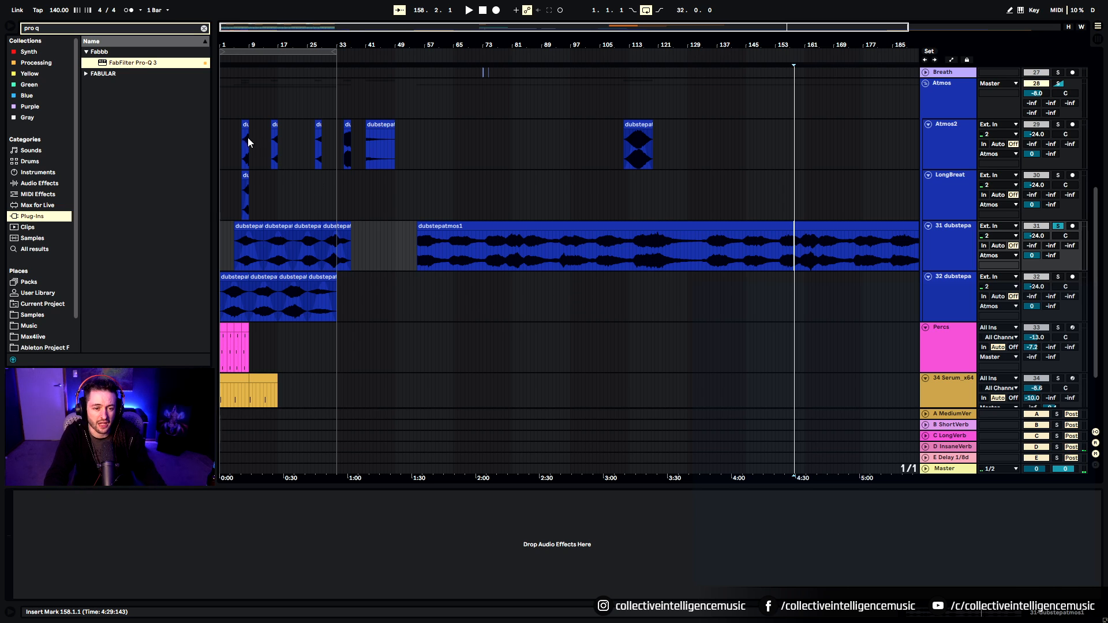
left_click_drag(231, 46, 236, 144)
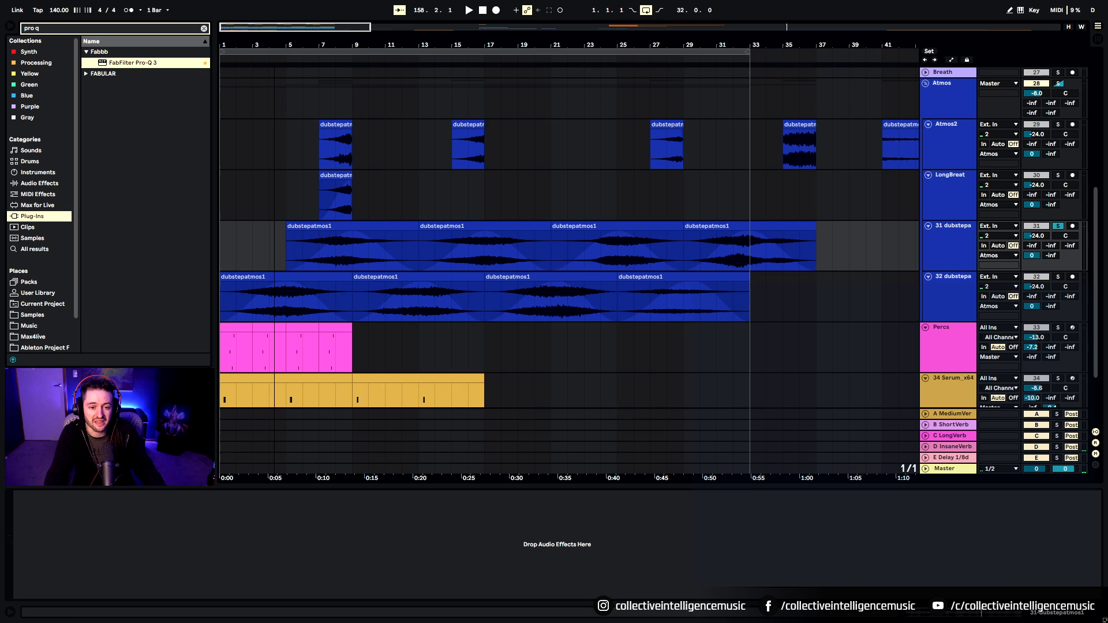
left_click(287, 278)
key("shift+Tab")
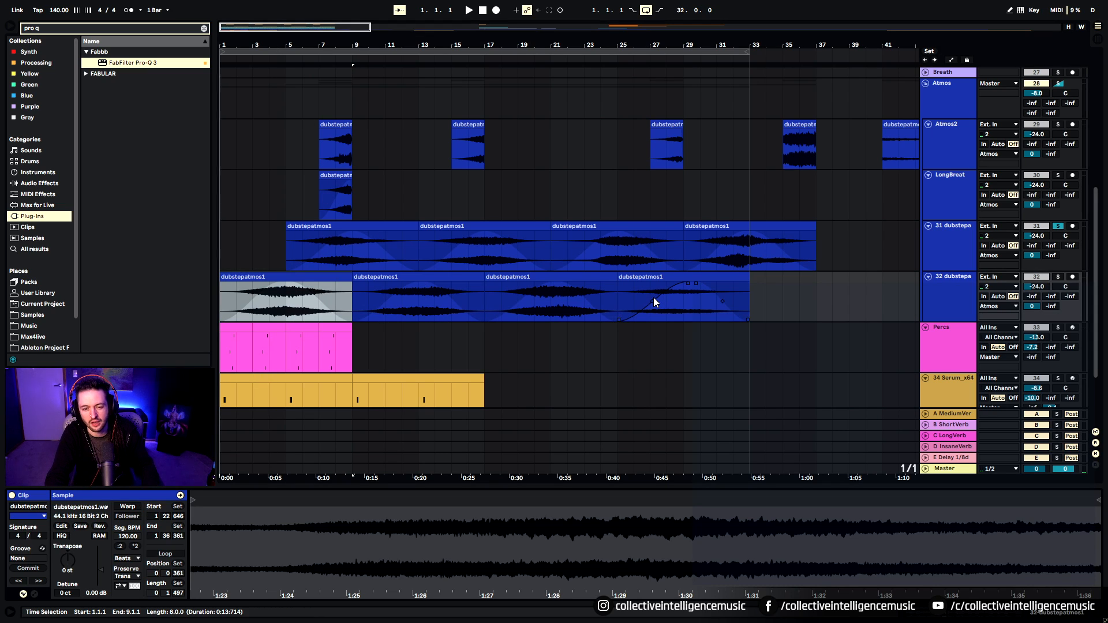
left_click_drag(383, 47, 383, 40)
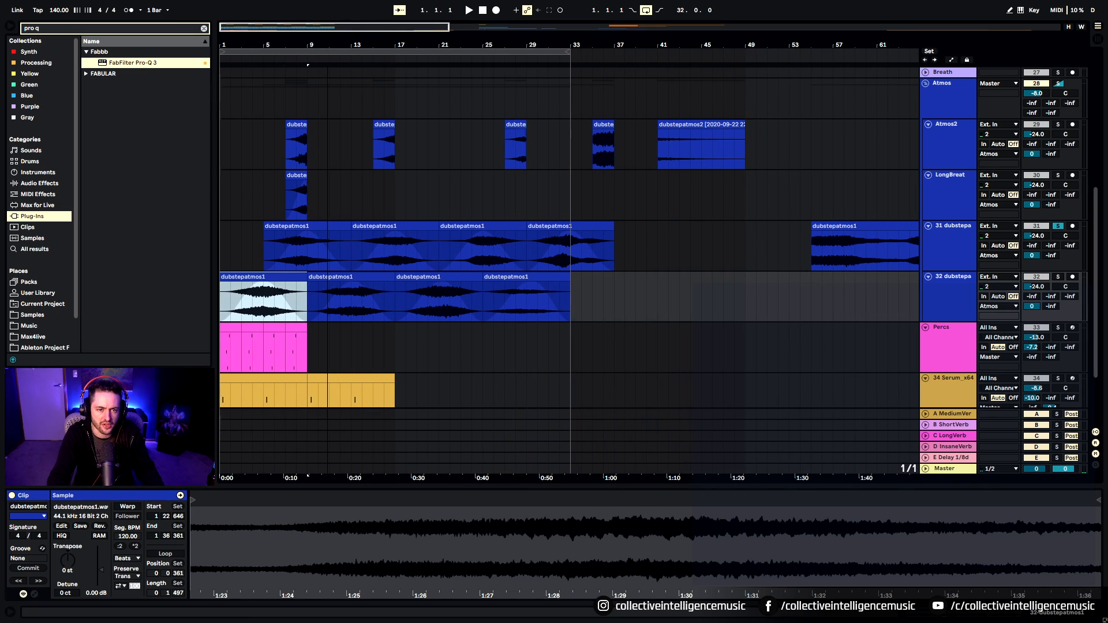
Step: Select bars 1 to 33 on tracks 31 and 32, activate the four atmosphere tracks and solo the Atmos group instead of track 31
left_click_drag(226, 233, 573, 301)
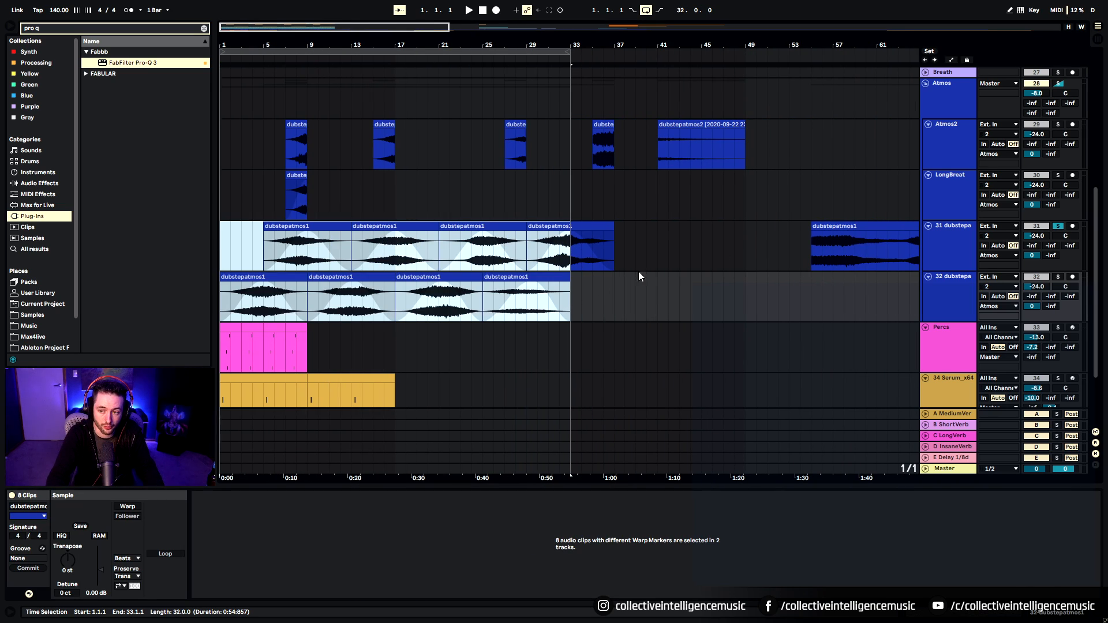
left_click(1054, 226)
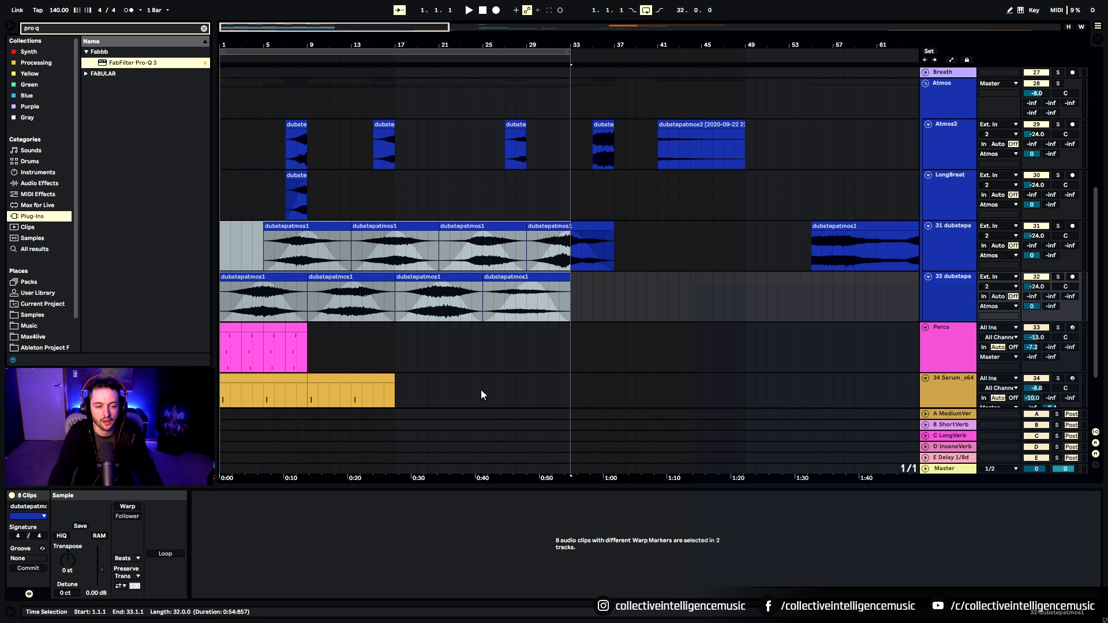
left_click(238, 192)
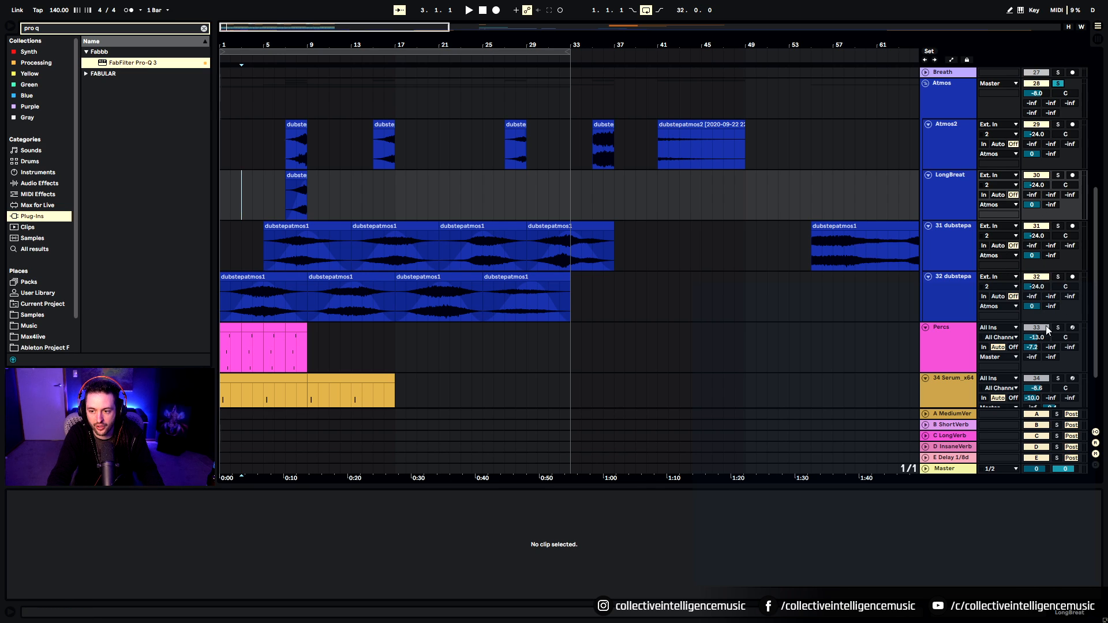
Step: Open the Comet reverb on the InsaneVerb return to examine its size, decay and mix settings, and close it
left_click(972, 436)
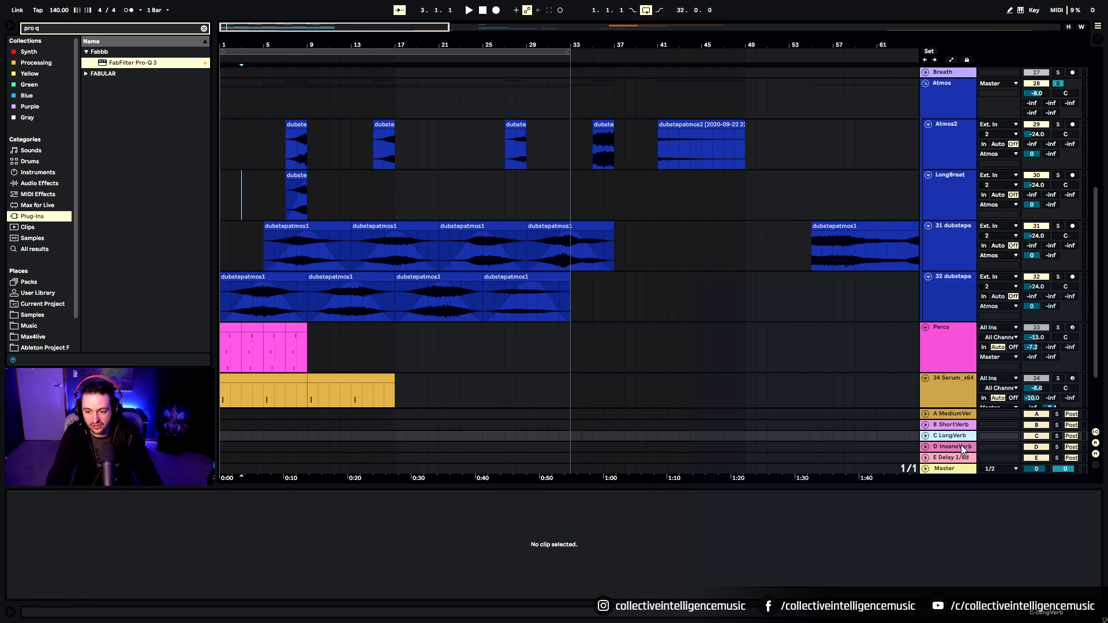
left_click(967, 448)
key("shift+Tab")
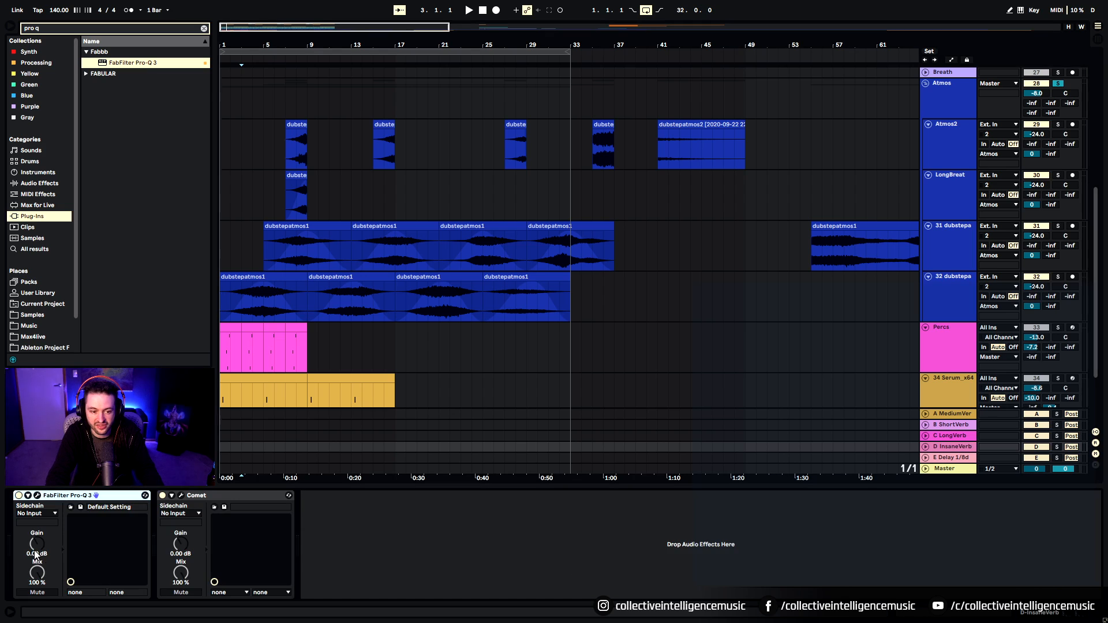
left_click(181, 495)
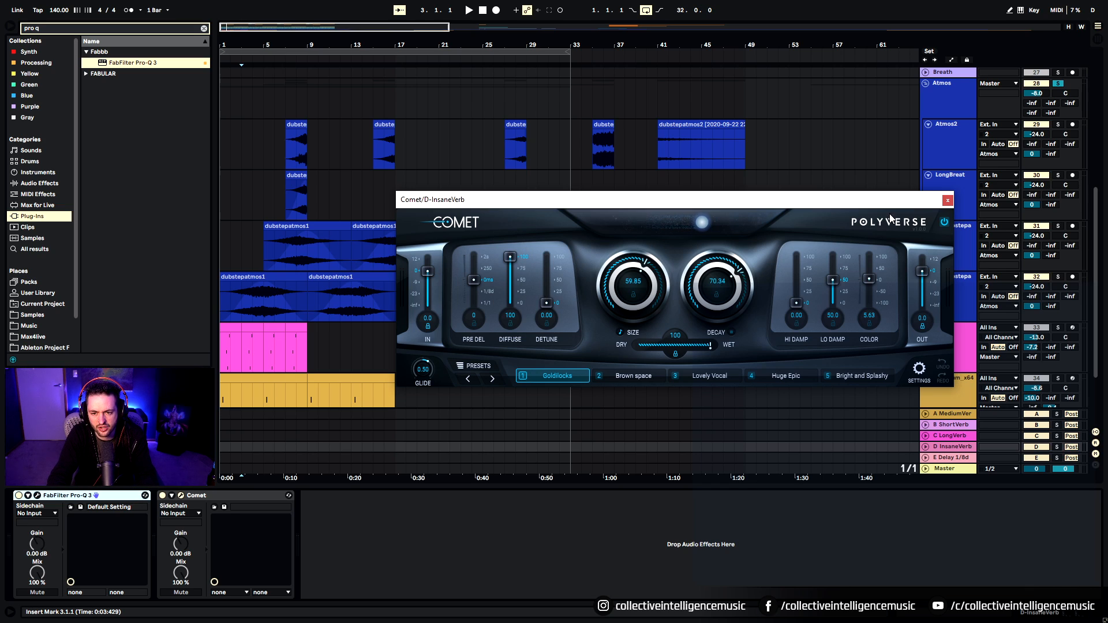
left_click(947, 200)
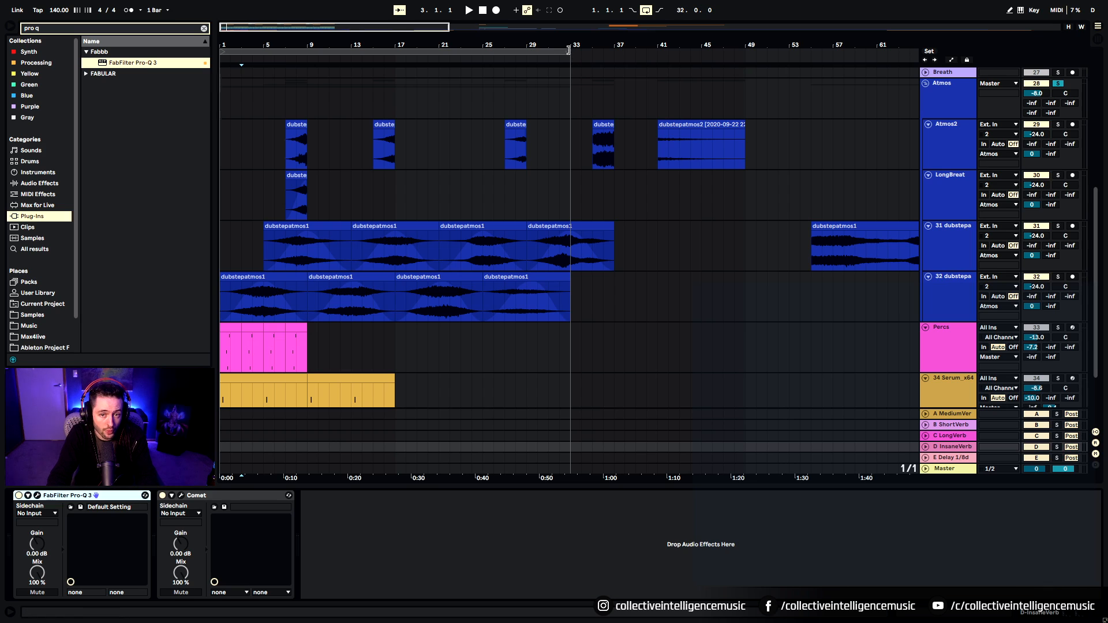
Step: Shorten the arrangement loop to bars 1 to 9 and solo the Percs track instead of the Atmos group
left_click_drag(569, 50, 305, 123)
left_click(227, 329)
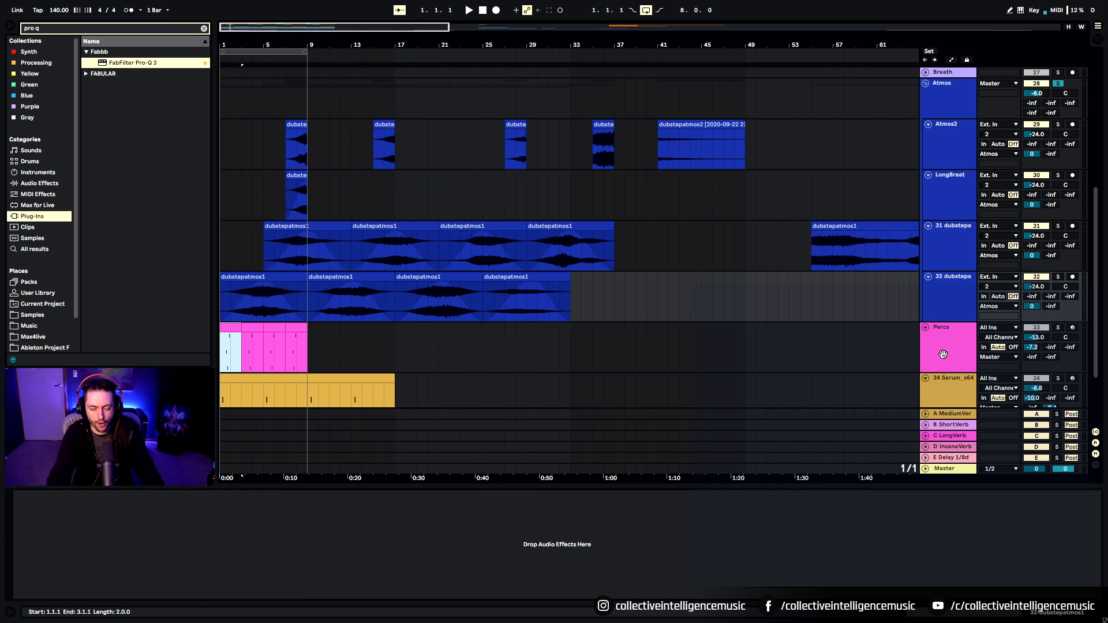
left_click(640, 362)
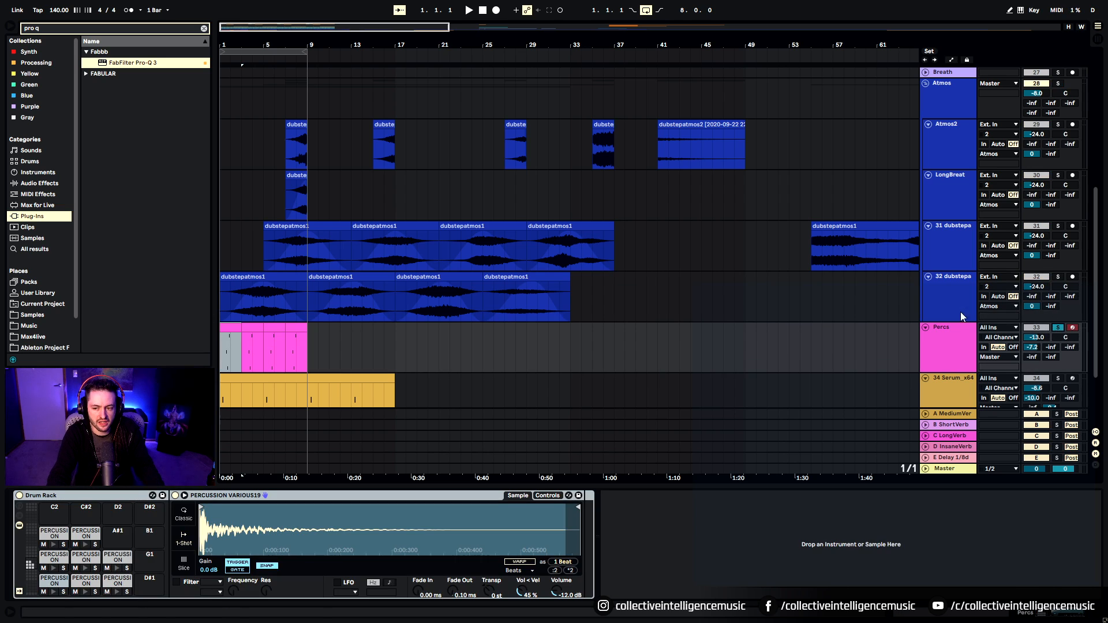
Step: Solo the Kick, Snare and Shaker tracks along with Percs and play the loop from bar 1
scroll(332, 222, "up", 5)
scroll(1051, 162, "up", 4)
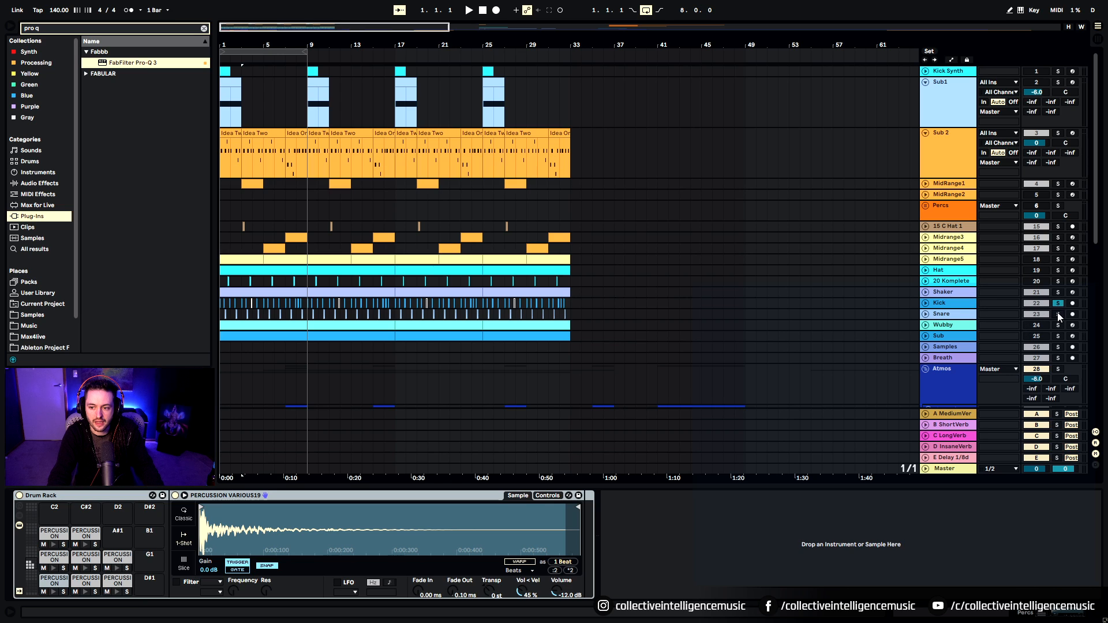
key("space")
scroll(531, 329, "down", 10)
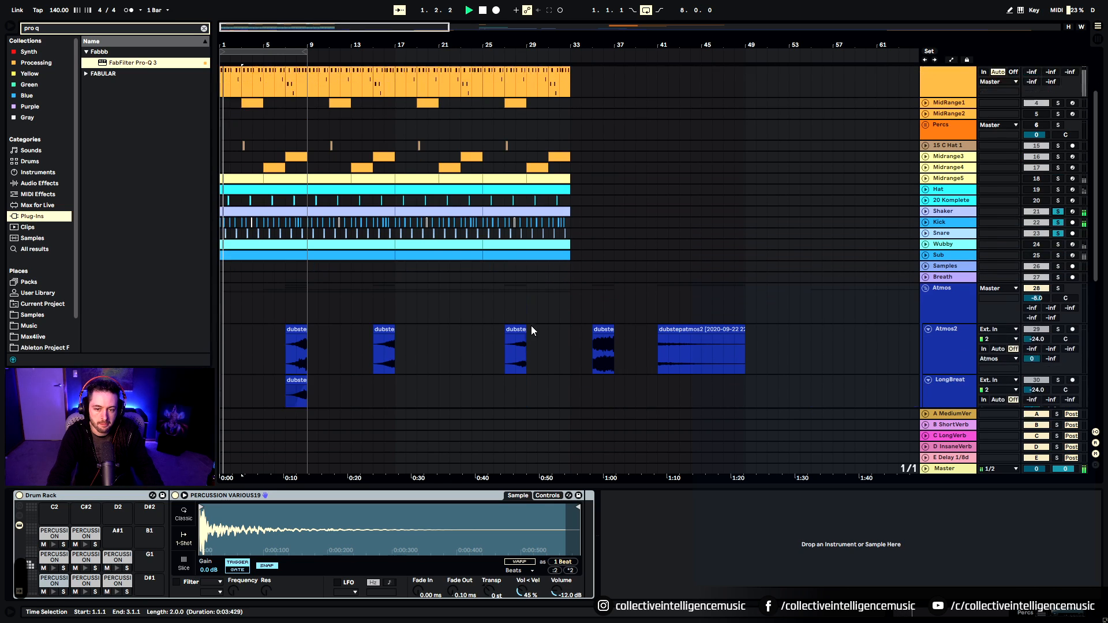
scroll(532, 337, "down", 3)
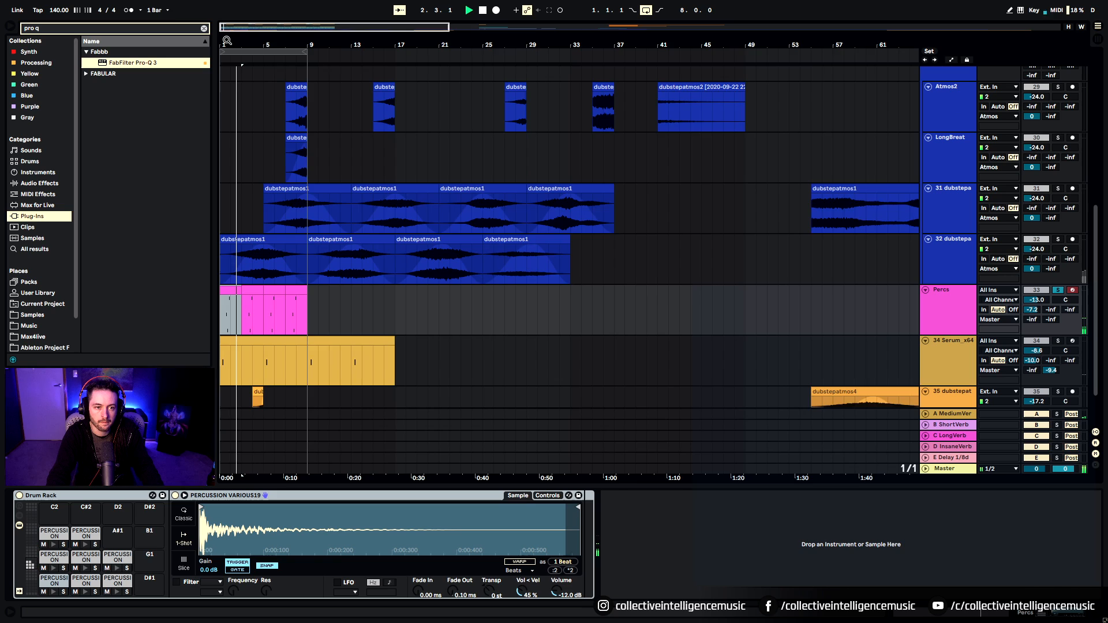
Step: Examine the looped Percs pattern over bars 1 to 9 up close, select its clip at bars 7 to 9 and stop playback
left_click_drag(226, 29, 227, 110)
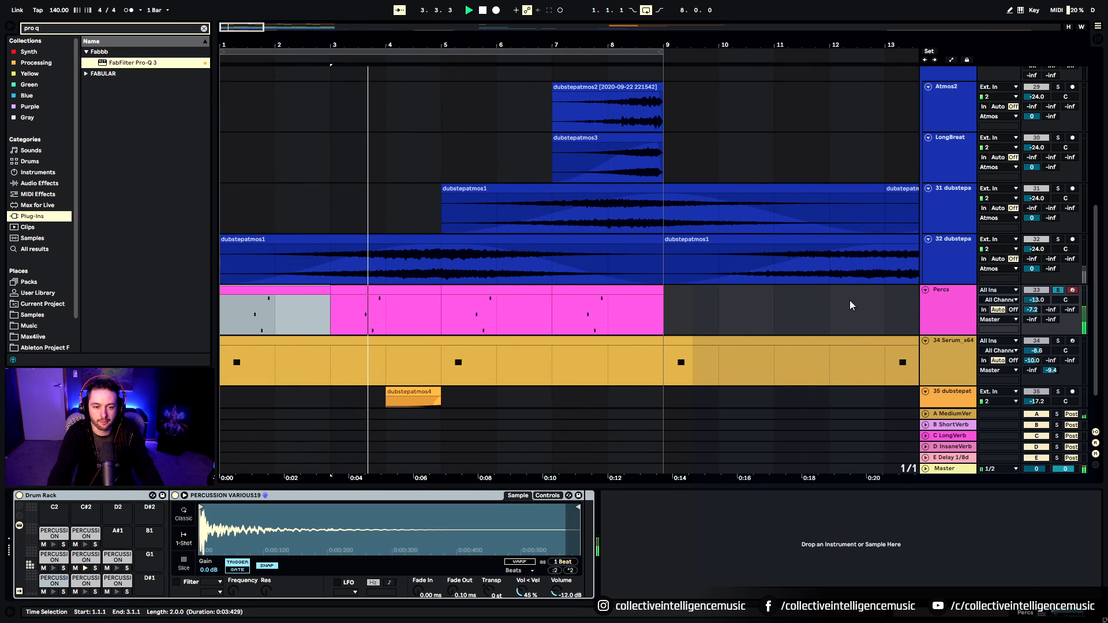
left_click(933, 312)
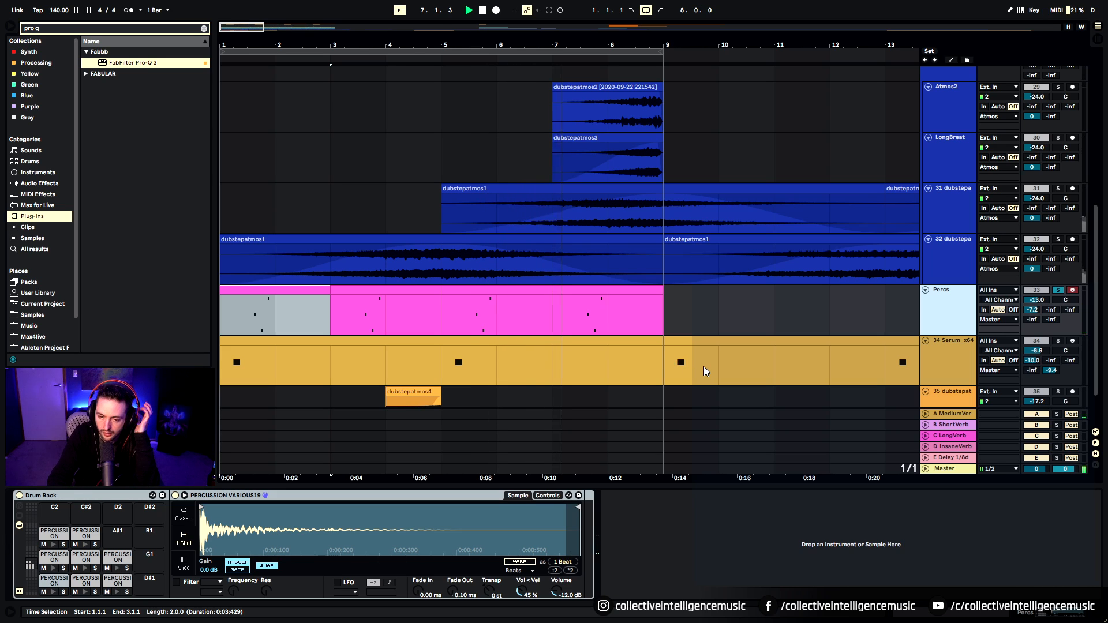
left_click(629, 291)
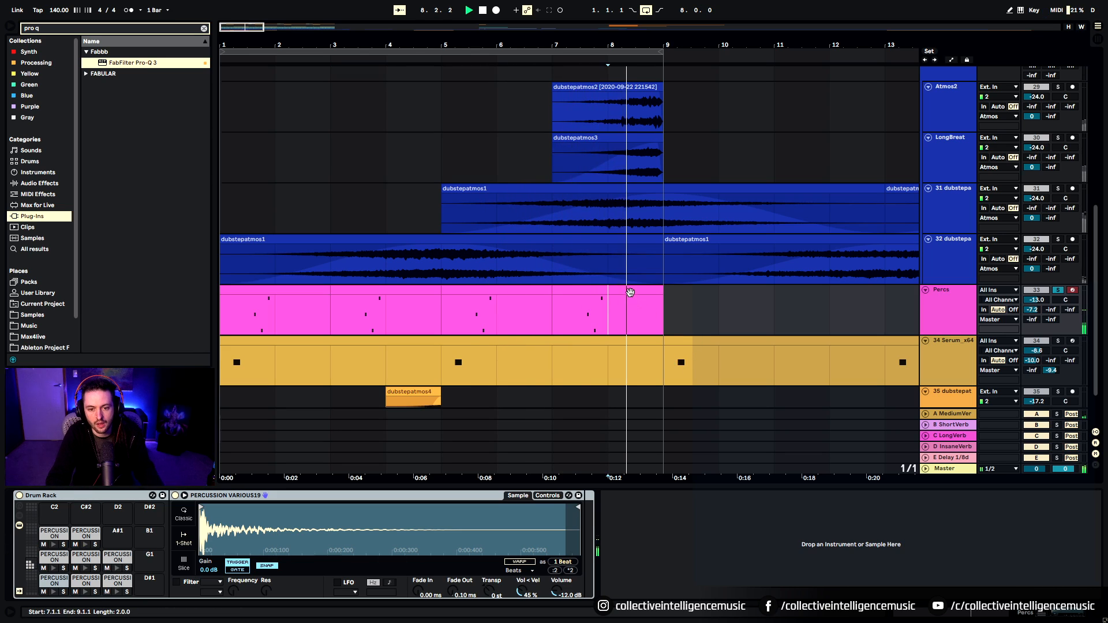
key("space")
left_click(1058, 290)
left_click(1058, 290)
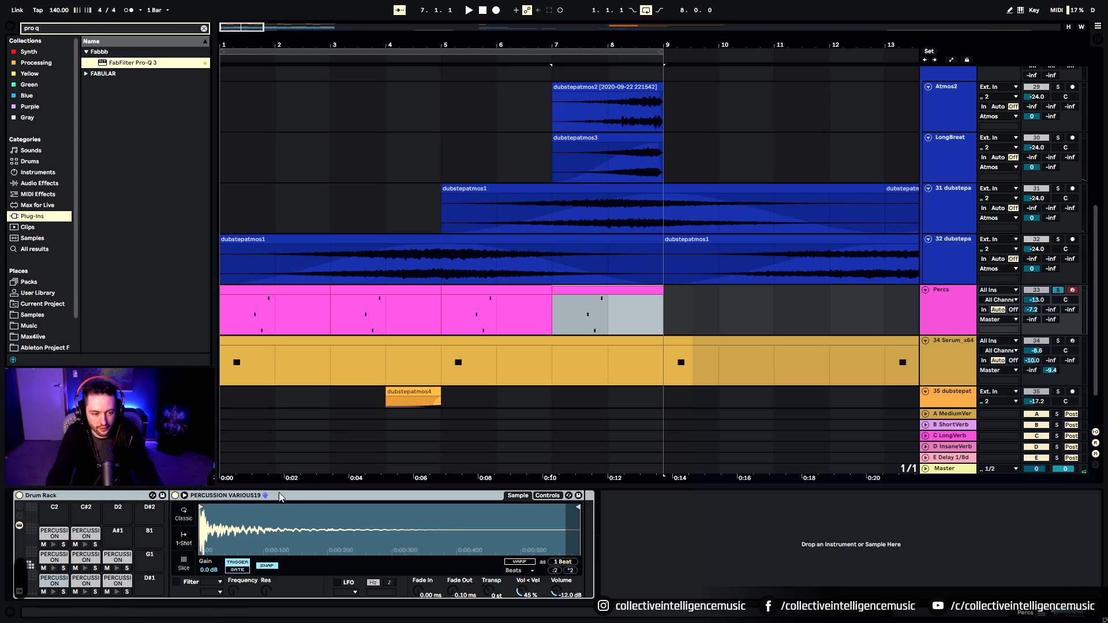
Step: Search the Samples folder for "thomas" and open the PERCUSSION folder of the Thomas Penton drum and percussion pack
left_click(46, 161)
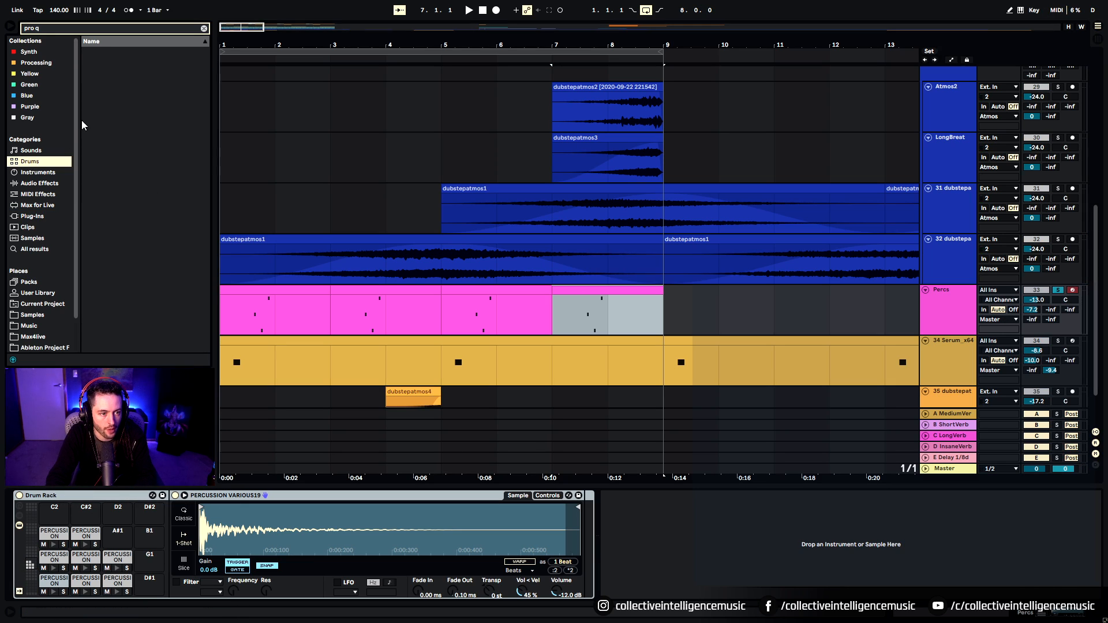
left_click(204, 29)
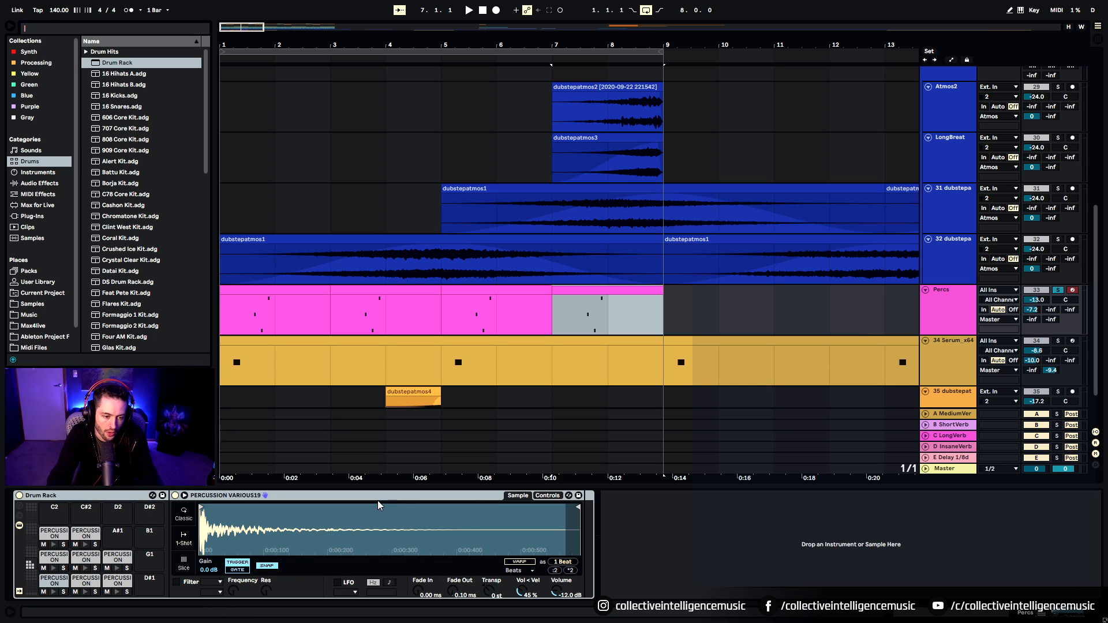
left_click(29, 306)
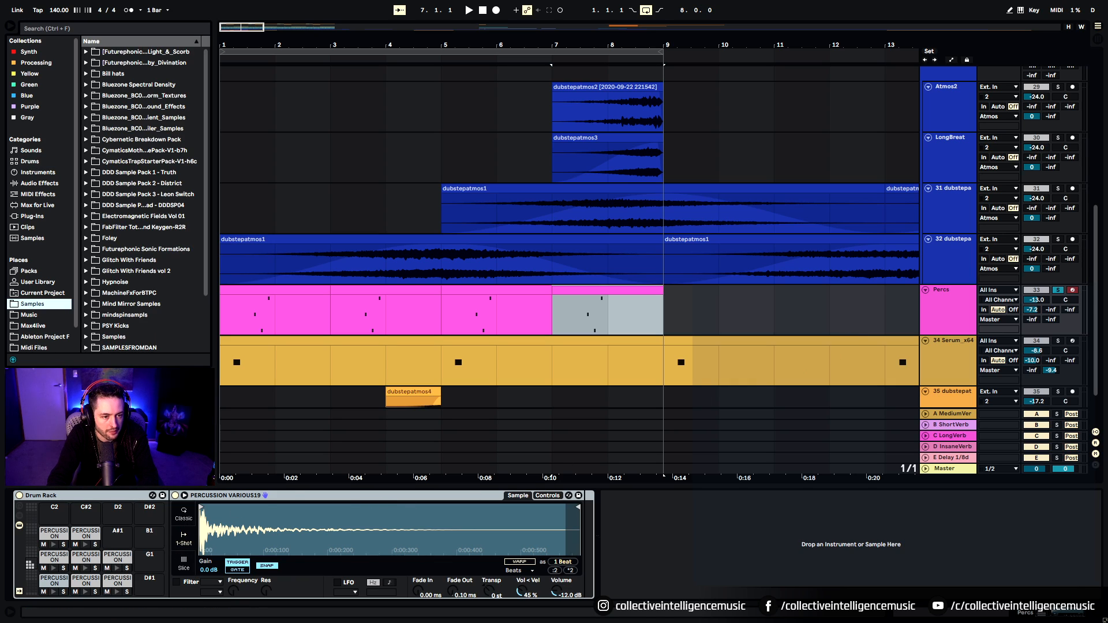
scroll(171, 257, "down", 8)
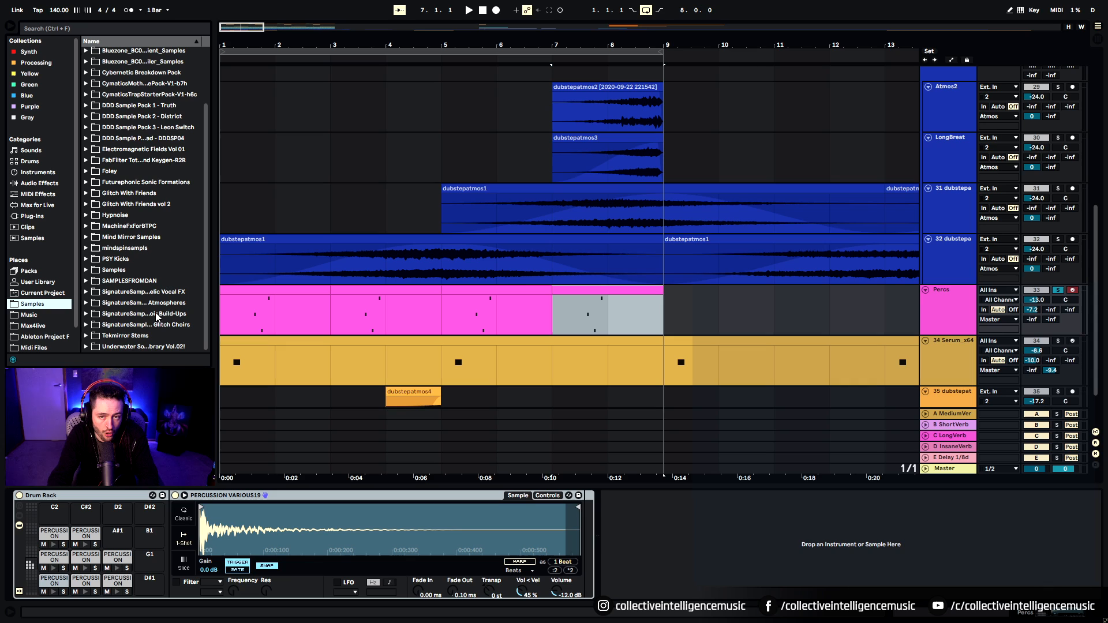
left_click(67, 33)
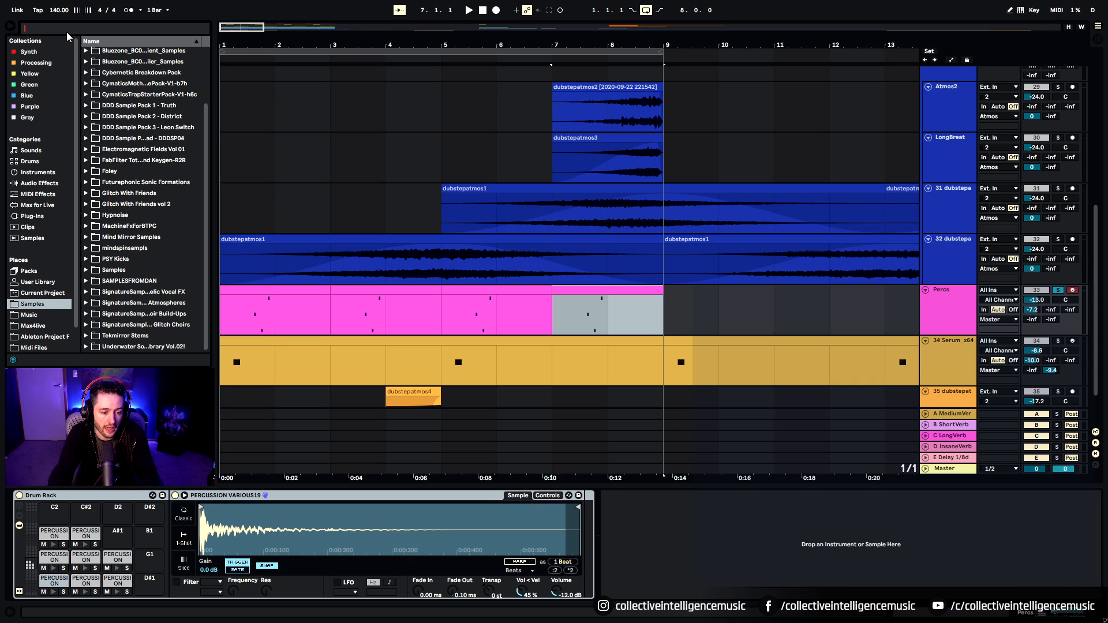
type("thomas")
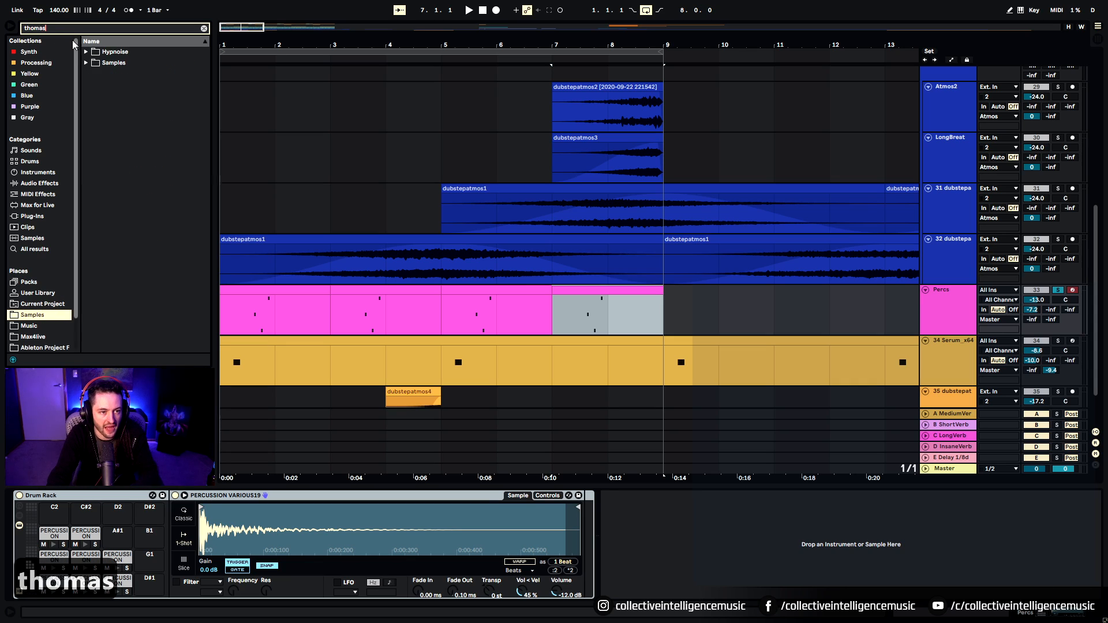
left_click(85, 63)
left_click(93, 73)
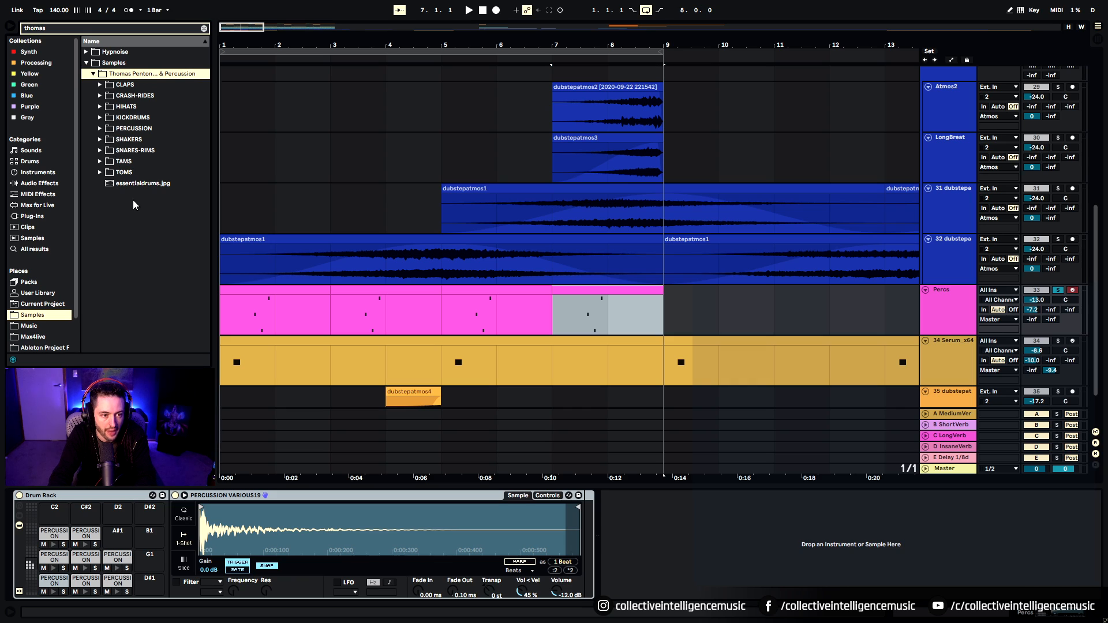
left_click(134, 128)
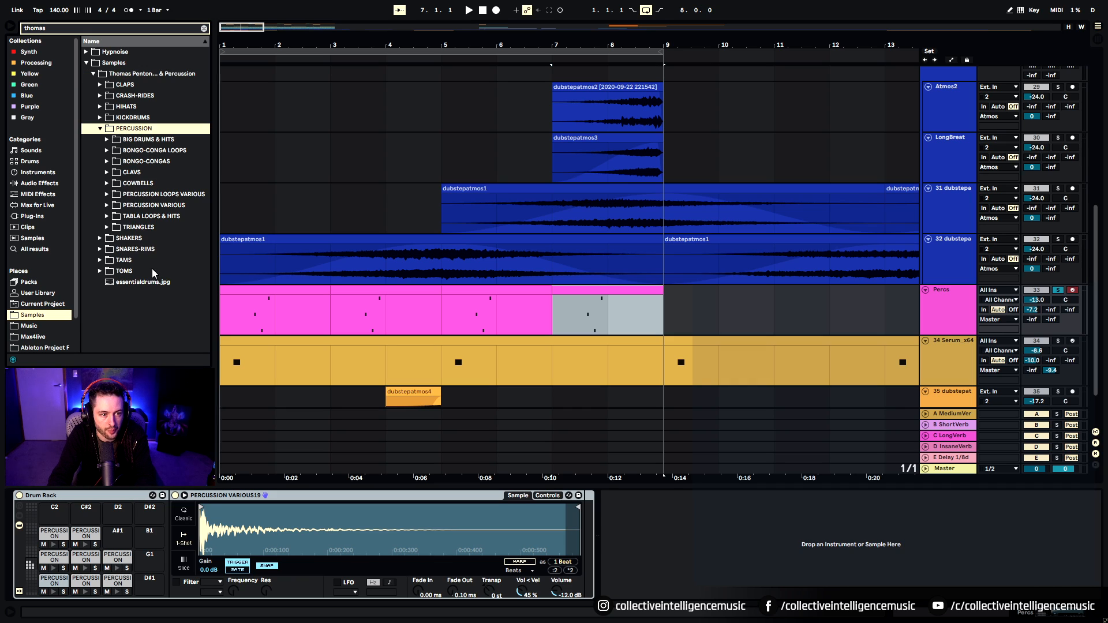
Step: Expand the PERCUSSION VARIOUS folder and preview its samples one after another through number 15
left_click(106, 206)
key("Down")
key("Down")
key("Down")
key("Down")
key("Down")
key("Down")
key("Down")
key("Down")
key("Down")
key("Down")
key("Down")
key("Down")
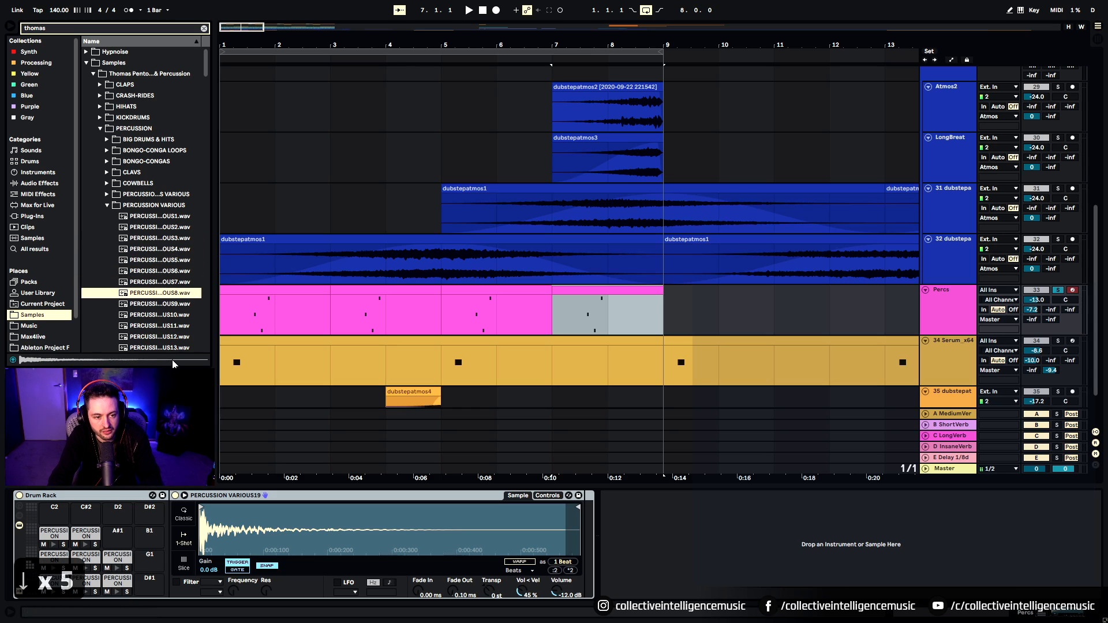
key("Down")
key("Down")
key("Down")
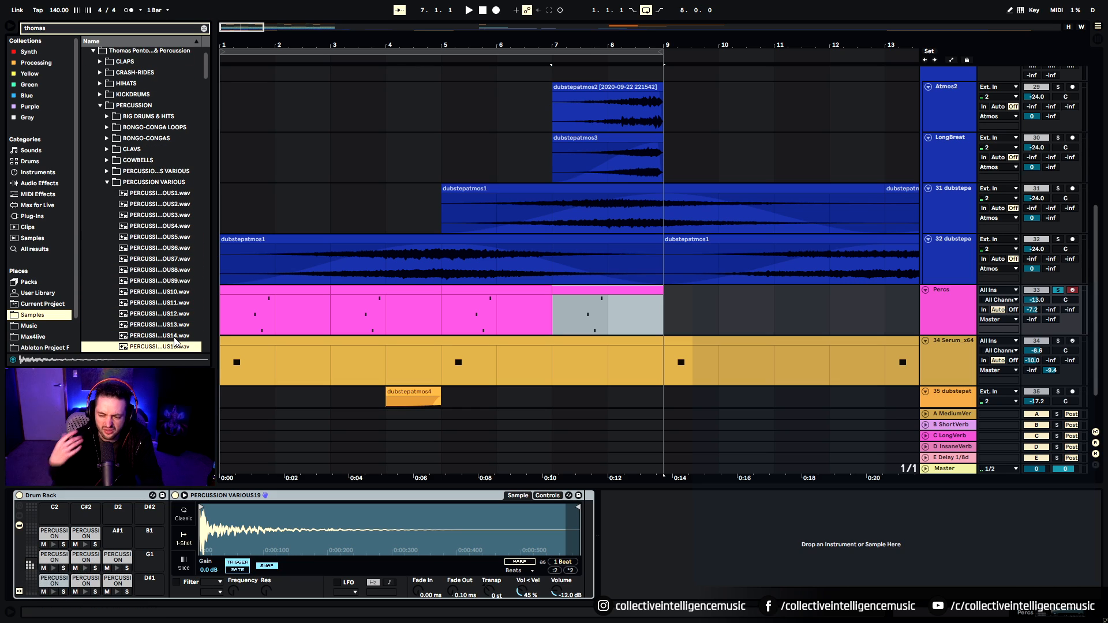
Step: Audition the loaded pads in the Percs Drum Rack and open the first Percs clip to examine its MIDI notes
left_click(53, 544)
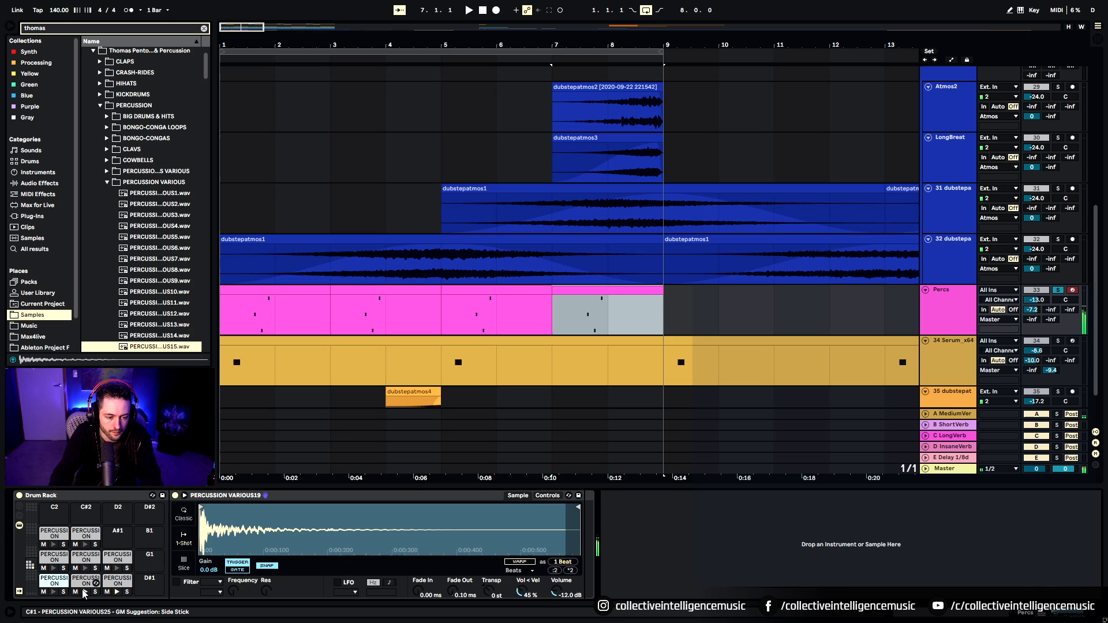
left_click(54, 592)
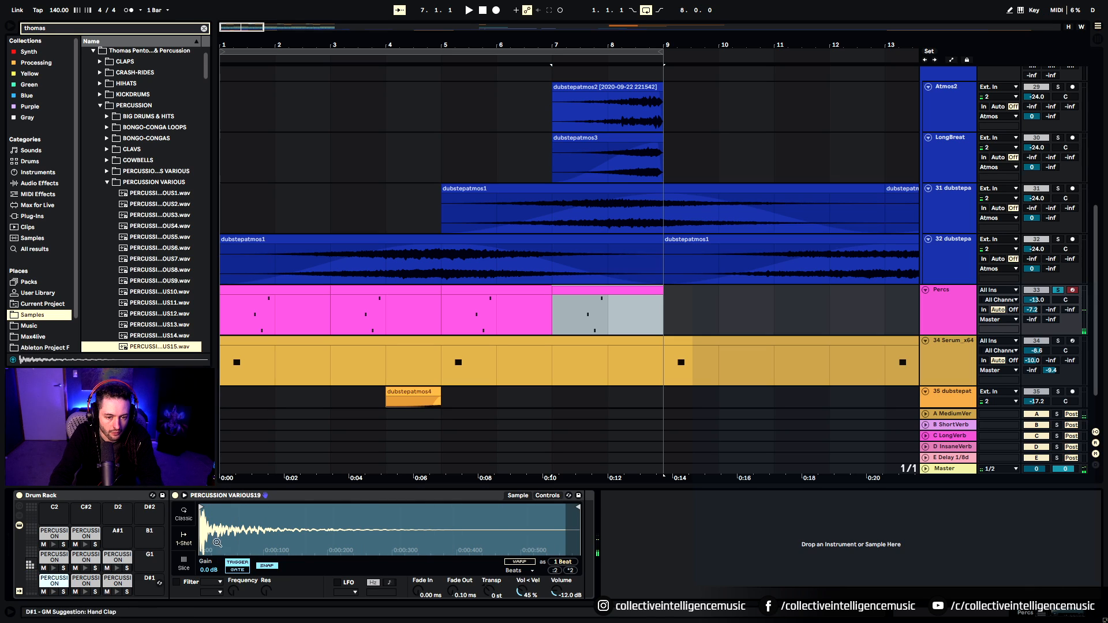
left_click(274, 299)
key("shift+Tab")
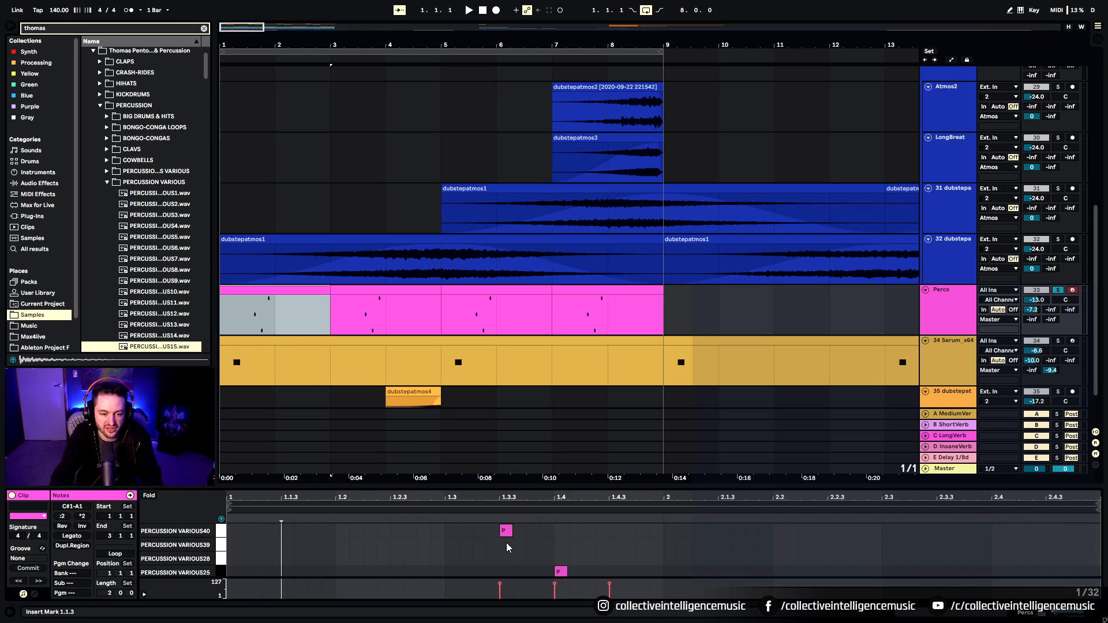
scroll(593, 528, "up", 3)
scroll(613, 559, "down", 3)
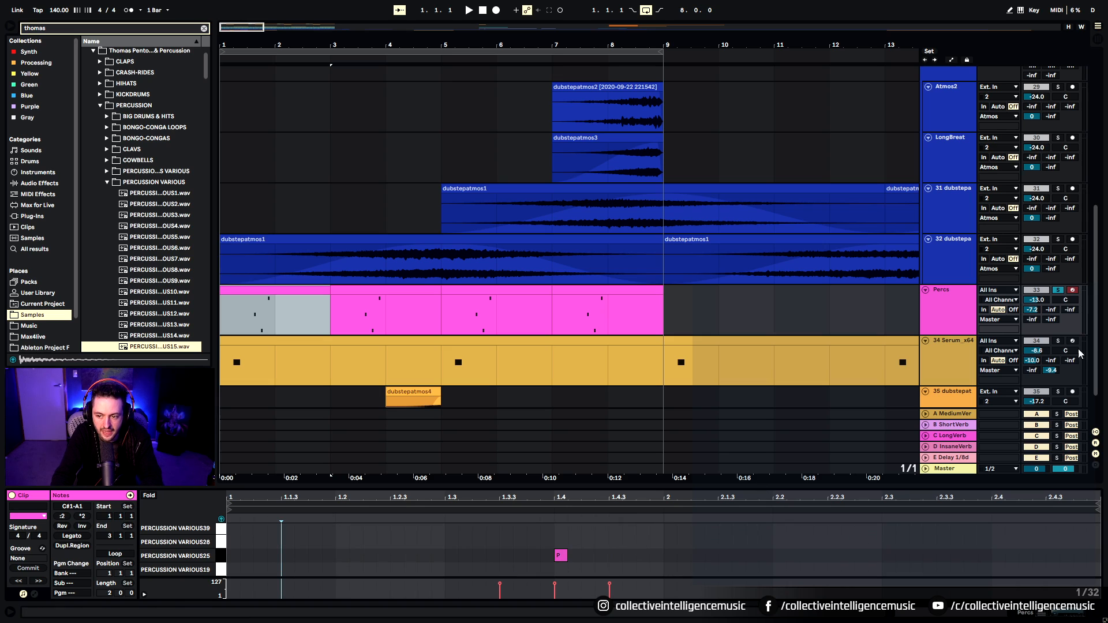
Step: Open ValhallaPlate on the A MediumVerb return to examine its reverb settings, and close it
left_click(955, 415)
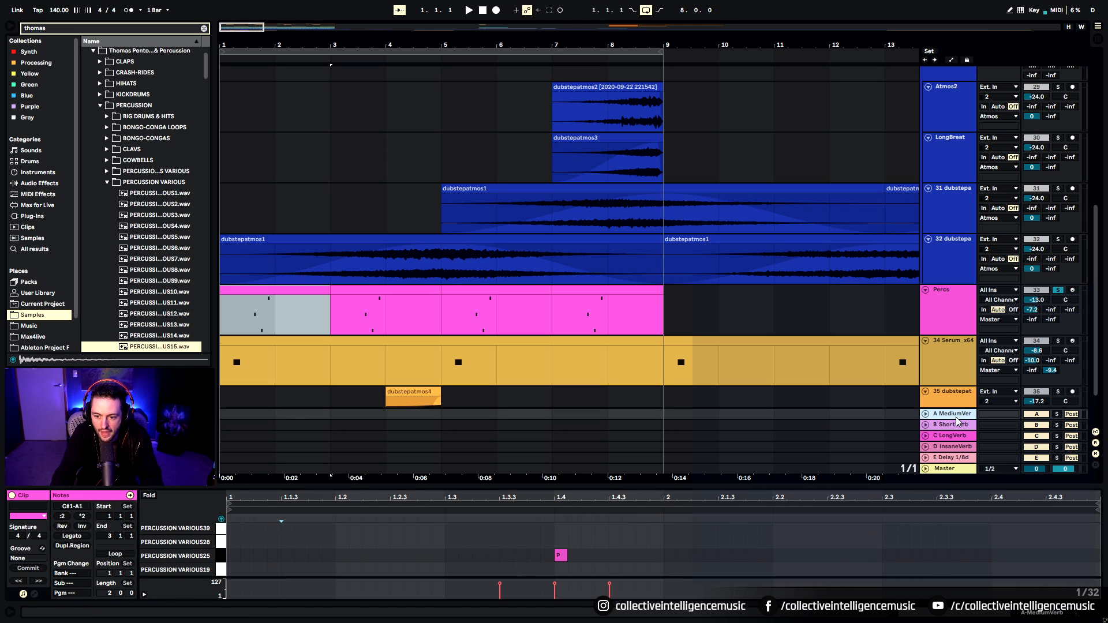
left_click(1054, 609)
left_click(37, 496)
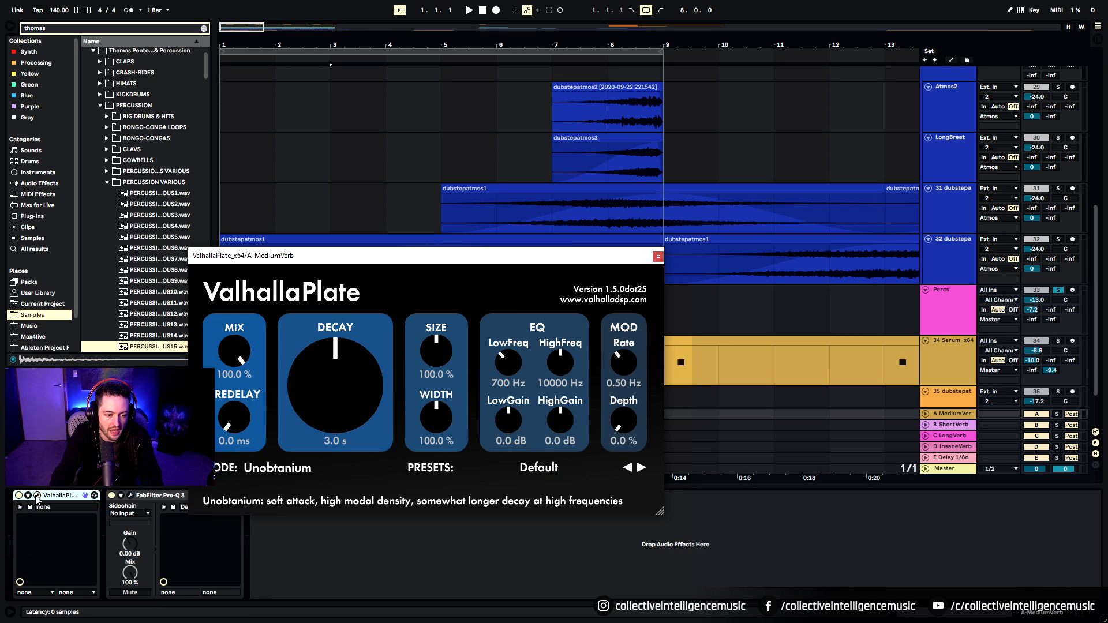
left_click(37, 496)
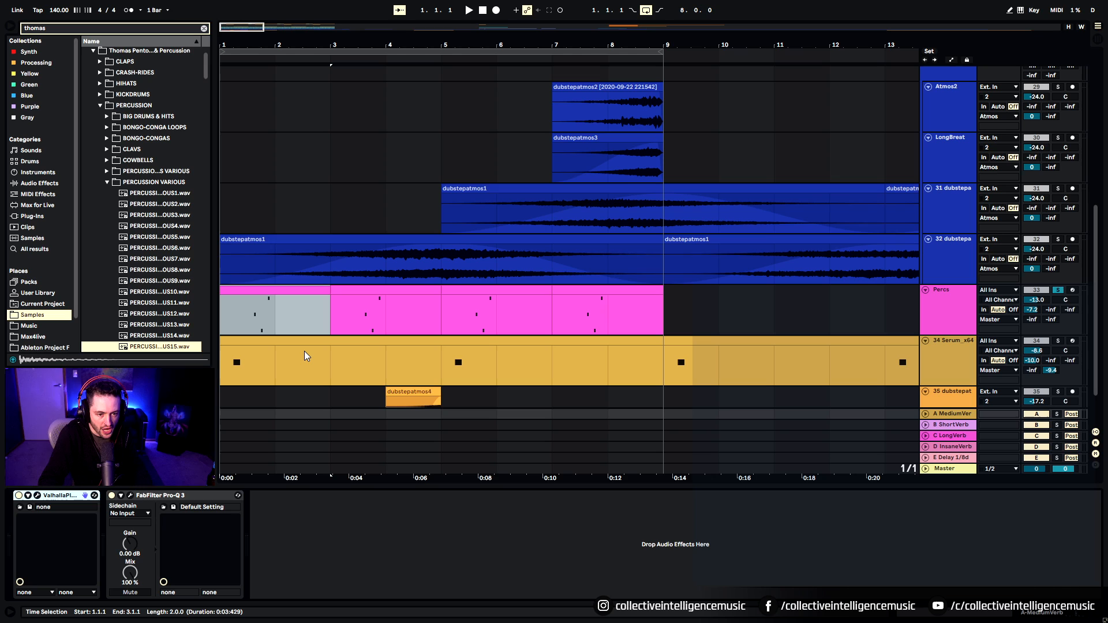
Step: Play the percussion loop from bar 1, check which drum tracks are soloed, stop playback and select the Master track
key("space")
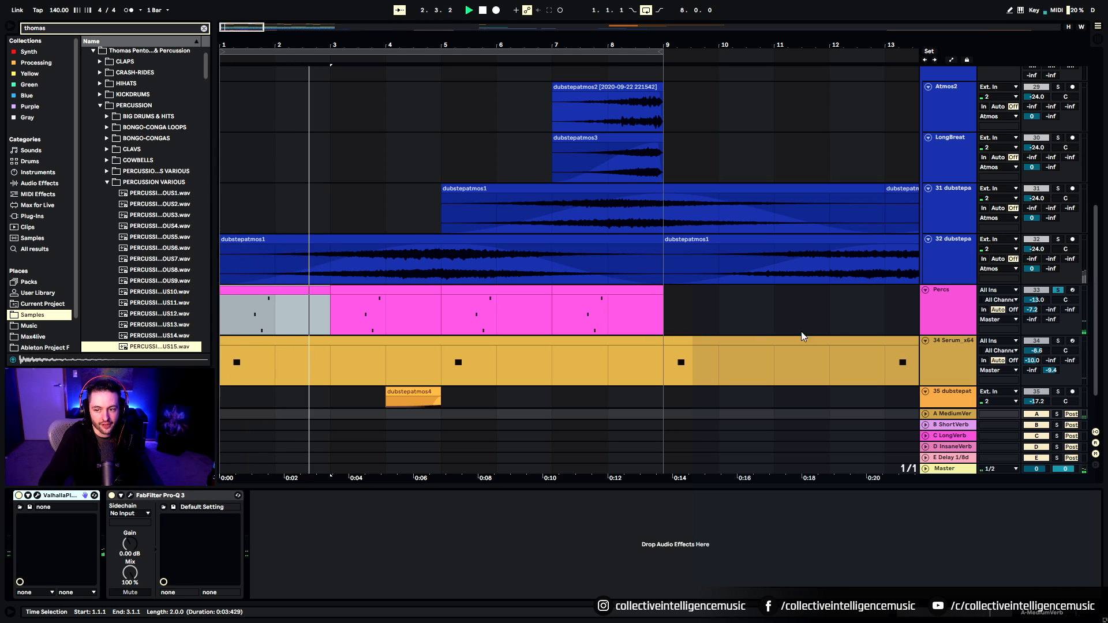
scroll(580, 307, "up", 2)
scroll(580, 307, "up", 7)
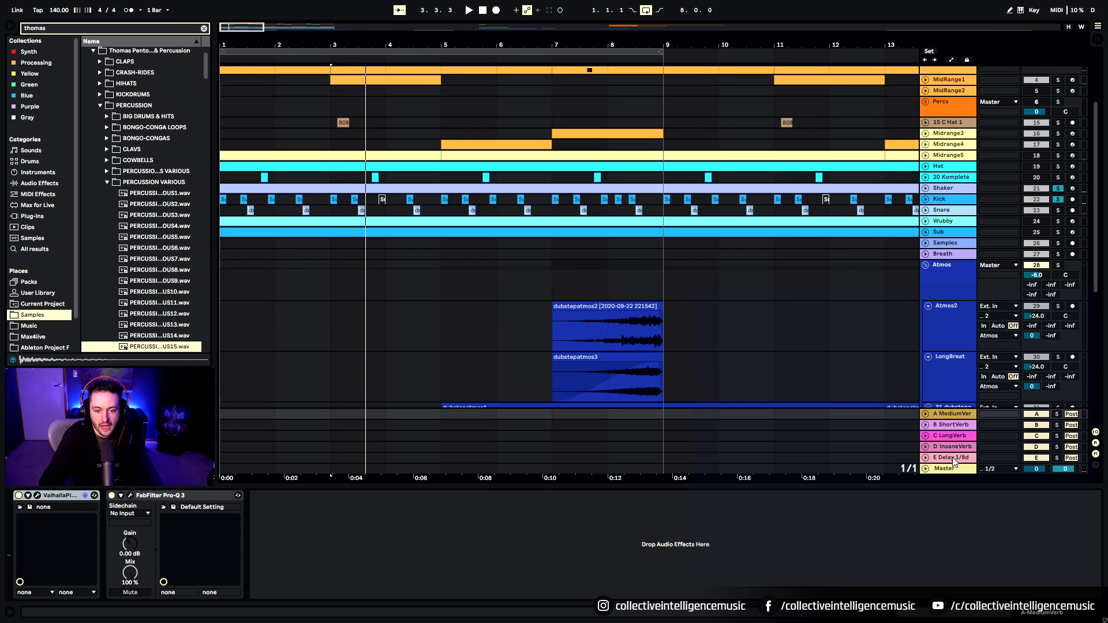
key("space")
scroll(552, 314, "down", 3)
scroll(571, 320, "down", 4)
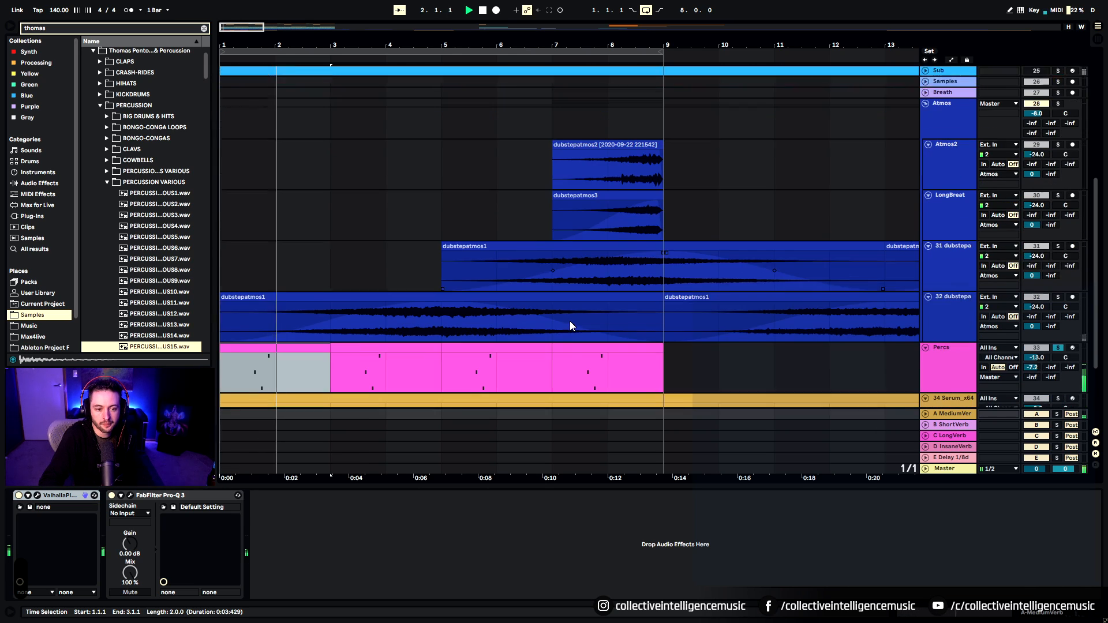
scroll(570, 320, "down", 1)
left_click(937, 468)
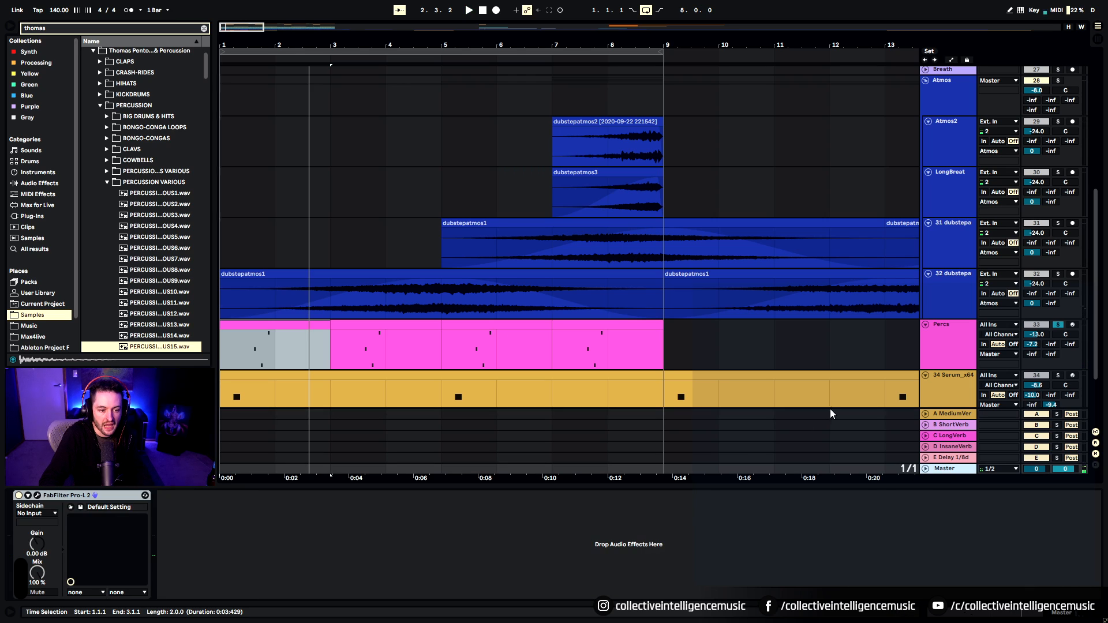
Step: Solo the Snare track, play the loop from bar 1 with Percs and select the Percs clip at bars 3 to 5
left_click(228, 163)
scroll(241, 167, "up", 5)
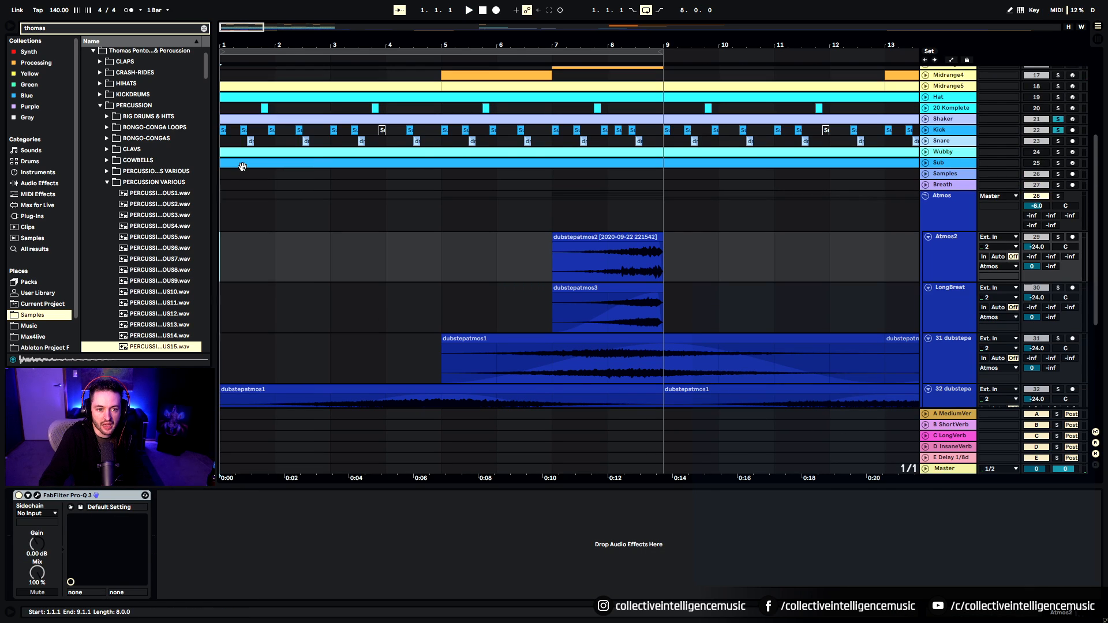
key("space")
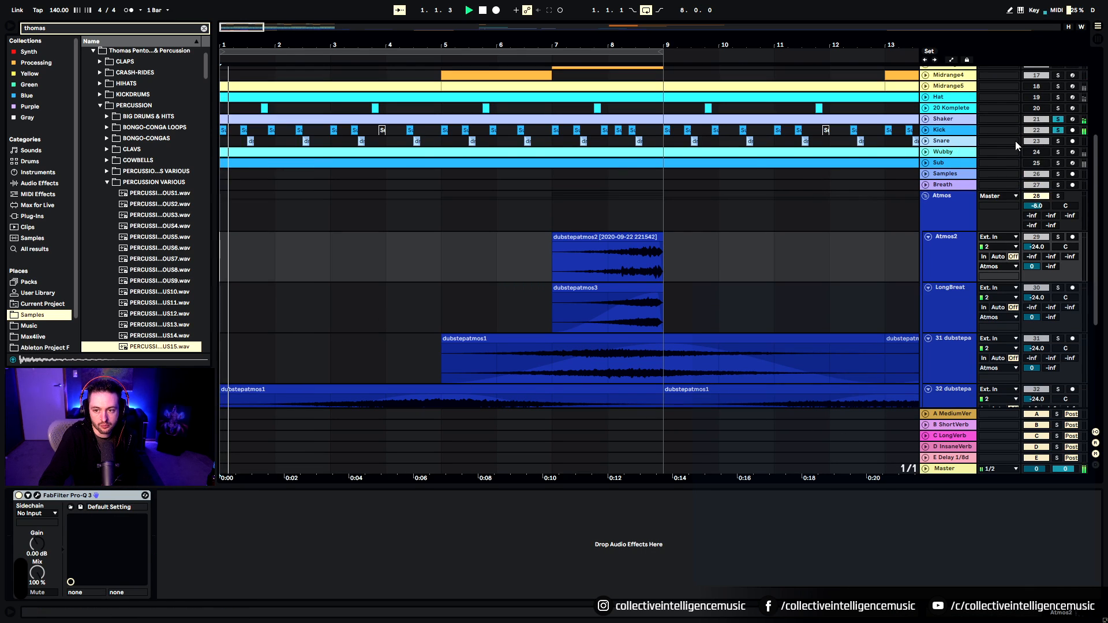
key("space")
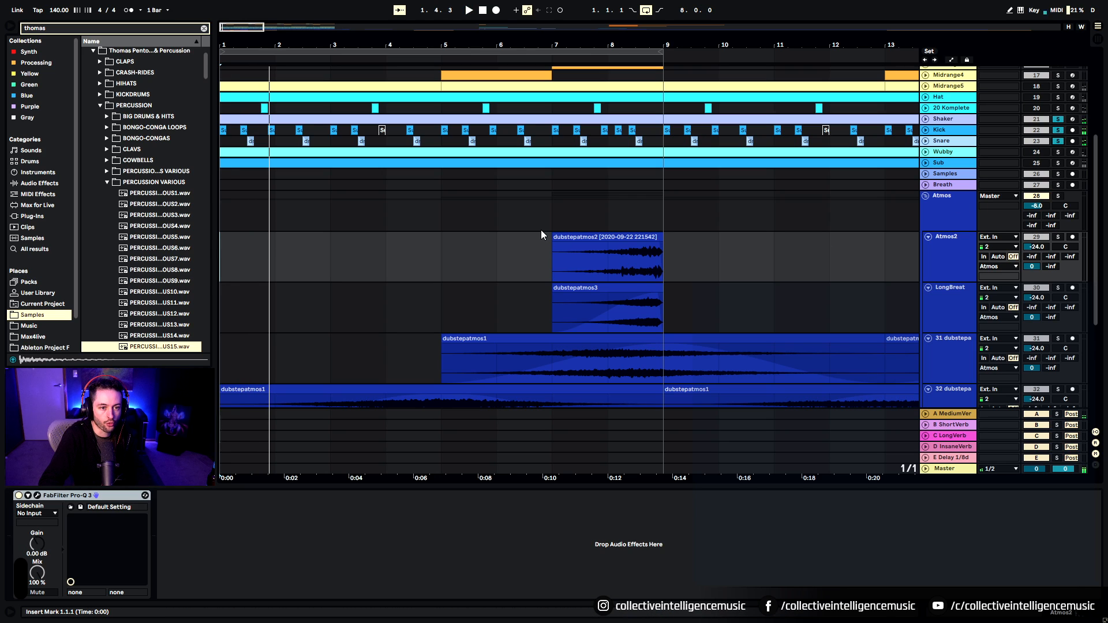
key("space")
scroll(541, 230, "down", 6)
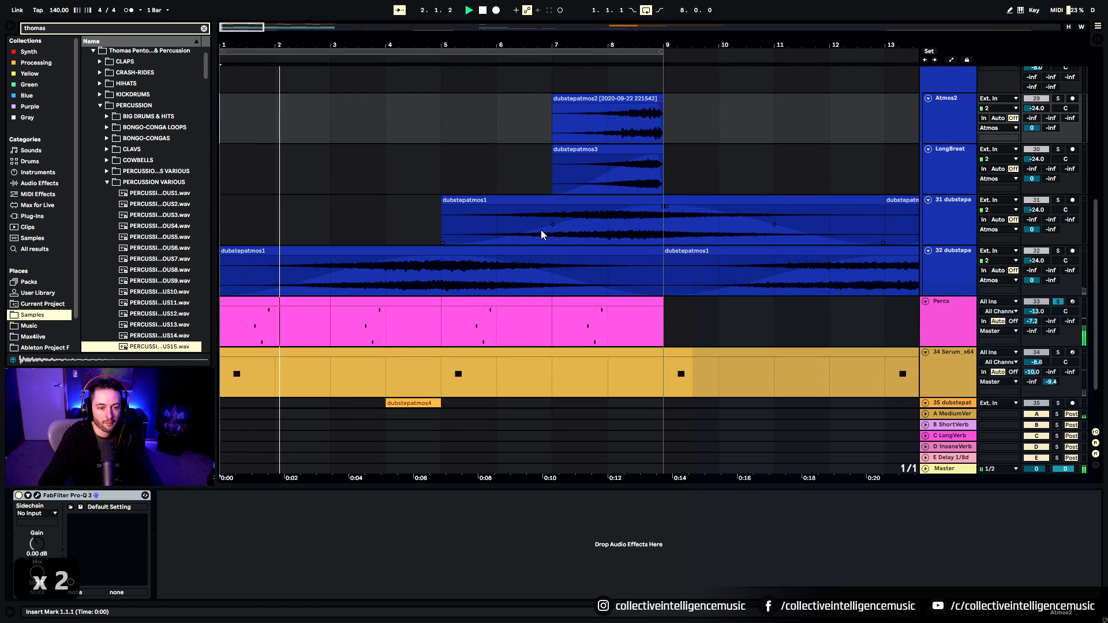
scroll(541, 229, "down", 3)
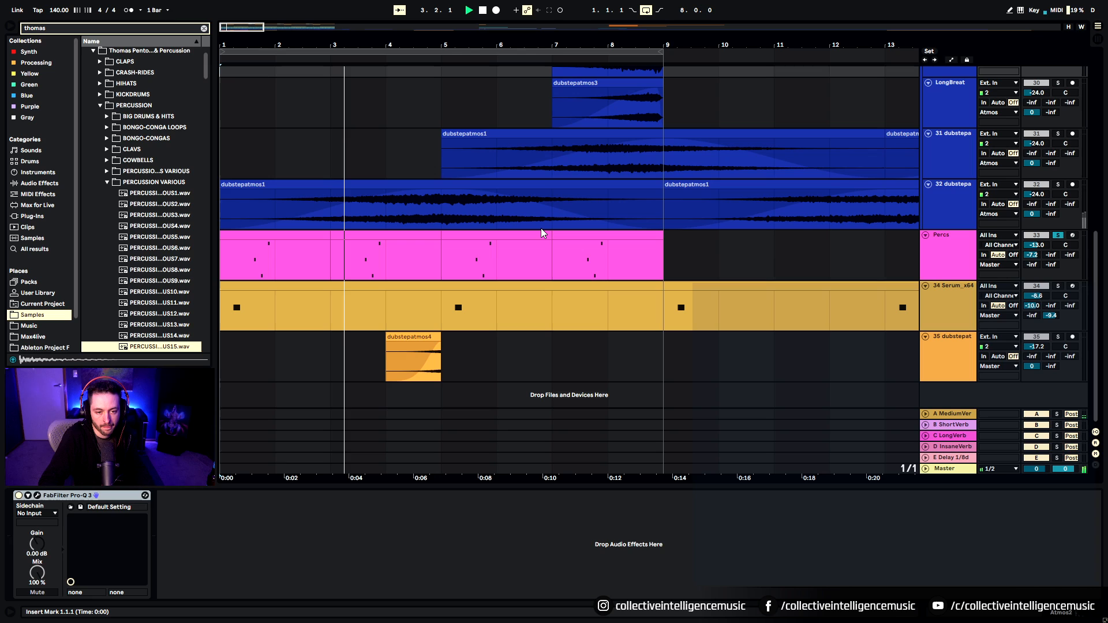
left_click(412, 236)
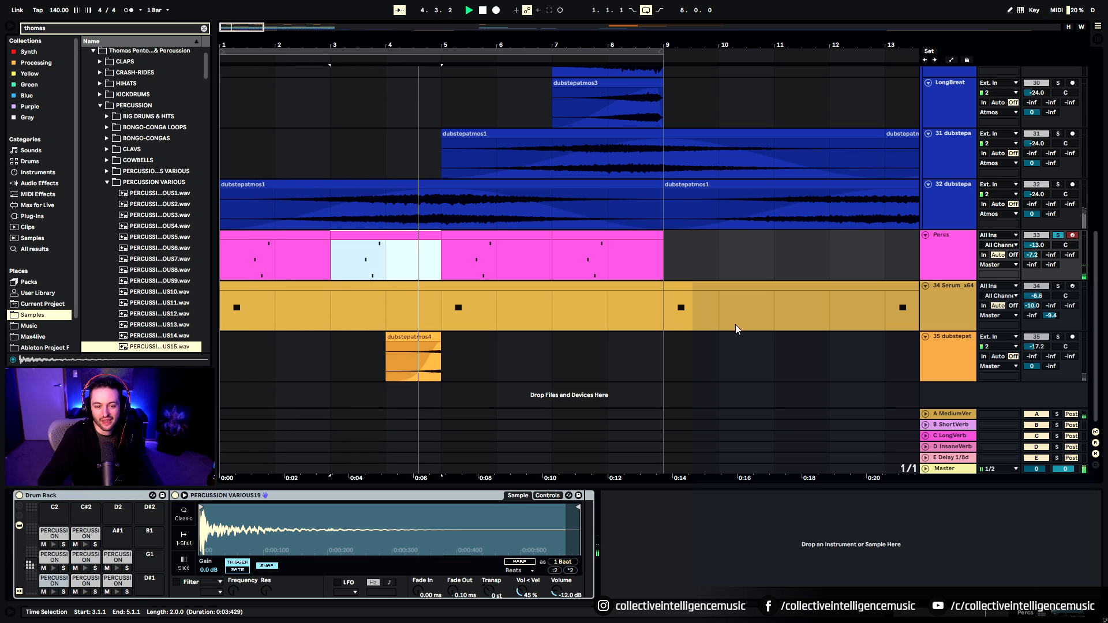
Step: Stop playback, solo track 34 Serum_x64 instead of the percussion, and select its clip at bars 1 to 9 and its track
left_click(1058, 287)
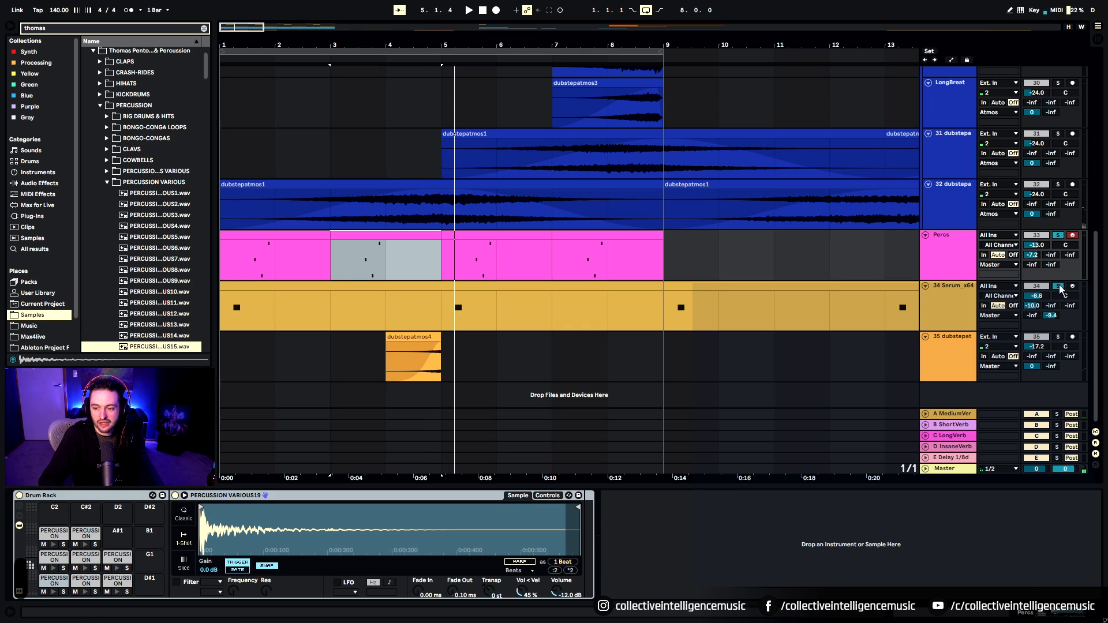
left_click(261, 286)
left_click(1057, 286)
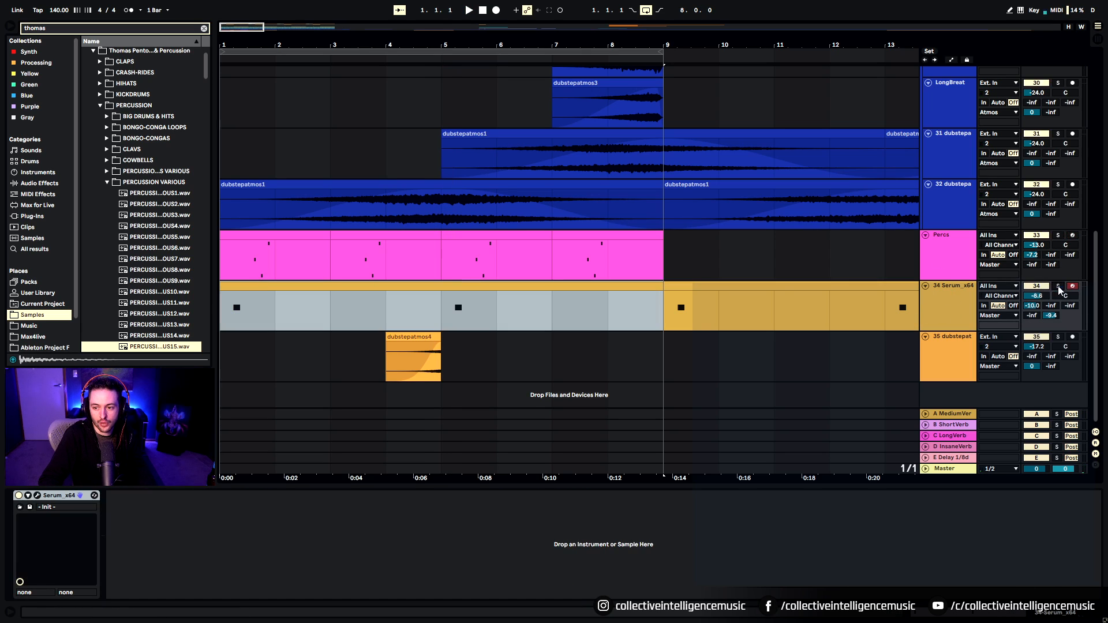
left_click(1057, 286)
left_click(314, 288)
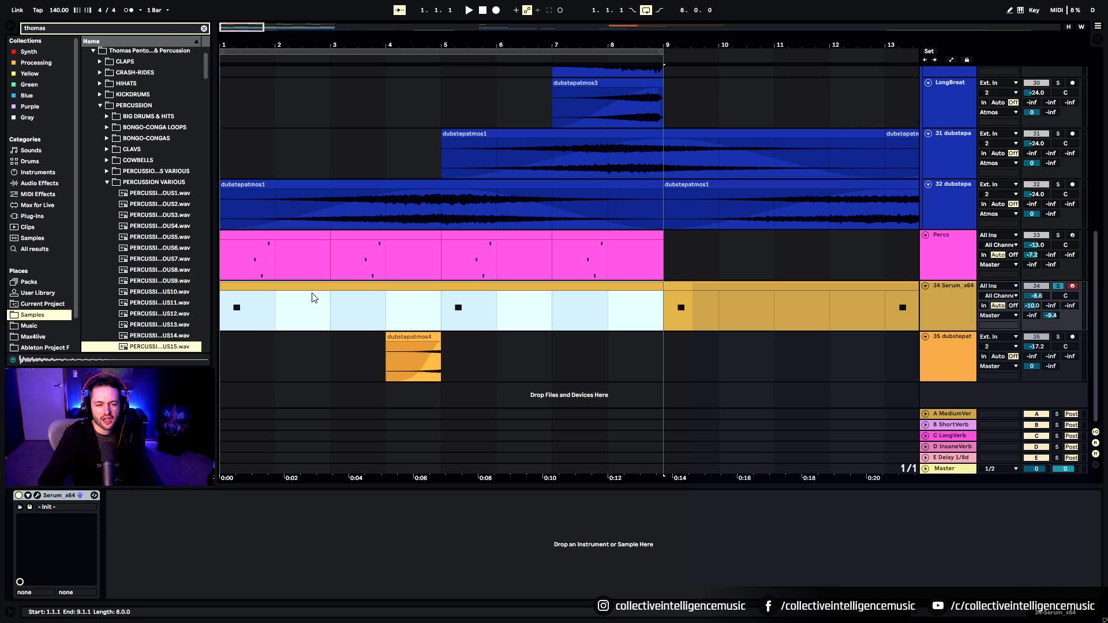
left_click(947, 308)
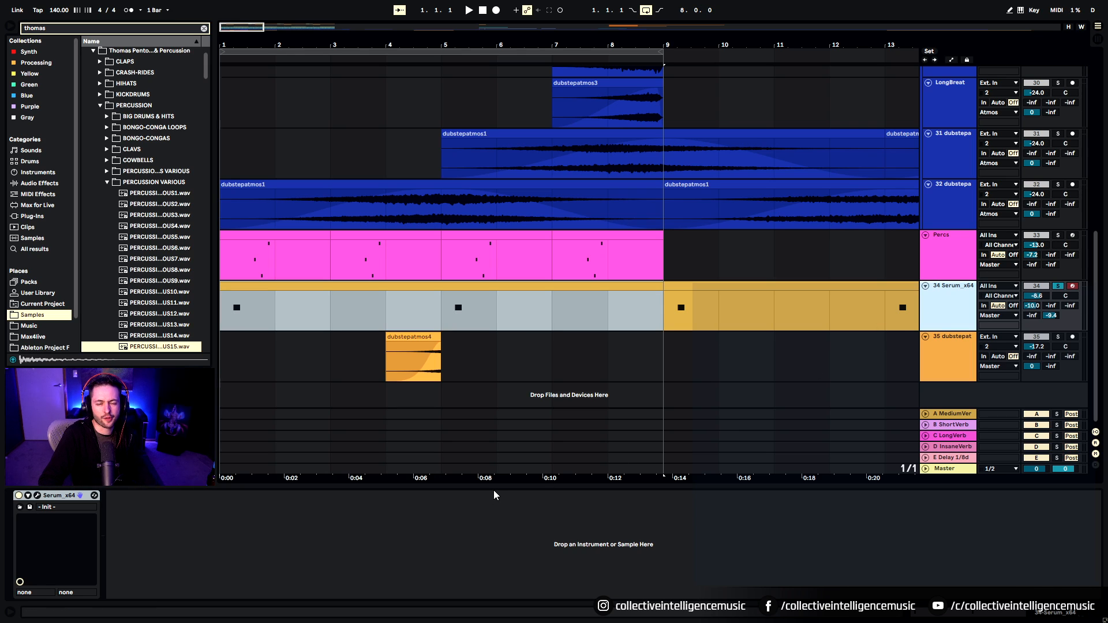
Step: Open Serum on track 34, play its clip while examining the oscillator, effects and LFO 1 settings, and close it
left_click(37, 496)
key("space")
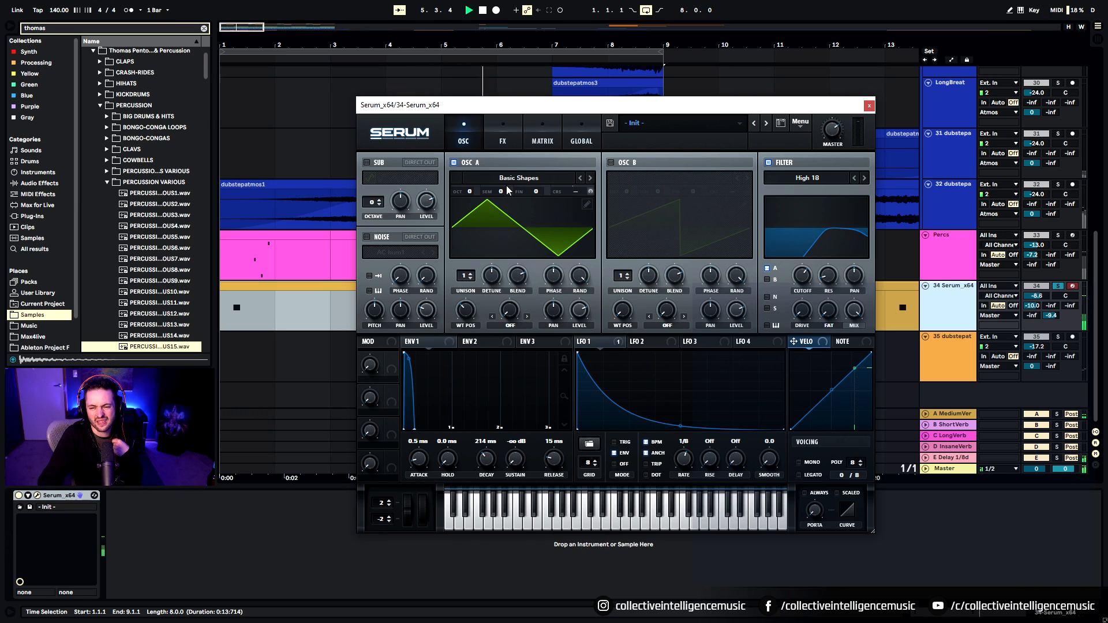
left_click(501, 132)
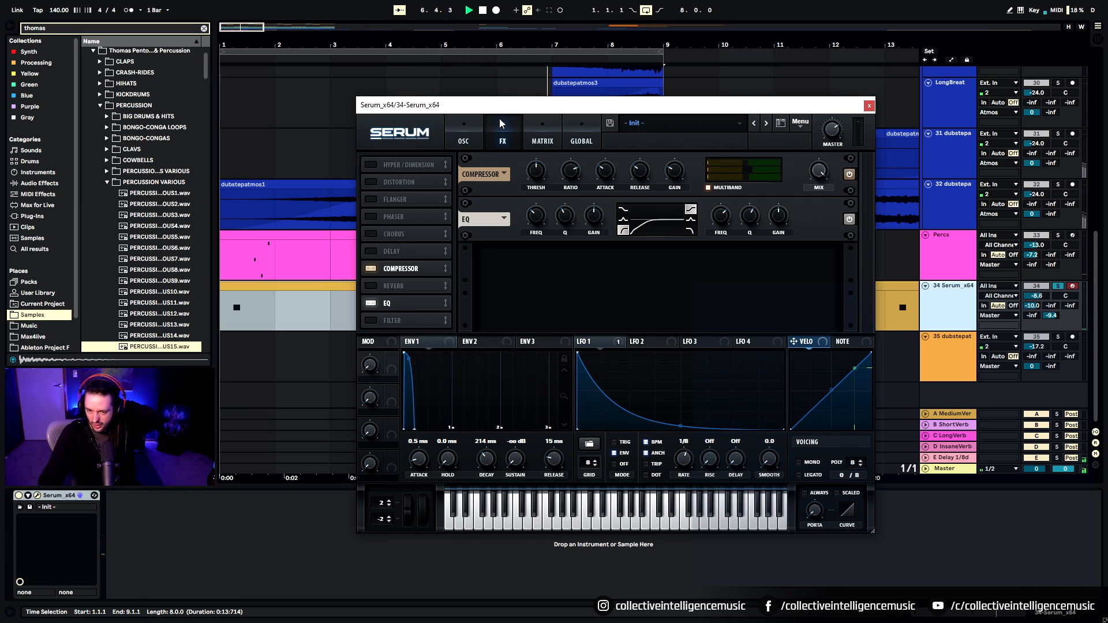
left_click(457, 125)
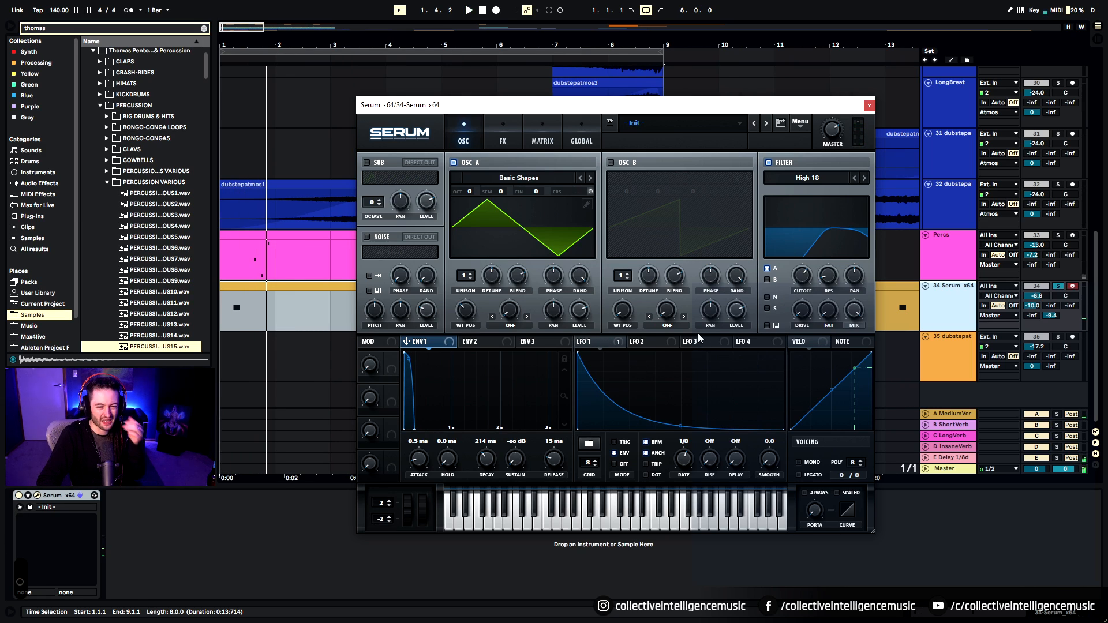
left_click(597, 344)
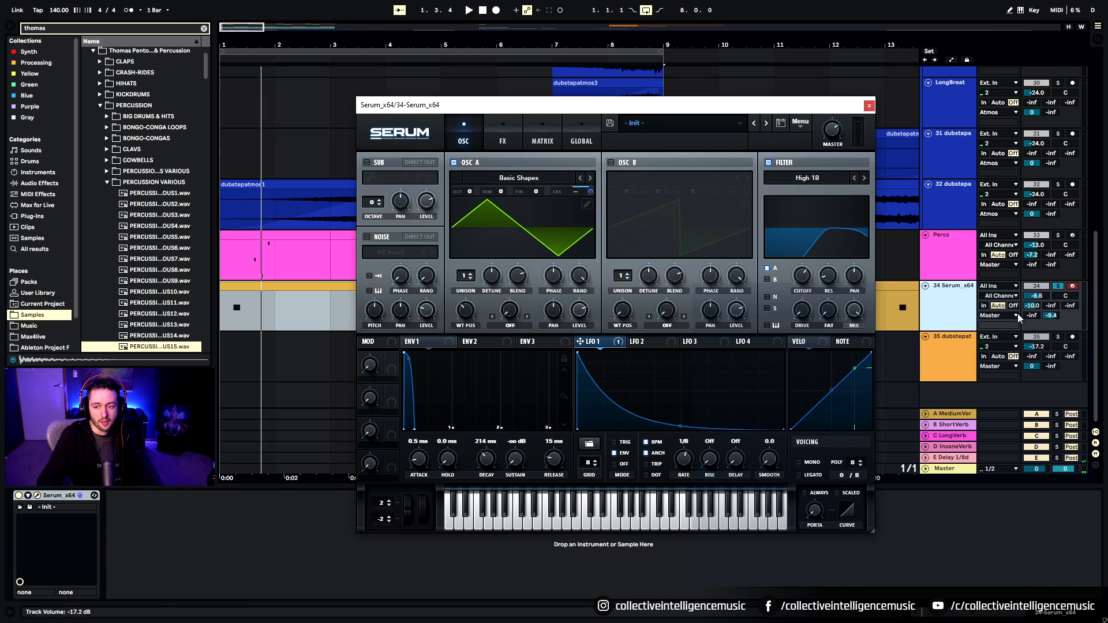
left_click(869, 105)
Step: Select the E Delay 1/8d return to check its EchoBoy device
left_click(952, 459)
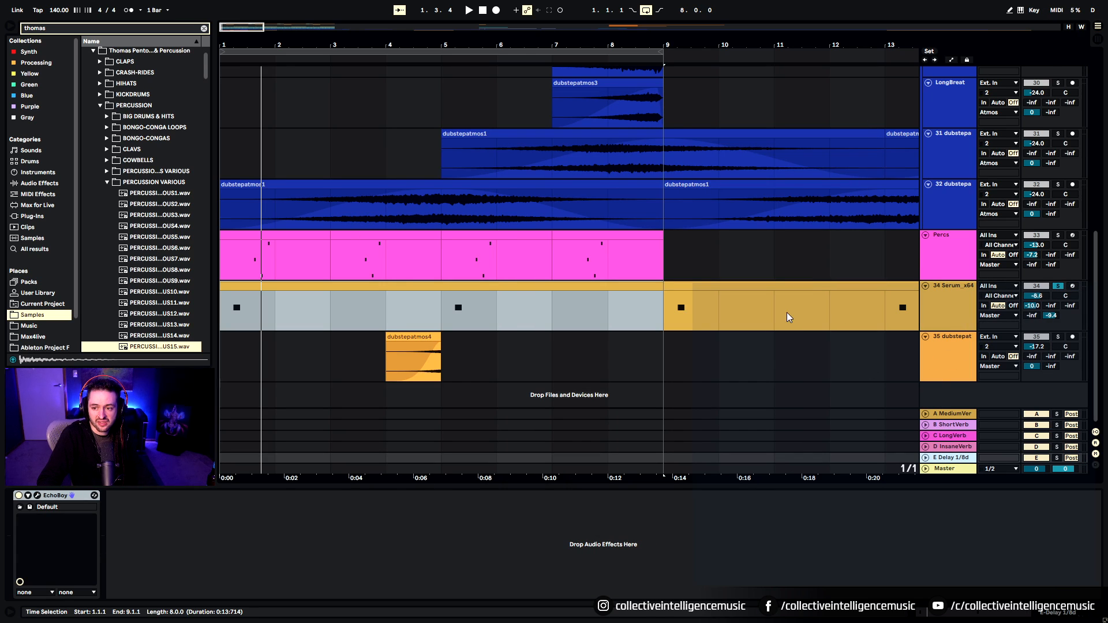
scroll(787, 313, "up", 3)
left_click_drag(1094, 269, 1097, 414)
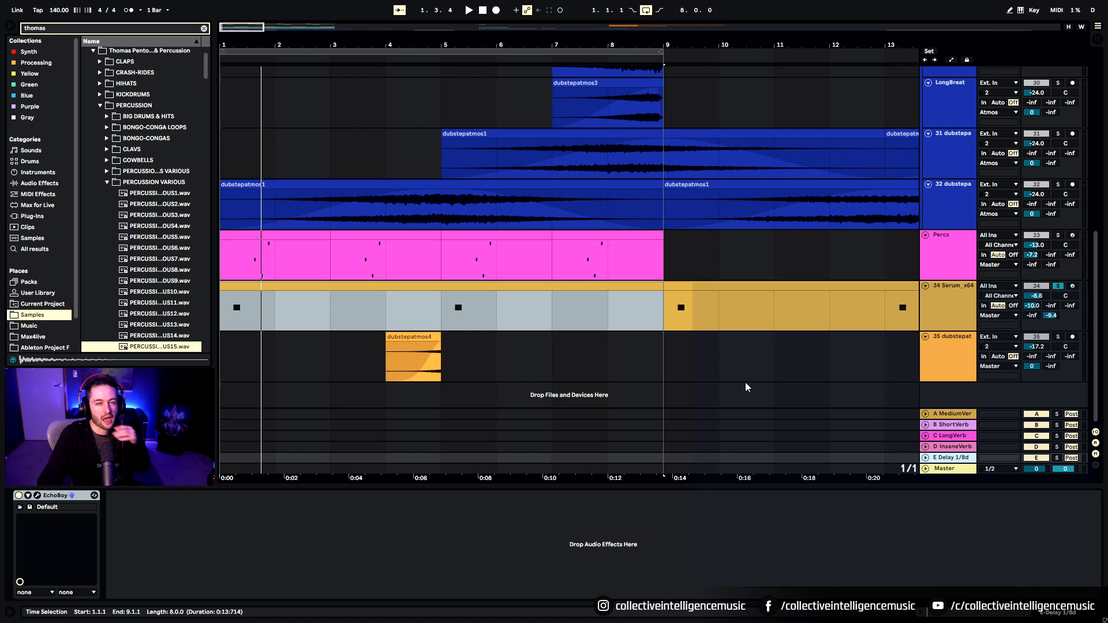
Step: Insert a MIDI track below track 34 Serum_x64 and copy a one-bar section of the Serum clip to bar 3 on it
right_click(952, 308)
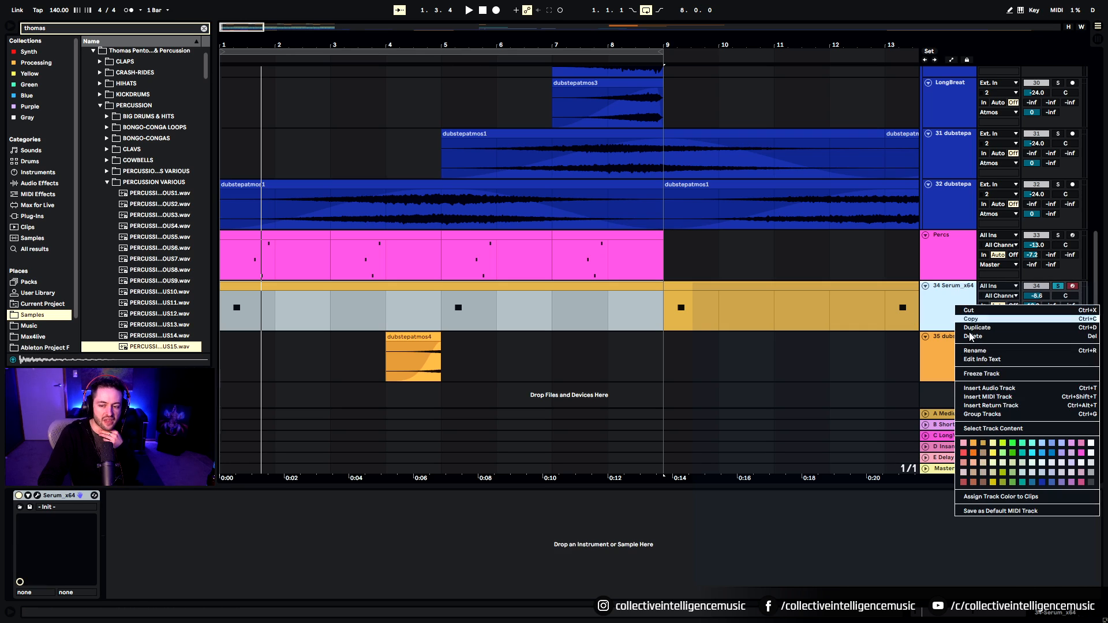
left_click(1055, 461)
key("ctrl+shift+t")
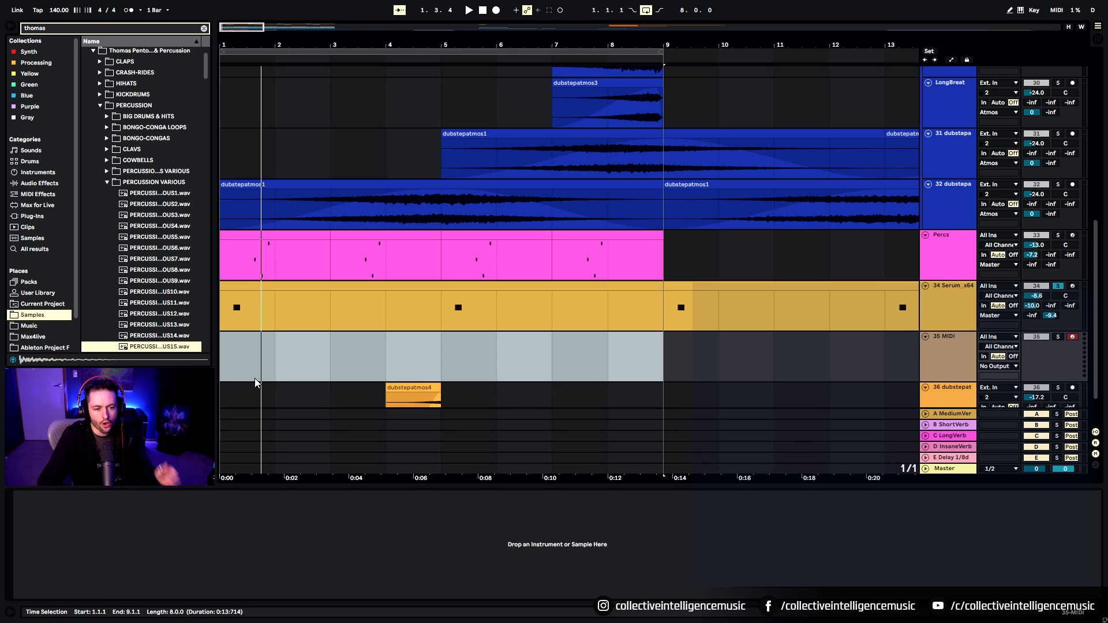
left_click_drag(250, 307, 359, 358)
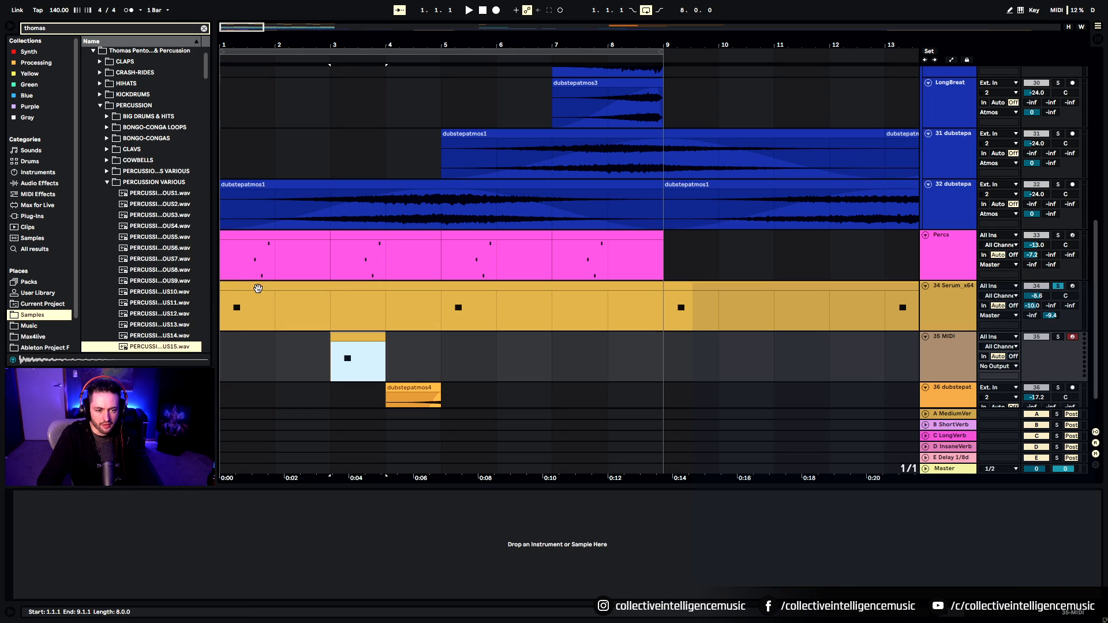
Step: Search the plug-ins for "ser" and load Serum_x64 onto the new MIDI track 35
left_click(109, 28)
type("ser")
left_click(33, 216)
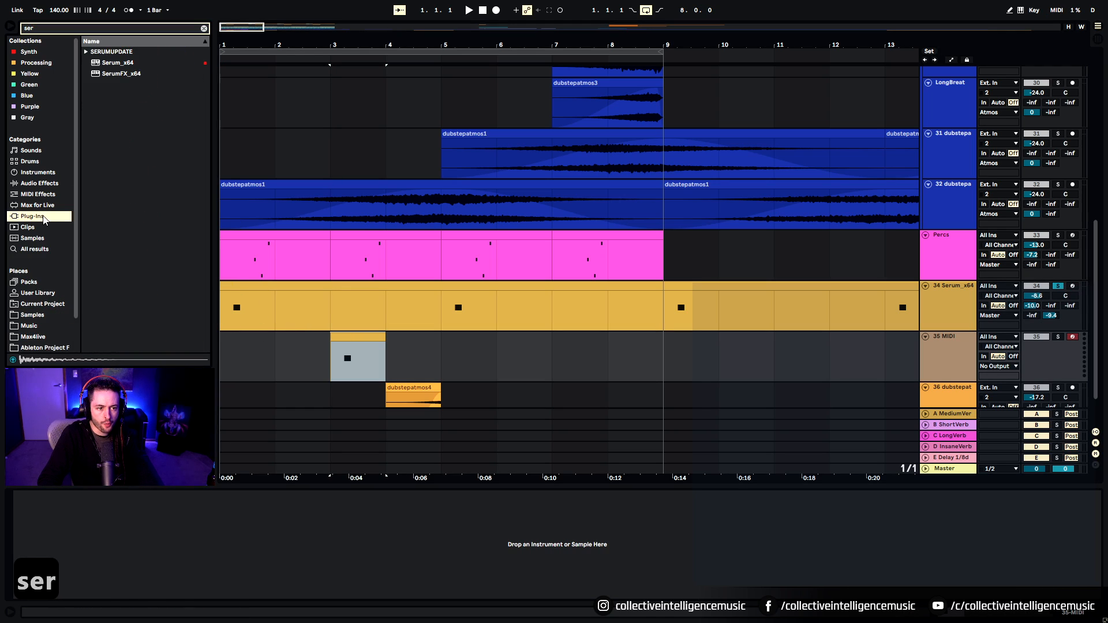
left_click_drag(116, 62, 358, 348)
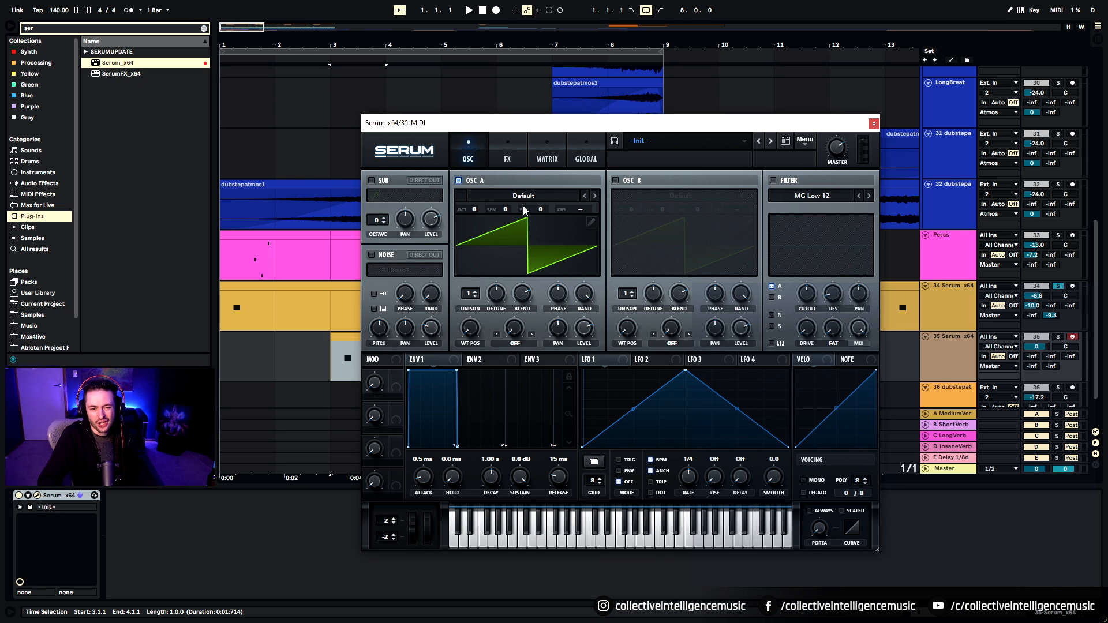
Step: Set oscillator A to the Analog Basic Shapes wavetable and reshape LFO 1 from a triangle into a straight falling ramp
left_click(523, 199)
mouse_move(522, 210)
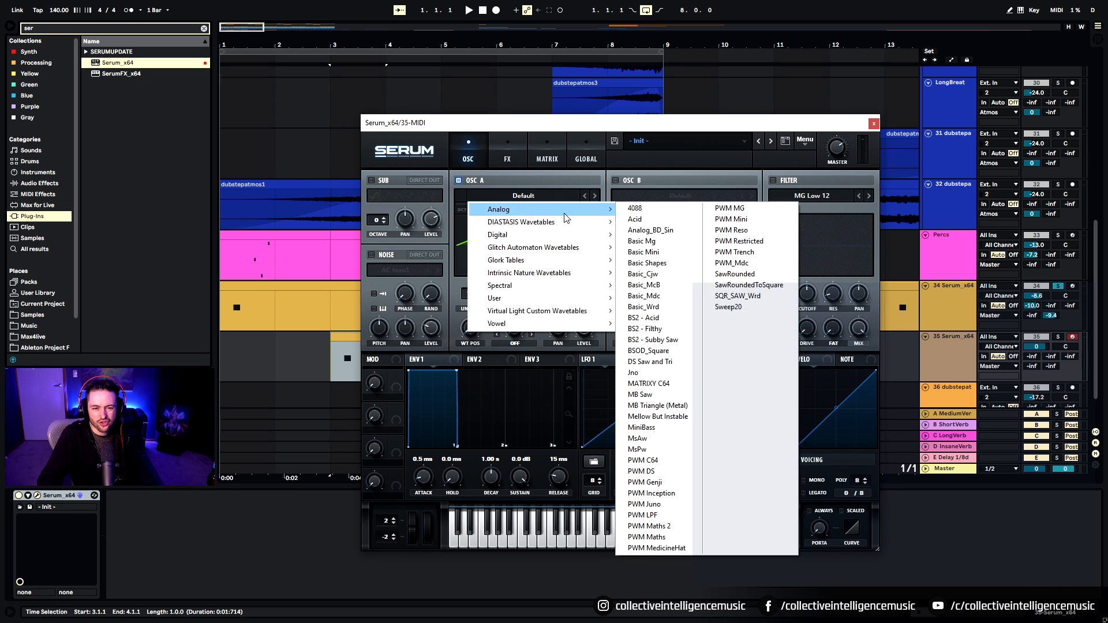
left_click(640, 248)
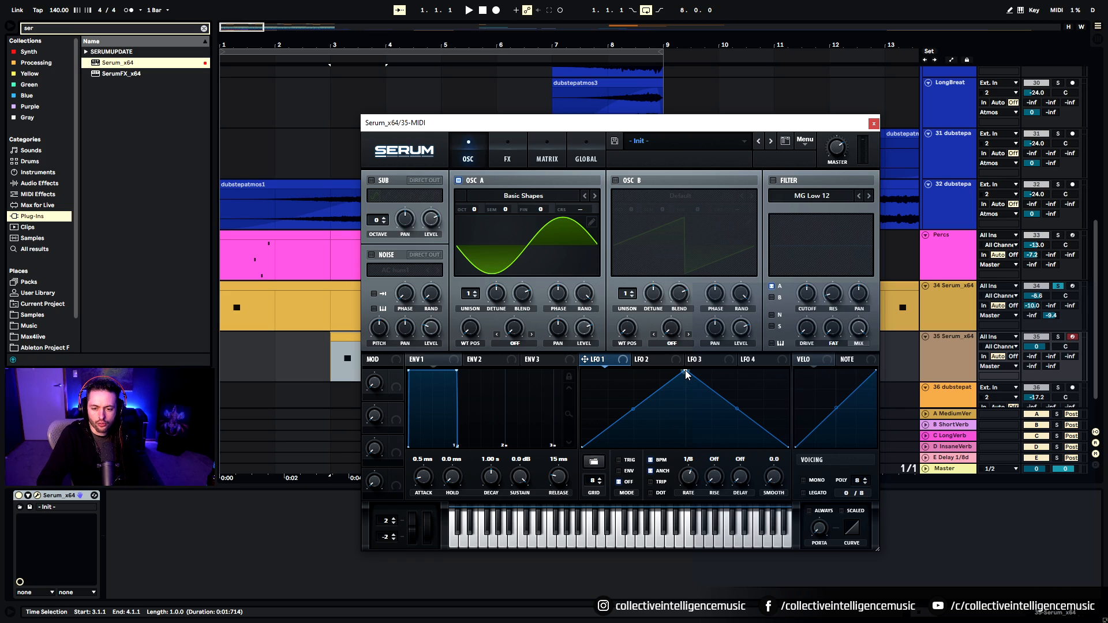
left_click_drag(685, 374, 498, 340)
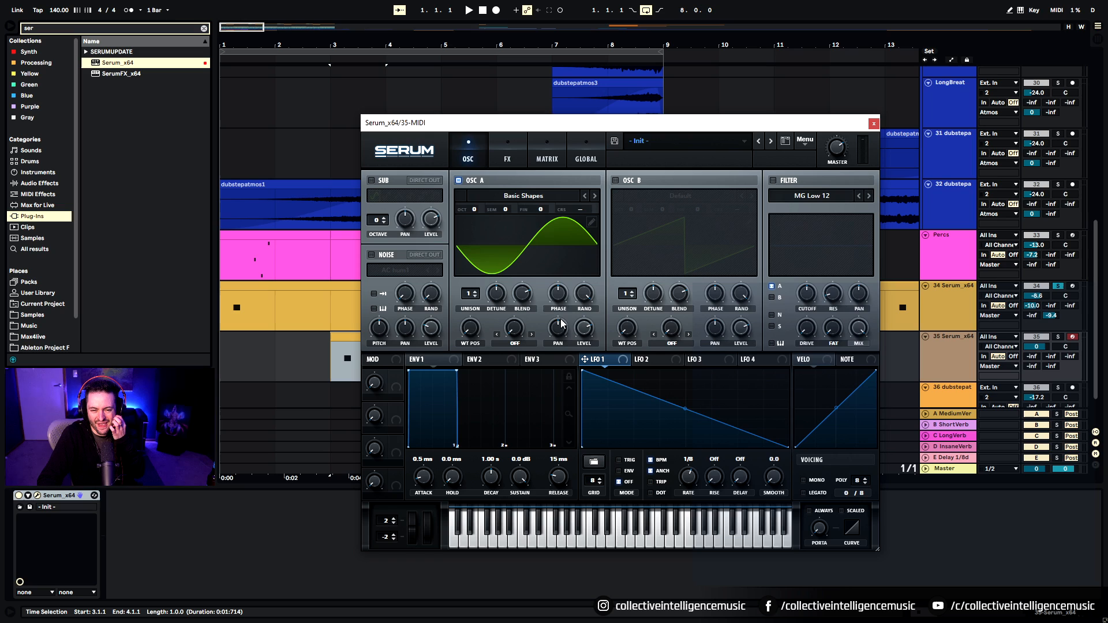
Step: Assign LFO 1 to oscillator A's coarse pitch and check the assignment in the modulation matrix
left_click_drag(575, 217, 577, 209)
left_click(546, 156)
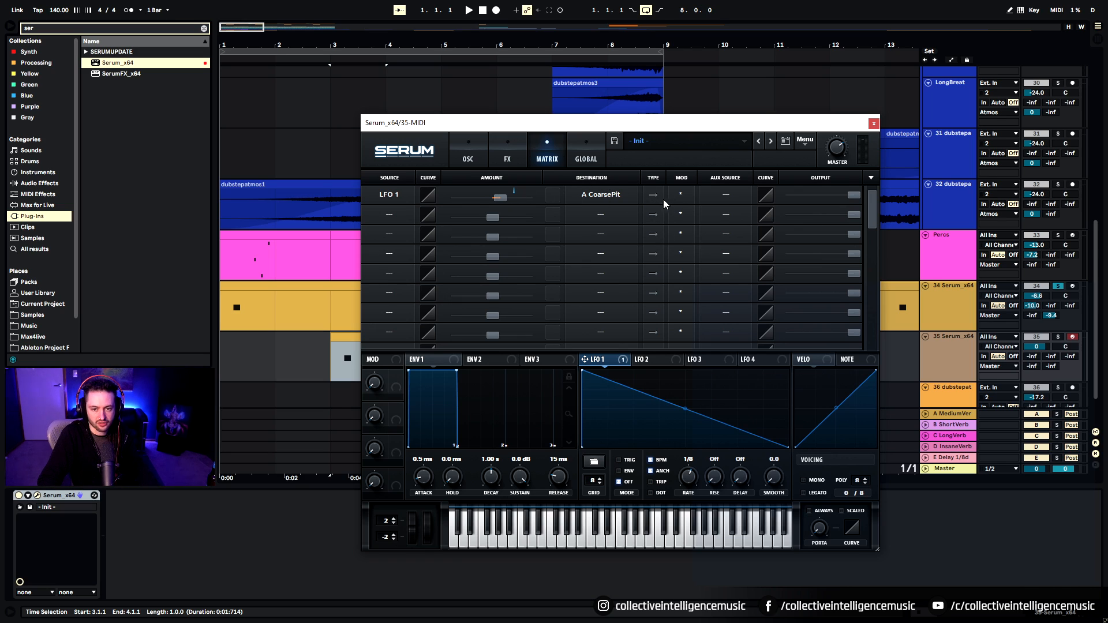
left_click(455, 153)
Step: Play the one-bar clip with track 35 soloed and bend the LFO 1 ramp downward into a fast-falling curve
key("space")
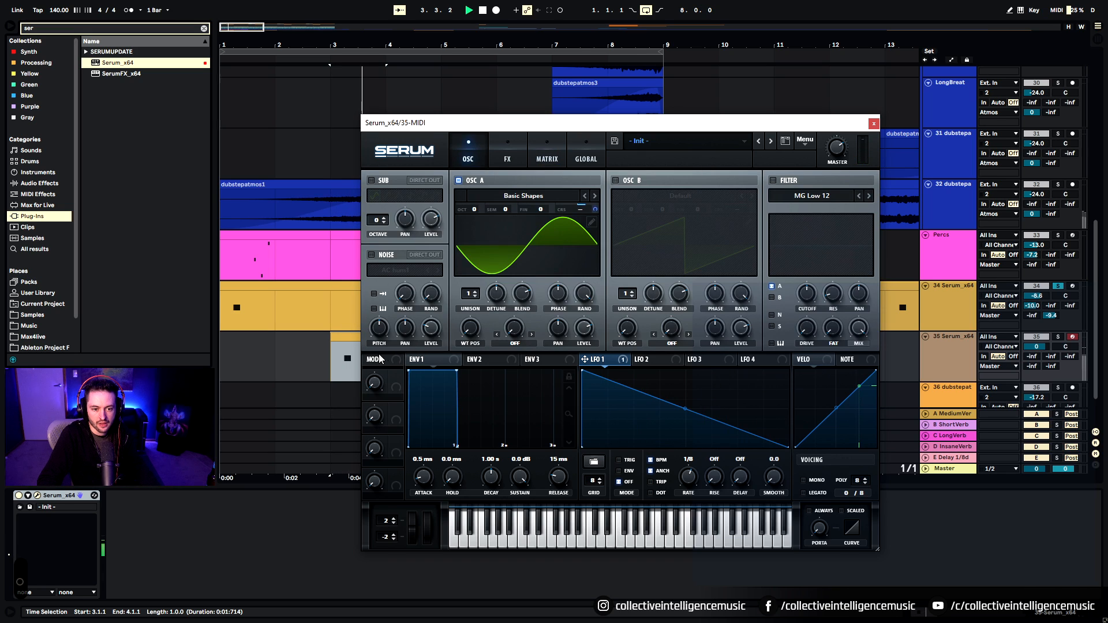
left_click(1059, 337)
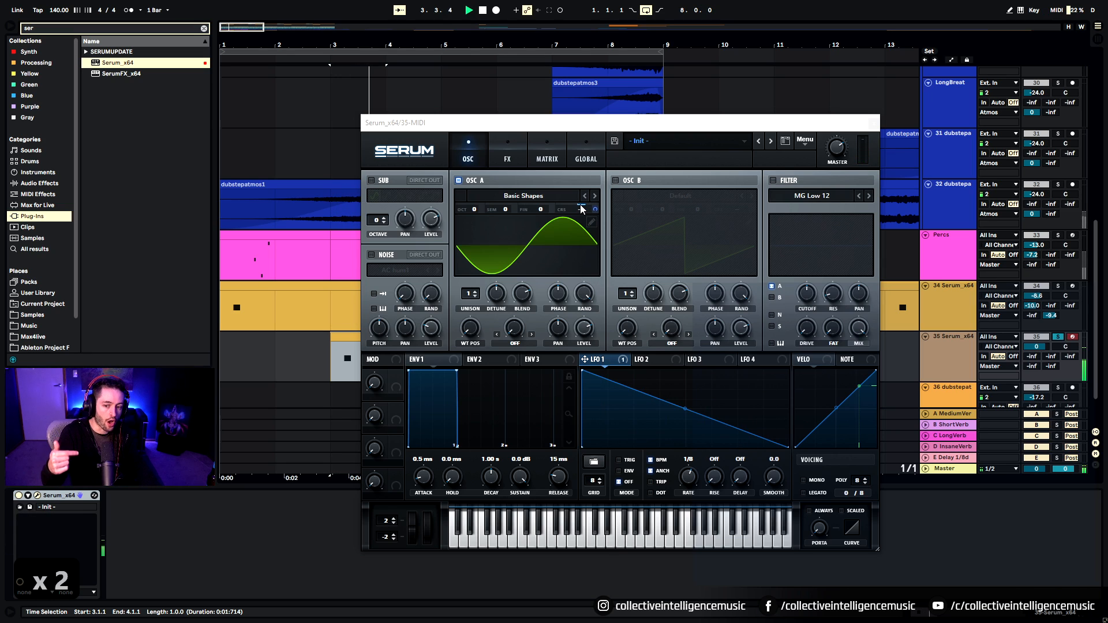
left_click_drag(684, 408, 683, 427)
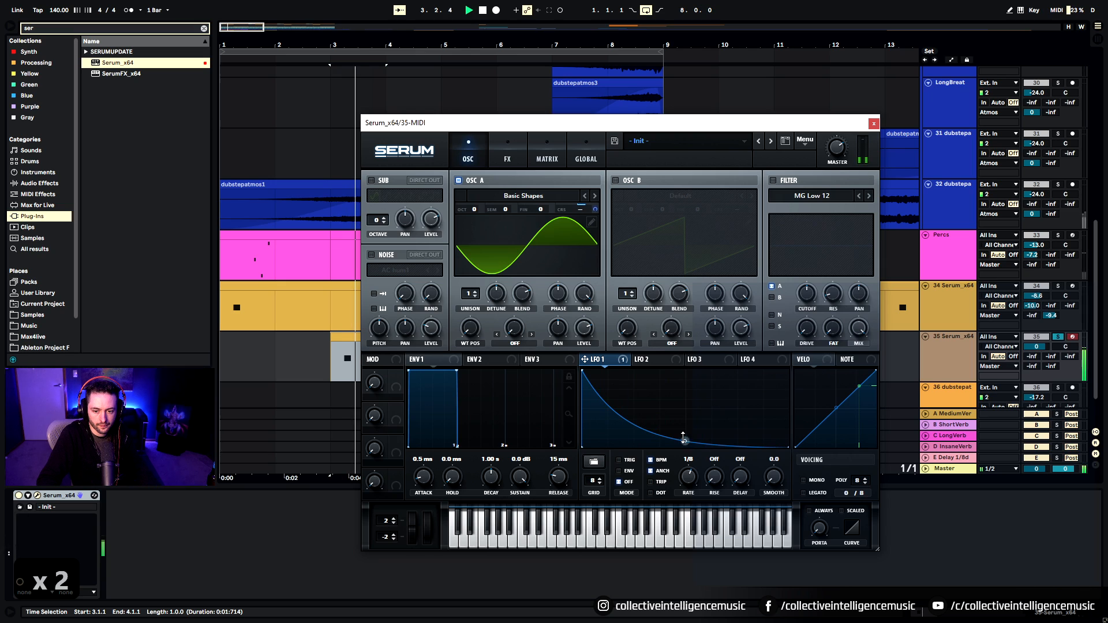
key("space")
key("space")
Step: Set the LFO 1 mode to ENV and replay the clip several times to hear the pitch drop
left_click(619, 470)
key("space")
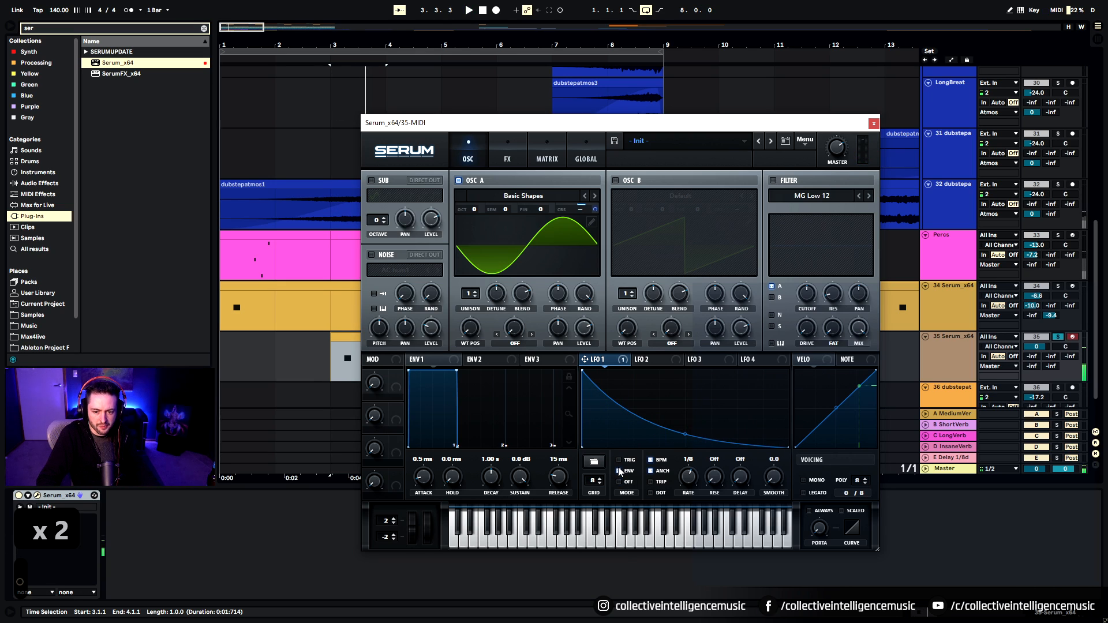
key("space")
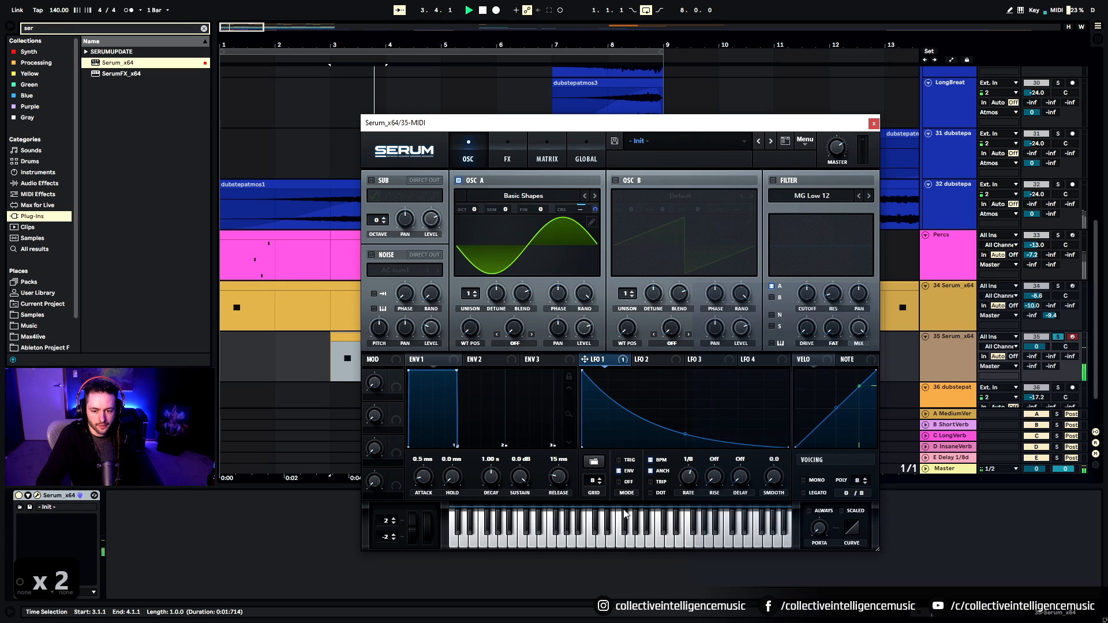
key("space")
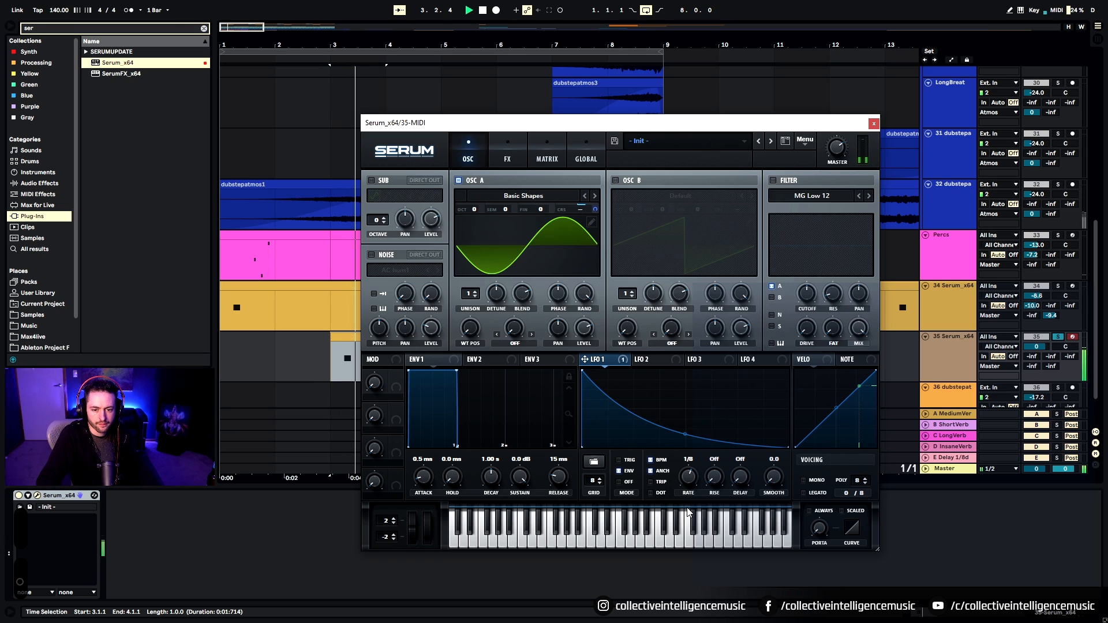
key("space")
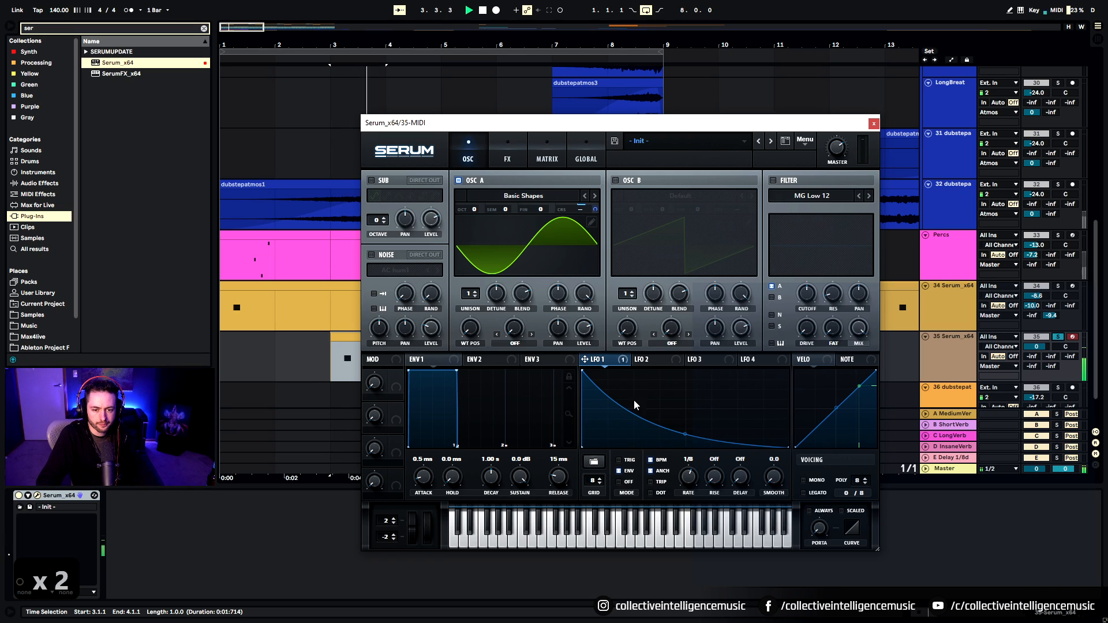
Step: Lower oscillator A's octave to -2 and replay the clip
left_click_drag(473, 210, 476, 247)
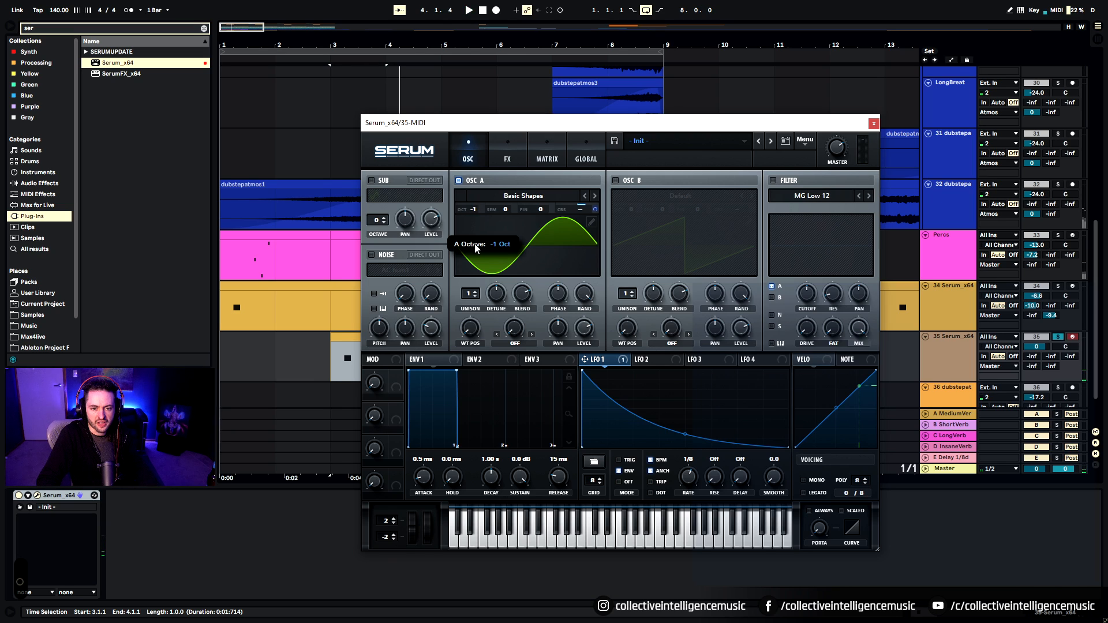
key("space")
key("space")
key("space")
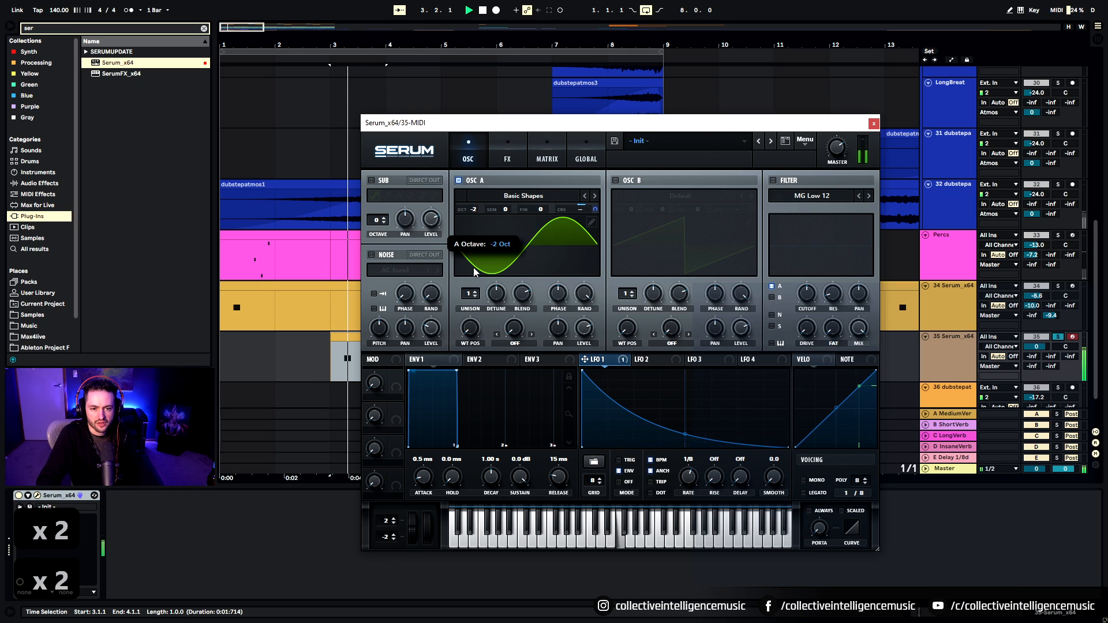
key("space")
key("space")
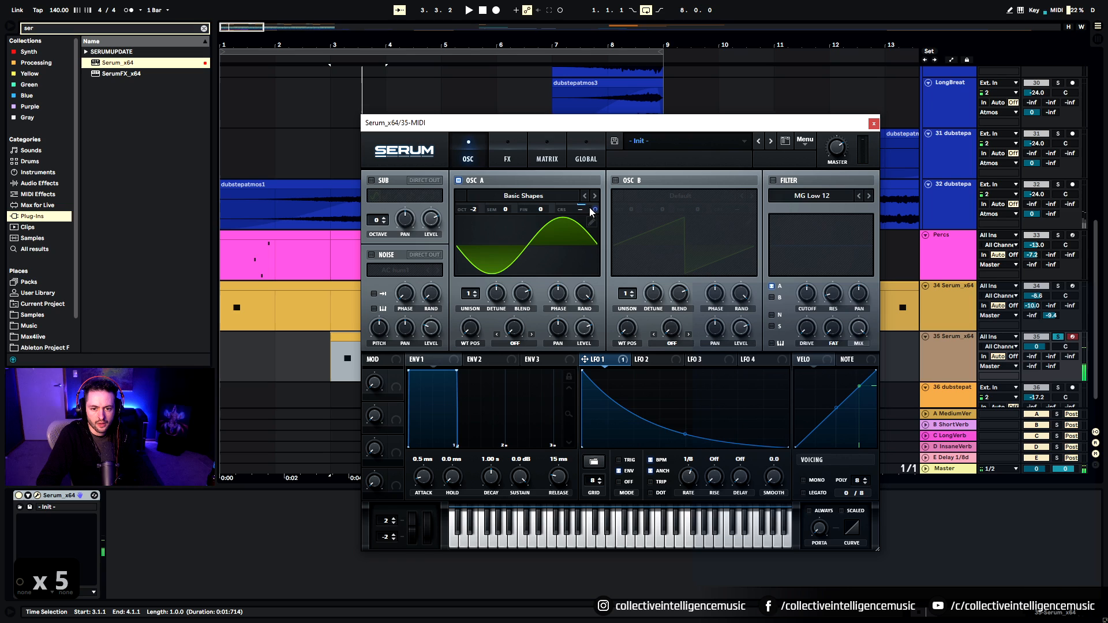
Step: Increase the LFO 1 modulation amount on A CoarsePit in the matrix, return to the oscillator page and replay the clip
left_click(547, 155)
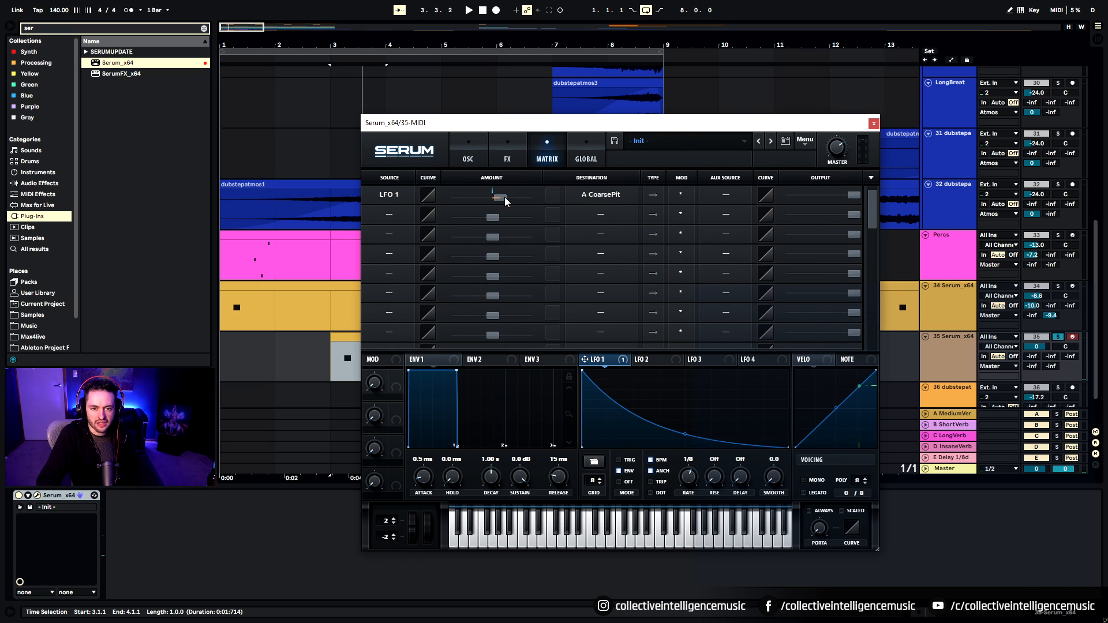
left_click_drag(501, 197, 534, 196)
key("space")
left_click(468, 160)
key("space")
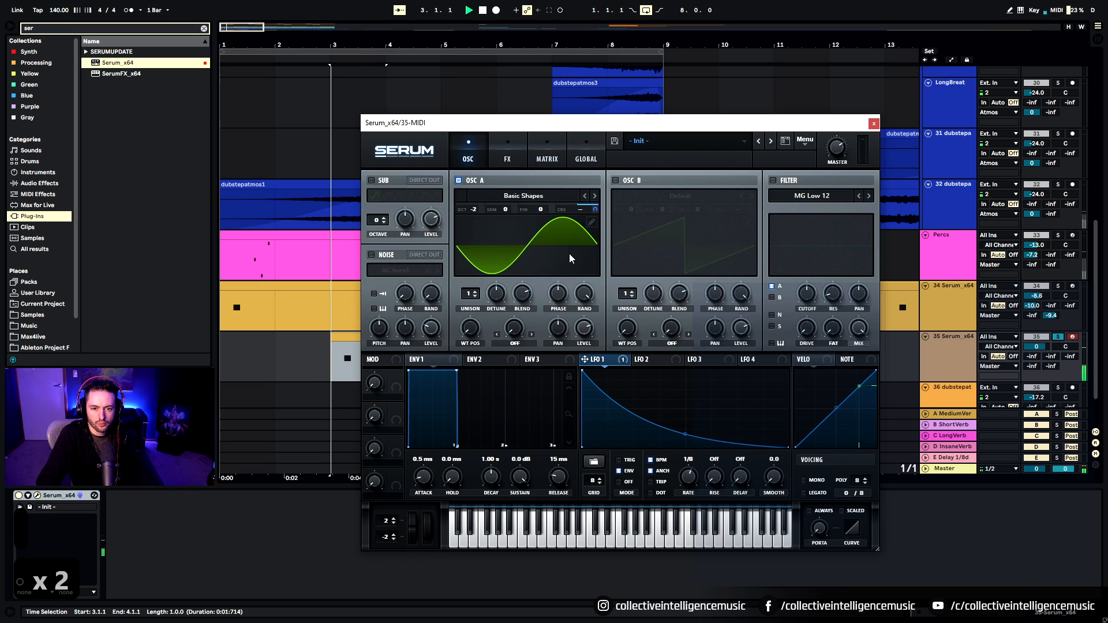
key("space")
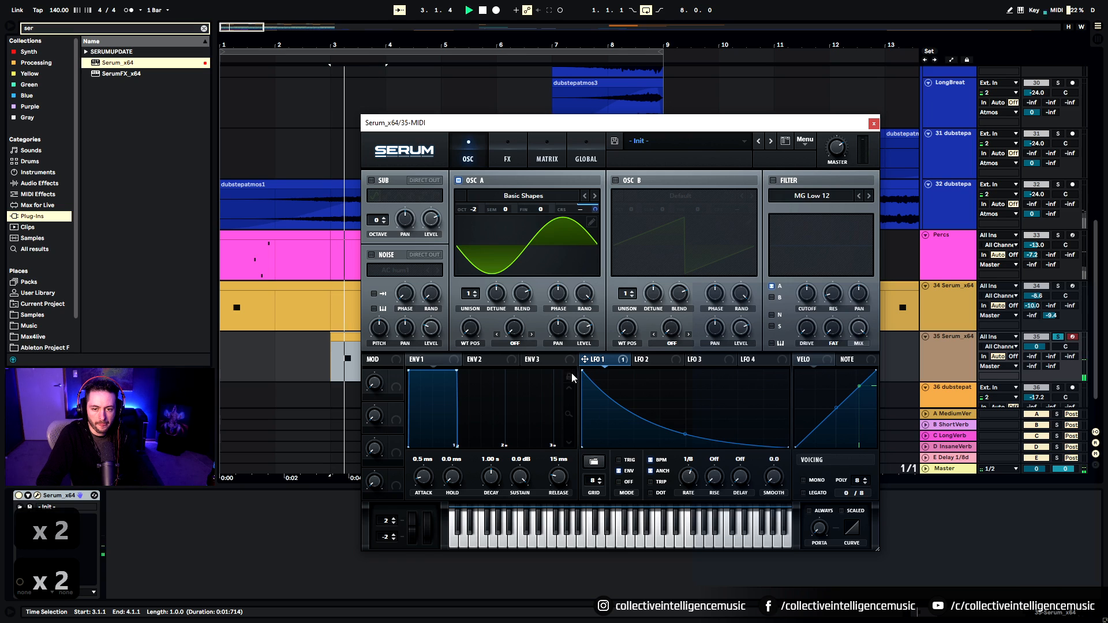
Step: Adjust the LFO 1 modulation of oscillator A's coarse pitch to 36 and on to 40 while replaying the clip
left_click_drag(594, 211, 580, 262)
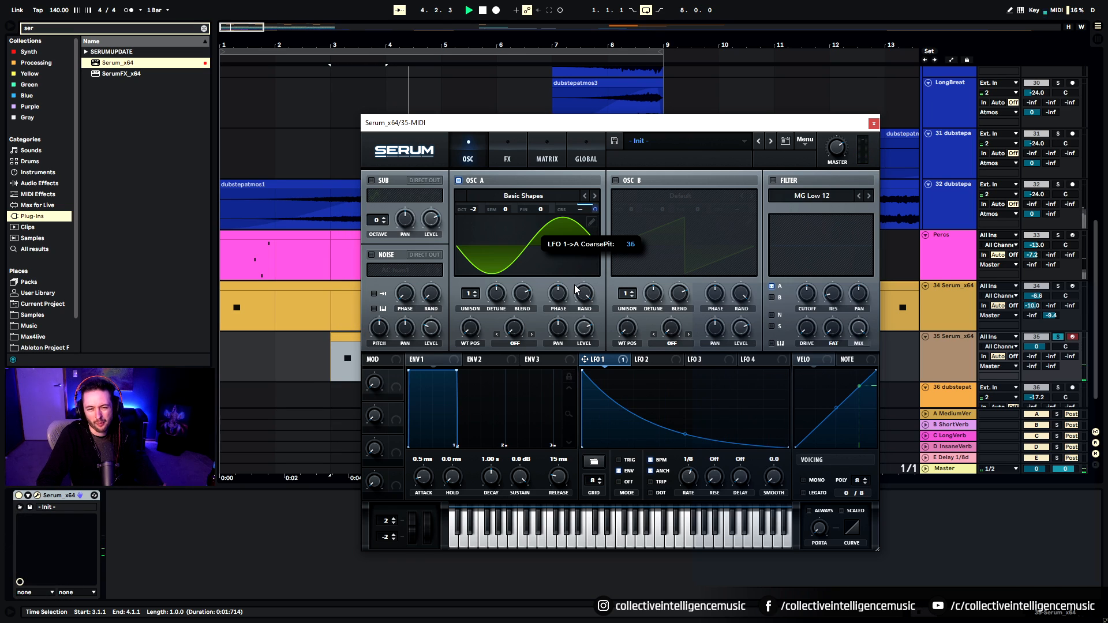
key("space")
key("space")
left_click_drag(575, 287, 577, 283)
key("space")
key("space")
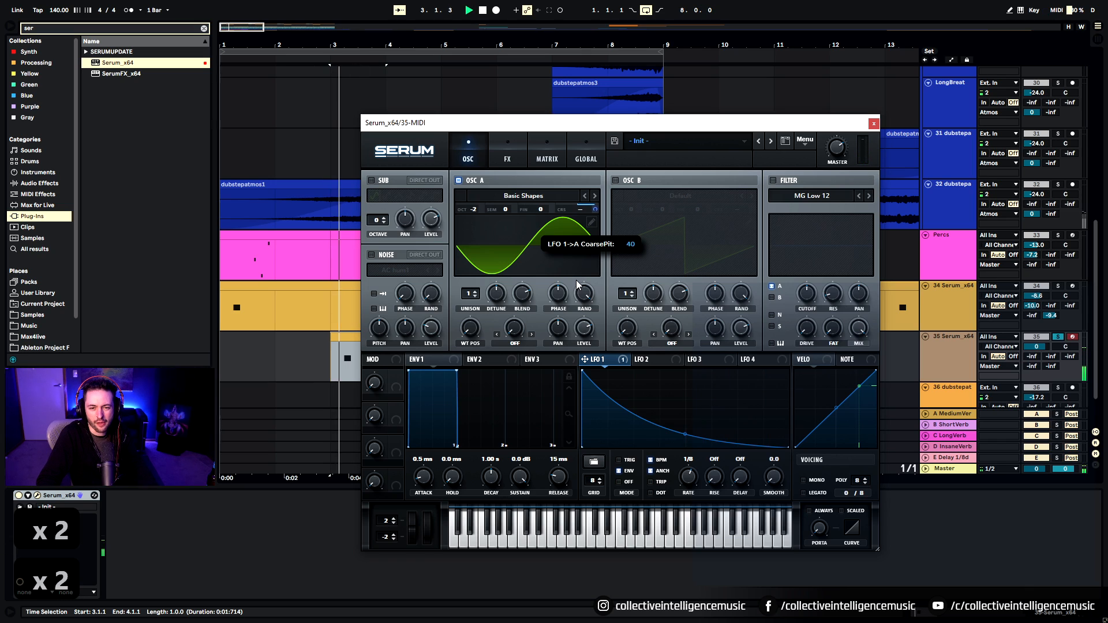
key("space")
Step: Set oscillator A's octave to -1 and replay the clip from bar 3
left_click_drag(472, 210, 476, 206)
key("space")
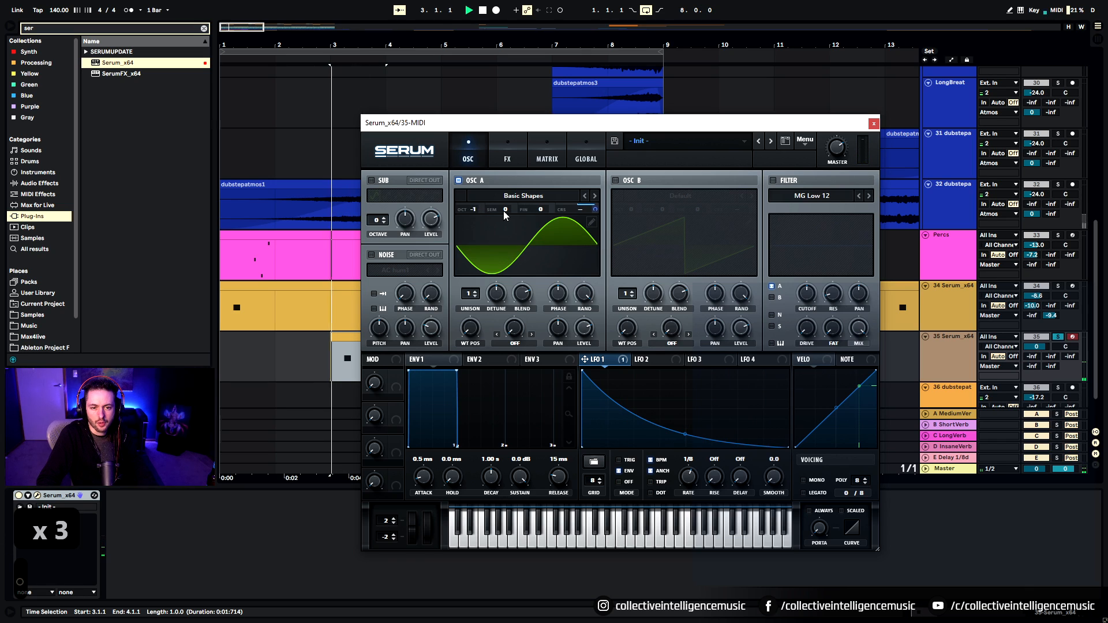
key("space")
key("space")
key("space")
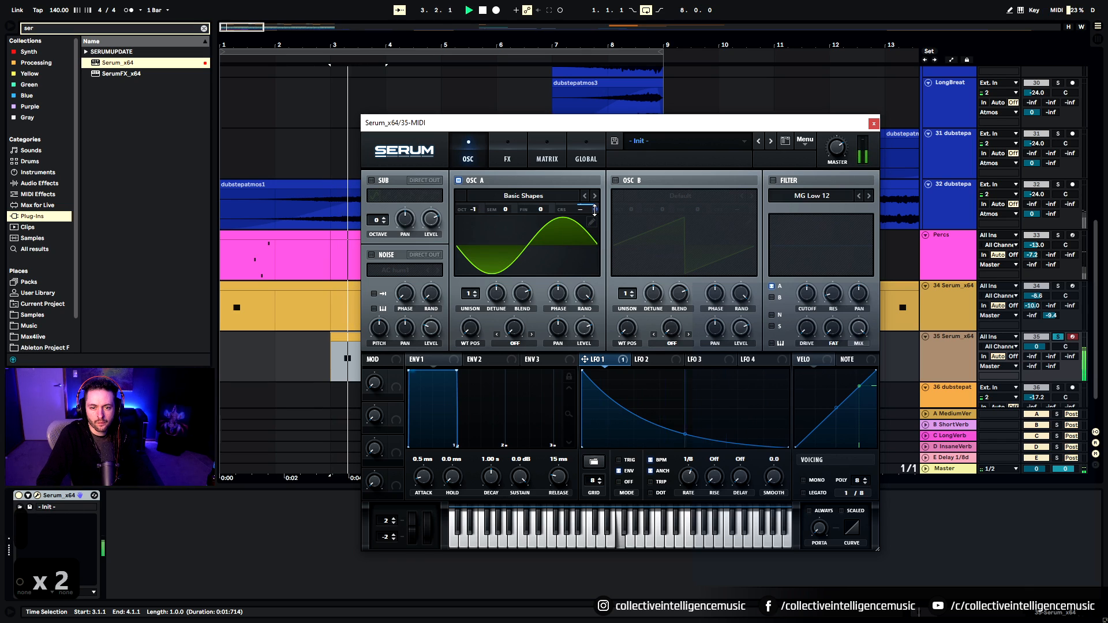
Step: Set oscillator A's unison to 3 voices and replay the clip several times
left_click_drag(477, 293, 470, 277)
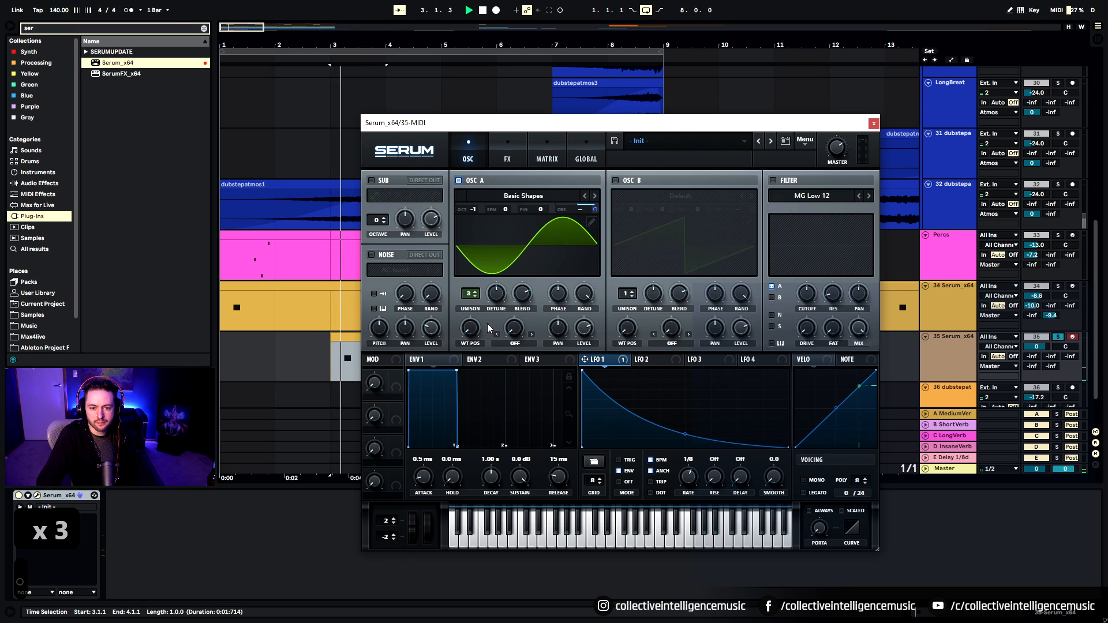
key("space")
key("space")
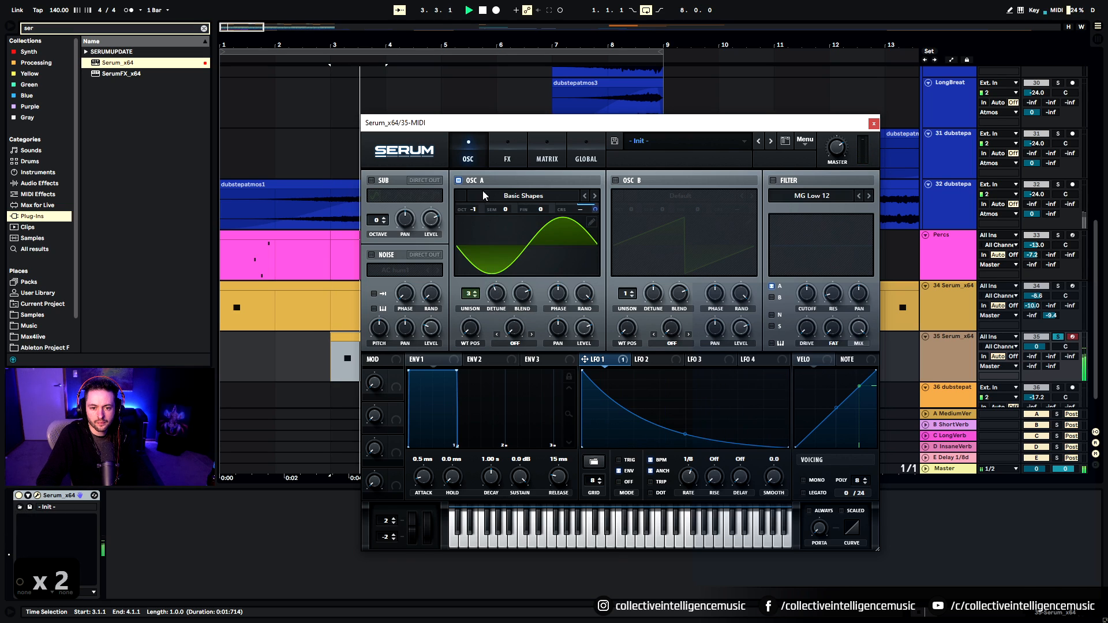
key("space")
key("space")
key("space")
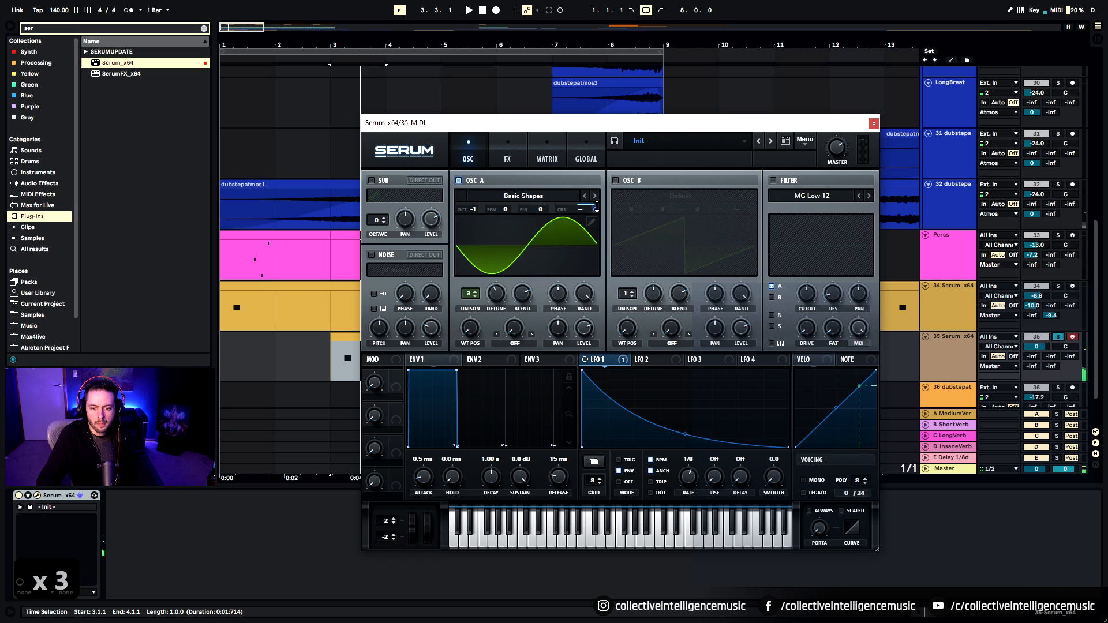
Step: Lower the LFO 1 modulation of oscillator A's coarse pitch to 21 and replay the clip
key("space")
left_click_drag(595, 209, 596, 235)
key("space")
key("space")
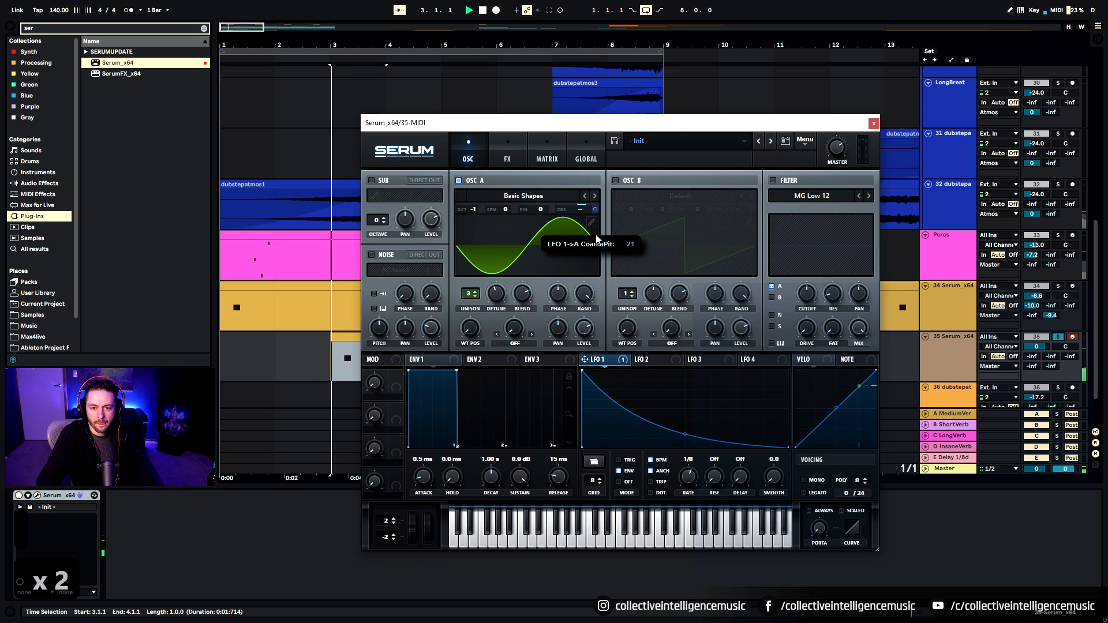
key("space")
left_click(519, 151)
left_click(476, 152)
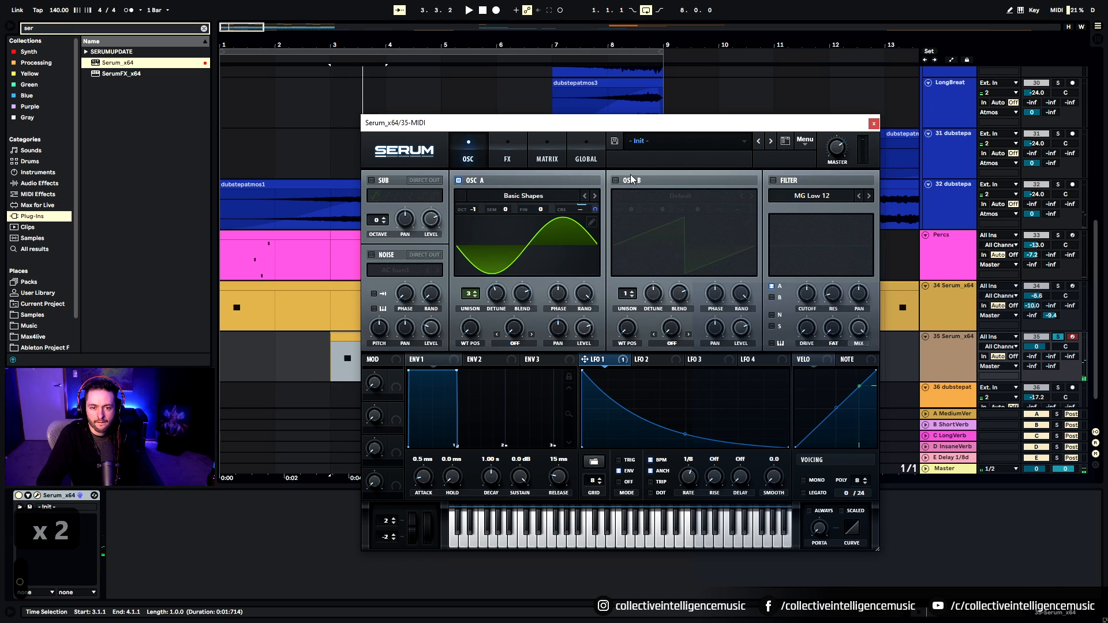
Step: Enable the filter with the High 18 type, adjust its cutoff and replay the clip
left_click(773, 180)
left_click(812, 196)
mouse_move(796, 208)
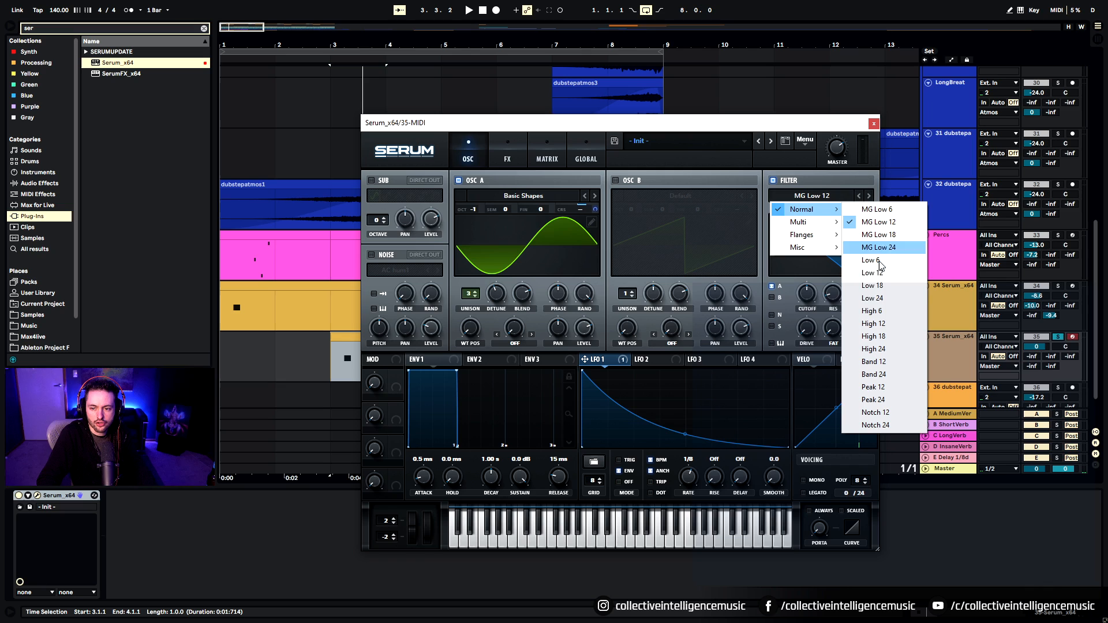
left_click(882, 316)
left_click_drag(818, 299, 841, 264)
key("space")
key("space")
key("space")
key("space")
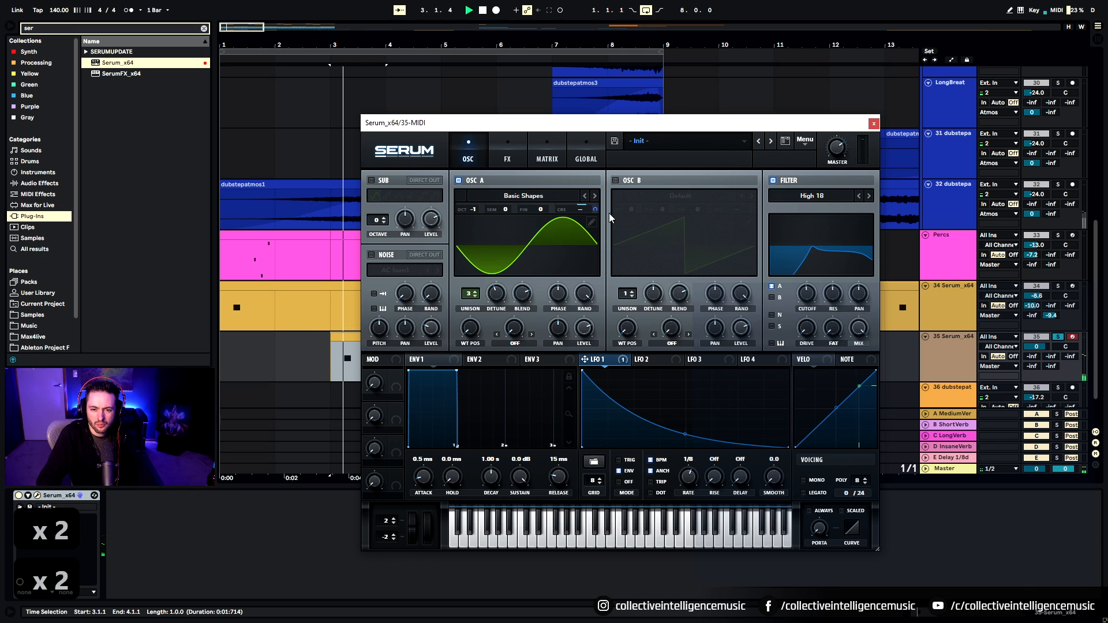
Step: Set the LFO 1 modulation of oscillator A's coarse pitch to 30 and replay the clip
key("space")
mouse_move(597, 209)
key("space")
key("space")
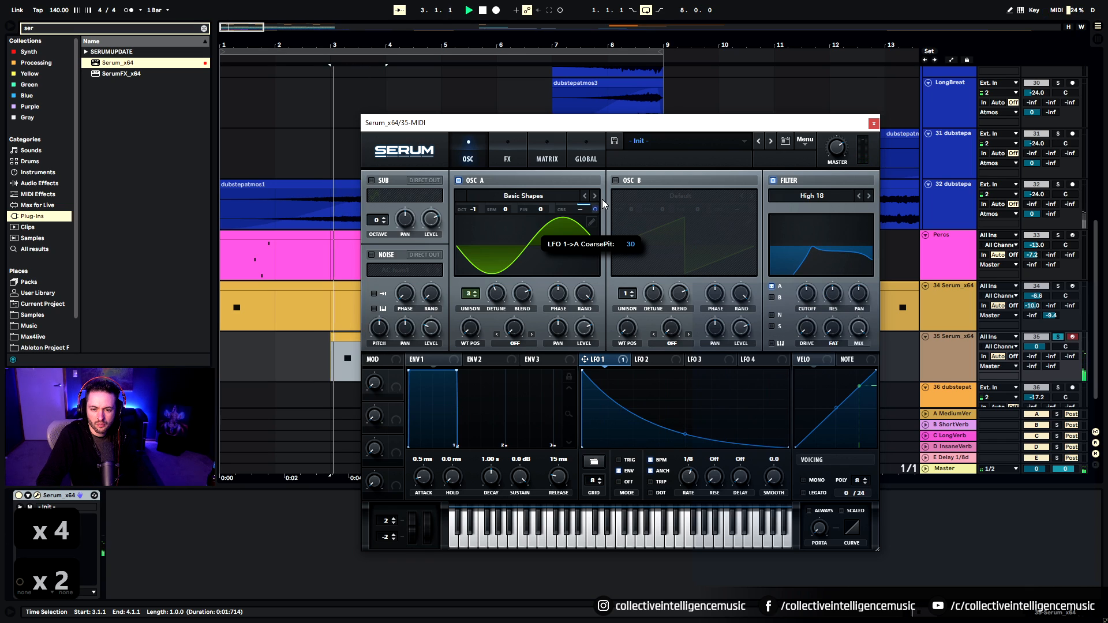
key("space")
key("space")
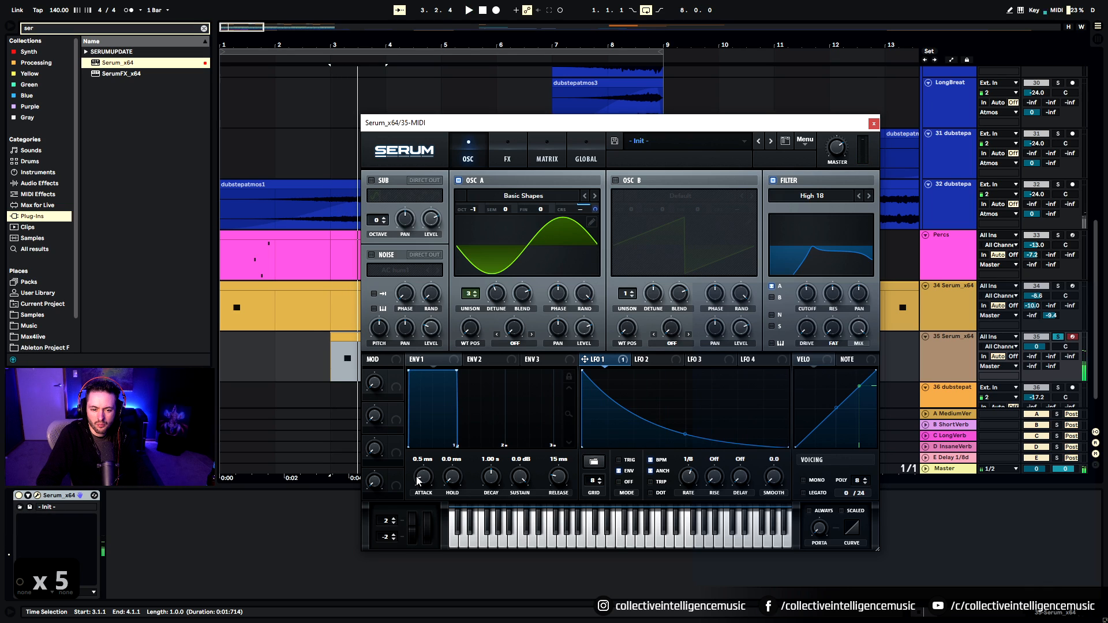
Step: Shape envelope 1 with 0.0 ms attack, 695 ms decay and sustain fully down, replaying the clip repeatedly
key("space")
left_click_drag(494, 474, 506, 497)
left_click_drag(519, 477, 494, 469)
key("space")
key("space")
key("space")
key("space")
key("space")
key("space")
key("space")
key("space")
key("space")
key("space")
key("space")
key("space")
key("space")
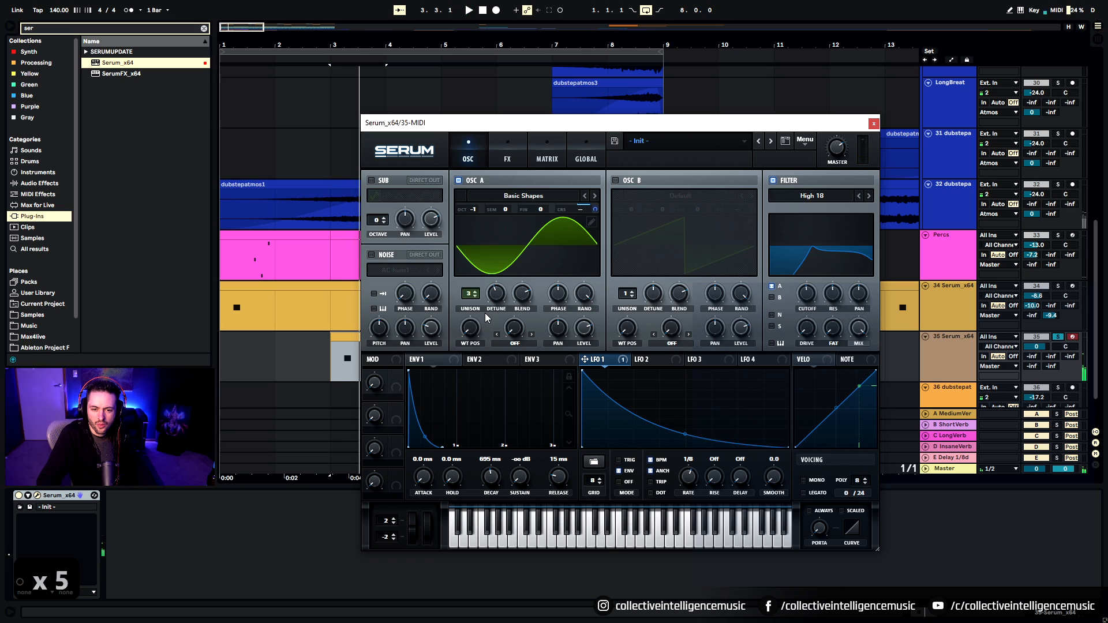
Step: Reduce oscillator A's unison detune while replaying the clip
left_click_drag(490, 297, 492, 305)
key("space")
key("space")
key("space")
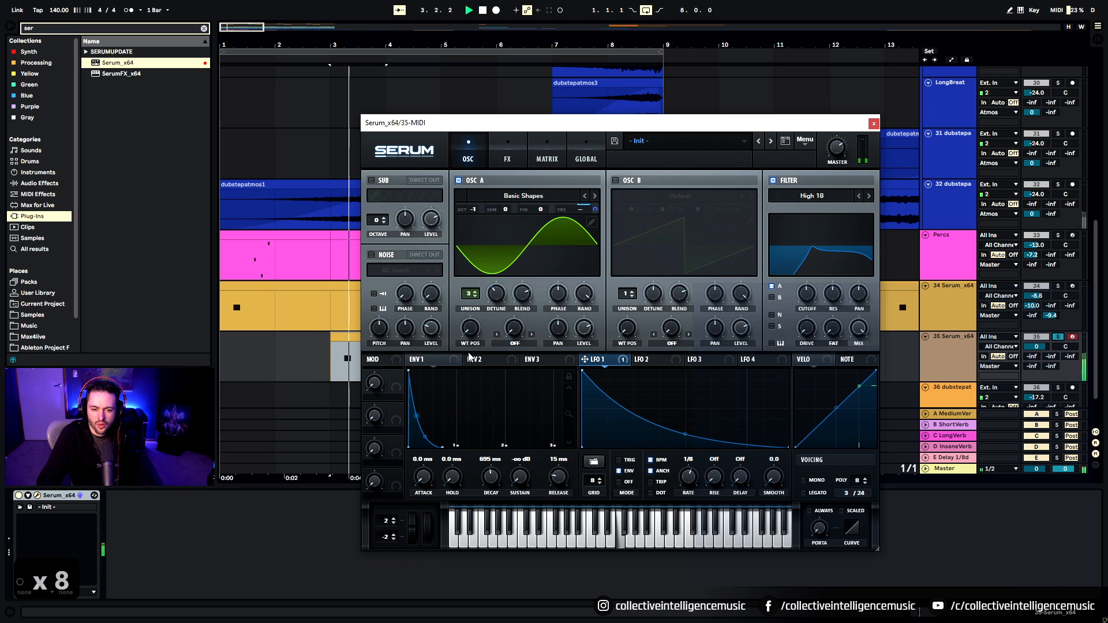
key("space")
key("space")
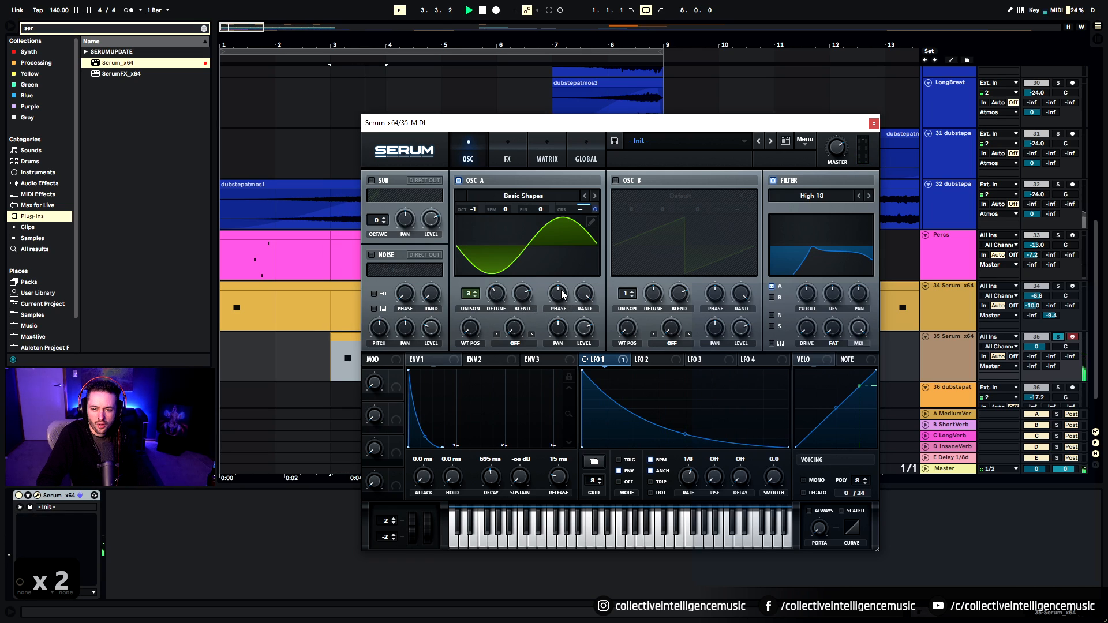
Step: Solo the 34 Serum_x64 track alongside the new one and replay both together
key("space")
left_click(1058, 285)
key("space")
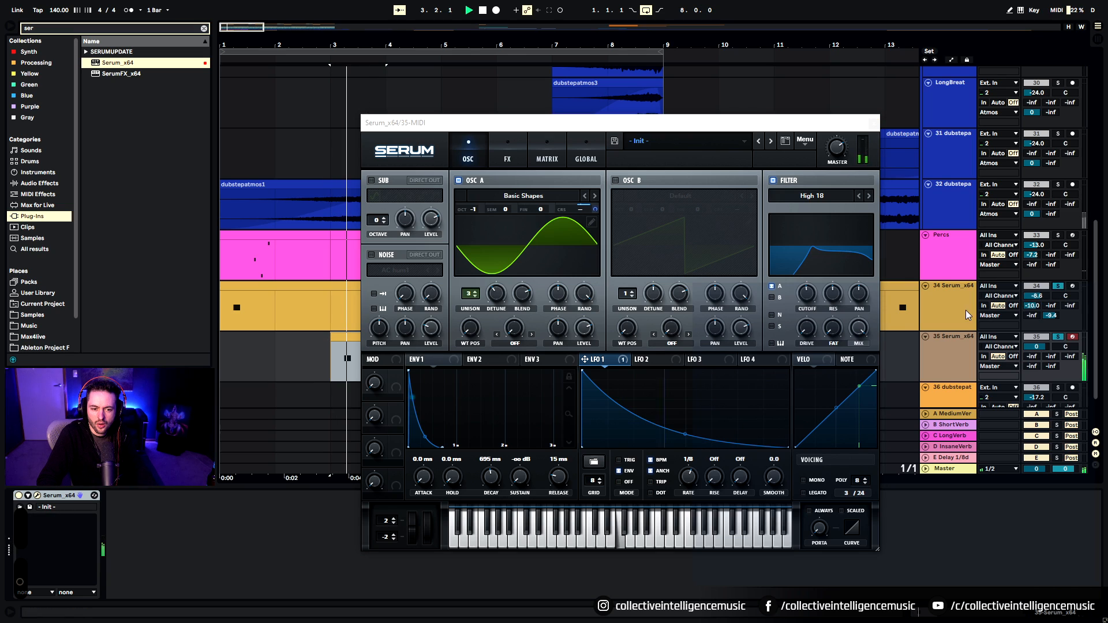
key("space")
Step: Enable the compressor effect in multiband mode, raise its gain and replay the clip
left_click(507, 154)
left_click(388, 287)
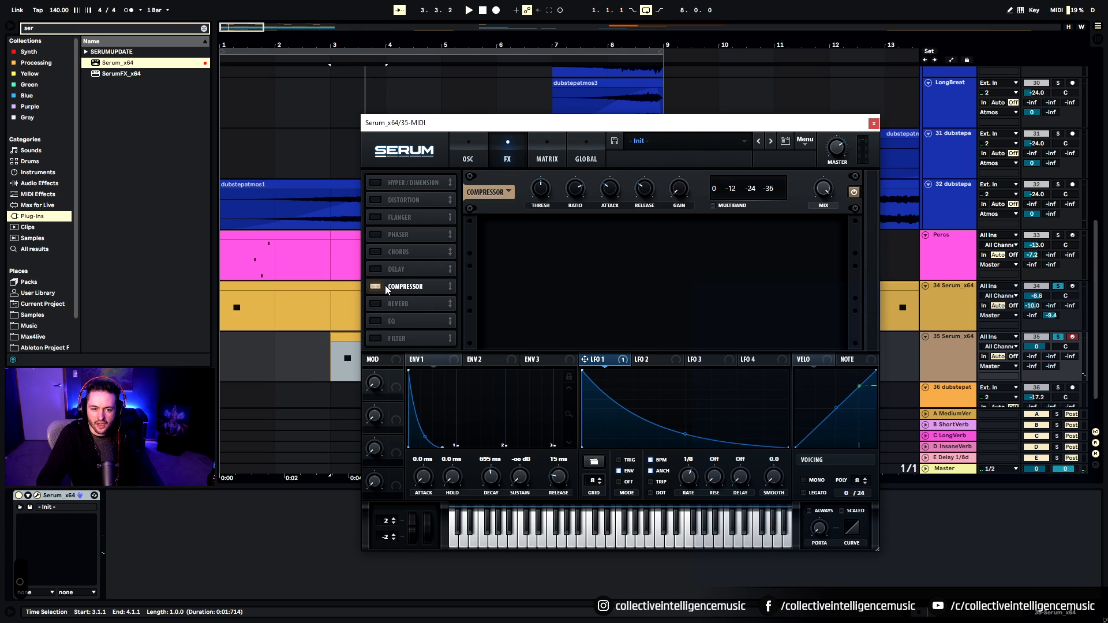
left_click(731, 207)
key("space")
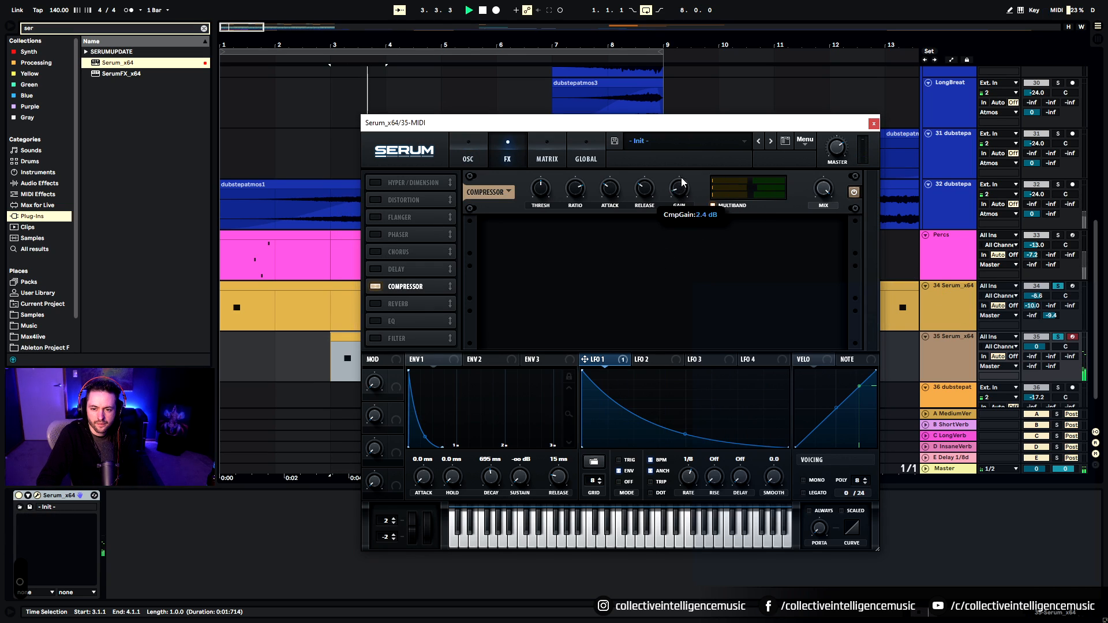
left_click_drag(683, 171, 684, 163)
key("space")
key("space")
key("space")
Step: Add the Tube distortion effect, increase its drive and replay the clip
left_click(397, 202)
left_click(553, 192)
left_click(552, 198)
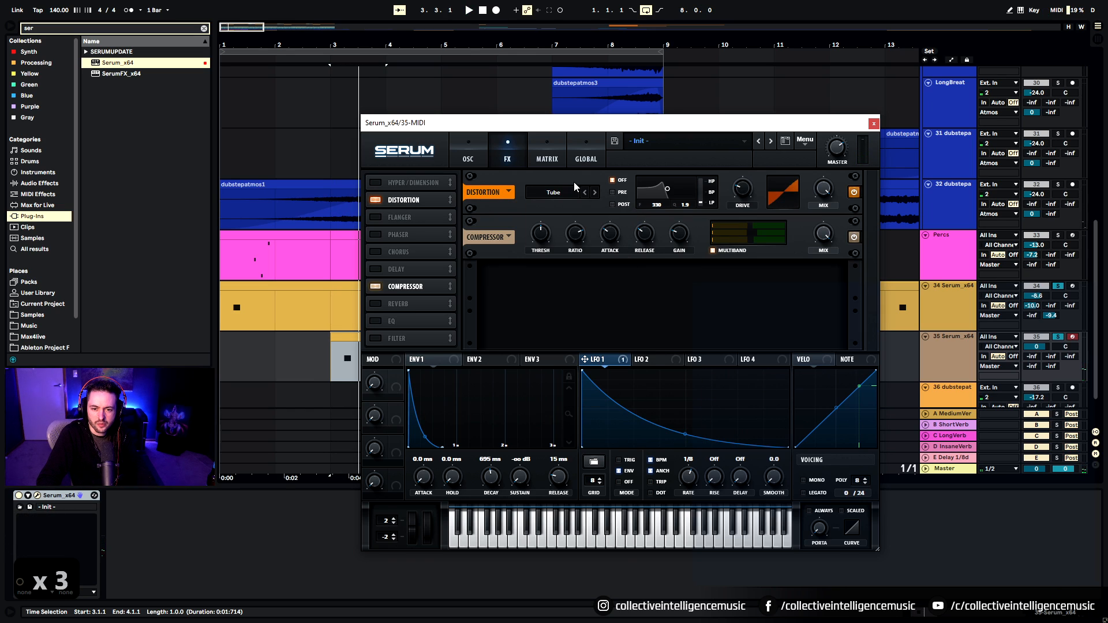
left_click_drag(739, 191, 774, 155)
key("space")
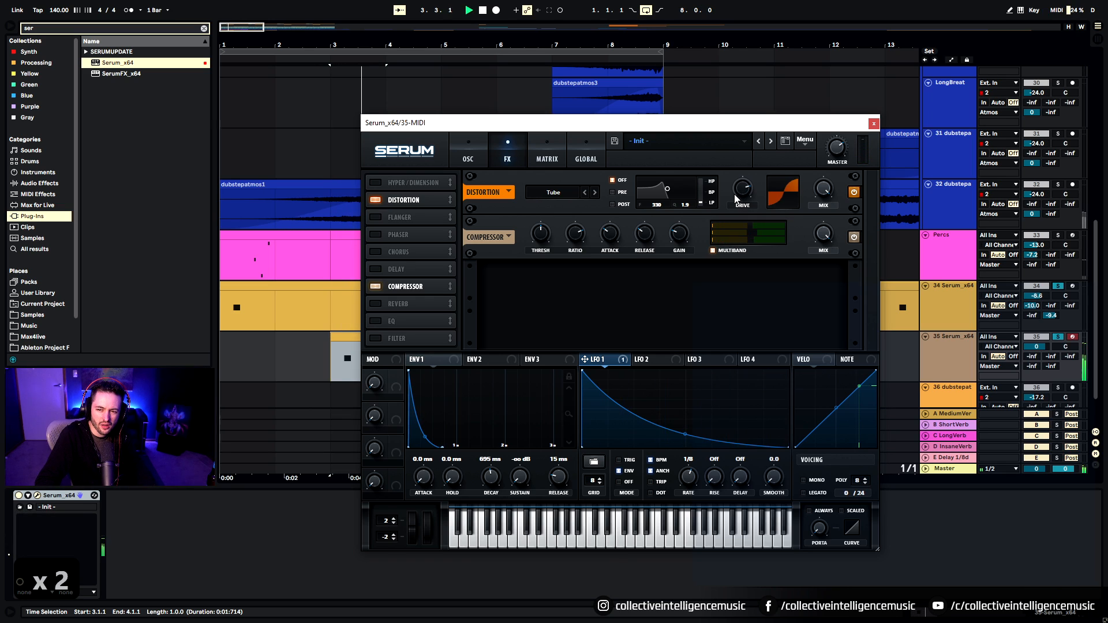
key("space")
Step: Set envelope 1's release to 52 ms on the oscillator page and replay the clip
left_click(483, 155)
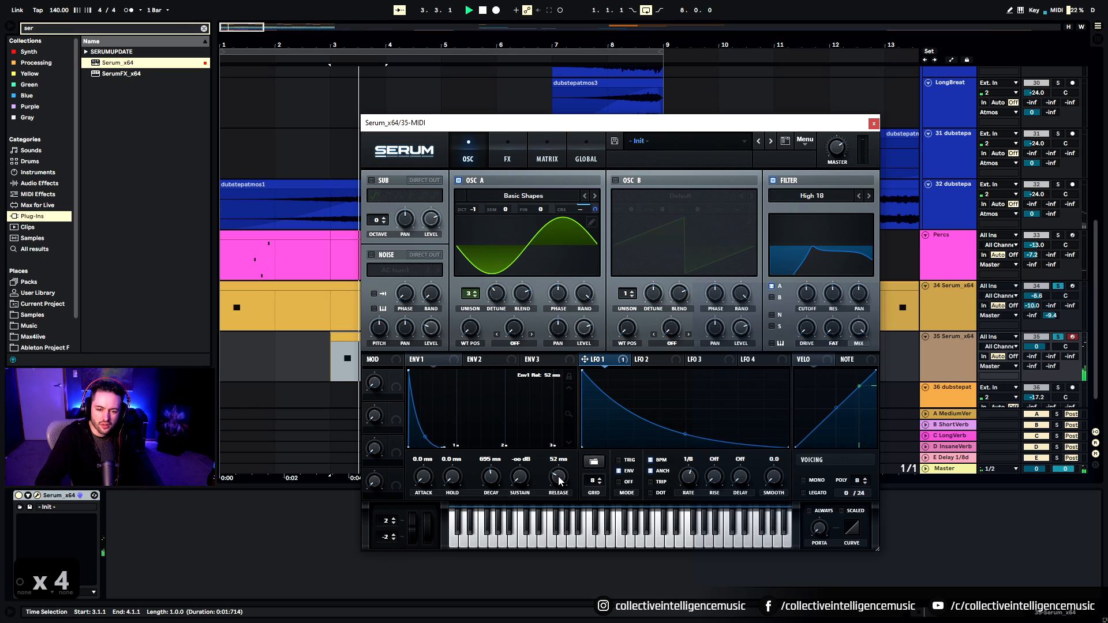
key("space")
key("space")
key("space")
key("space")
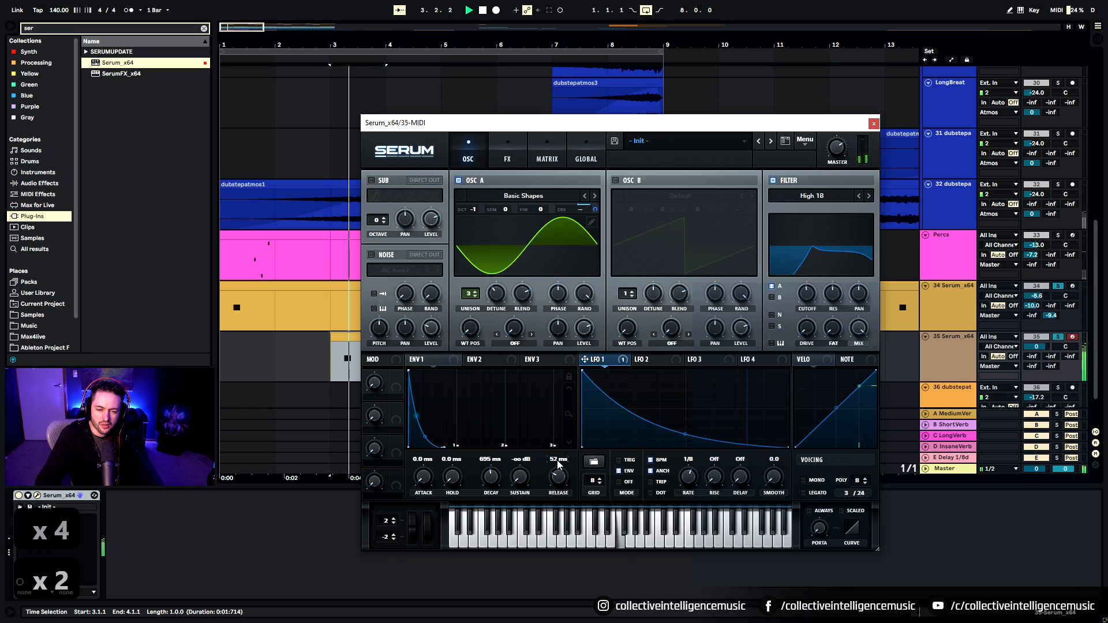
key("space")
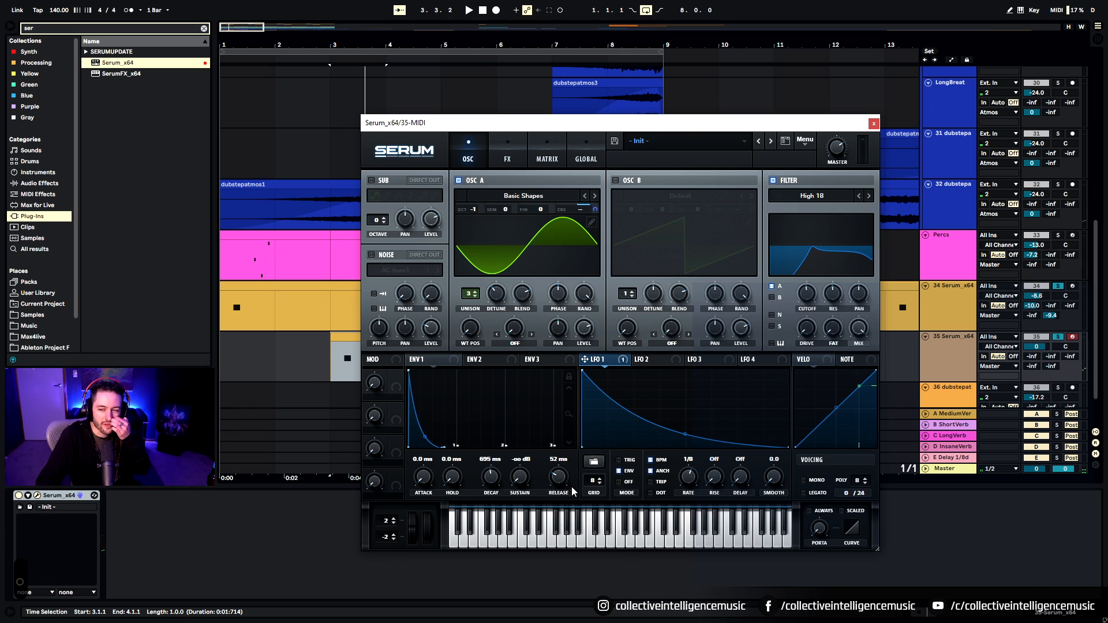
Step: Set track 35's A-MediumVerb send to -10 dB and replay the clip
left_click(1036, 359)
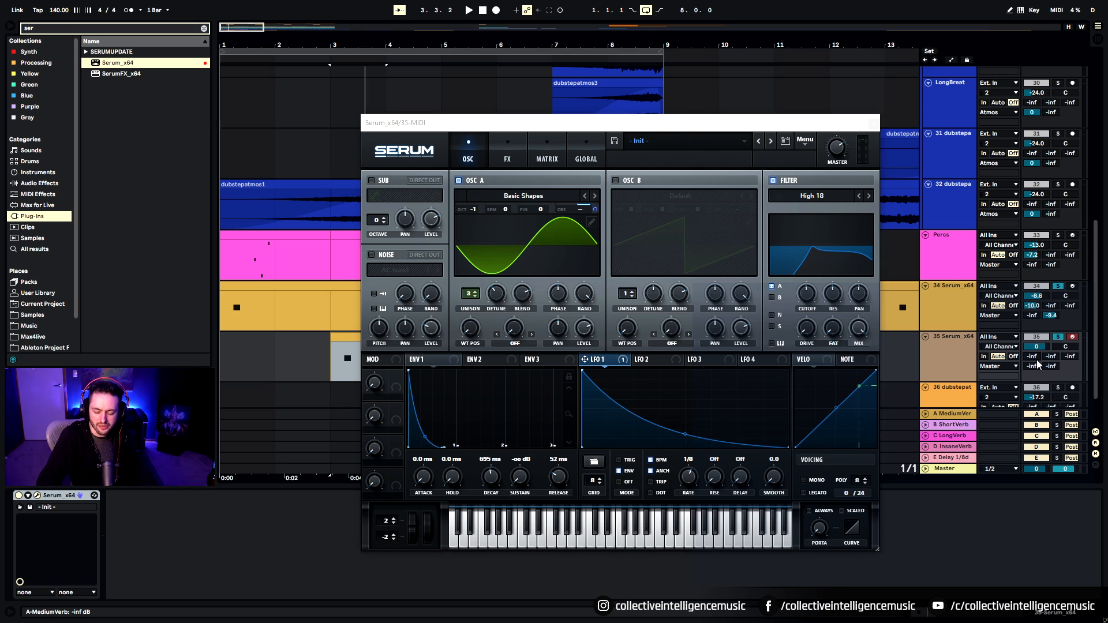
type("-10")
key("Return")
key("space")
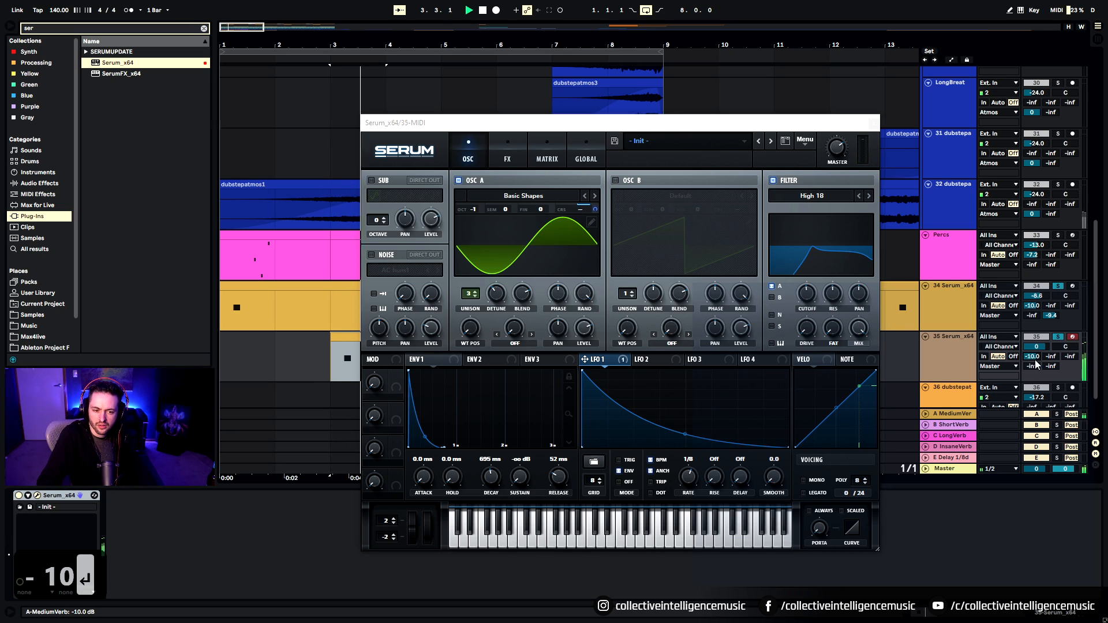
key("space")
key("space")
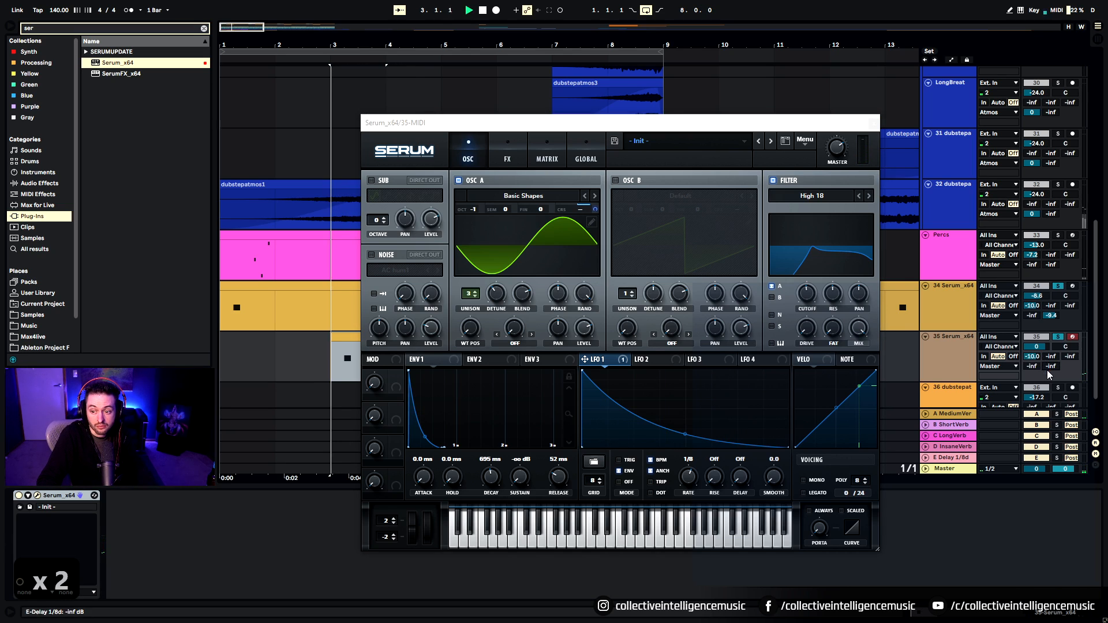
key("space")
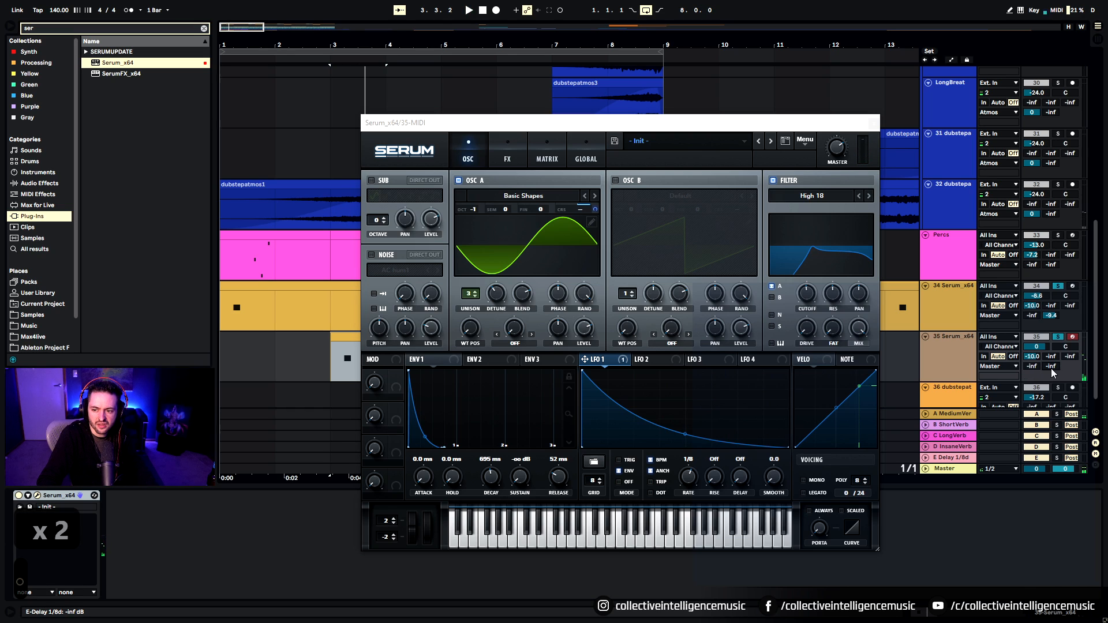
Step: Set track 35's E-Delay 1/8d send to -10 dB and replay the clip
left_click(1050, 366)
type("-10")
key("Return")
key("space")
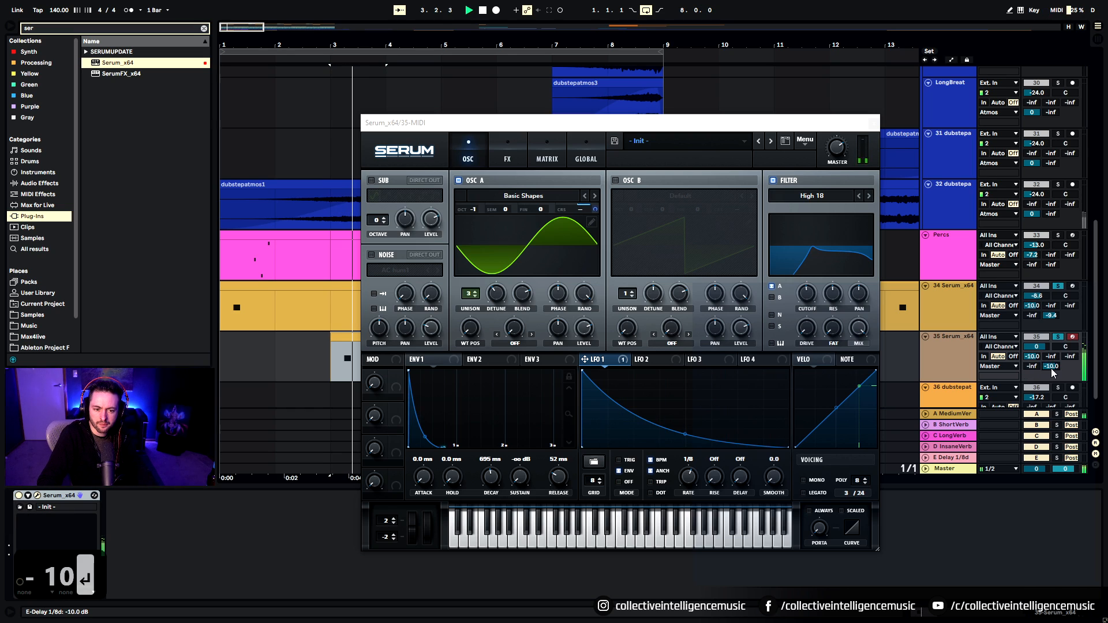
Step: Raise the filter cutoff slightly during playback and close the Serum window
key("space")
key("space")
left_click_drag(807, 295, 806, 288)
left_click(874, 124)
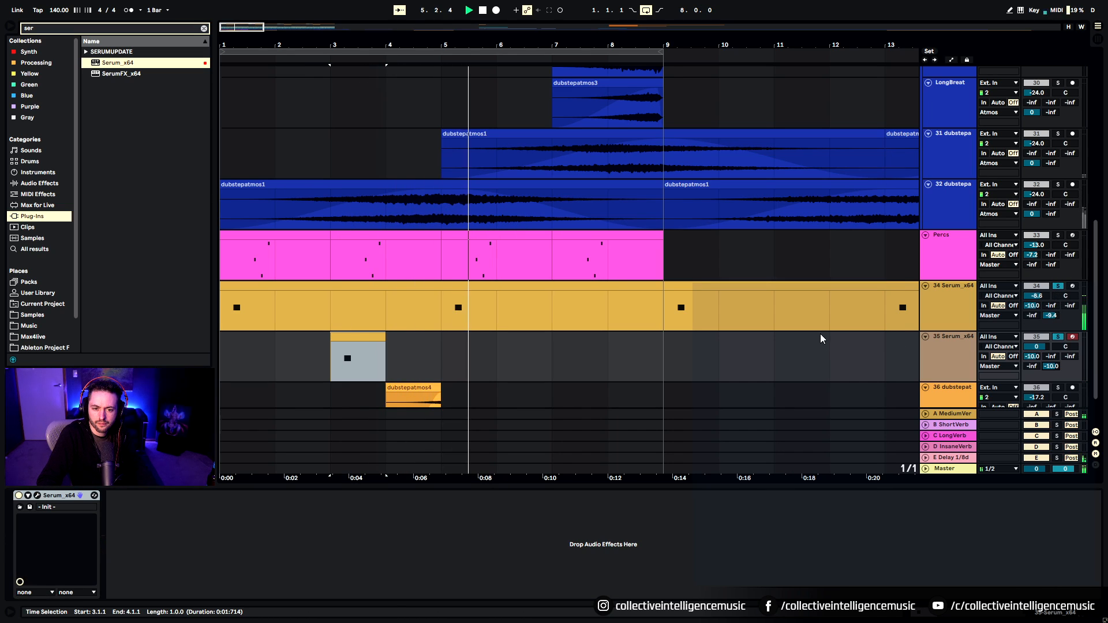
Step: Copy the bar 3 clip on track 35 to bar 6 and play the arrangement from bar 2
left_click(370, 338)
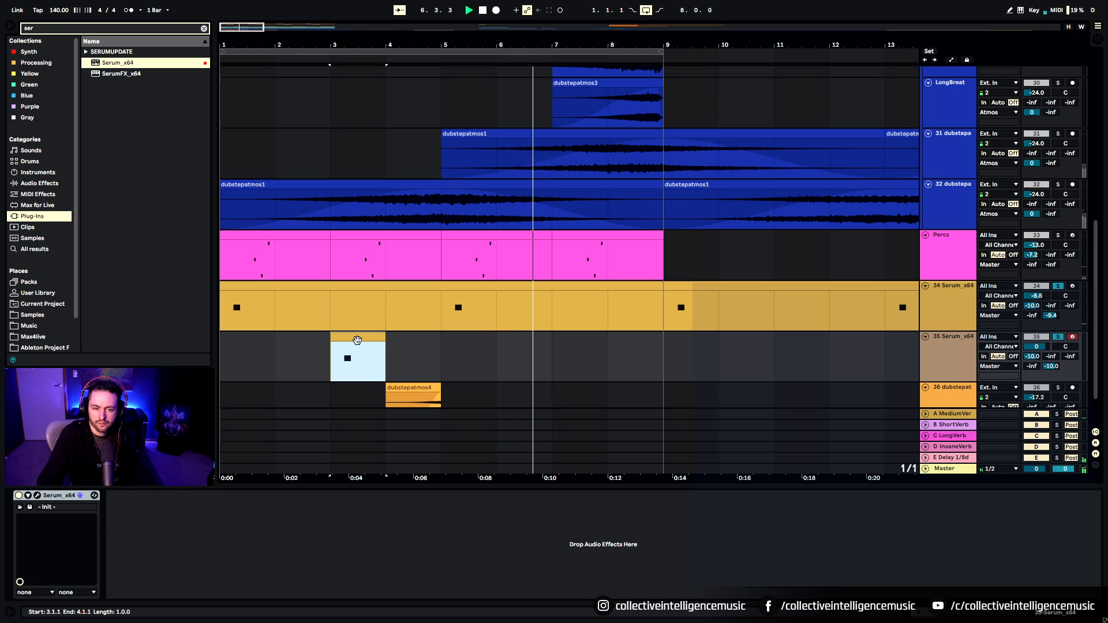
left_click_drag(369, 338, 505, 349)
left_click(274, 353)
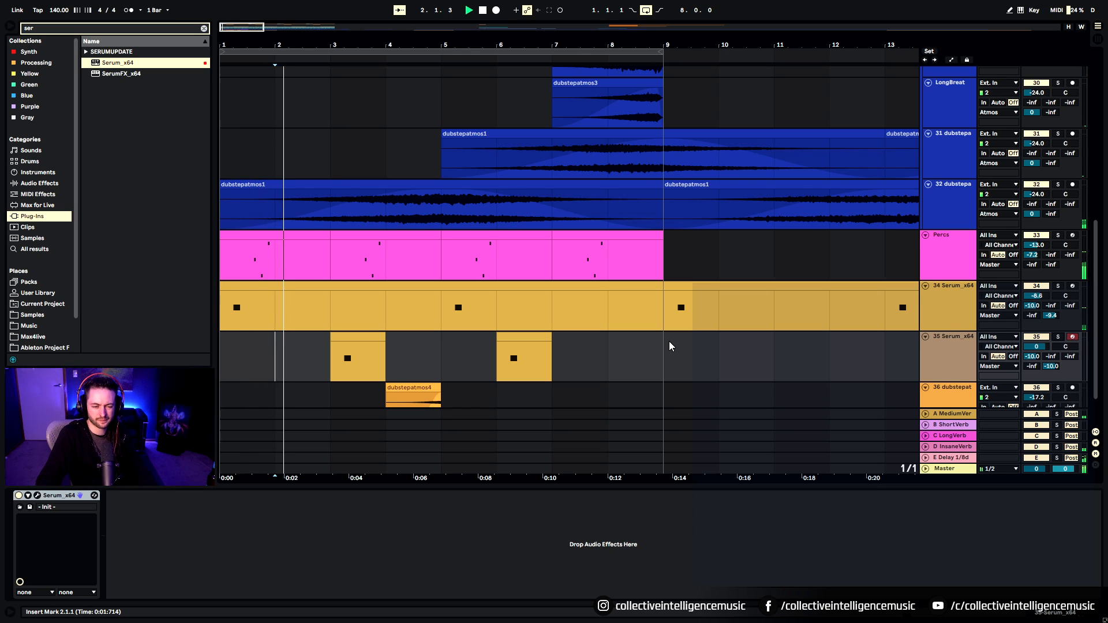
scroll(669, 342, "down", 1)
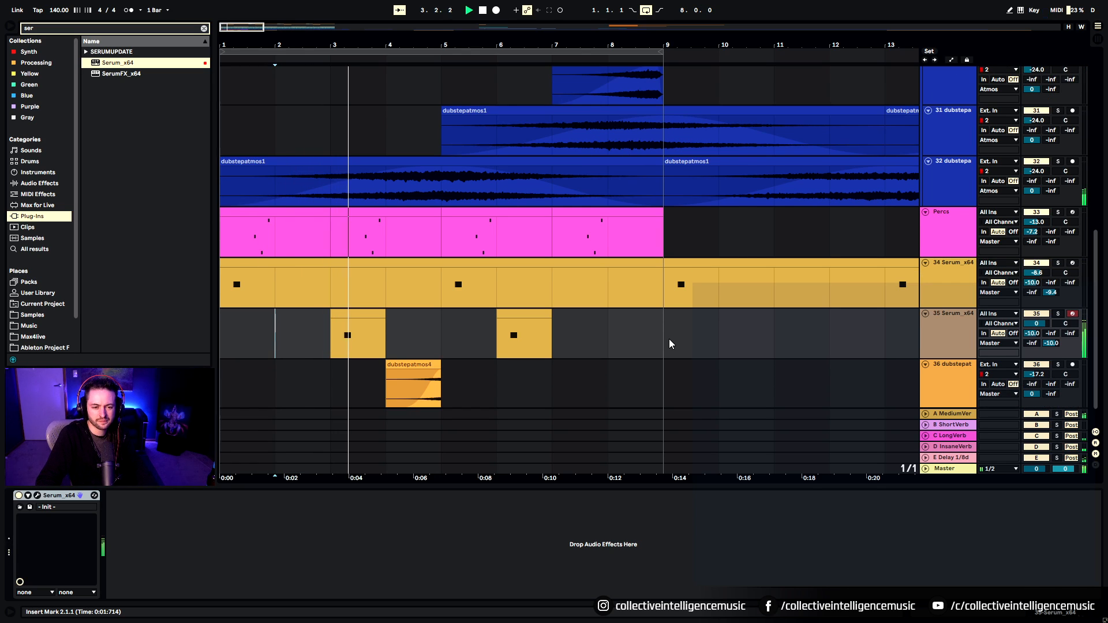
Step: Reopen track 35's Serum, set filter resonance to 6% and cutoff to about 1288 Hz, and replay from bar 3
left_click(371, 333)
key("space")
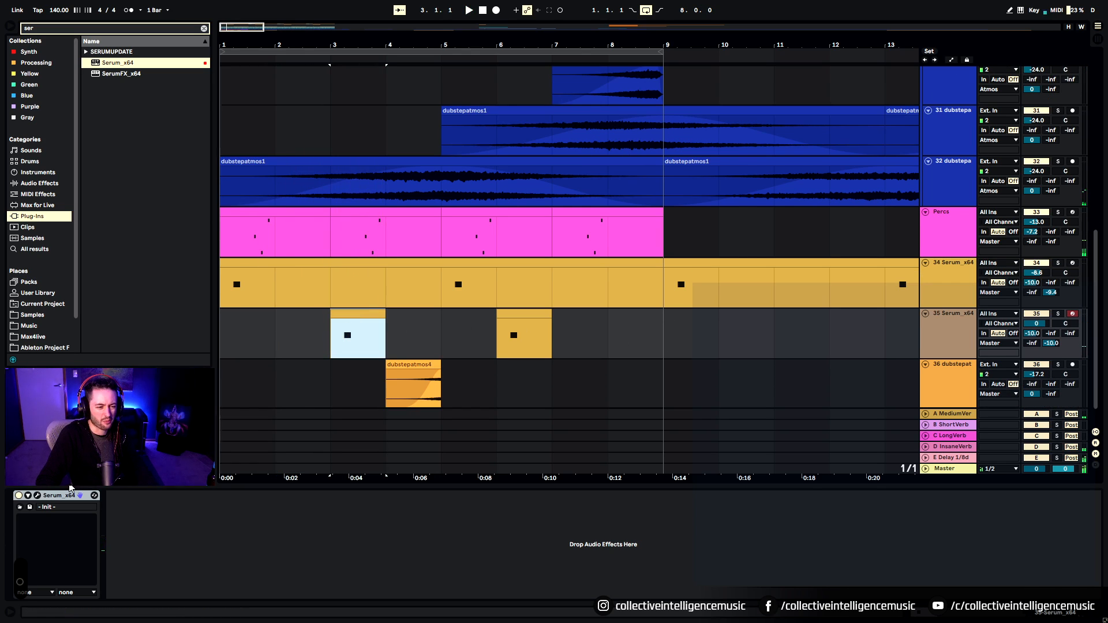
left_click(37, 496)
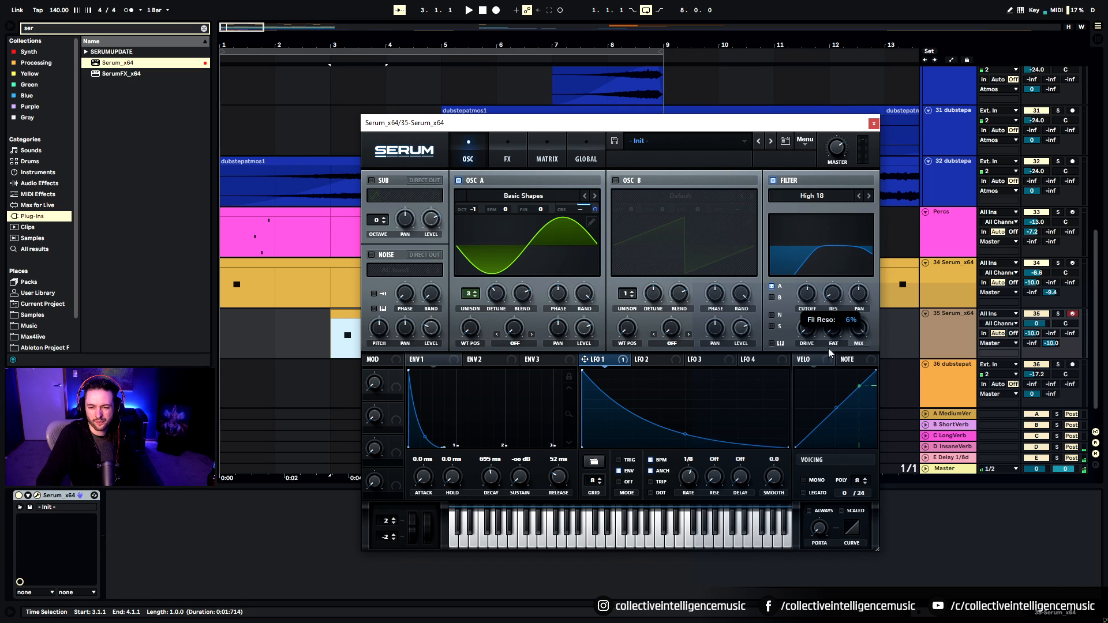
key("space")
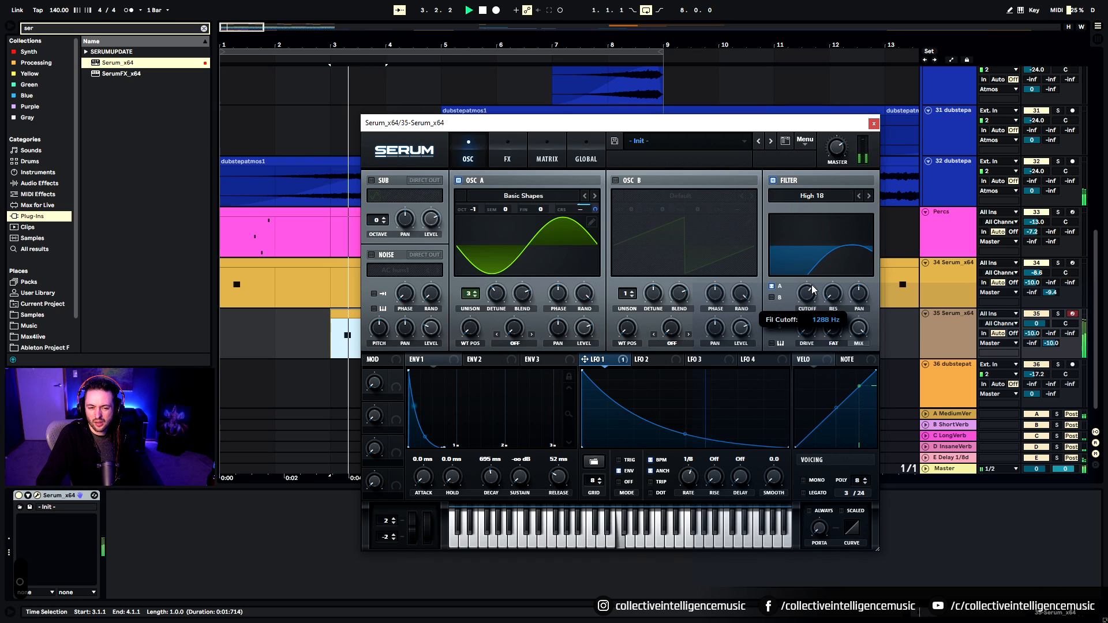
key("space")
key("space")
Step: Compare track 35 soloed and in the full mix from bar 3, leaving it unsoloed, and close the Serum window
left_click(1057, 316)
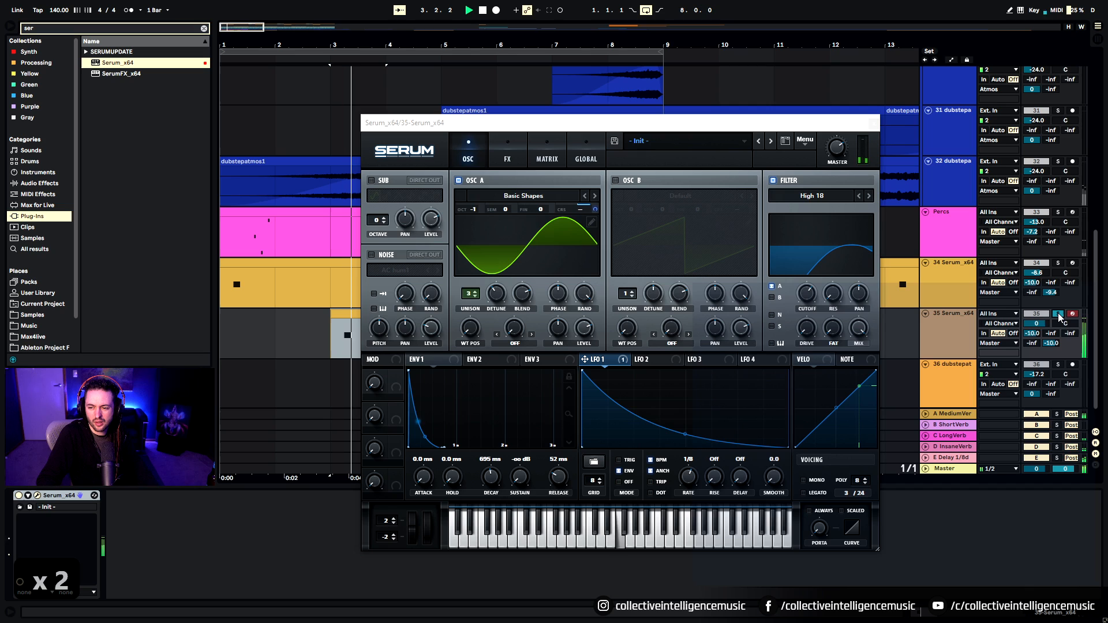
left_click(1057, 316)
key("space")
key("space")
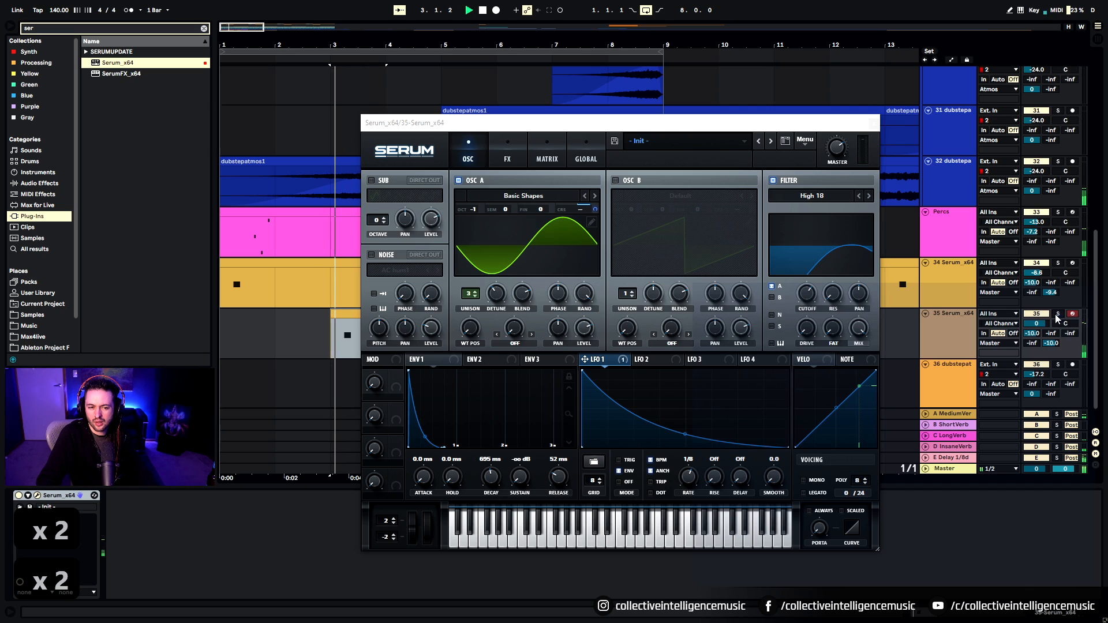
left_click(874, 124)
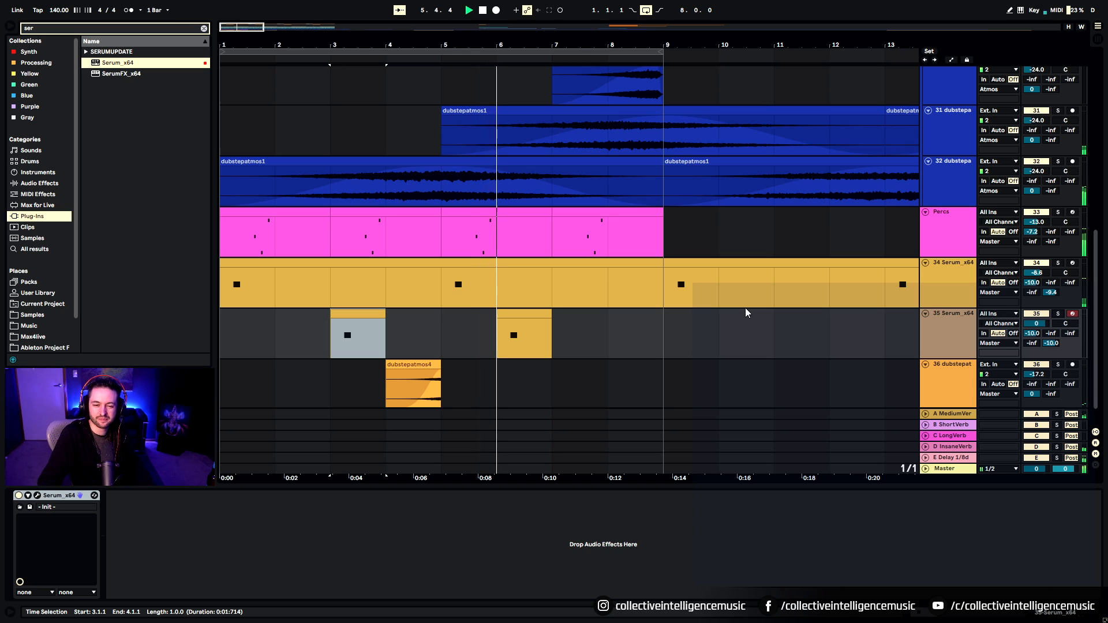
Step: Delete the copied clip at bar 6 on track 35 and place the insert marker at bar 2
left_click(522, 332)
key("Delete")
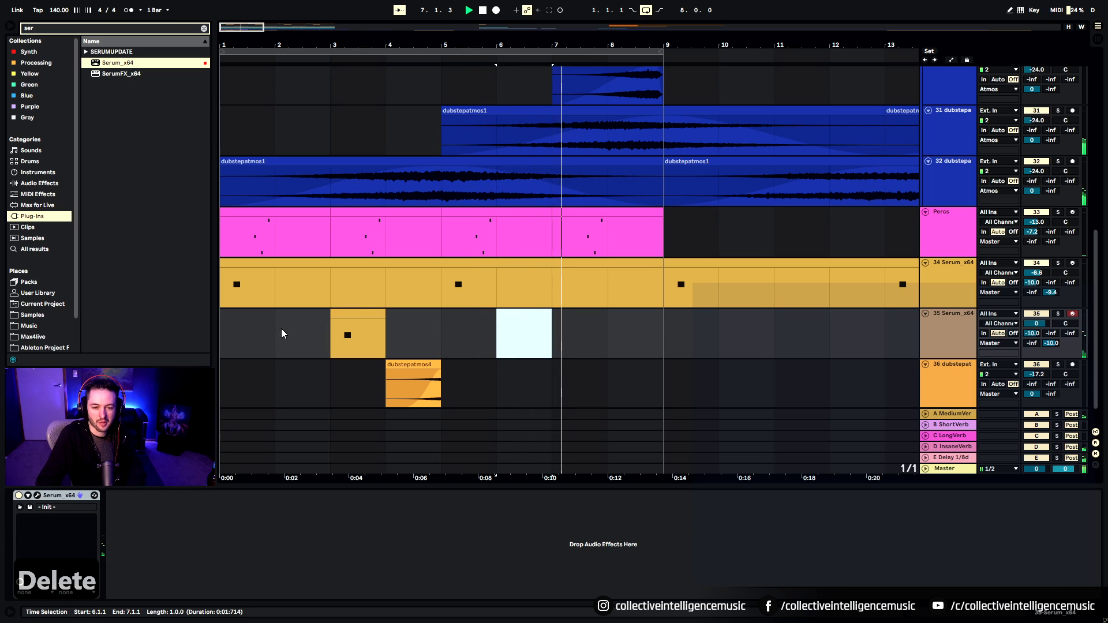
left_click(276, 332)
Step: Rename track 34 as Bloop and track 35 as Bang
left_click(953, 277)
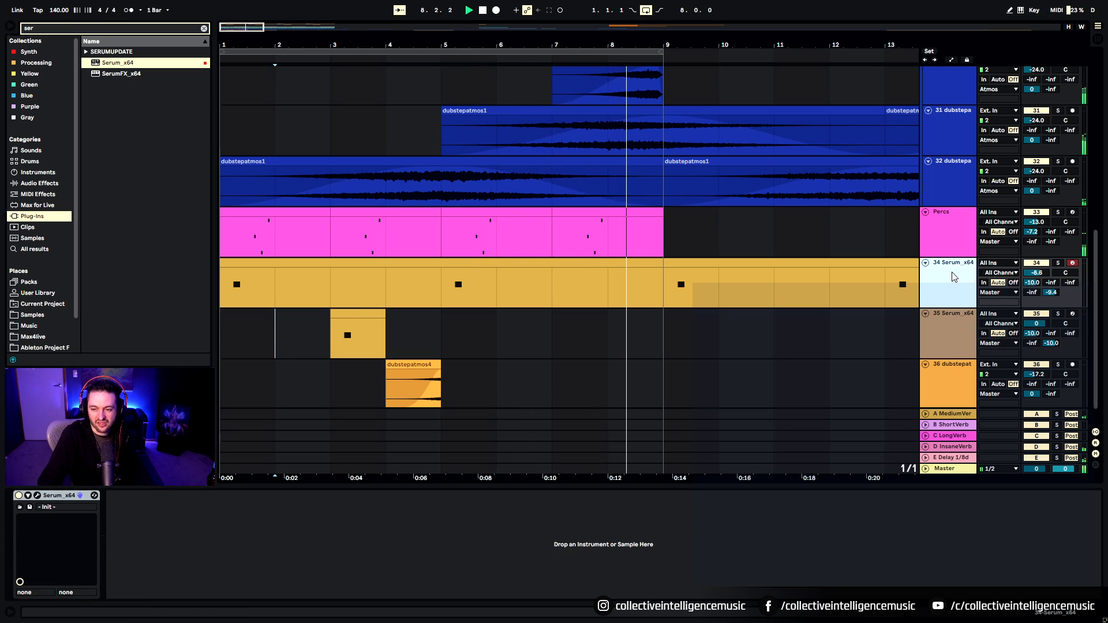
key("ctrl+r")
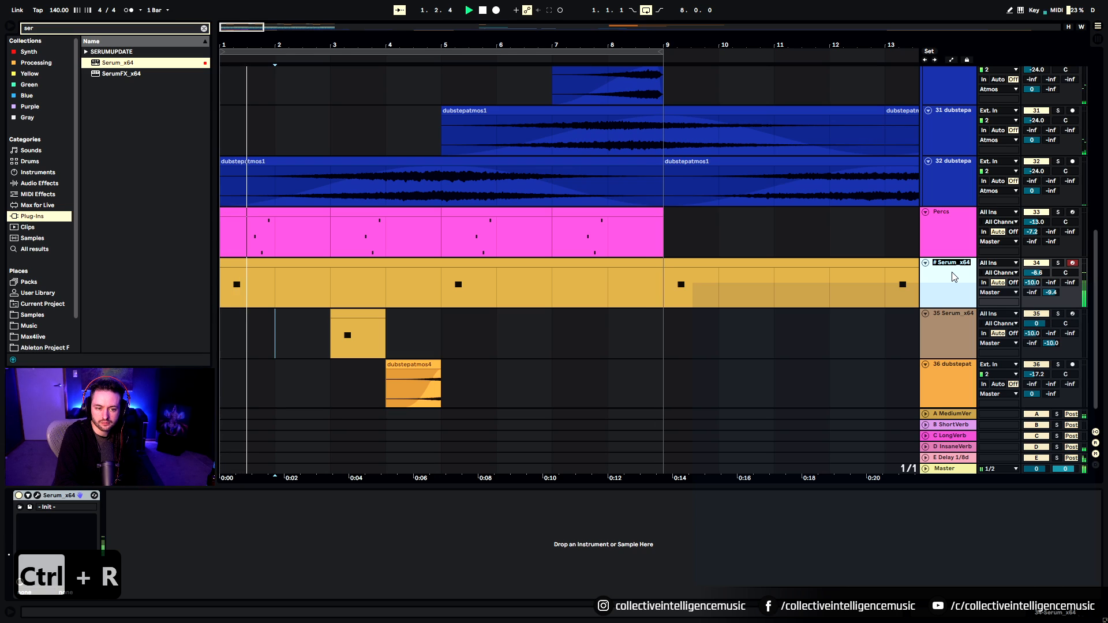
type("Bloop")
key("Return")
left_click(954, 346)
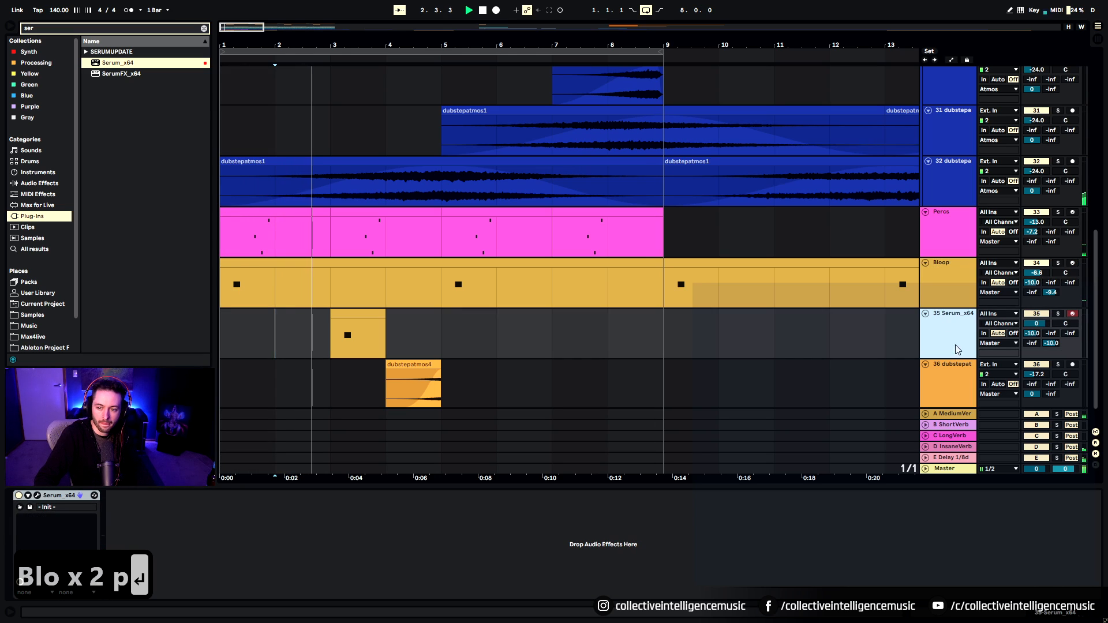
key("ctrl+r")
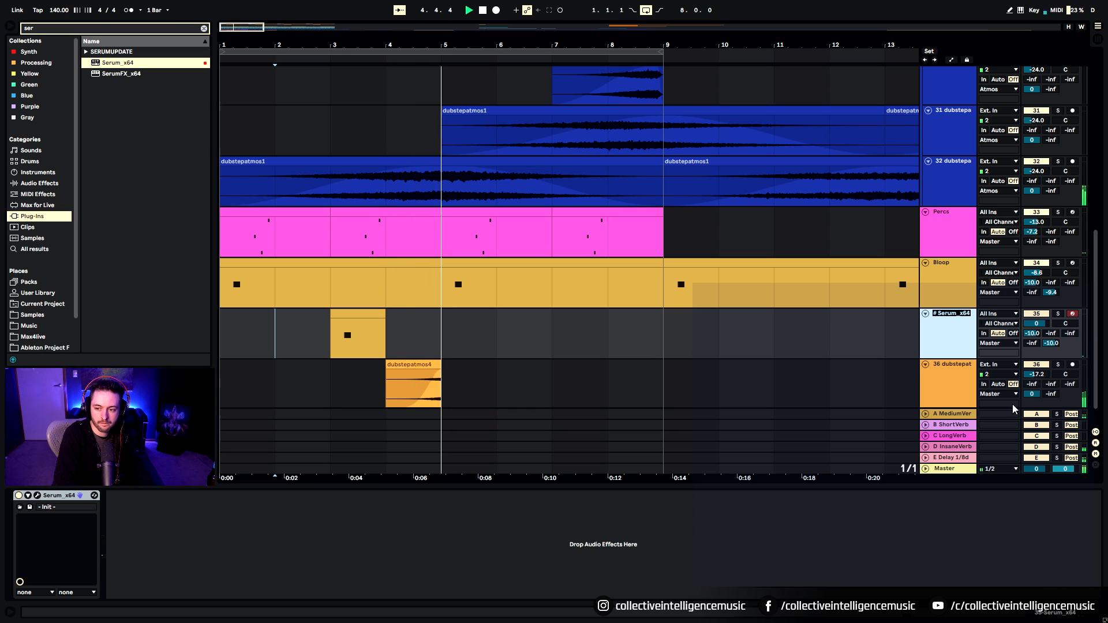
type("Bang")
key("Return")
left_click(521, 340)
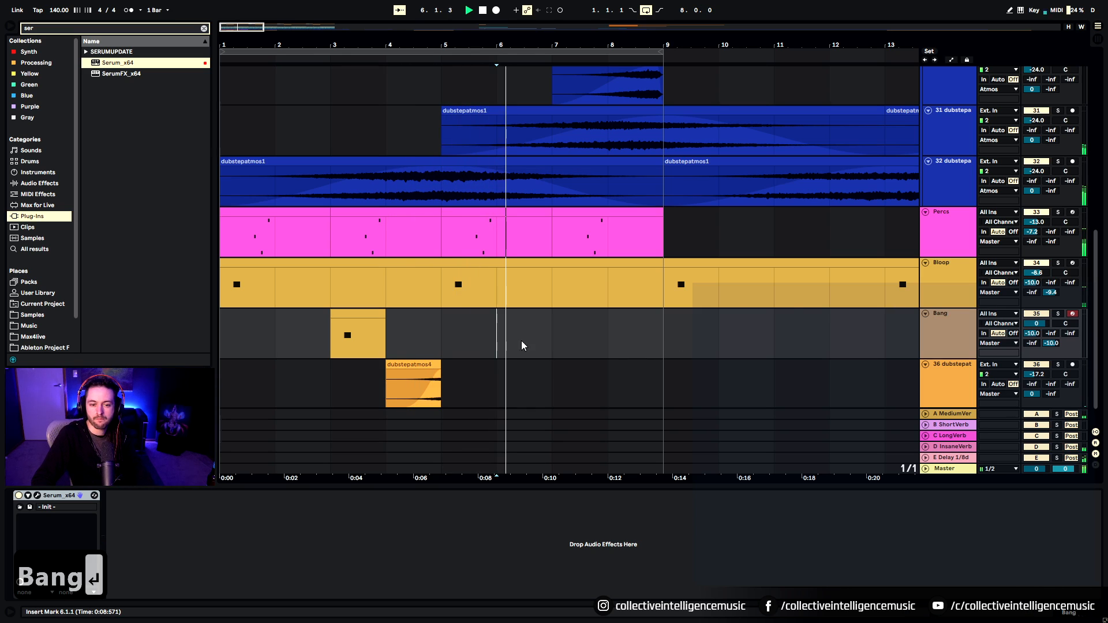
Step: Stop playback, insert a new return track below E Delay 1/8d, and name it DubEcho
scroll(521, 335, "down", 1)
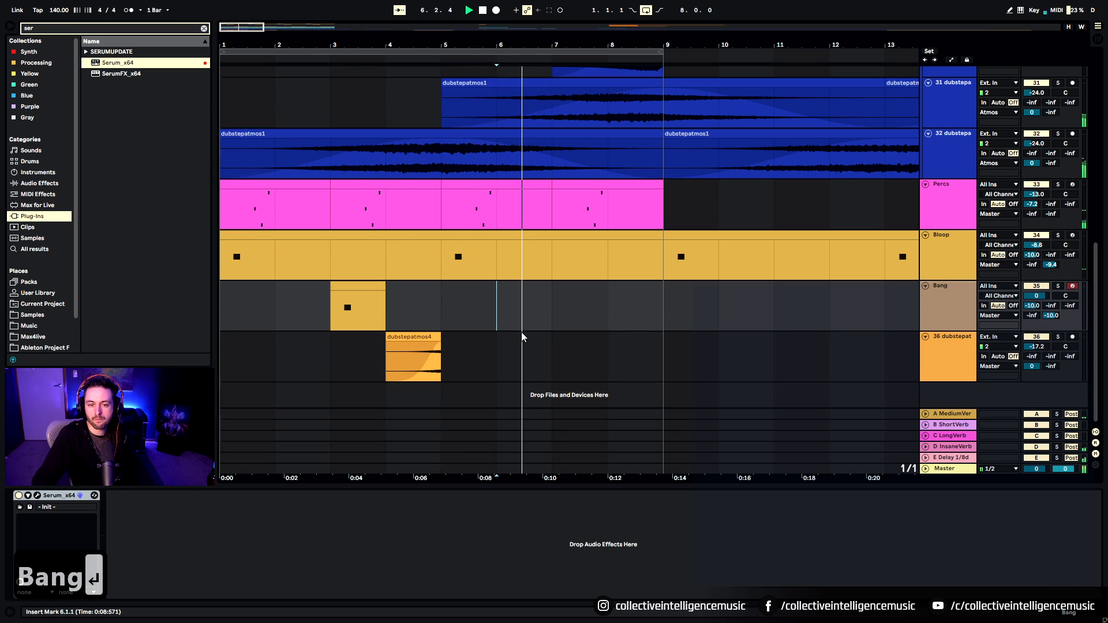
left_click(967, 461)
right_click(955, 400)
left_click(995, 424)
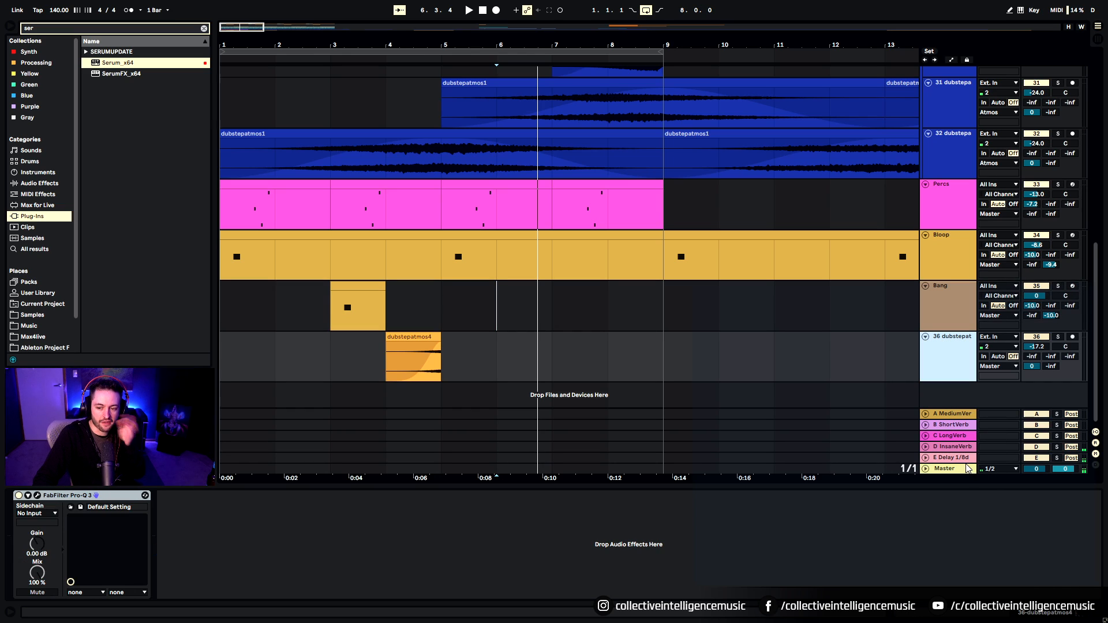
key("ctrl+r")
type("Du")
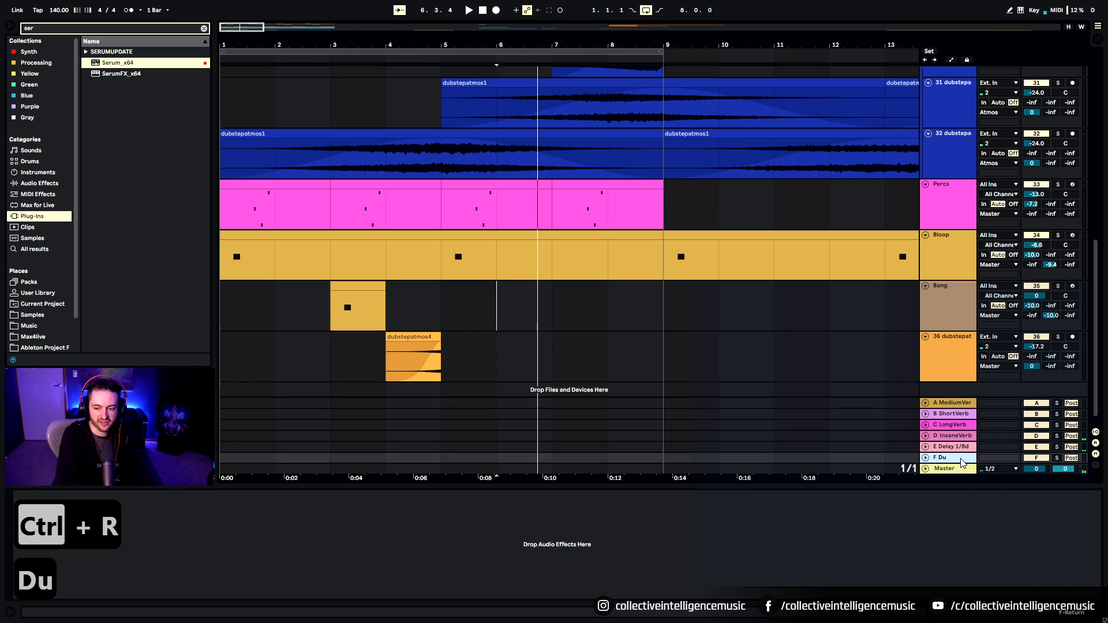
type("bEcho")
key("Return")
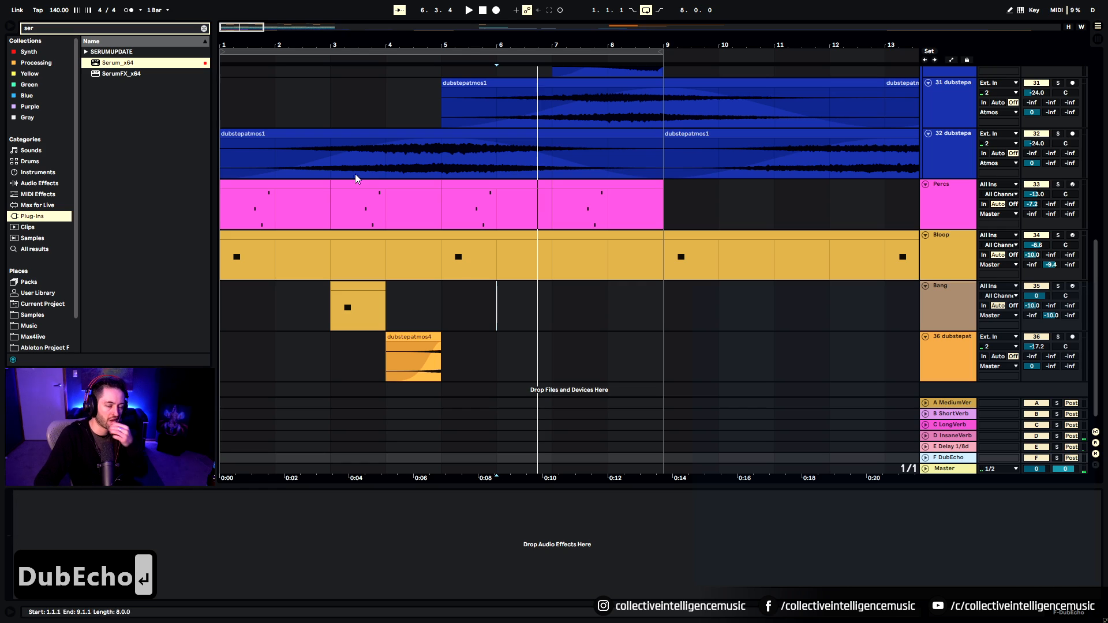
Step: Find FabFilter Timeless 2 among the plug-ins, load it on the DubEcho return track, and close its window
left_click(204, 29)
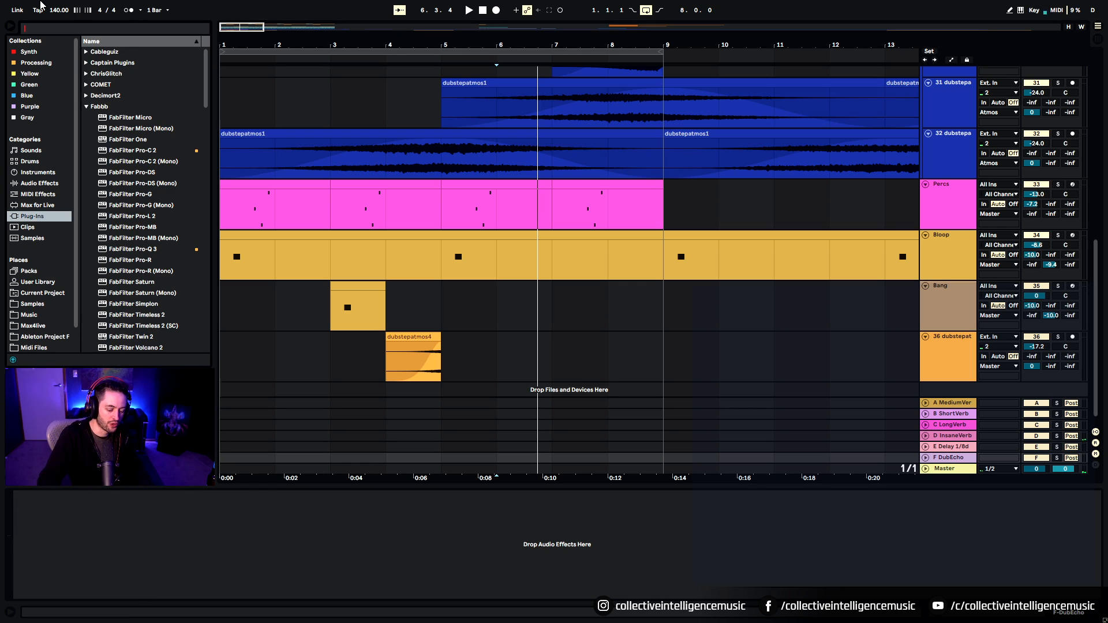
type("Timeless")
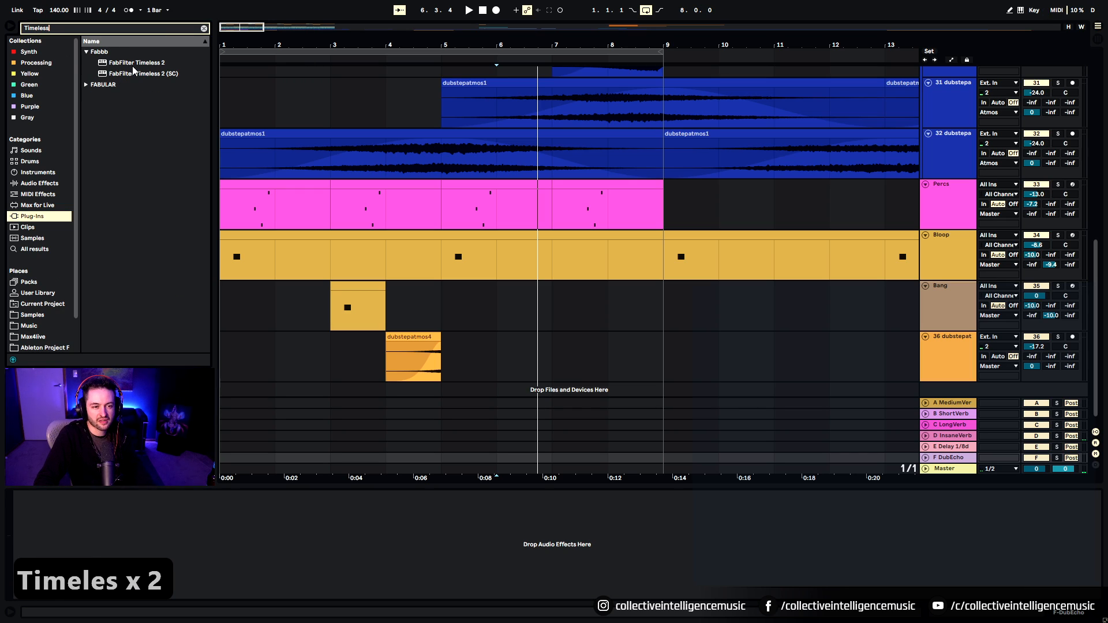
left_click_drag(133, 63, 847, 397)
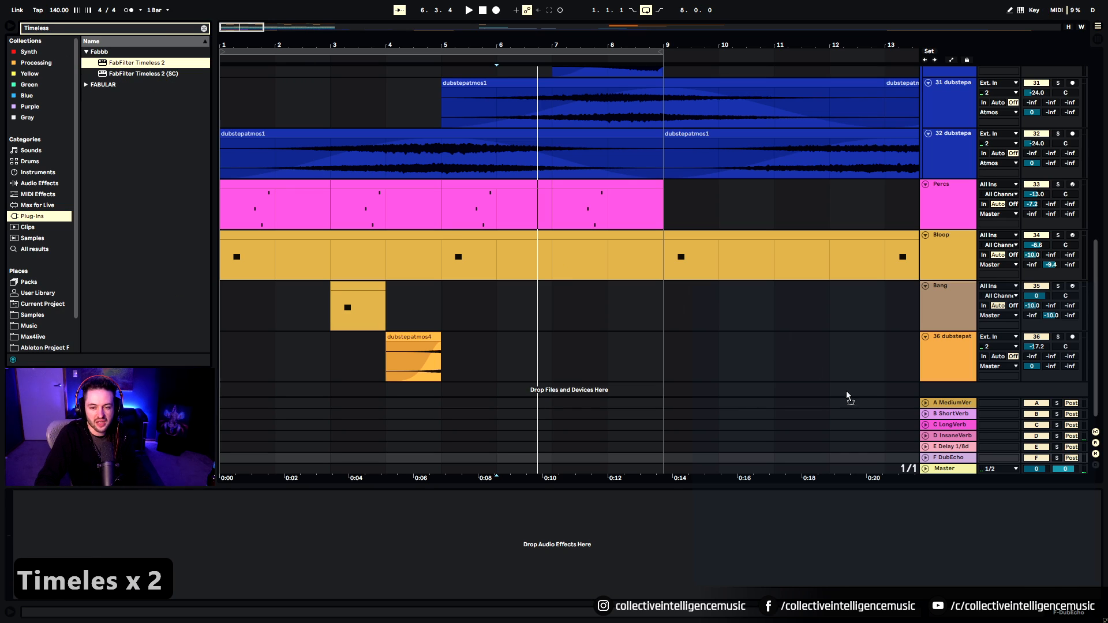
left_click_drag(945, 463, 947, 458)
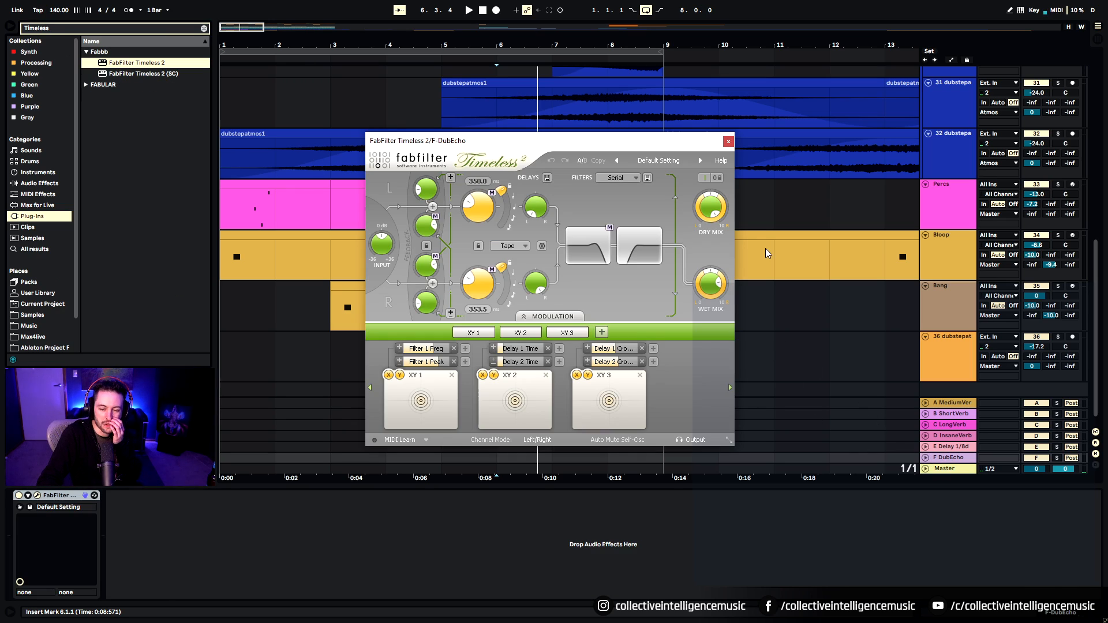
left_click(728, 143)
Step: Unfold the Snare track and set its send to the DubEcho return to 0 dB
scroll(537, 279, "up", 10)
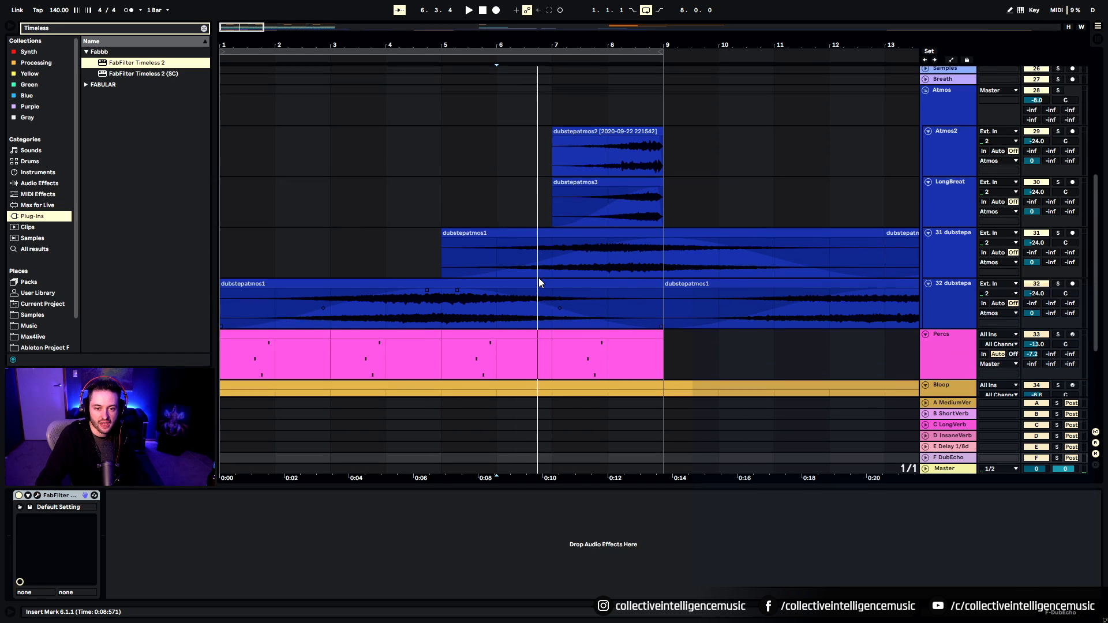
left_click(925, 163)
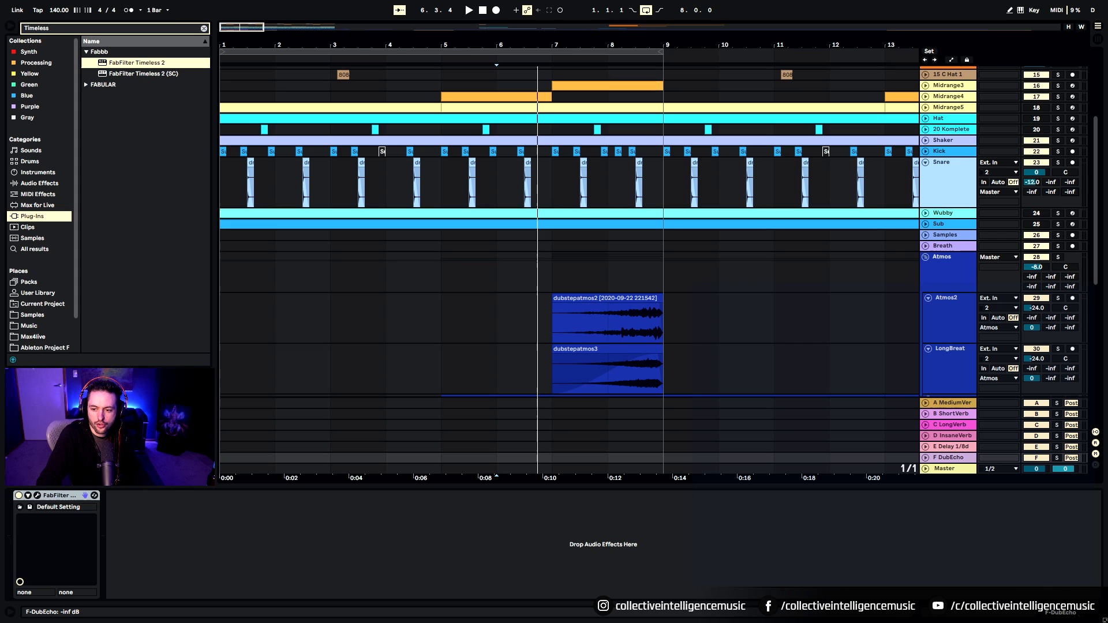
left_click(938, 175)
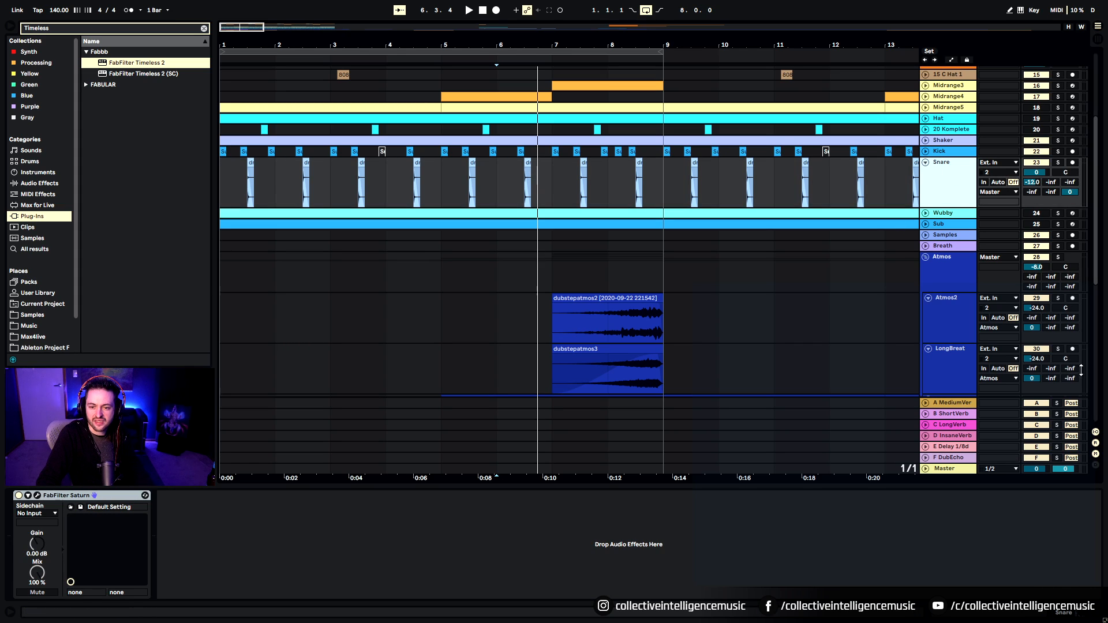
left_click(953, 459)
Step: Solo the Snare track, play its first hit at 1.3, and reopen Timeless 2 on DubEcho to hear its default delay
left_click(247, 166)
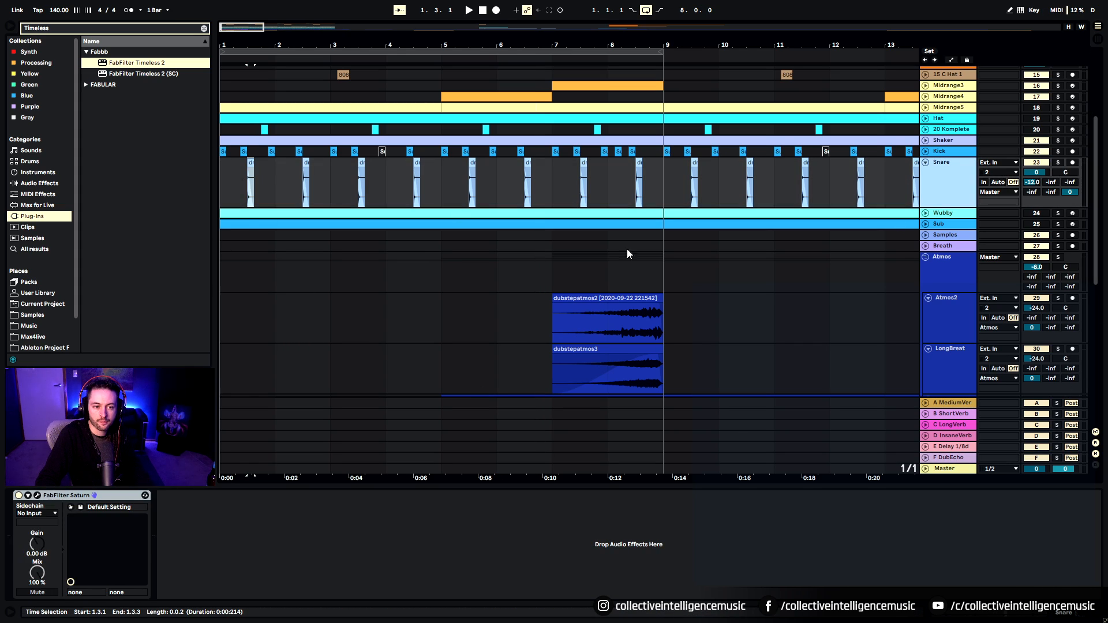
key("space")
left_click(1058, 162)
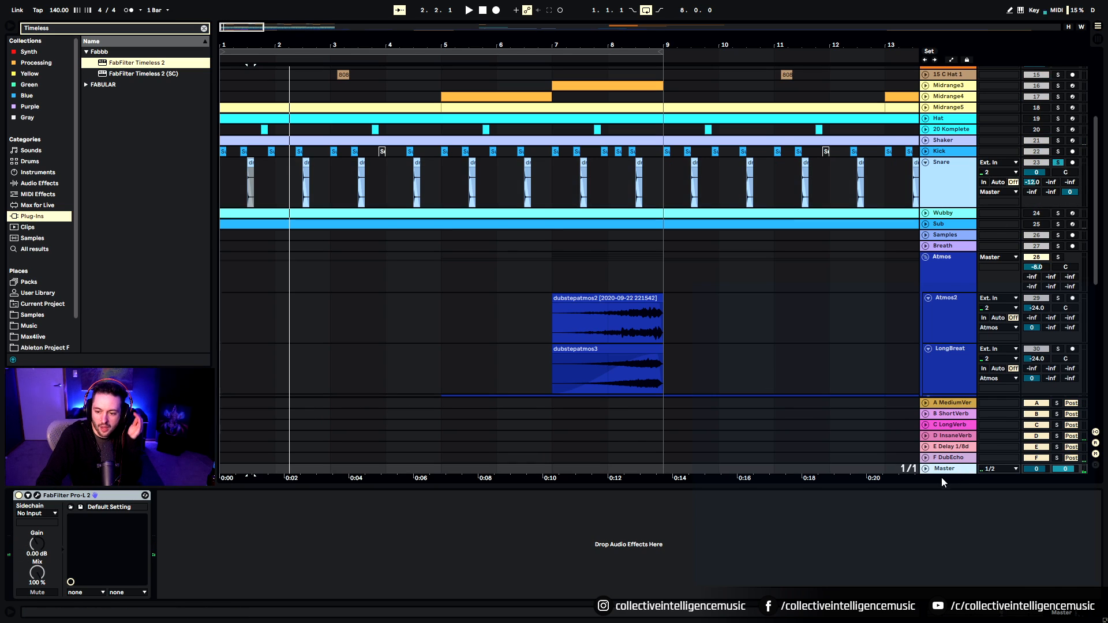
left_click(946, 459)
left_click(38, 496)
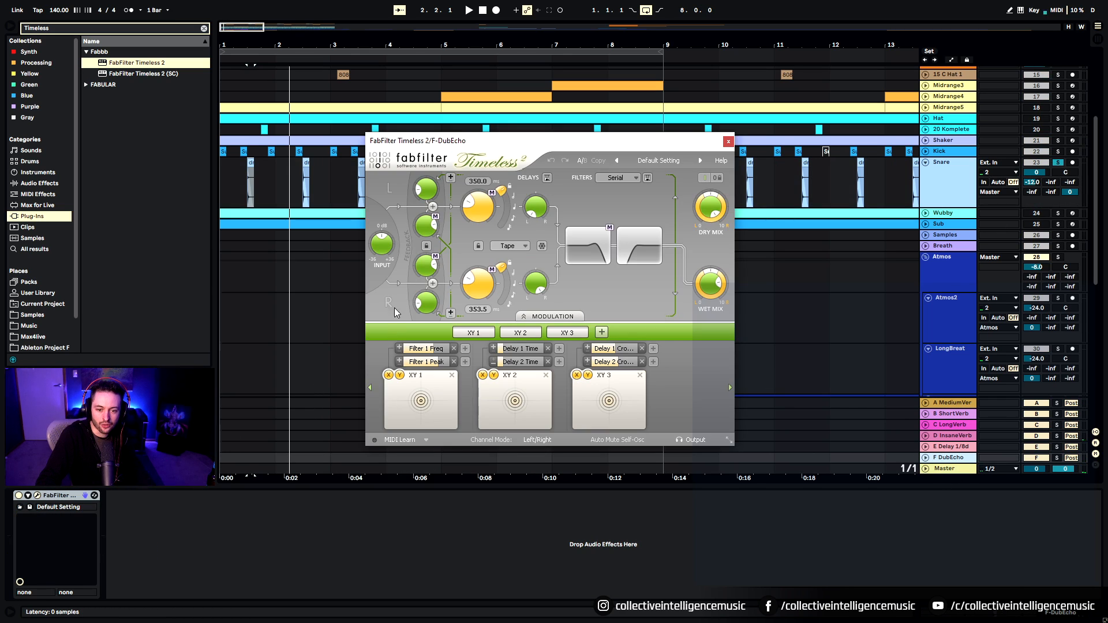
key("space")
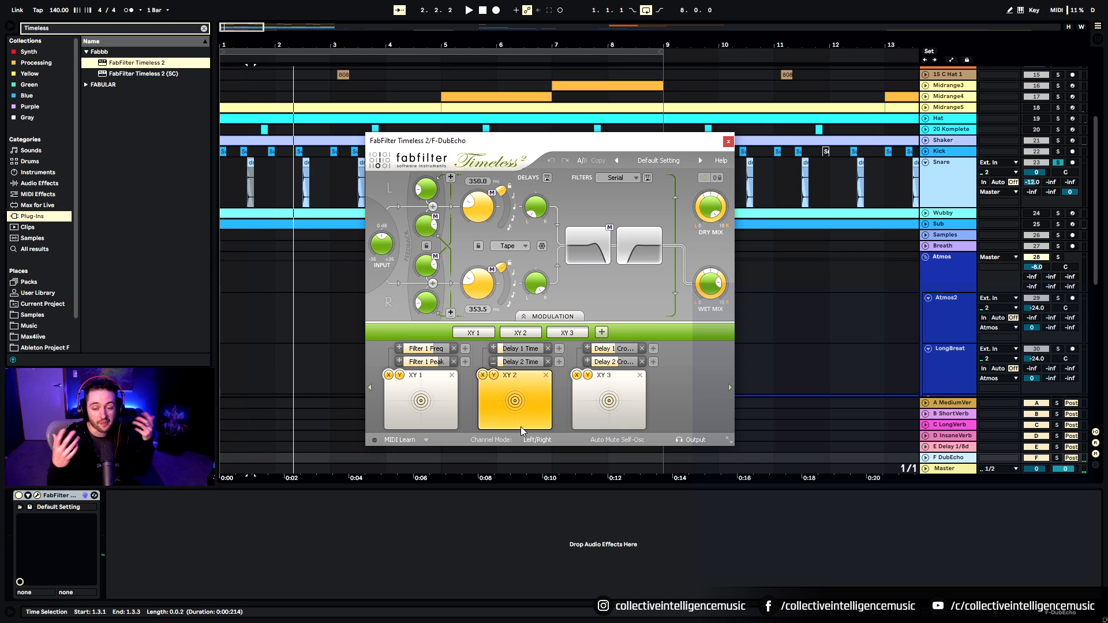
mouse_move(520, 426)
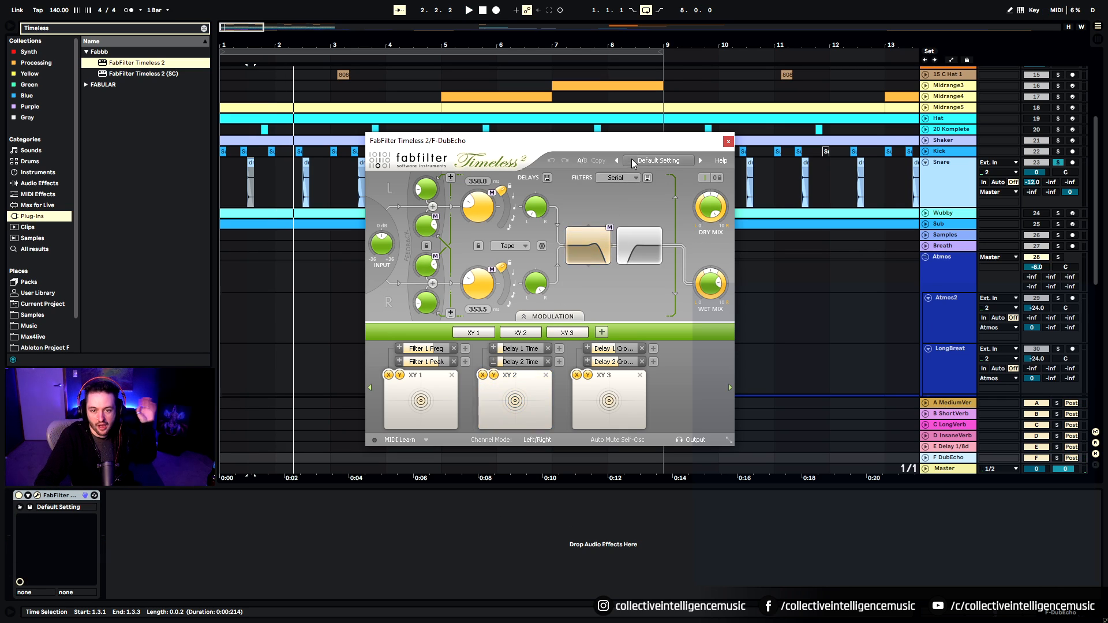
Step: Load the Dubby 01b bM preset from Timeless 2's Dub category and audition it on the soloed snare
left_click(650, 160)
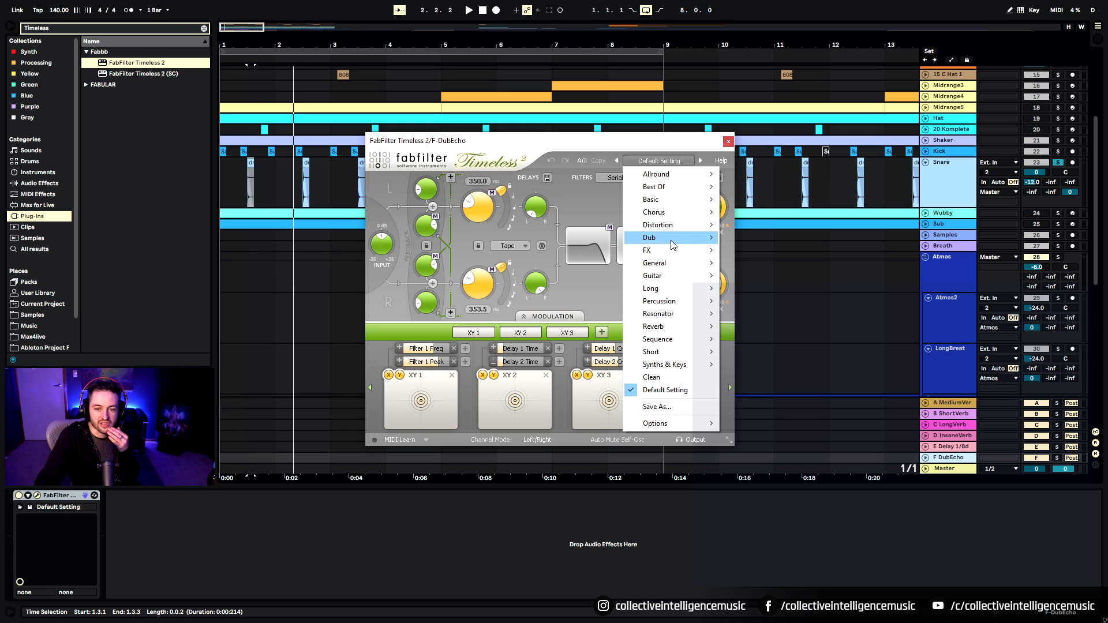
mouse_move(692, 238)
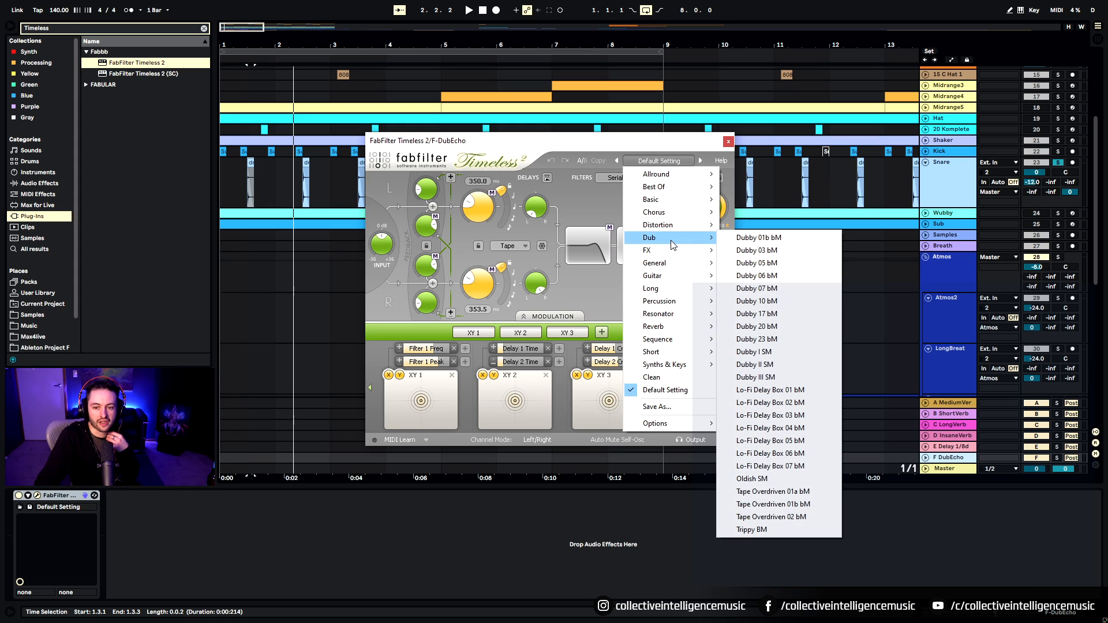
left_click(750, 238)
key("space")
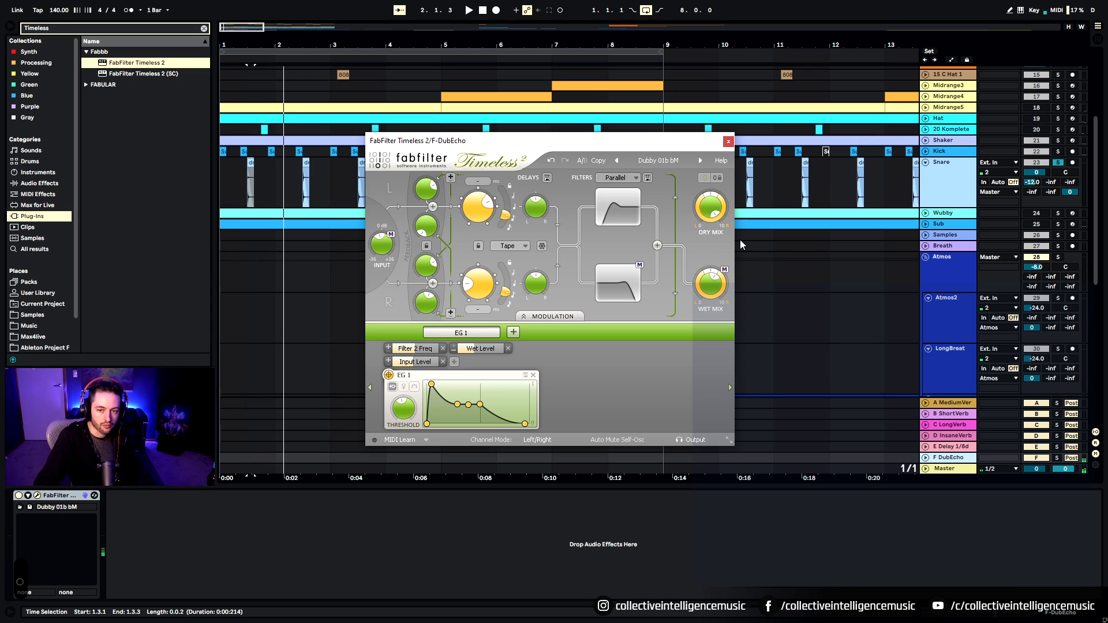
Step: Audition the following Dub presets up to Dubby 07 bM on the snare, keep that one, and close the Timeless 2 window
left_click(702, 160)
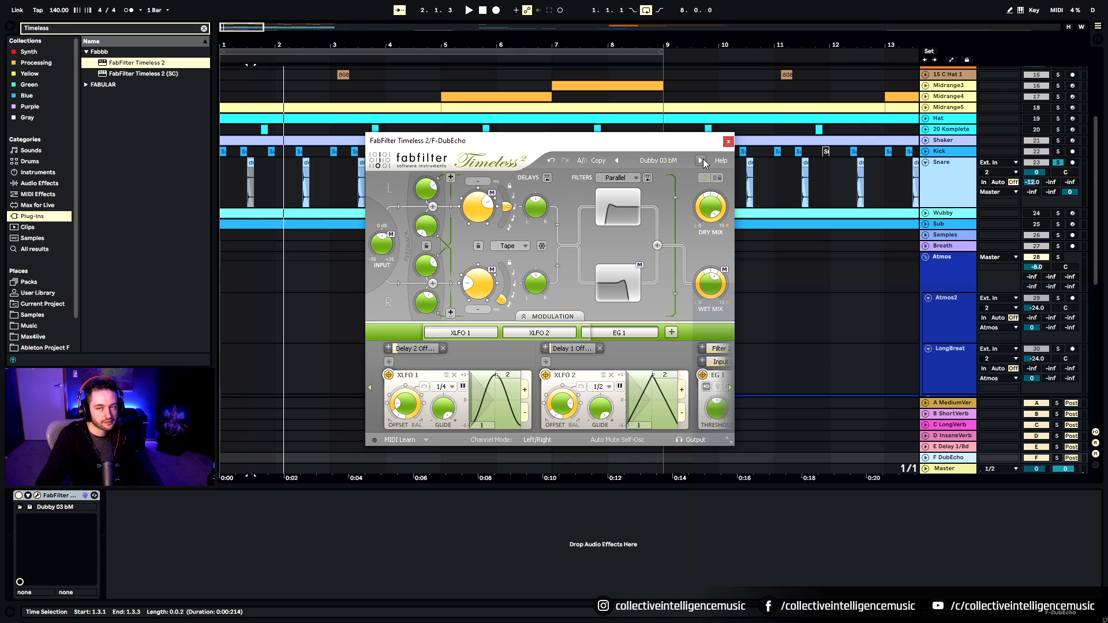
left_click(701, 160)
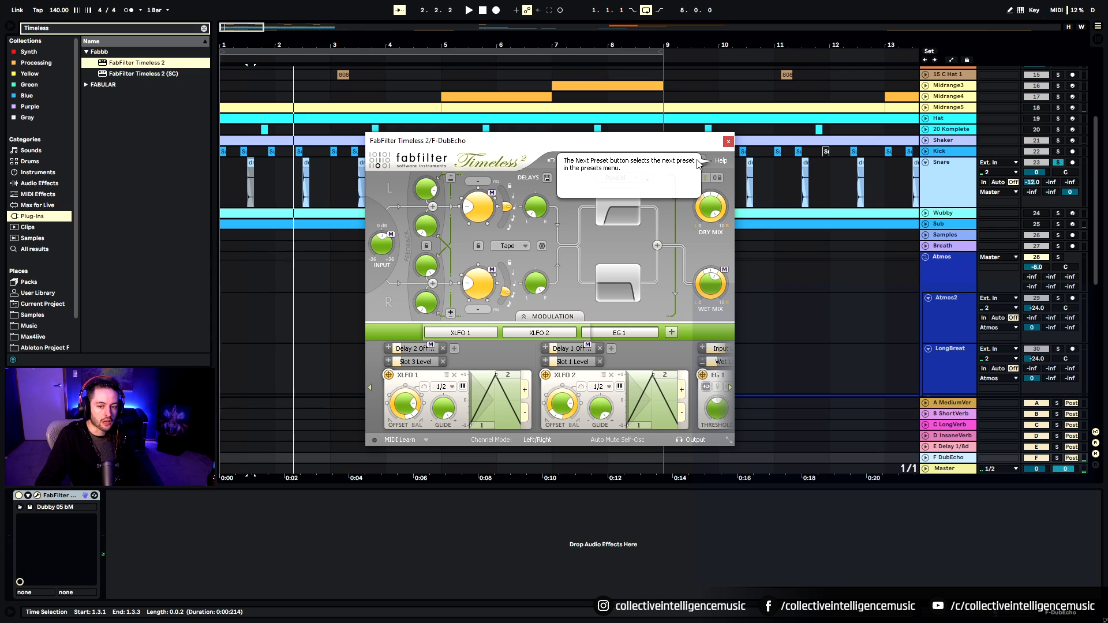
left_click(699, 161)
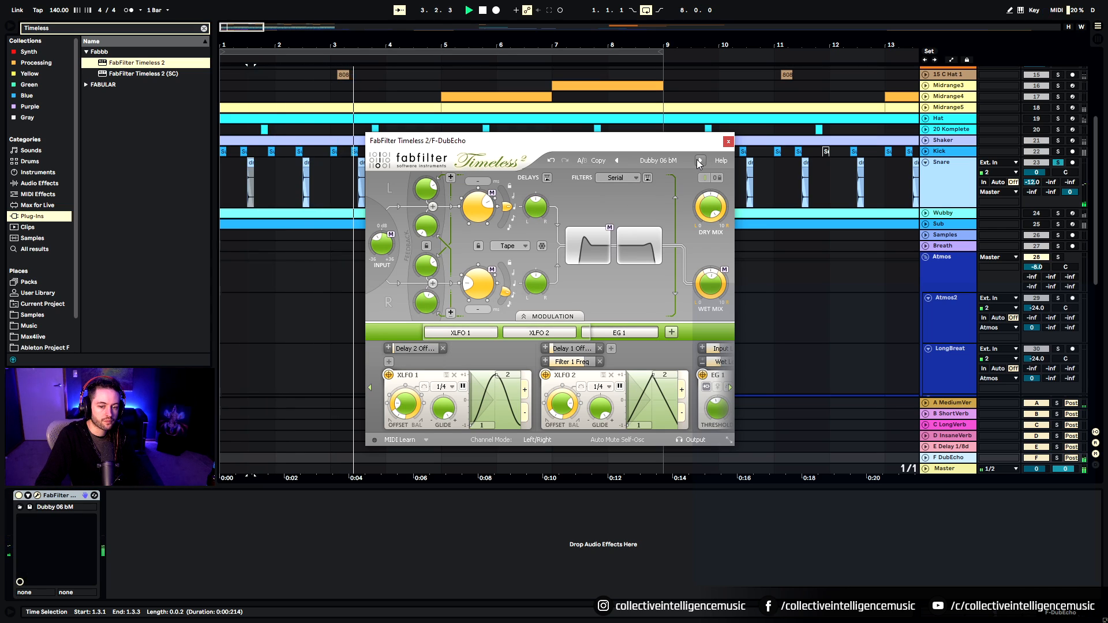
left_click(700, 161)
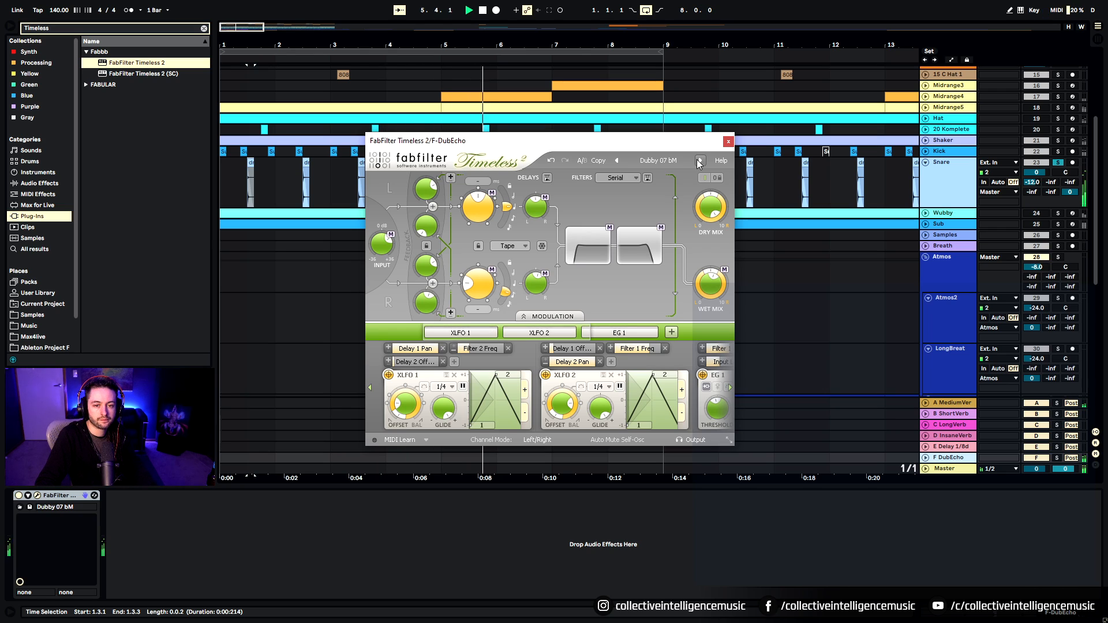
left_click(728, 142)
key("space")
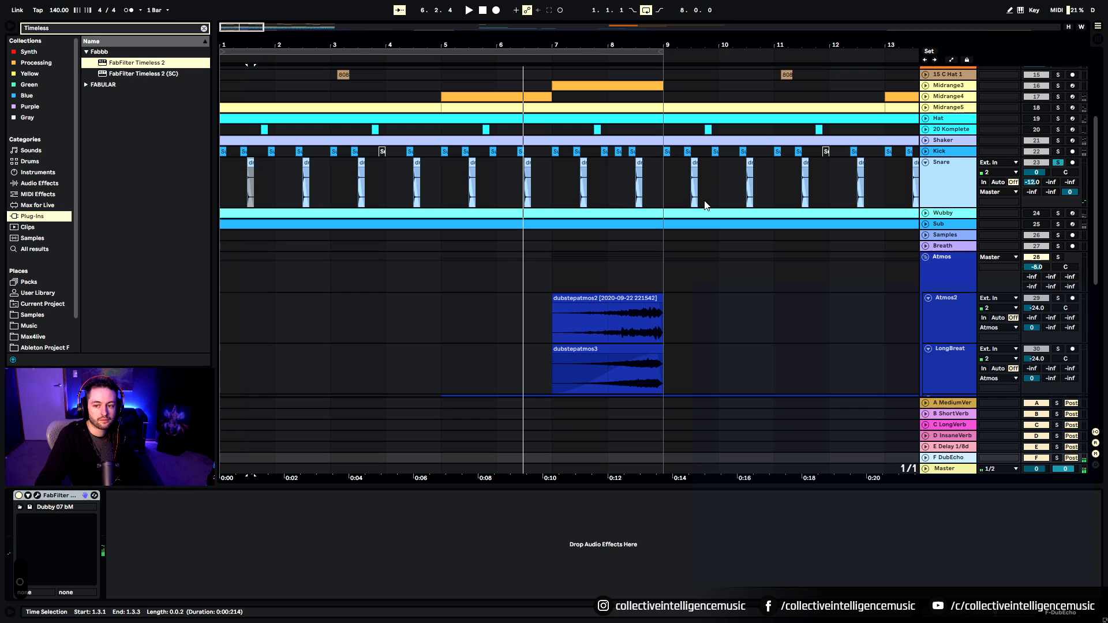
left_click(37, 496)
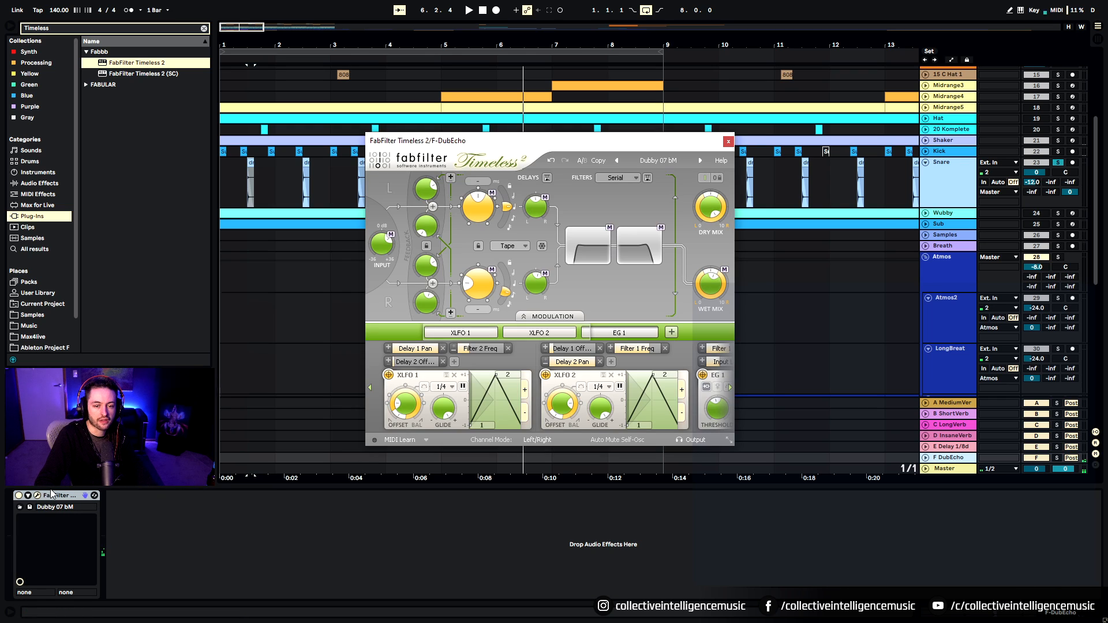
left_click(729, 142)
Step: Turn the Delay 1/8d sends on Bang and Bloop down to -inf and set Bloop's DubEcho send to 0 dB
scroll(475, 295, "down", 10)
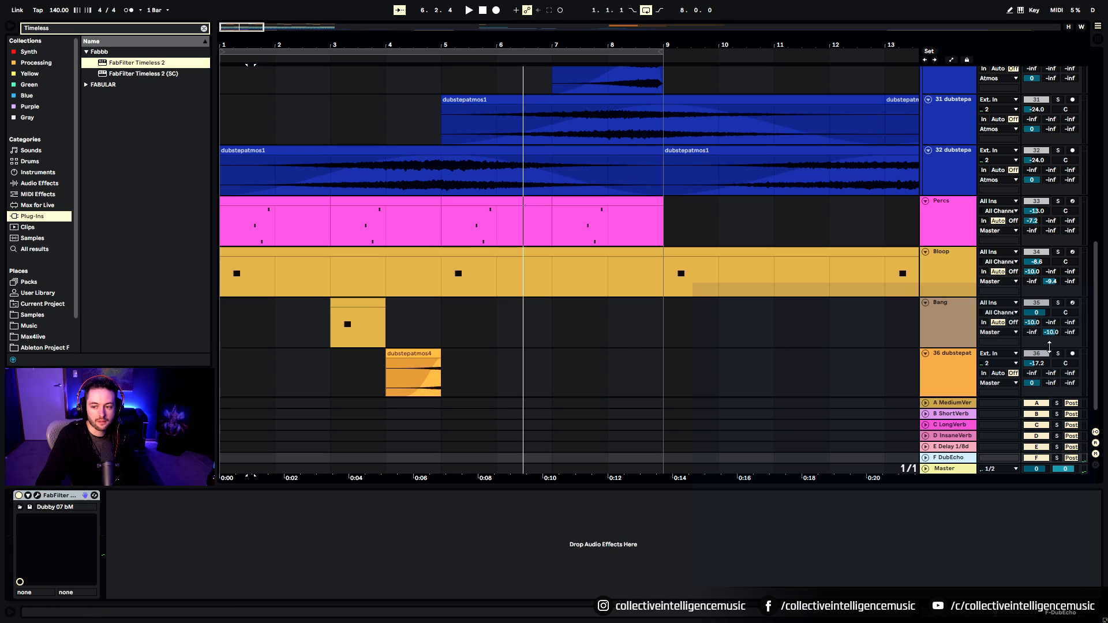
scroll(1048, 345, "down", 2)
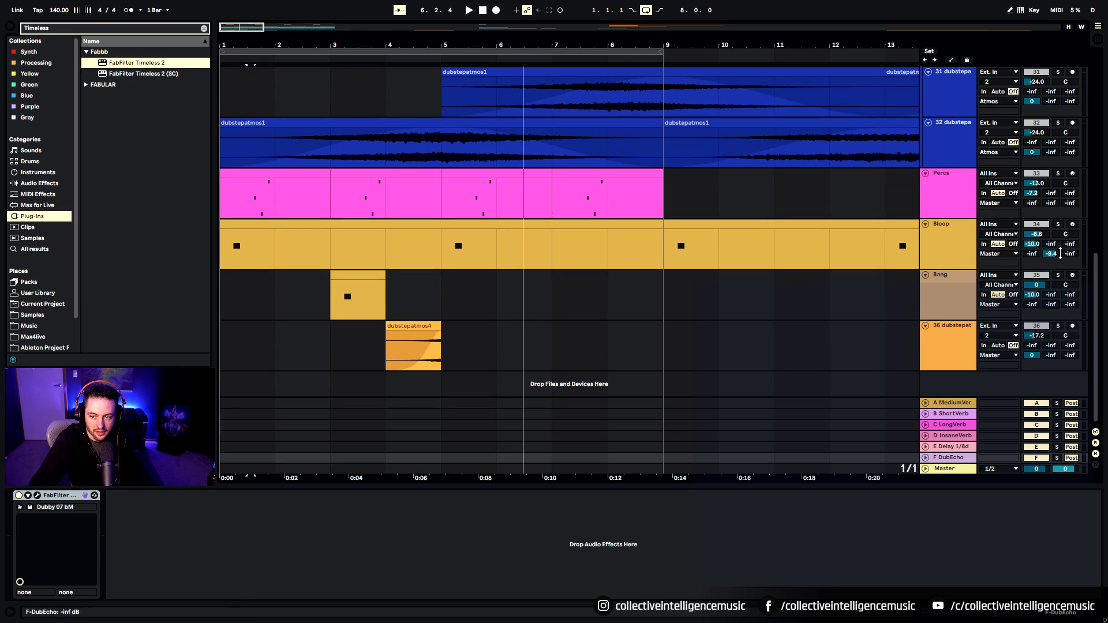
left_click(300, 257)
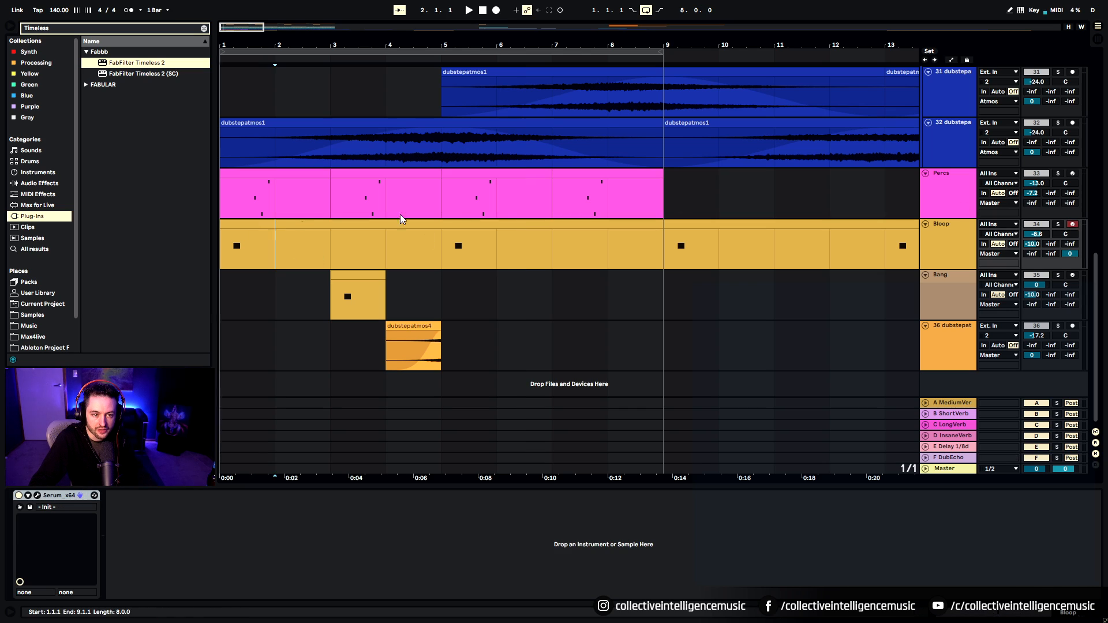
Step: Solo the Bloop track and play its pattern from bar 1 to hear the dub echo on it
left_click(256, 226)
left_click(1053, 237)
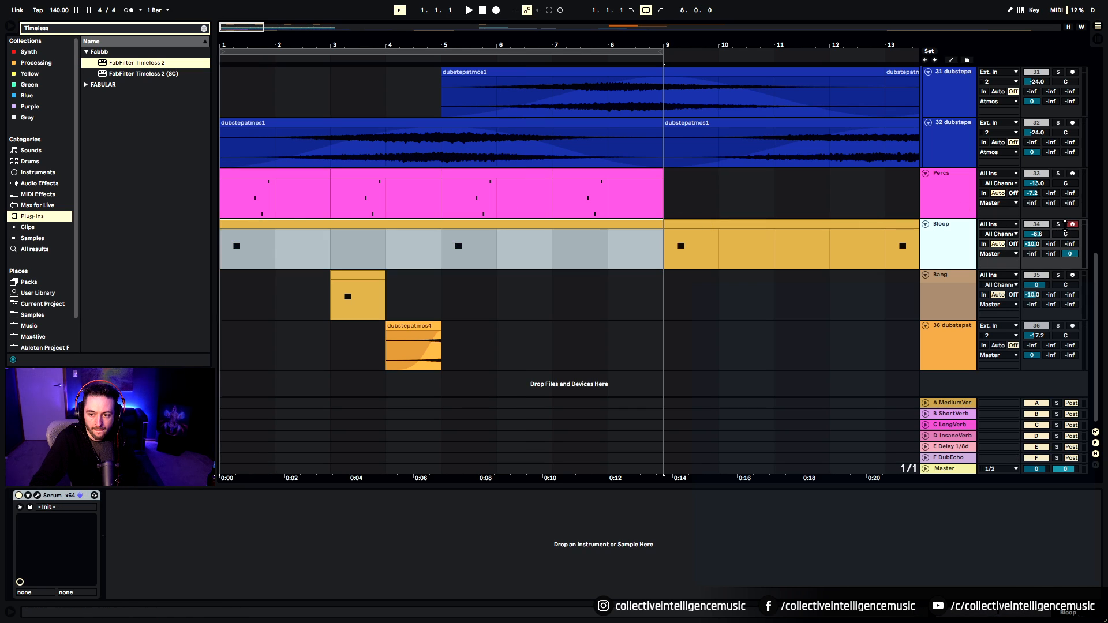
key("space")
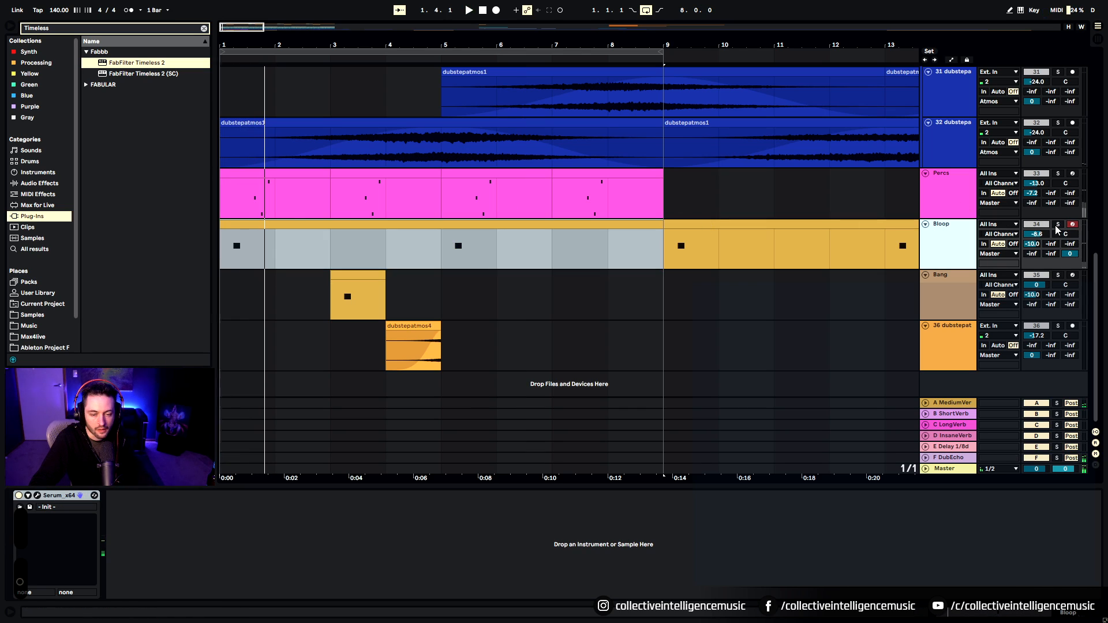
left_click(1056, 225)
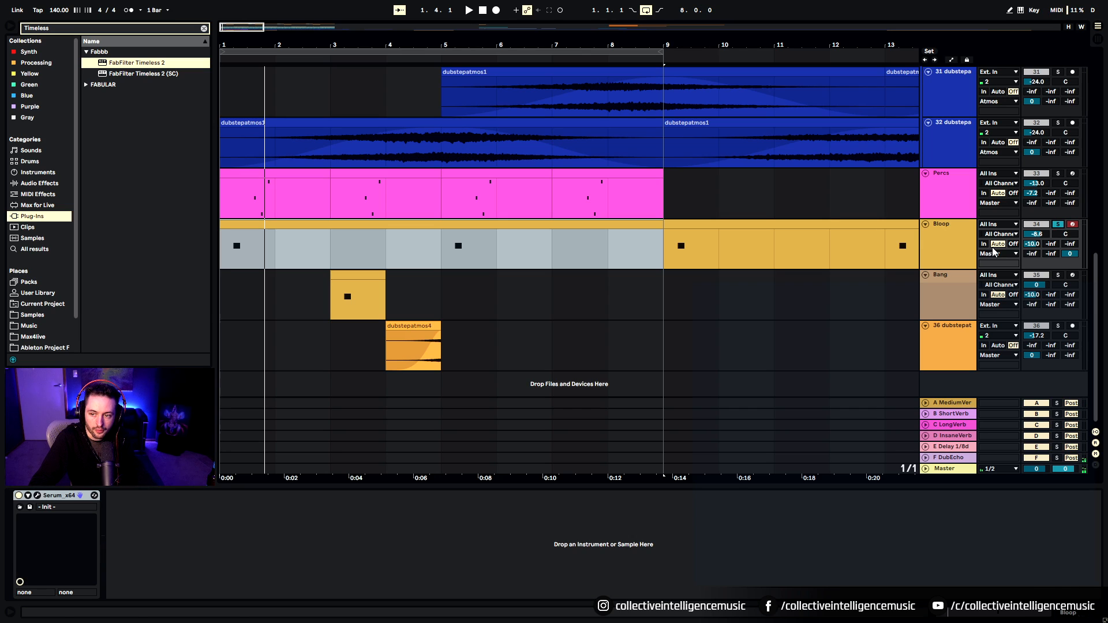
key("space")
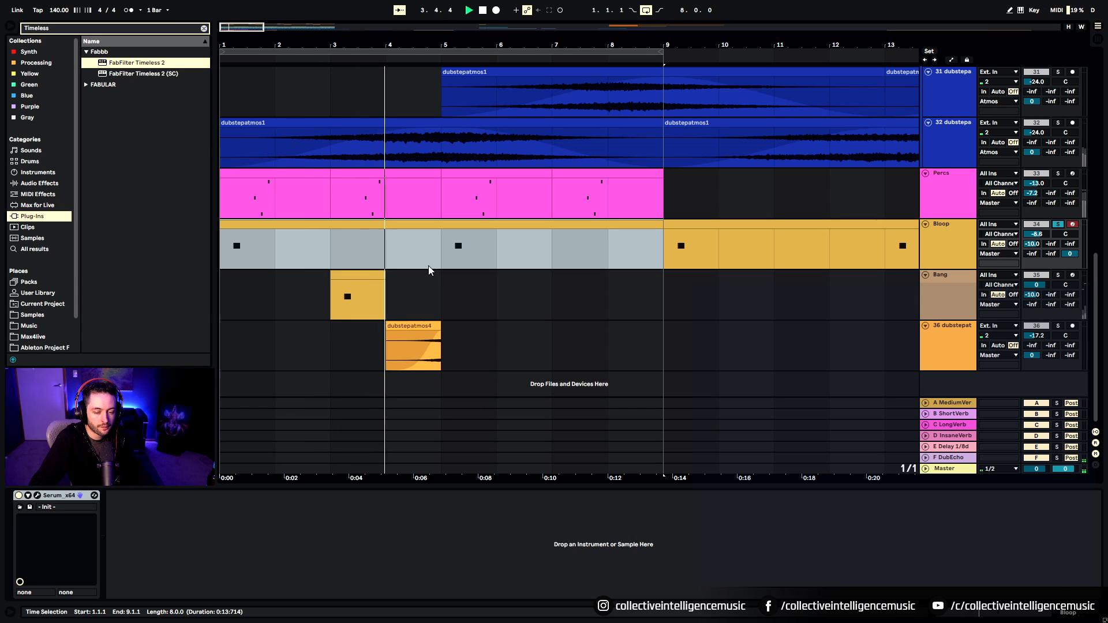
Step: Add a second dub echo return track after DubEcho and name it DubEcho2
scroll(428, 265, "up", 5)
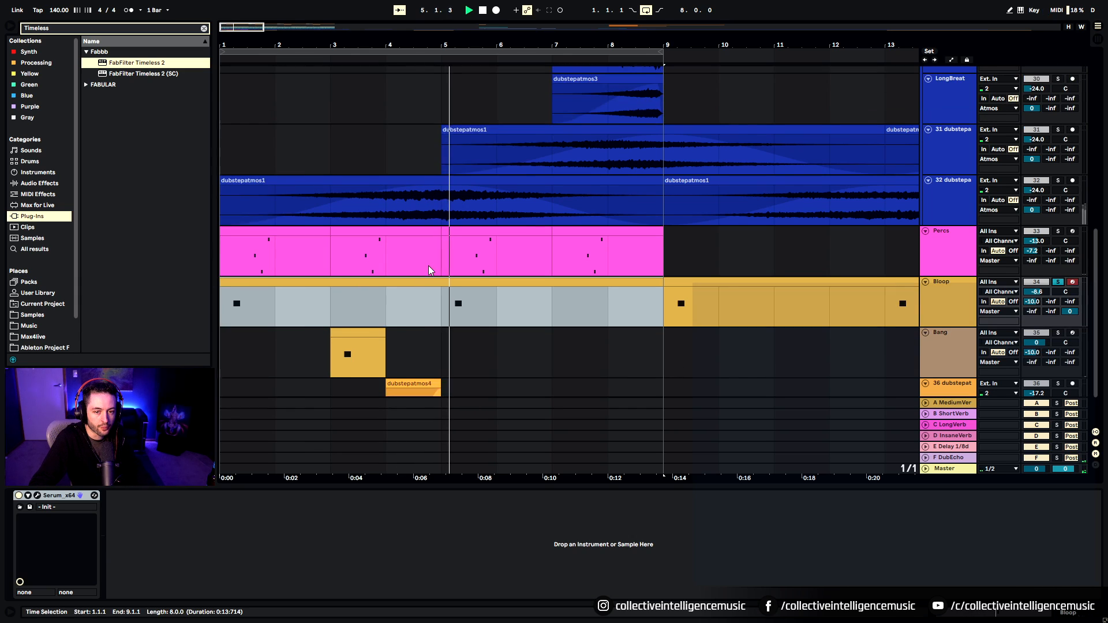
scroll(430, 265, "up", 3)
left_click(946, 161)
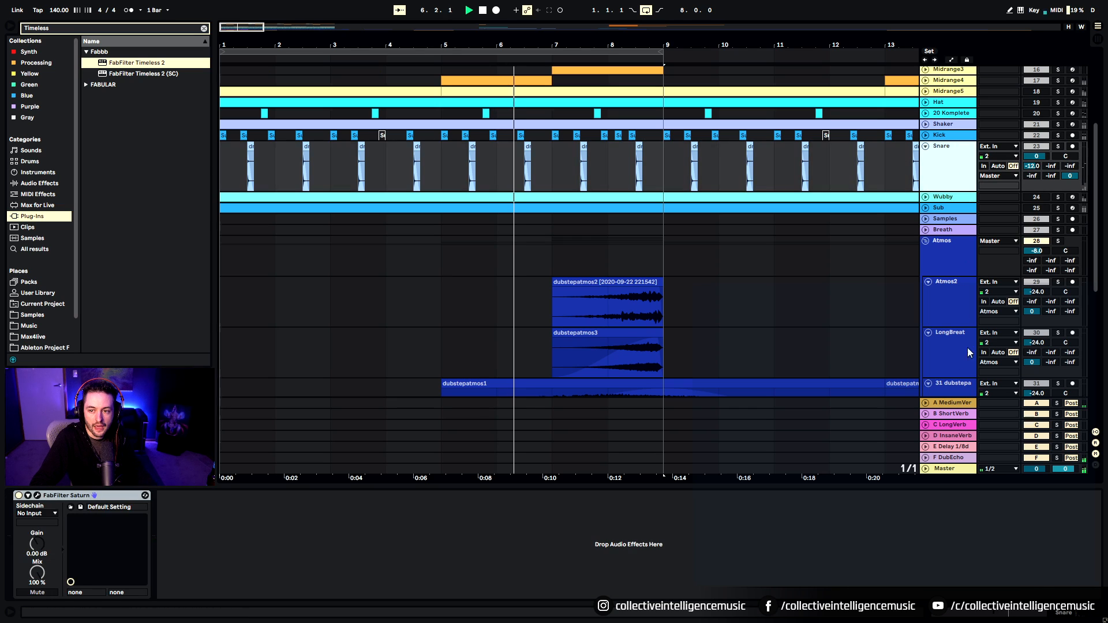
scroll(964, 369, "down", 2)
scroll(946, 461, "down", 4)
right_click(946, 457)
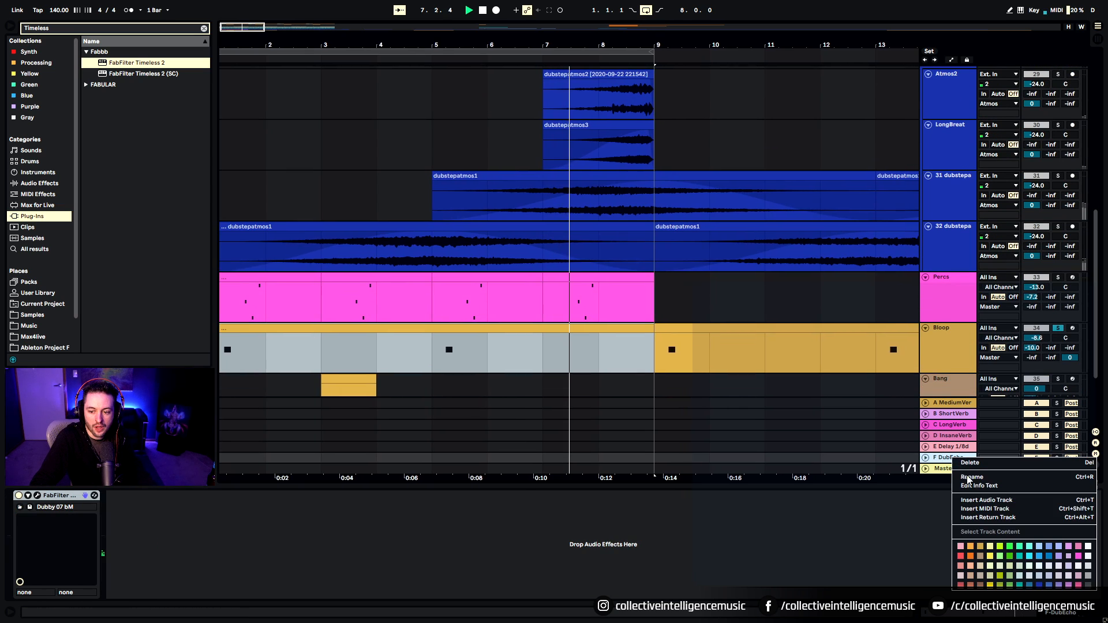
left_click(976, 518)
key("ctrl+r")
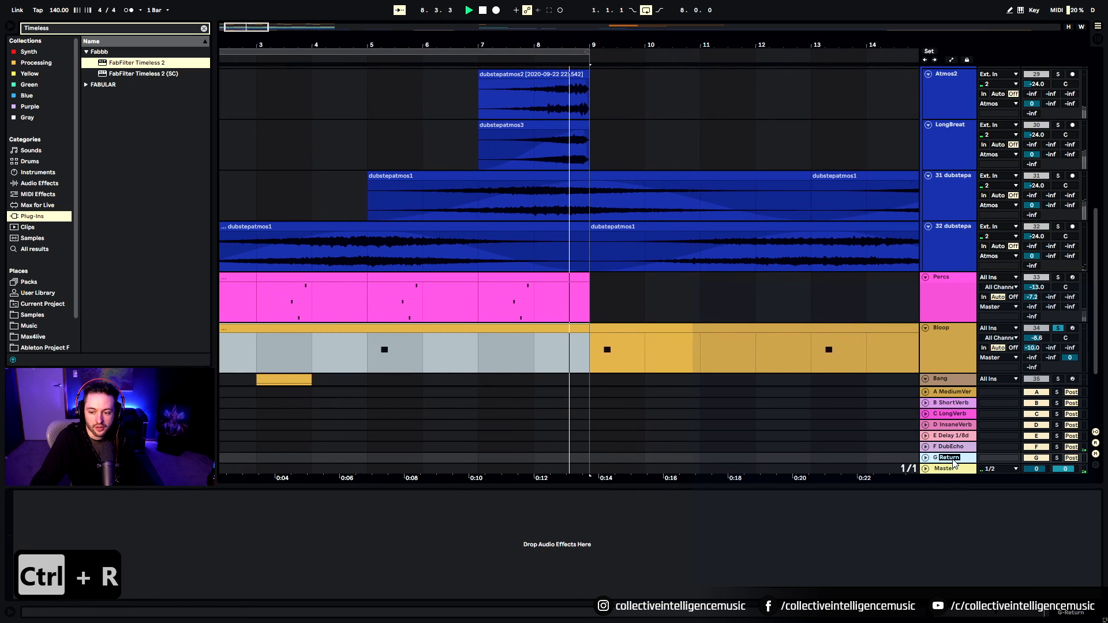
type("DubEcho2")
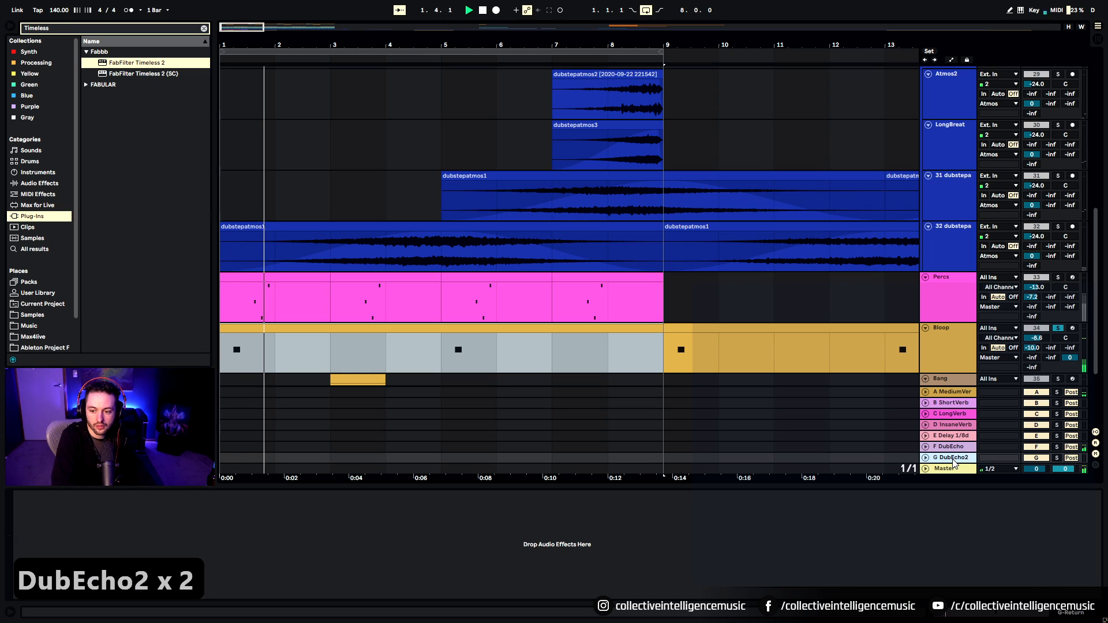
key("Return")
Step: Copy the Timeless 2 delay from the DubEcho return onto DubEcho2
left_click(950, 447)
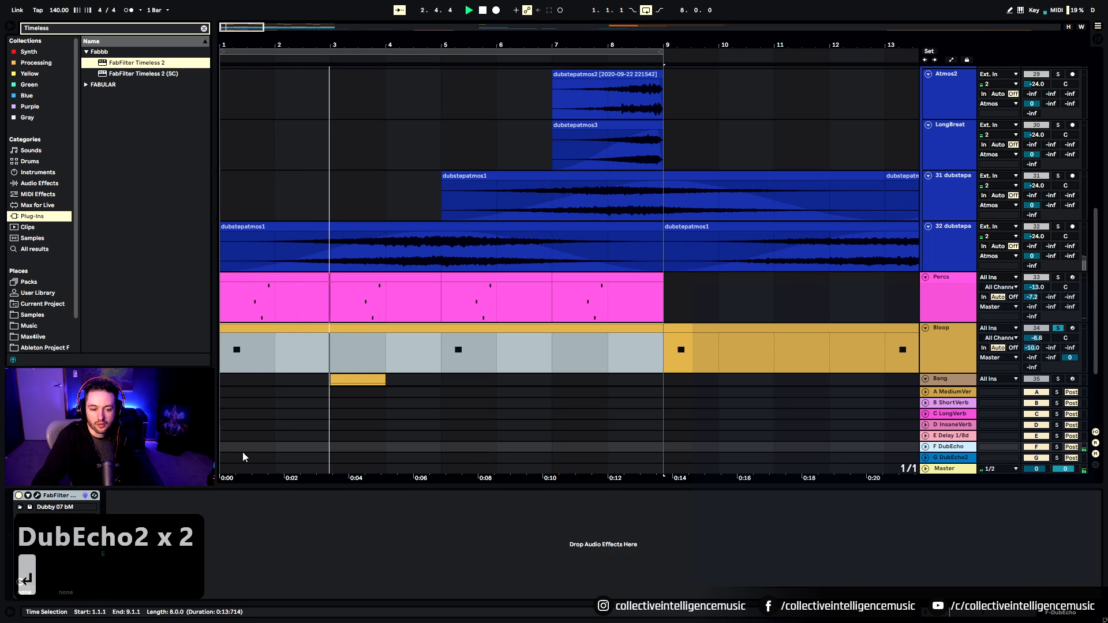
key("ctrl+c")
left_click(952, 458)
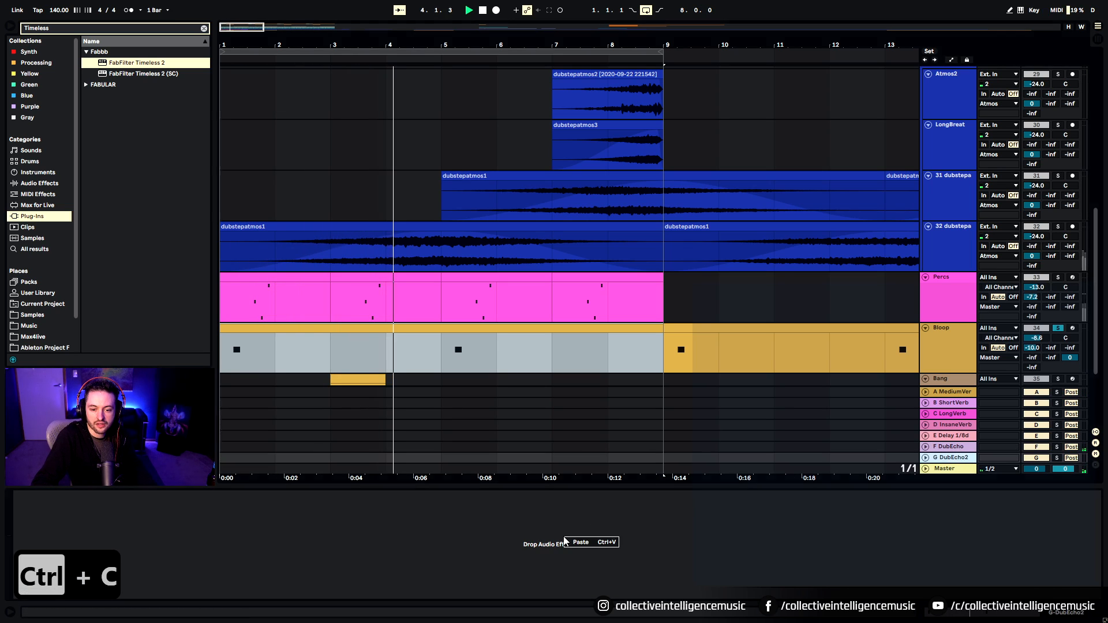
key("ctrl+v")
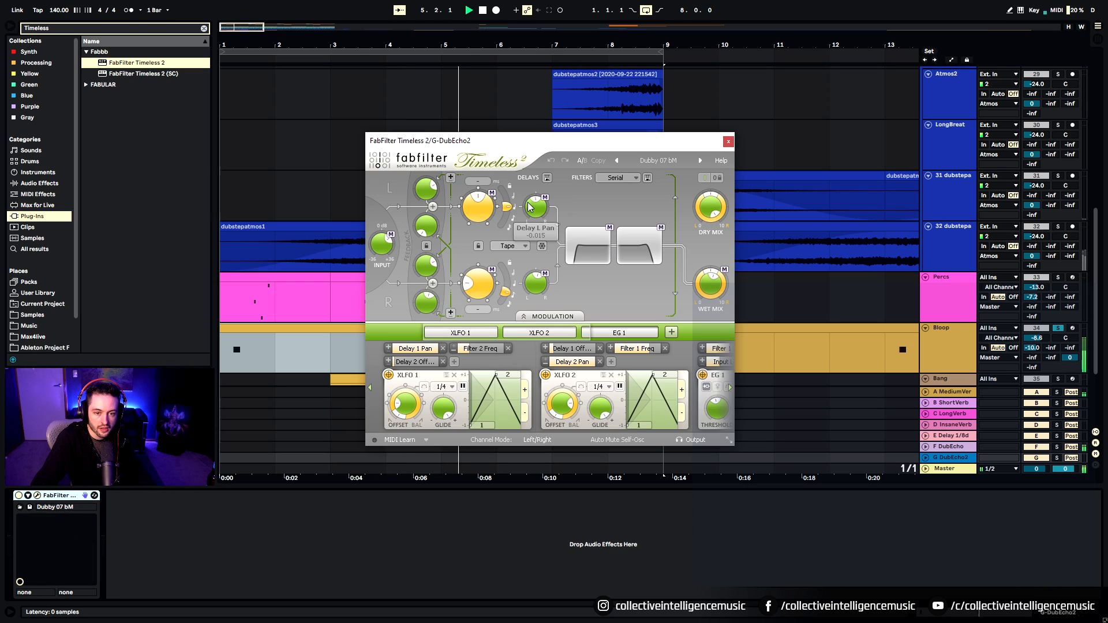
Step: Load the Dub preset Dubby 01b bM in DubEcho2's Timeless 2 and close the plug-in window
left_click(641, 162)
mouse_move(663, 238)
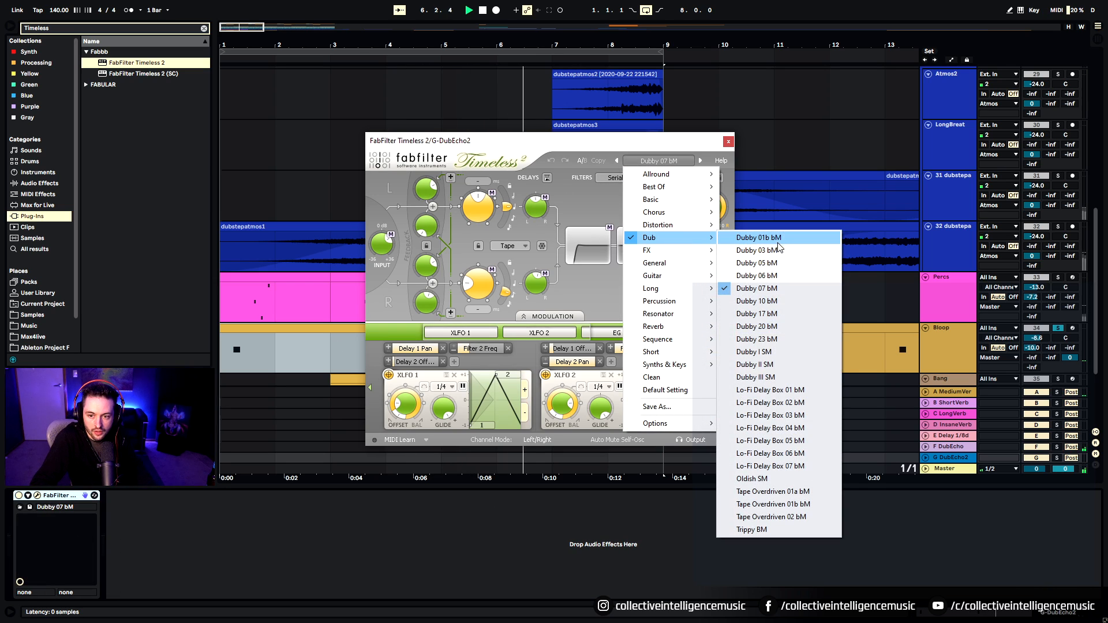
left_click(761, 237)
left_click(728, 141)
Step: Solo the Snare track, set its DubEcho2 send to 0 dB and its DubEcho send to -inf
scroll(777, 207, "up", 6)
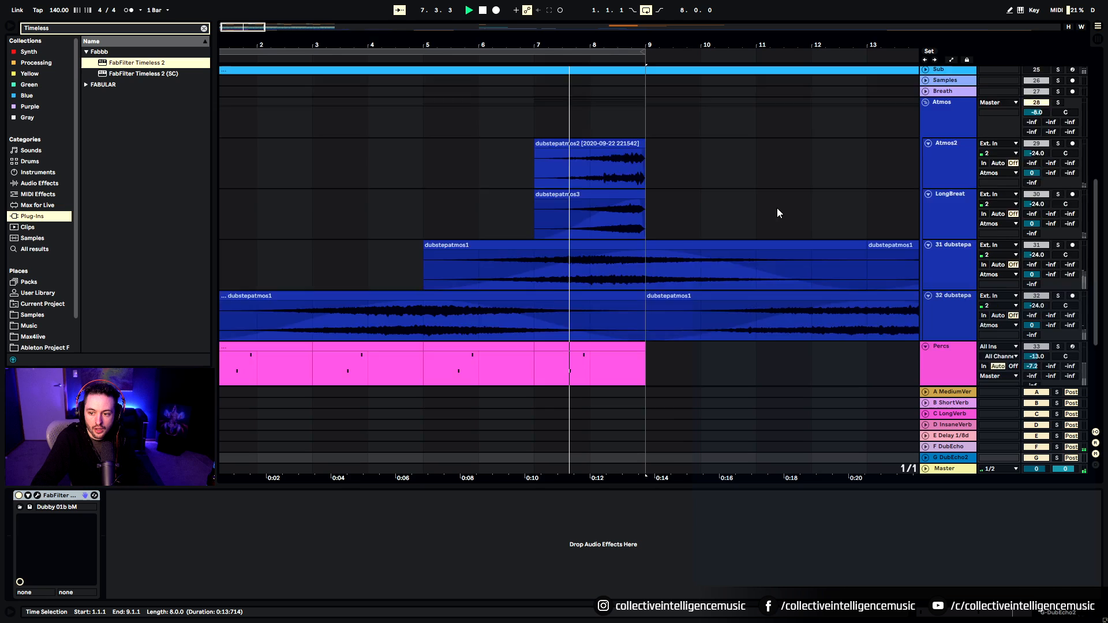
scroll(881, 170, "up", 2)
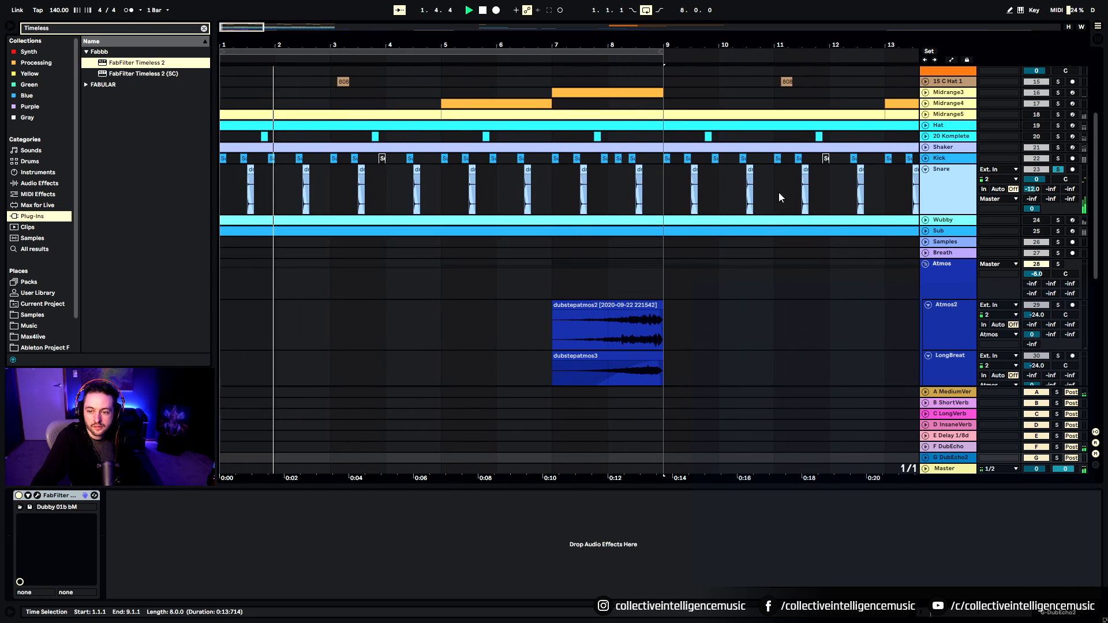
Step: Audition Dub presets from Dubby 03 bM onward in DubEcho2's Timeless 2, keep Dubby 17 bM, close the plug-in and stop playback
scroll(524, 230, "down", 2)
scroll(586, 303, "down", 15)
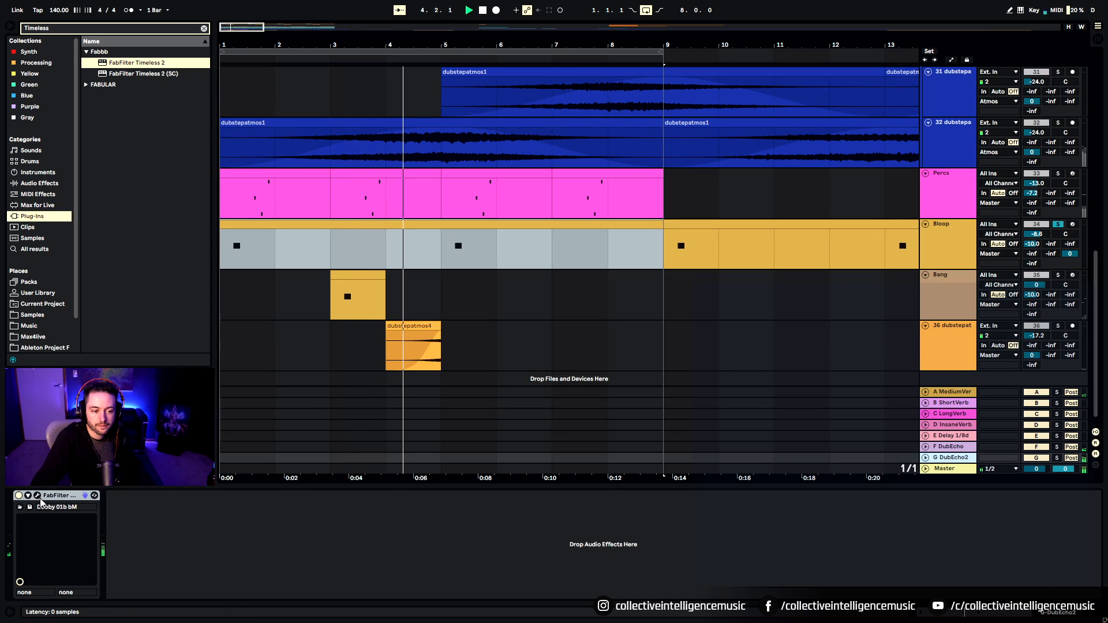
left_click(699, 161)
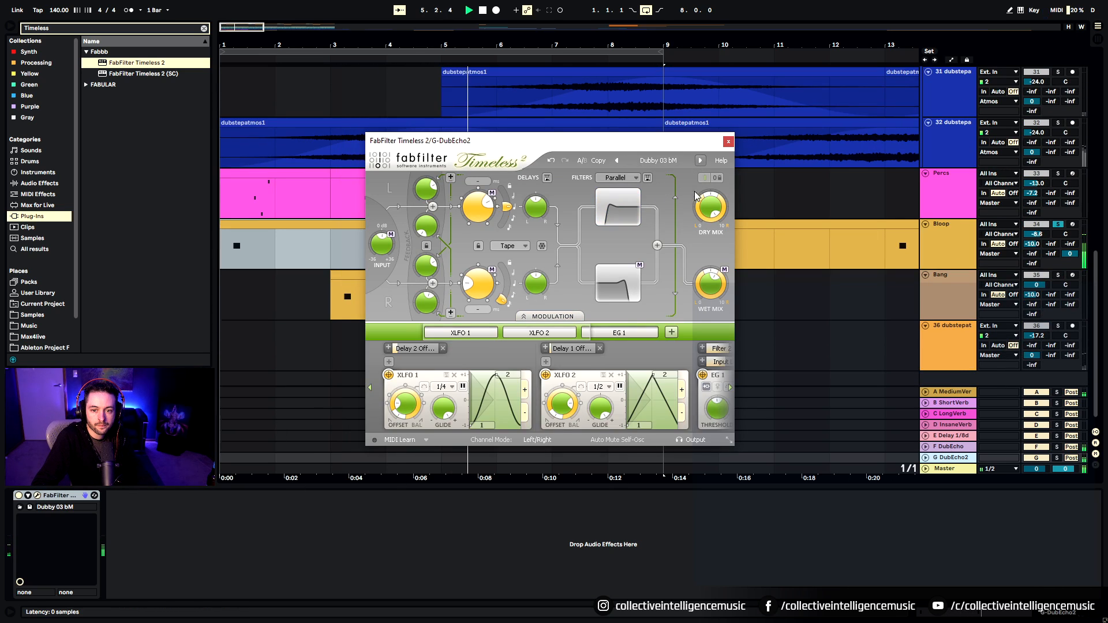
left_click(700, 162)
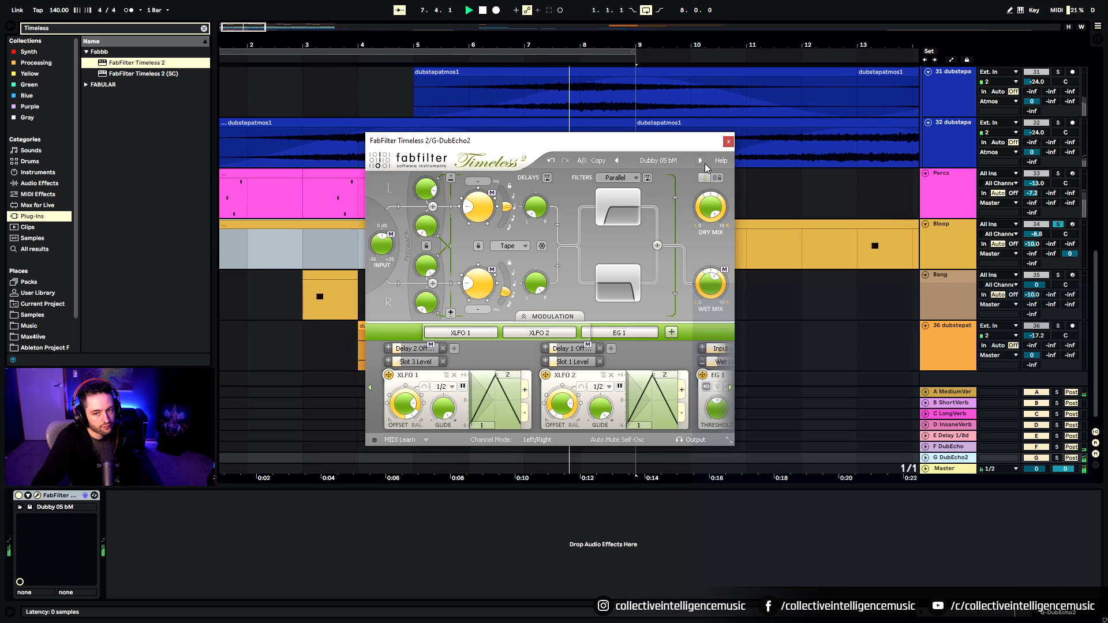
left_click(702, 161)
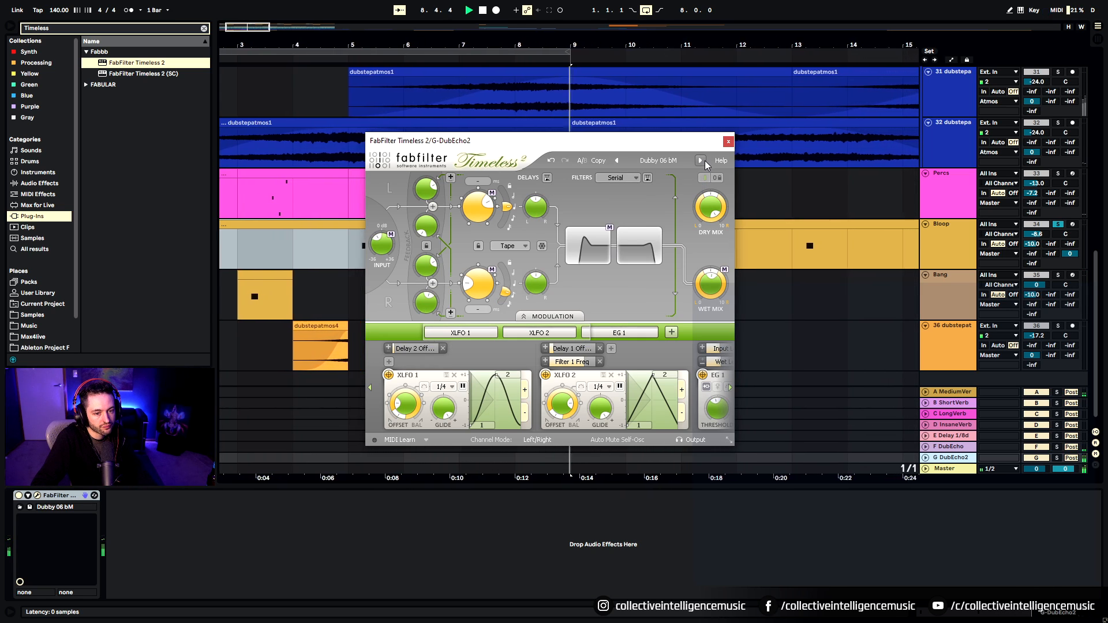
left_click(705, 160)
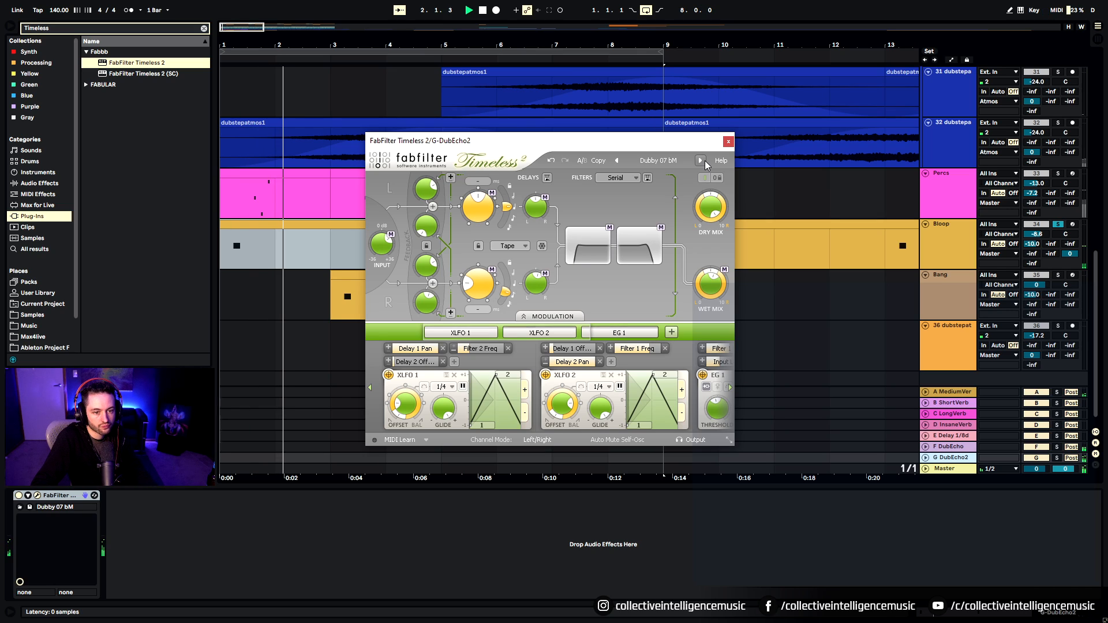
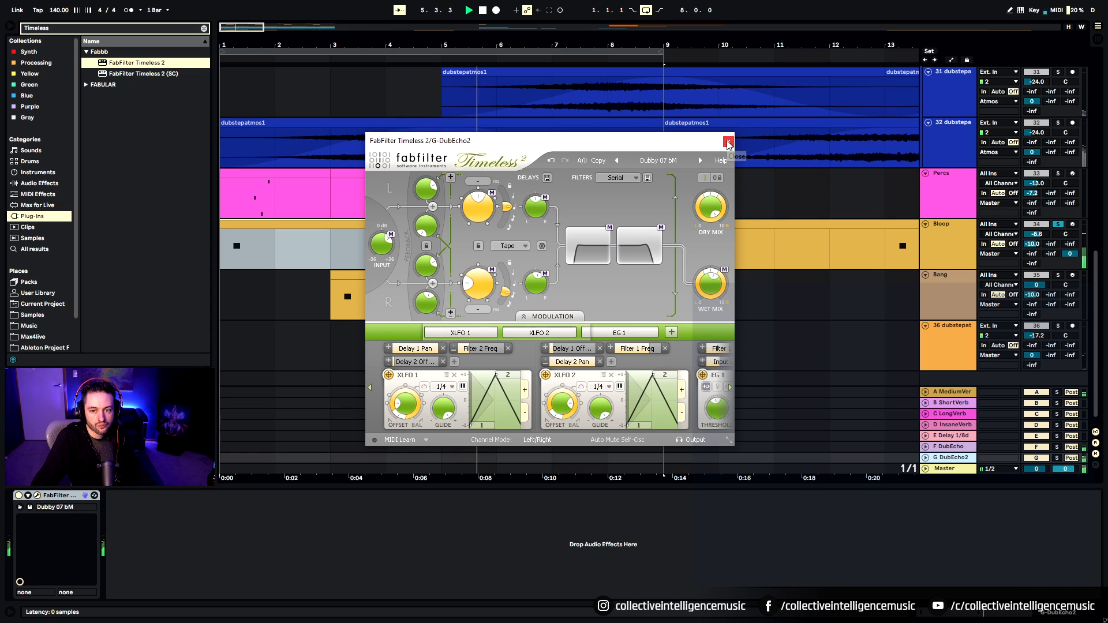
left_click(616, 164)
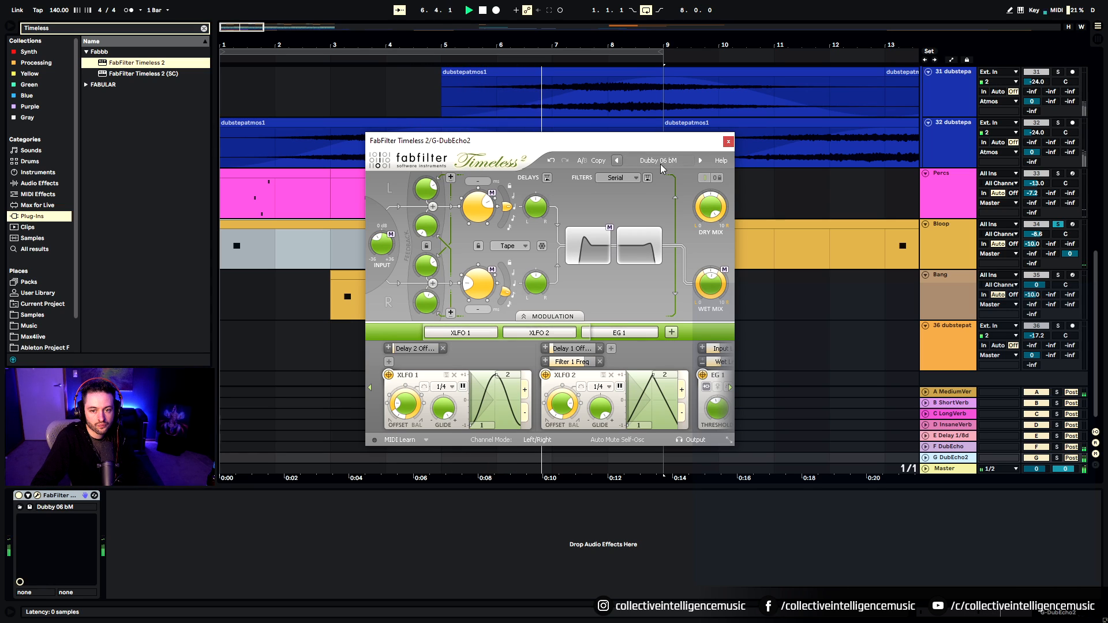
left_click(698, 161)
left_click(699, 161)
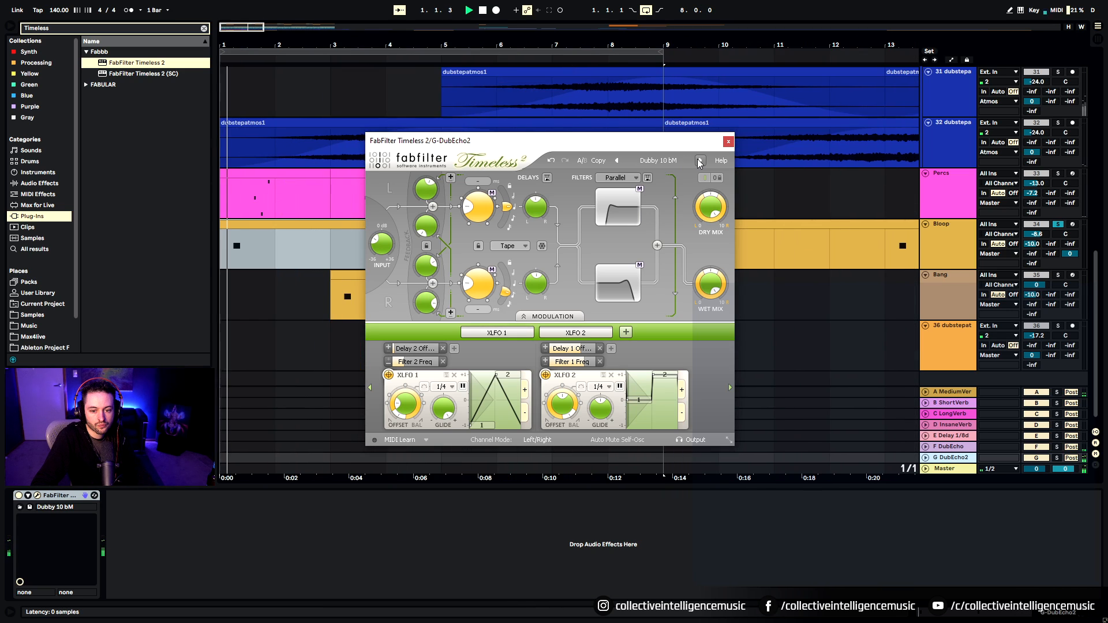
left_click(699, 161)
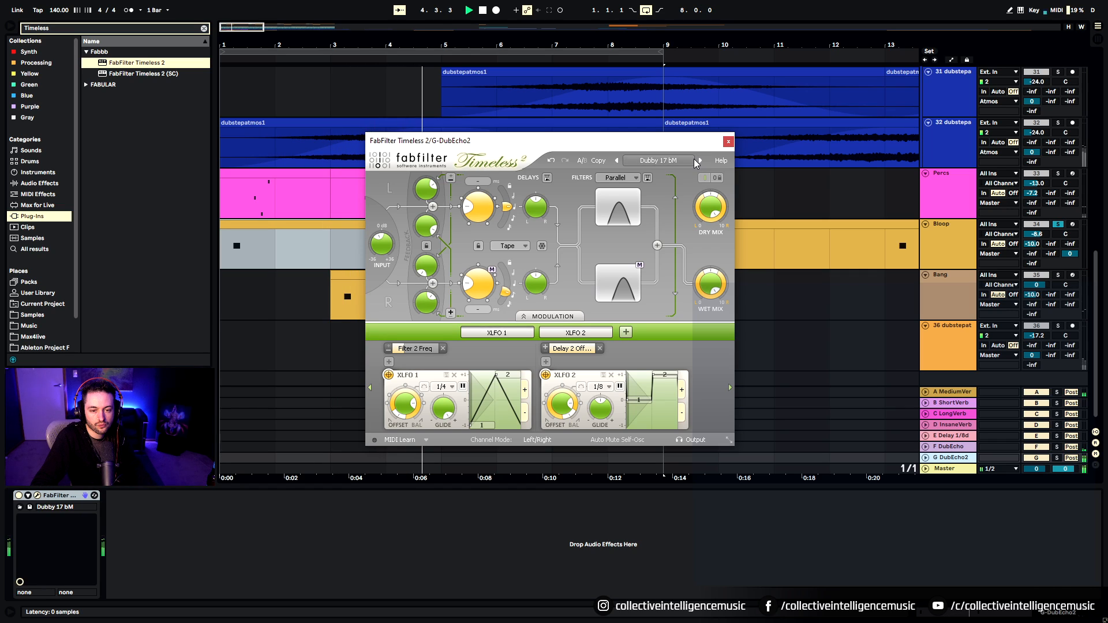
left_click(728, 142)
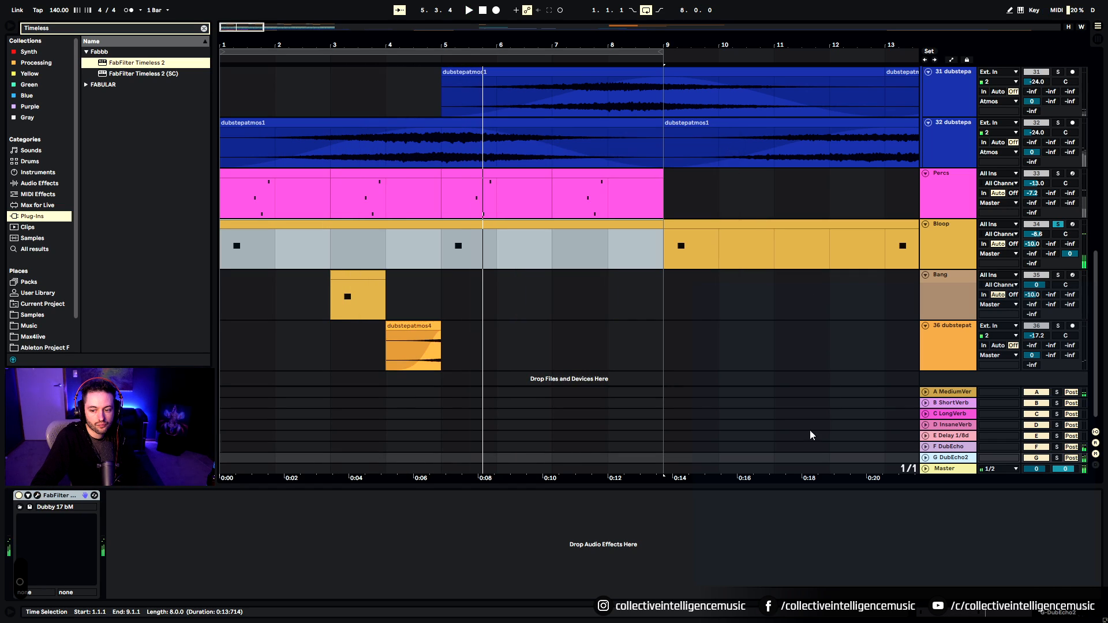
Step: Automate the Snare's DubEcho2 send from -inf up to 0 dB around the snare hits at 2.3 and 4.3 only
scroll(533, 317, "up", 5)
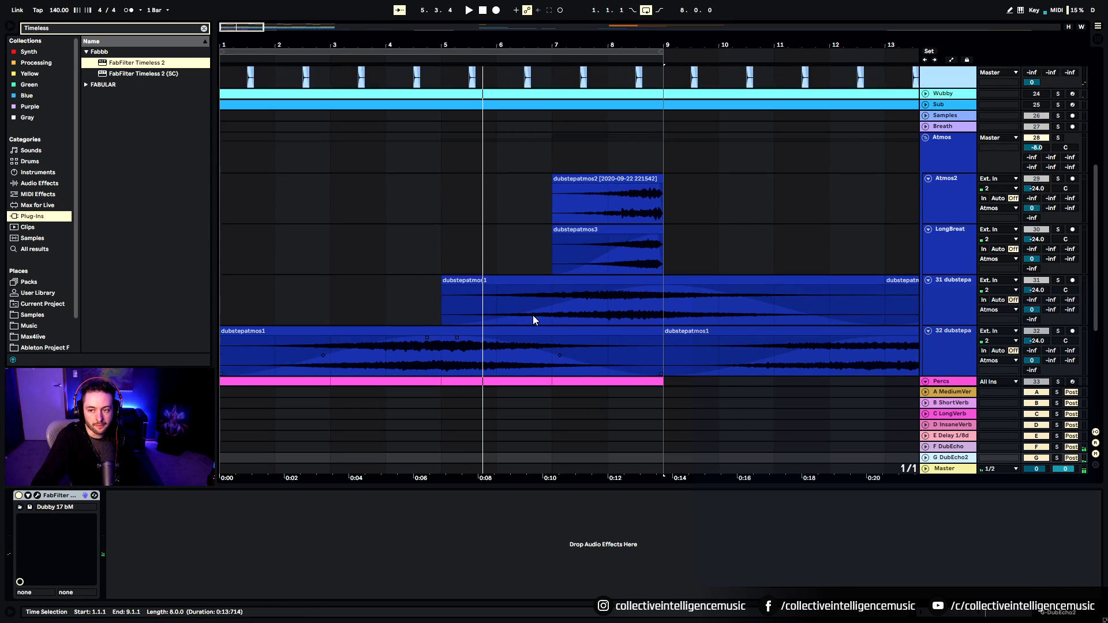
scroll(533, 317, "up", 3)
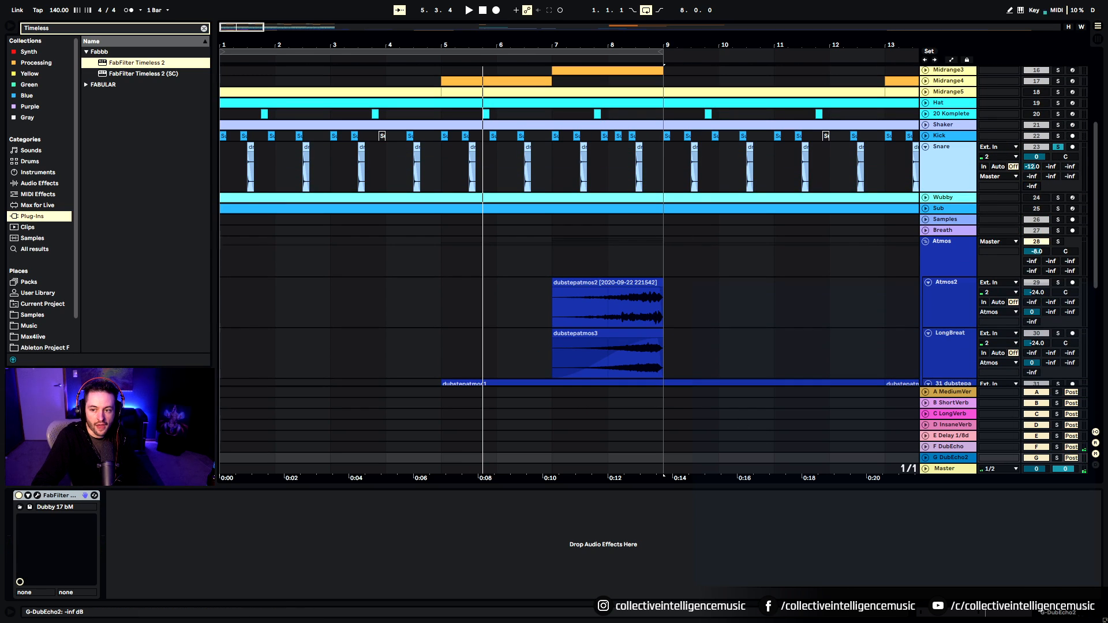
right_click(1030, 188)
left_click(988, 217)
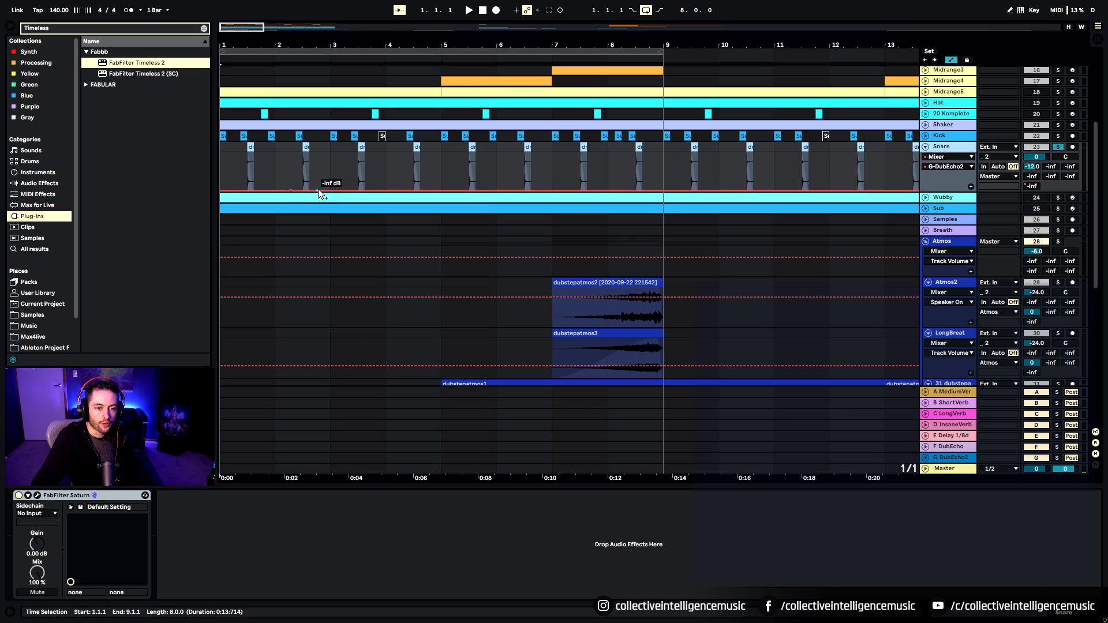
left_click_drag(309, 154, 291, 154)
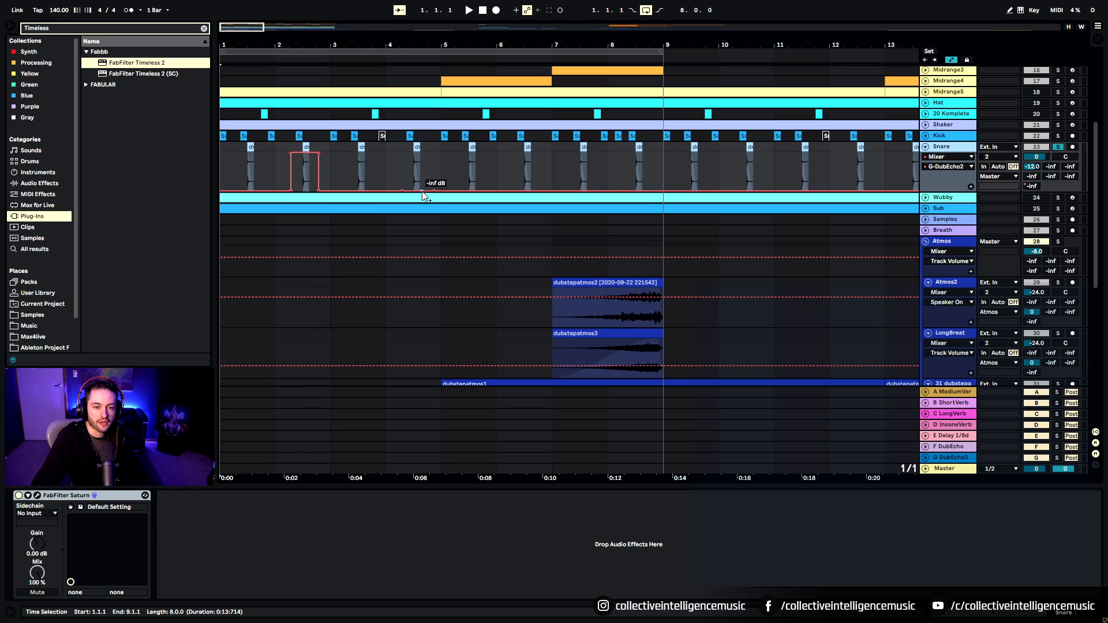
left_click_drag(403, 191, 434, 154)
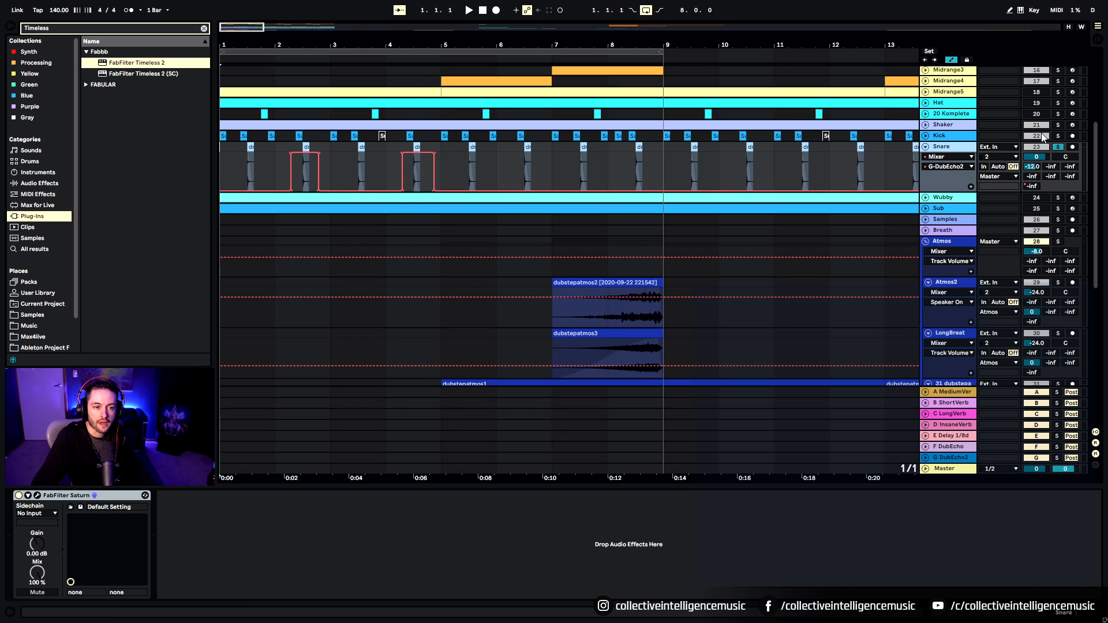
Step: Show the Snare's DubEcho2 send automation in its own lane and duplicate bars 1 to 4 of it onto bars 5 to 8
left_click(971, 185)
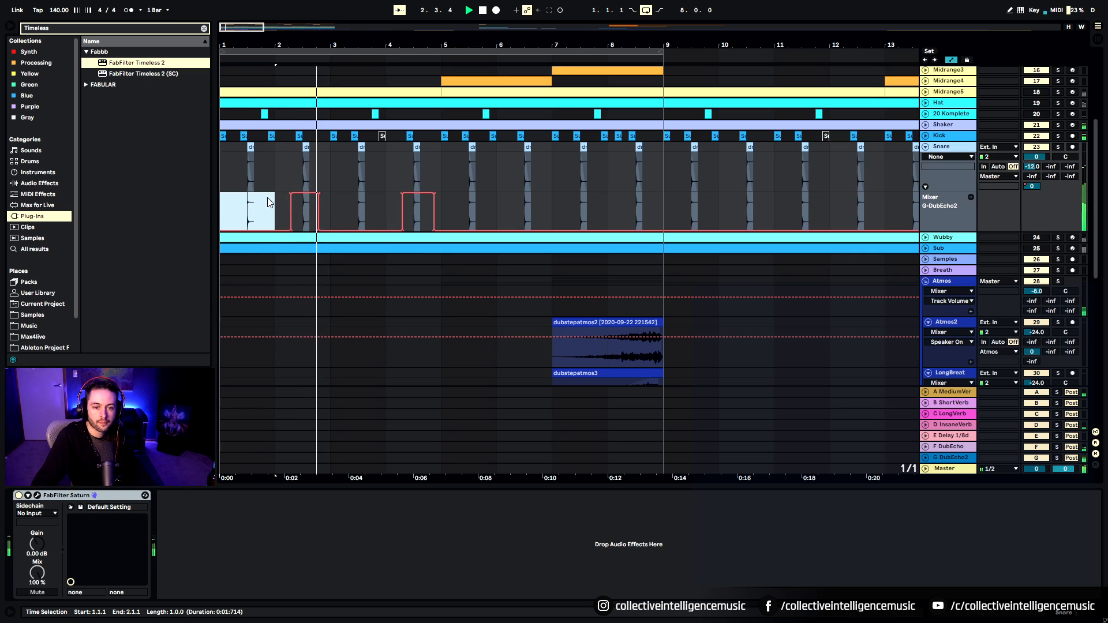
left_click_drag(231, 203, 437, 203)
key("ctrl+d")
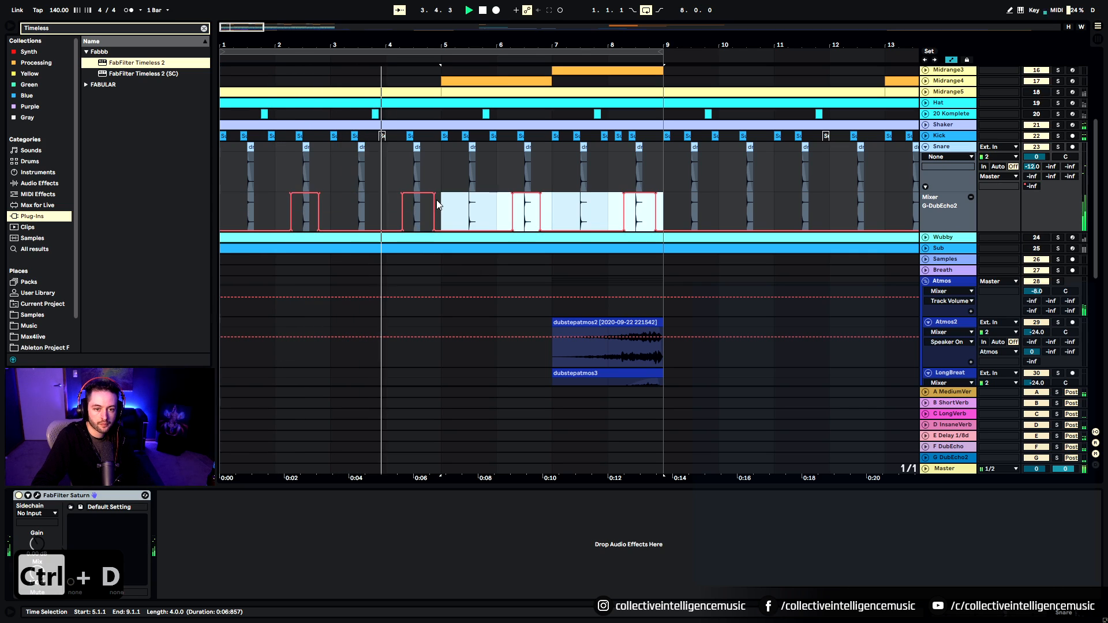
Step: Remove the send automation peaks around the snare hits at 4.3 and 8.3, leaving only those at 2.3 and 6.3
left_click(488, 202)
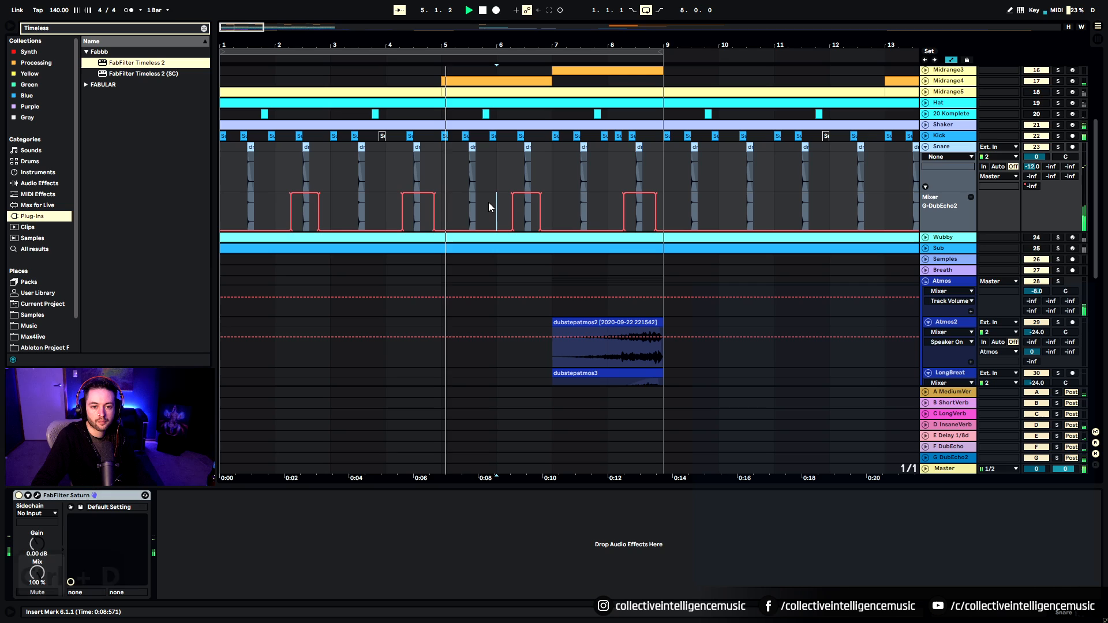
left_click_drag(403, 194, 492, 233)
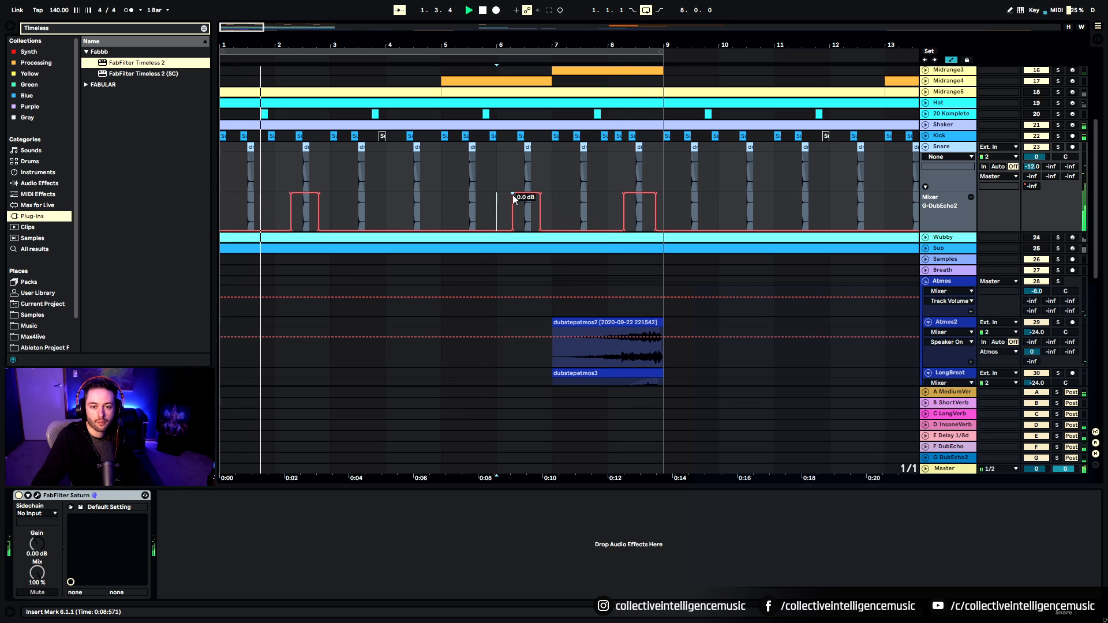
left_click_drag(624, 193, 623, 204)
left_click(623, 203)
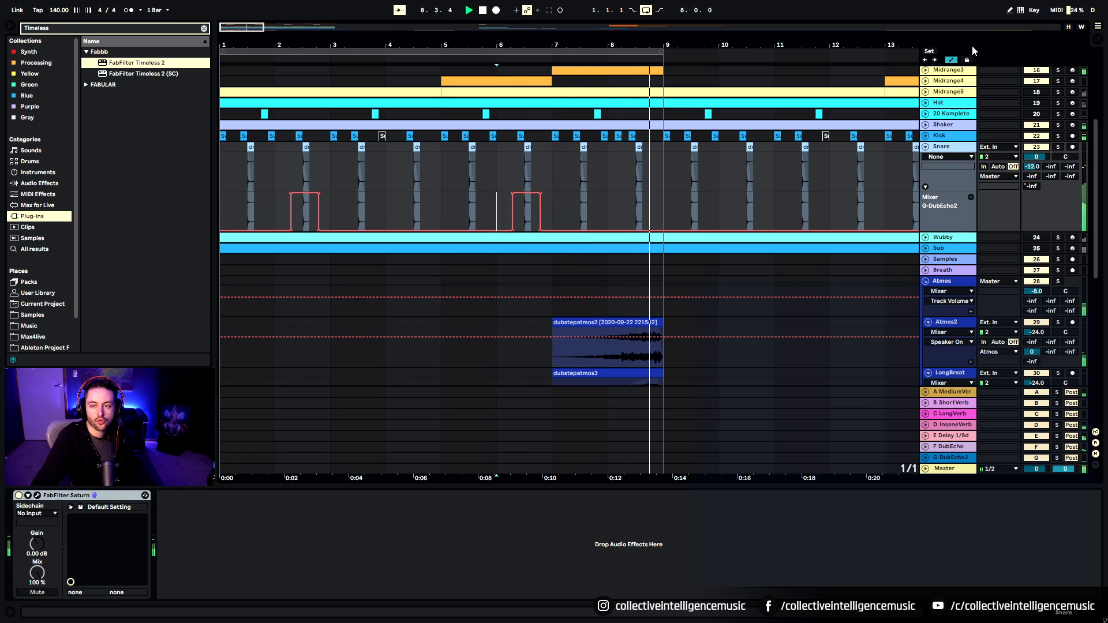
Step: Hide the arrangement's automation, set the Bloop track's DubEcho2 send to -6.2 dB and select the DubEcho2 return
left_click(950, 59)
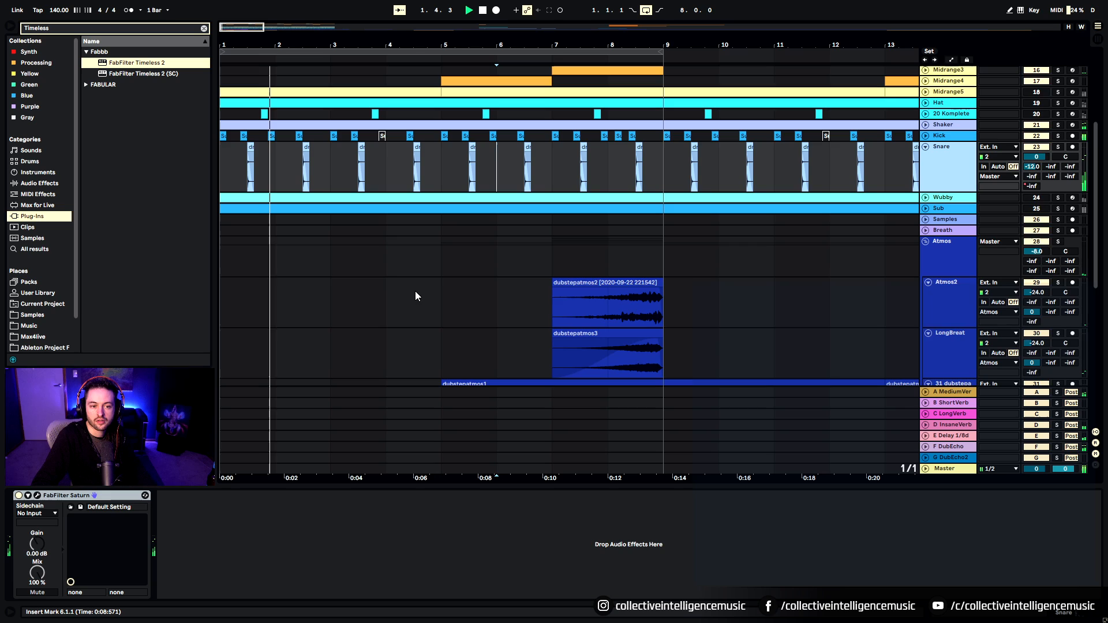
scroll(421, 294, "down", 10)
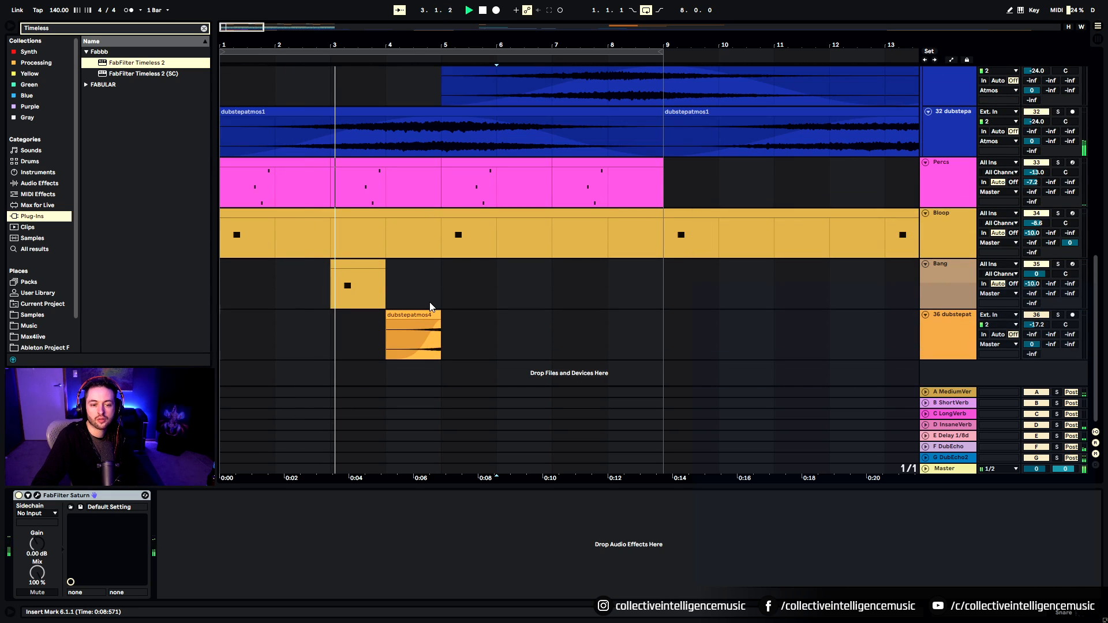
mouse_move(1073, 243)
left_mouse_down()
mouse_move(1073, 256)
mouse_move(1073, 238)
left_mouse_up()
left_click(954, 457)
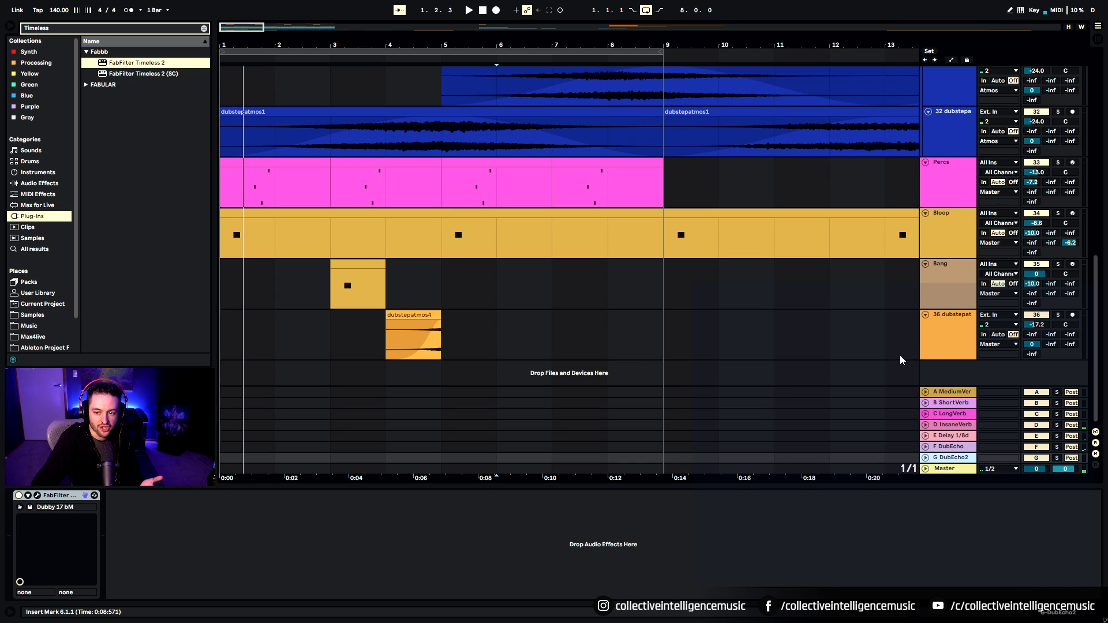
Step: Collapse the Atmos group and fold the Snare, lower Percs, Bloop, Bang and dubstepatmos4 tracks
scroll(842, 329, "up", 3)
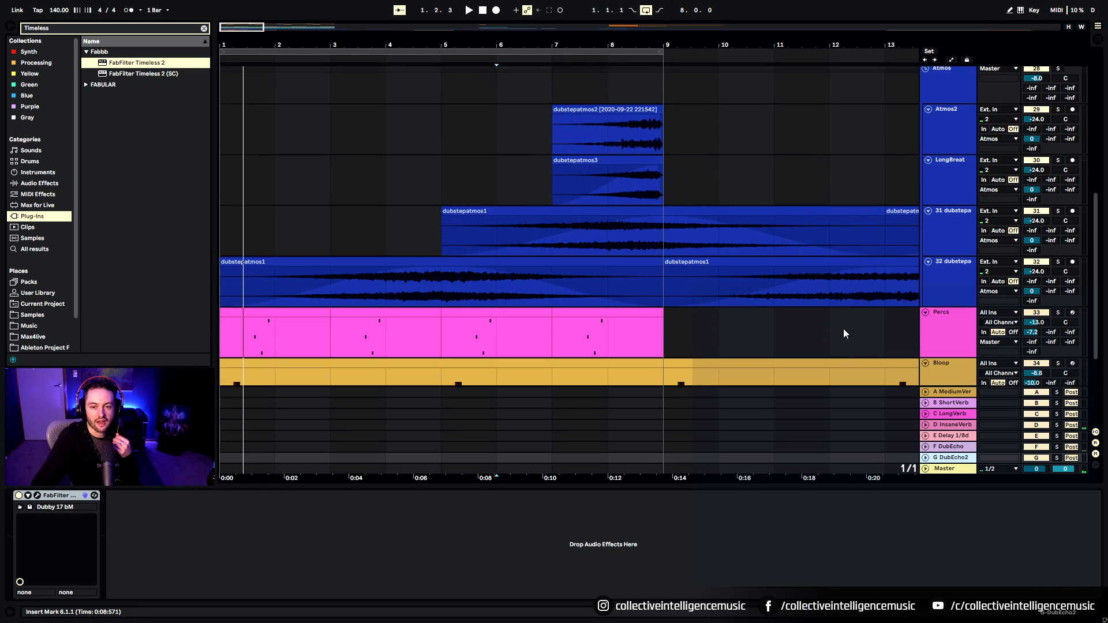
scroll(843, 328, "up", 2)
left_click(927, 173)
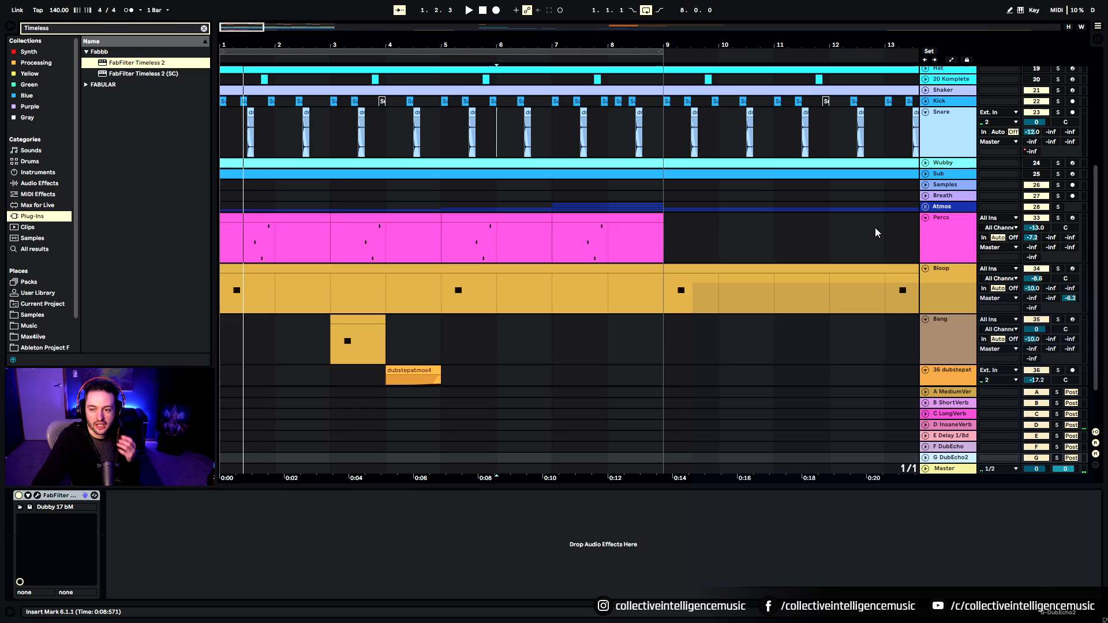
scroll(877, 228, "up", 3)
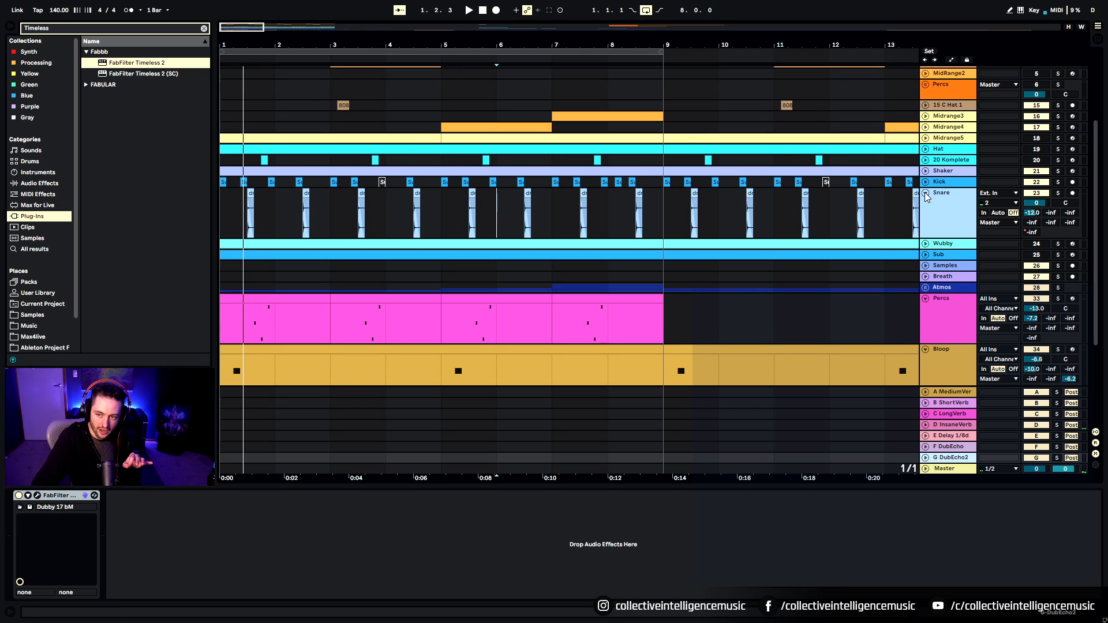
left_click(924, 193)
left_click(924, 258)
left_click(925, 270)
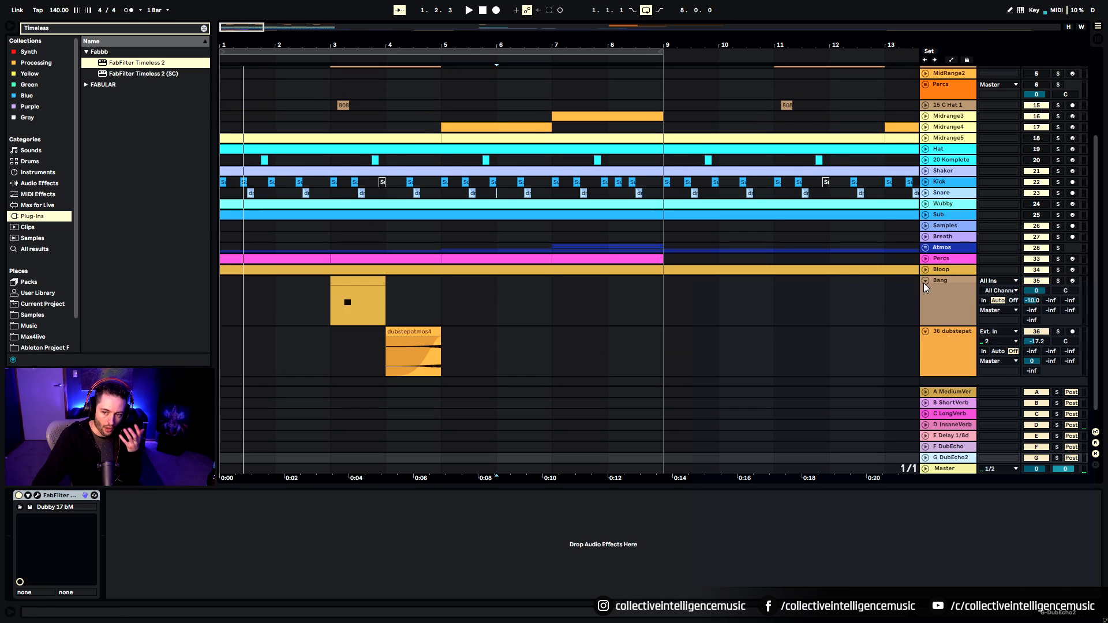
left_click(923, 282)
left_click(925, 292)
Step: Fold the Sub1 and Sub 2 tracks and play the arrangement
scroll(843, 245, "up", 2)
scroll(843, 244, "up", 2)
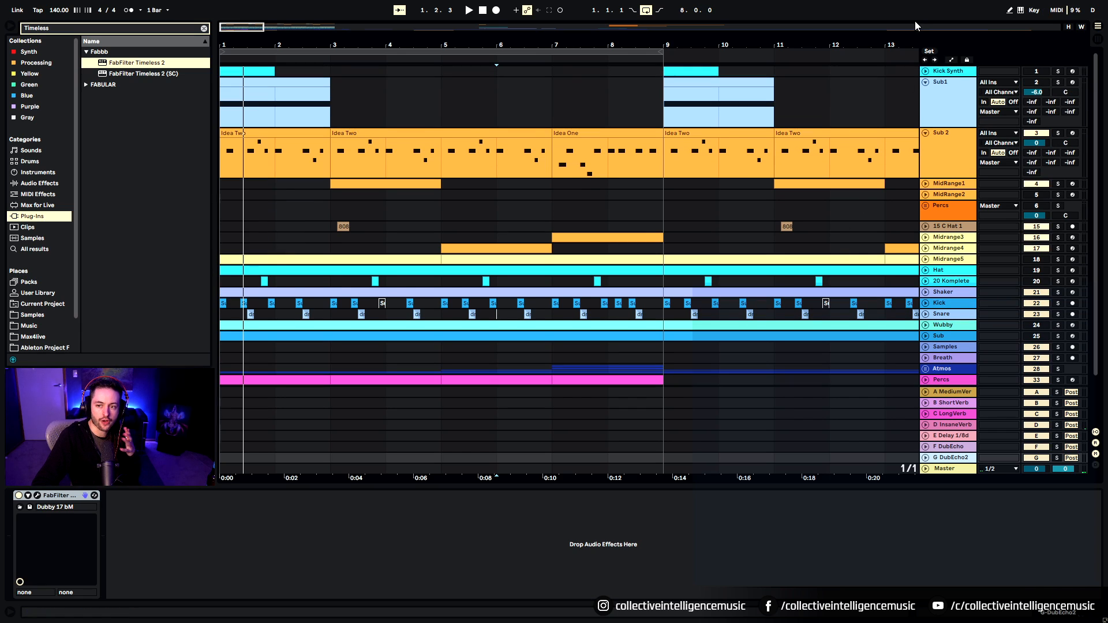
left_click(925, 82)
left_click(926, 93)
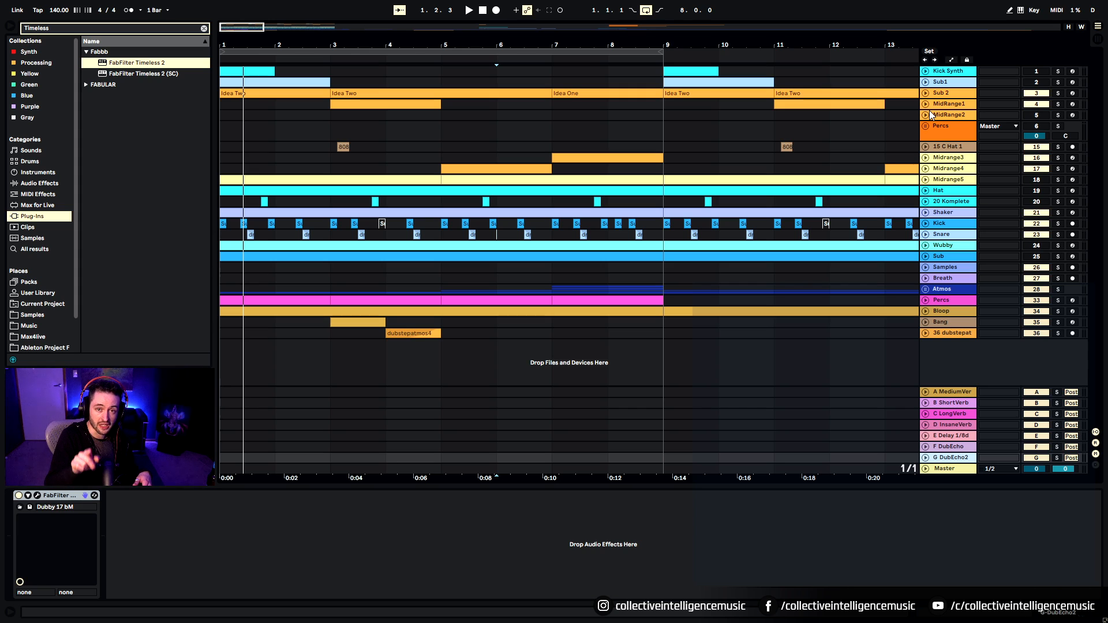
key("space")
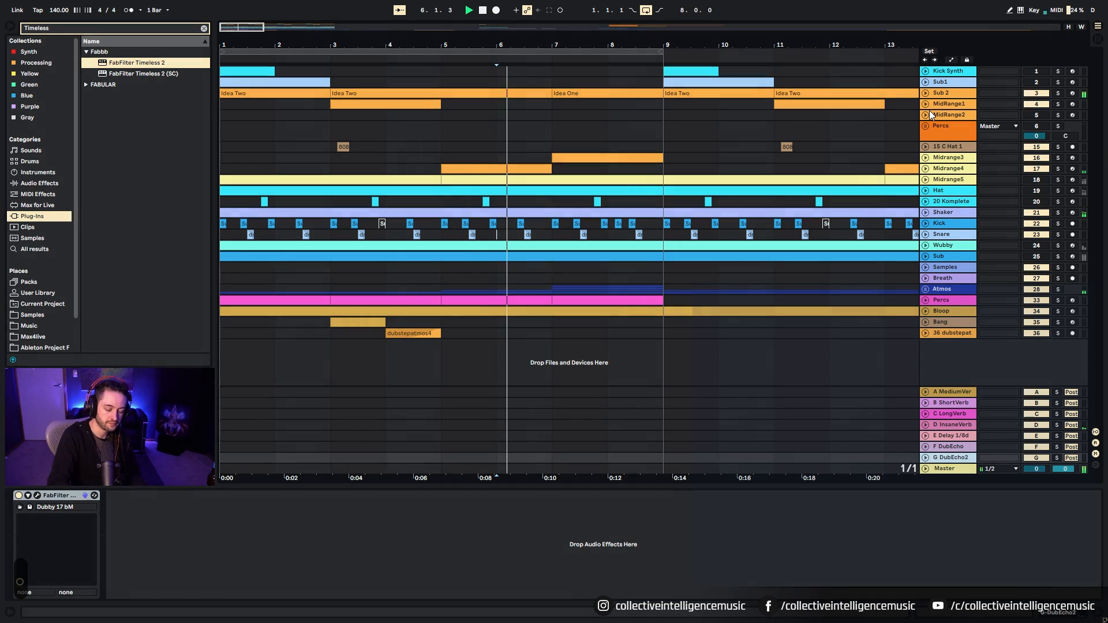